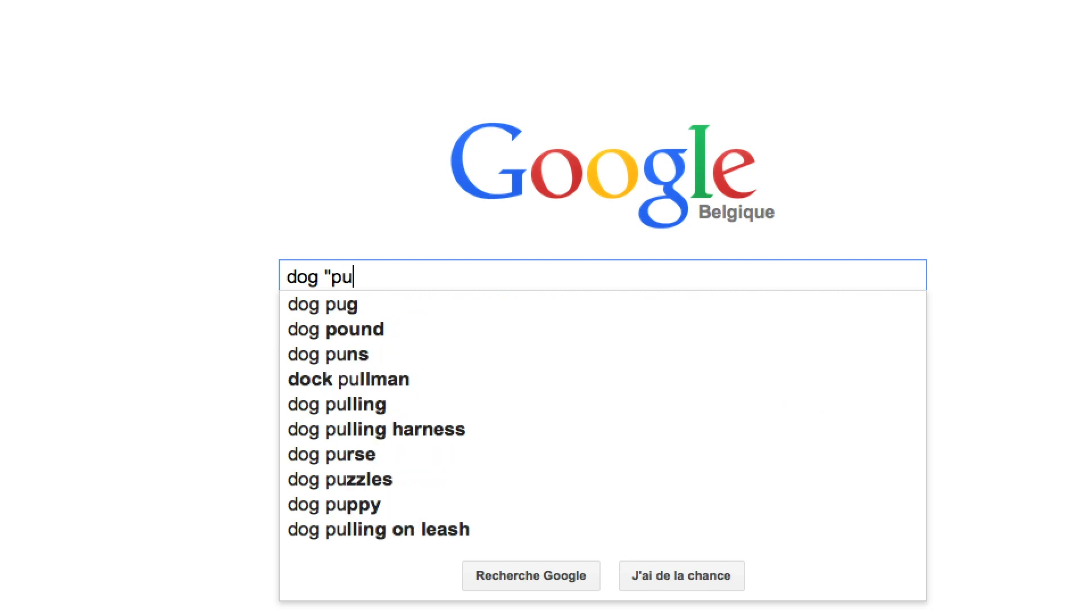
- Search Google Images for dog "public domain" and filter the results to line drawings (Dessins au trait)
{"action": "type", "text": "blic domain\""}
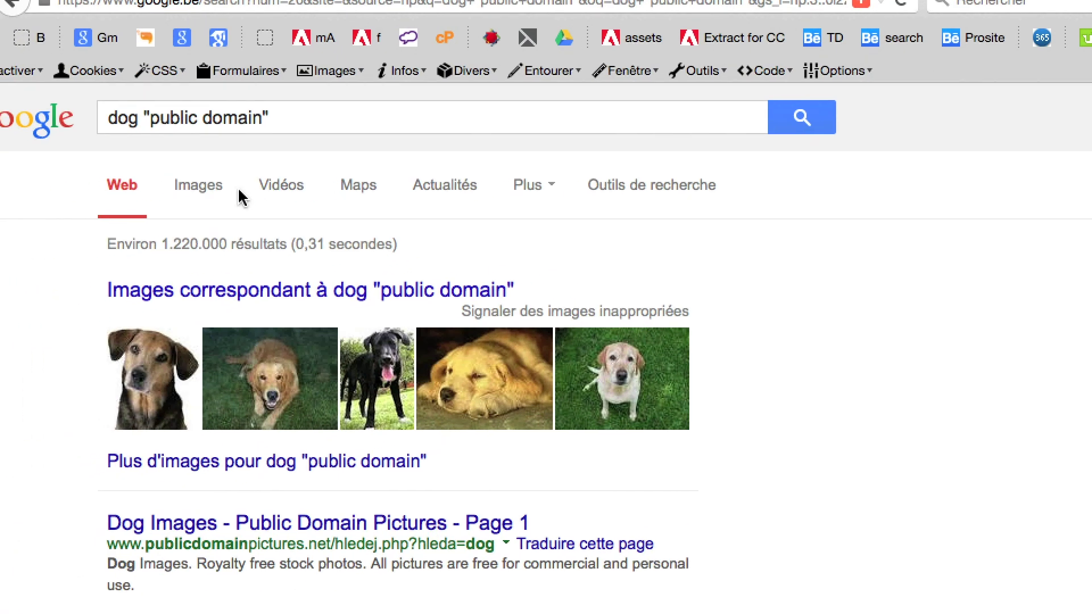
{"action": "left_click", "coordinate": [208, 192]}
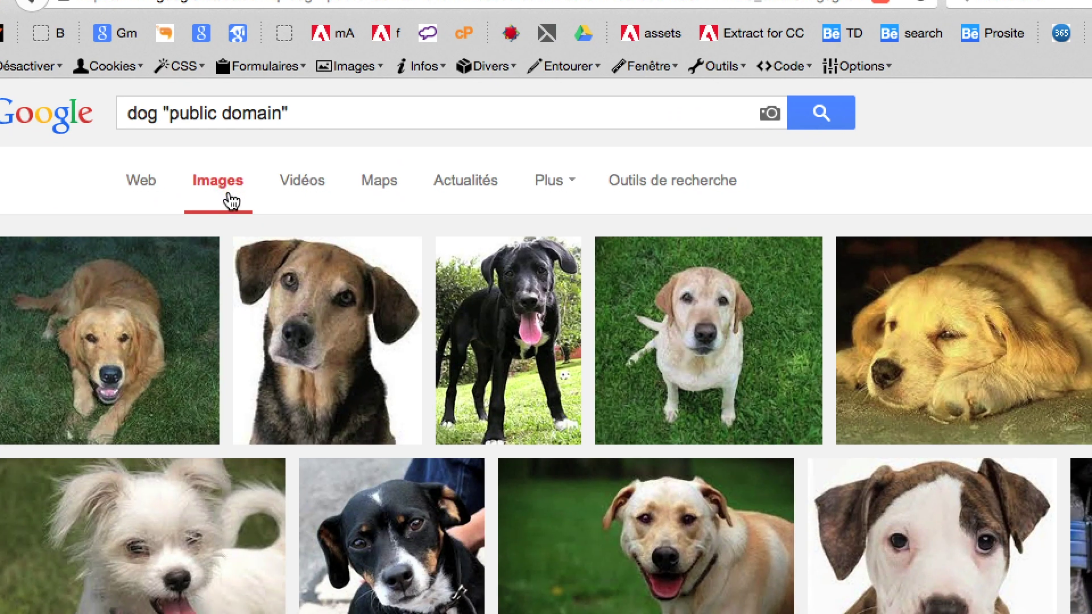
{"action": "left_click", "coordinate": [637, 181]}
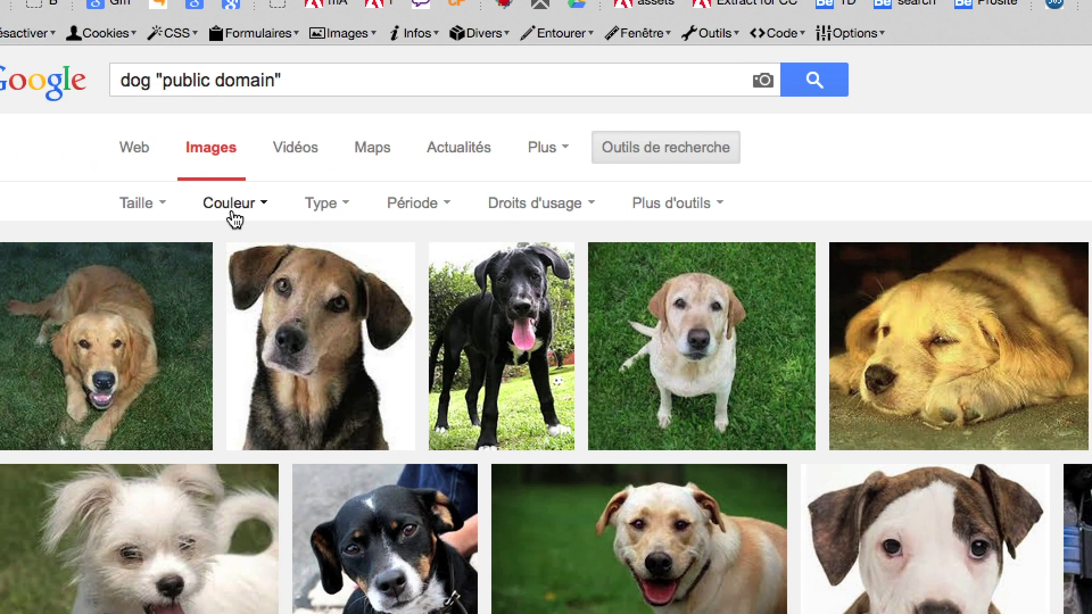
{"action": "left_click", "coordinate": [322, 210]}
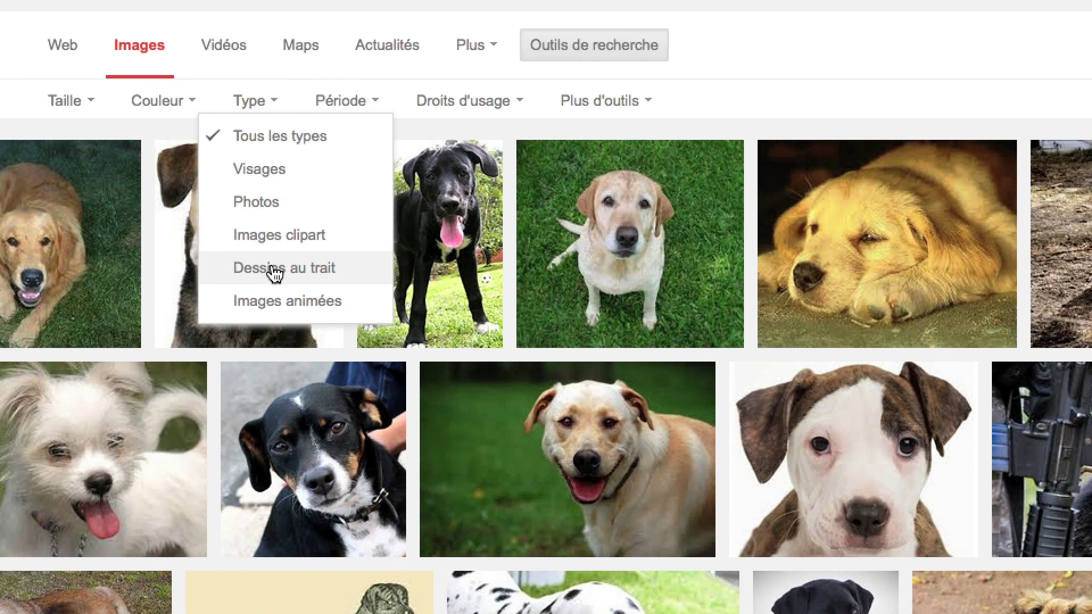
{"action": "left_click", "coordinate": [274, 268]}
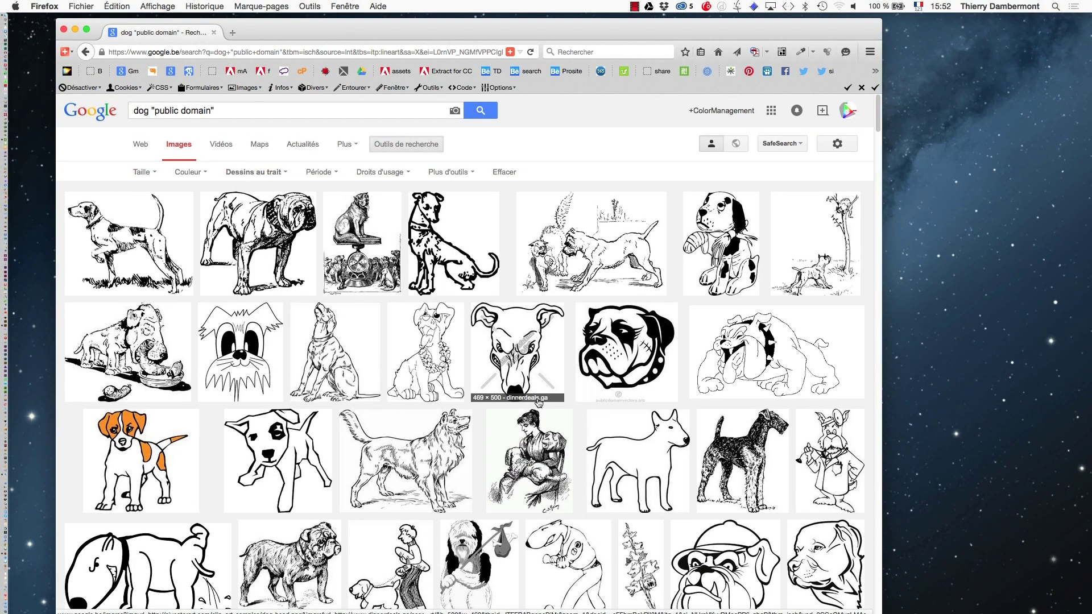
- Find the long walking dog line drawing from wpclipart.com in the results and open its full-size image on its own
{"action": "scroll", "coordinate": [539, 402], "scroll_direction": "down", "scroll_amount": 5}
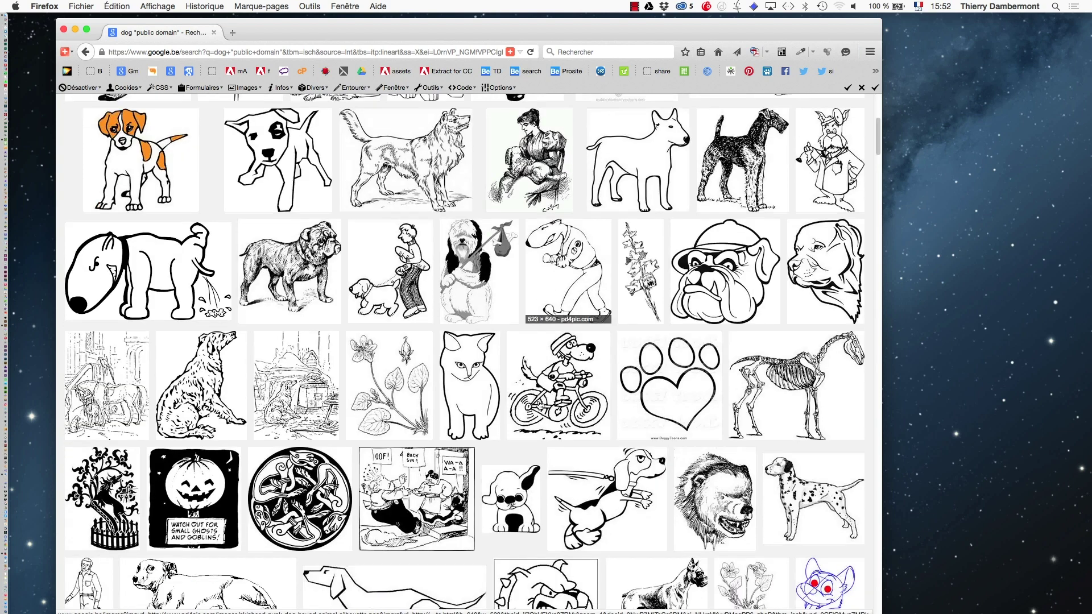
{"action": "scroll", "coordinate": [538, 406], "scroll_direction": "down", "scroll_amount": 3}
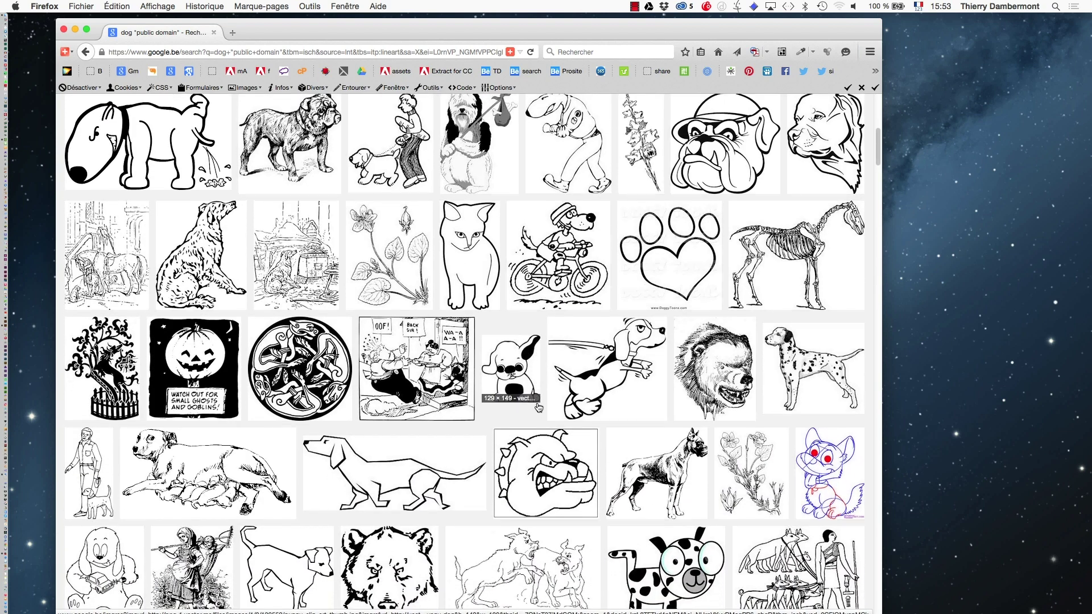
{"action": "scroll", "coordinate": [539, 408], "scroll_direction": "down", "scroll_amount": 3}
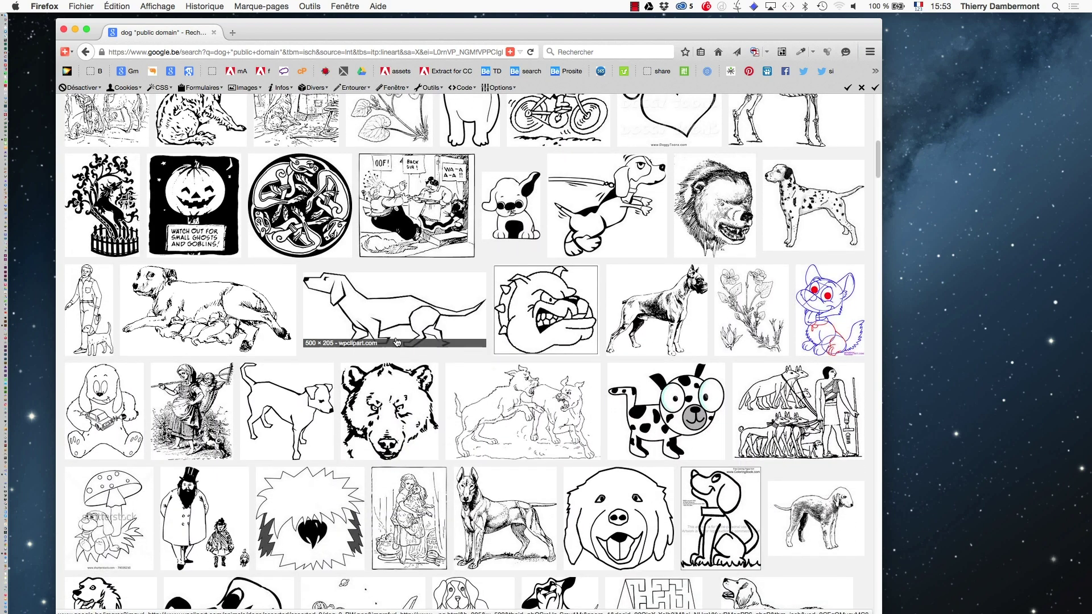
{"action": "scroll", "coordinate": [395, 329], "scroll_direction": "down", "scroll_amount": 1}
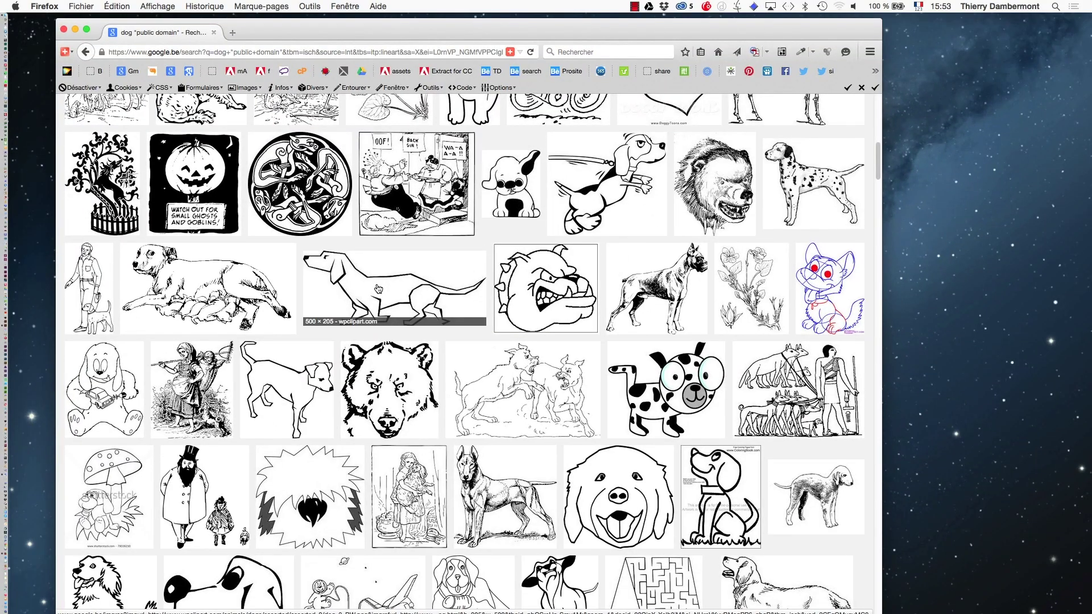
{"action": "scroll", "coordinate": [378, 288], "scroll_direction": "down", "scroll_amount": 1}
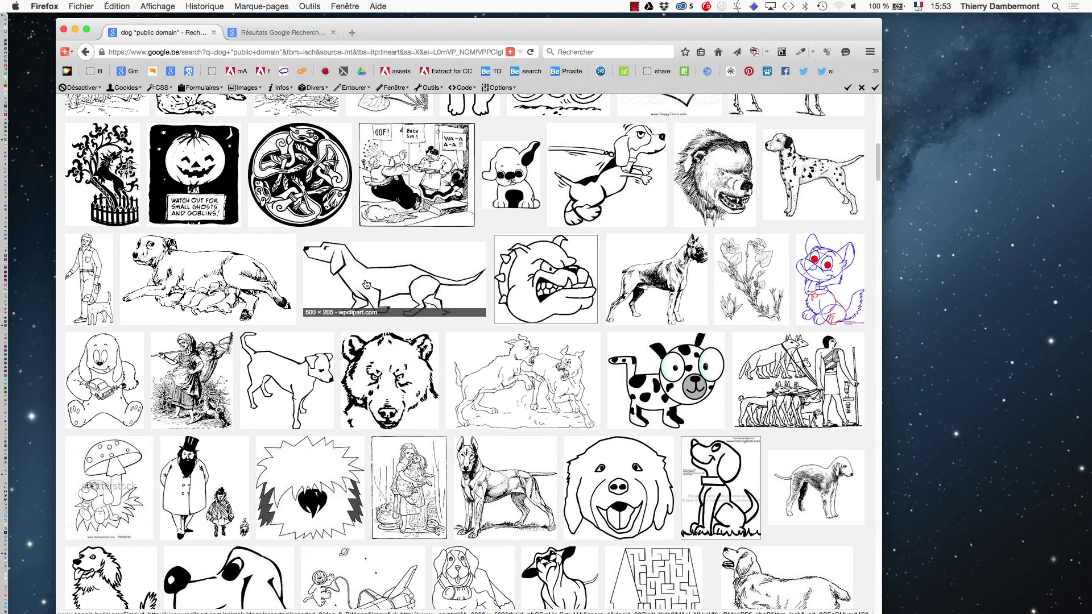
{"action": "left_click", "coordinate": [450, 277]}
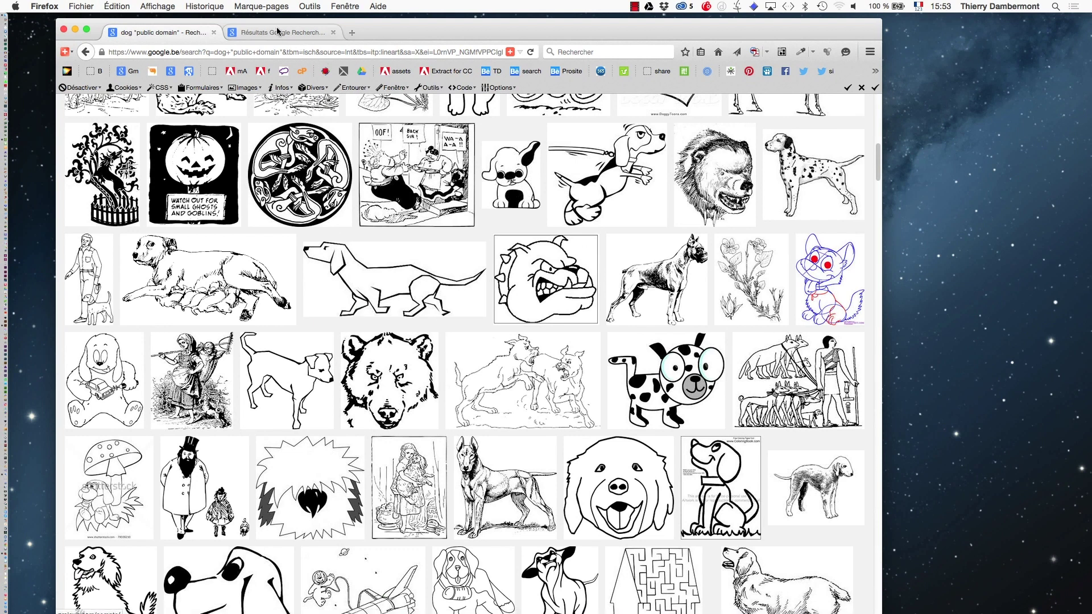
{"action": "left_click", "coordinate": [723, 316]}
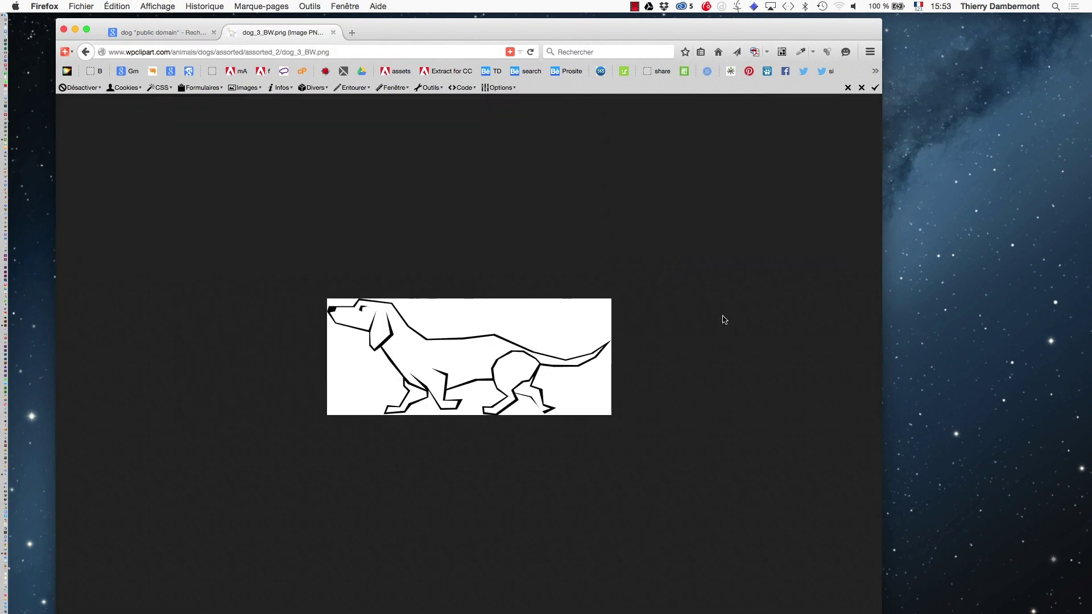
- Save the dog image as dog_3_BW.png in the folder AI initiation Carnaval jour 2
{"action": "right_click", "coordinate": [465, 357]}
{"action": "left_click", "coordinate": [542, 394]}
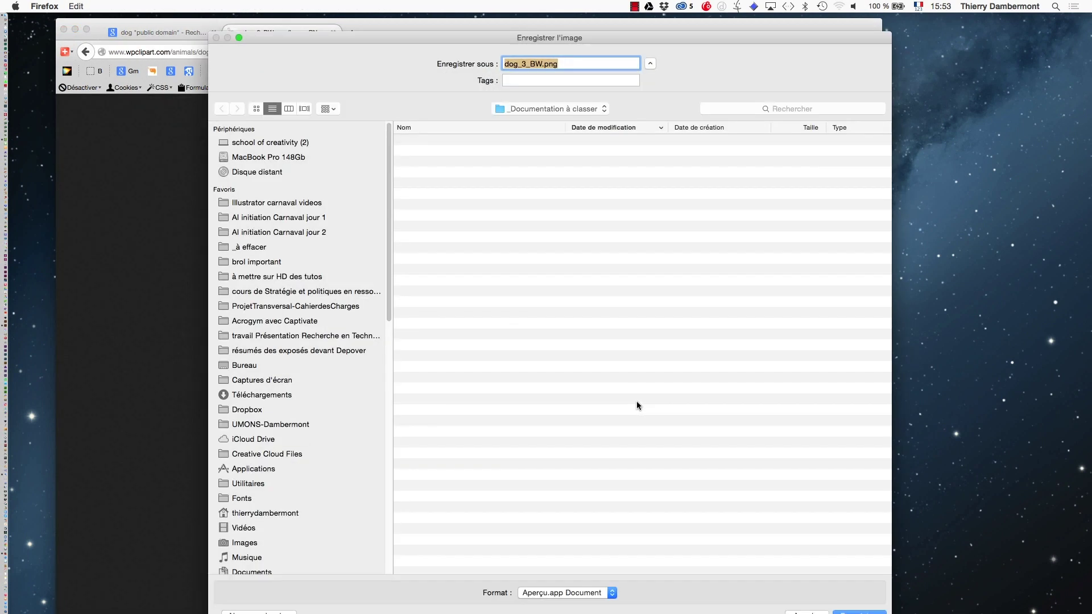
{"action": "left_click", "coordinate": [287, 233]}
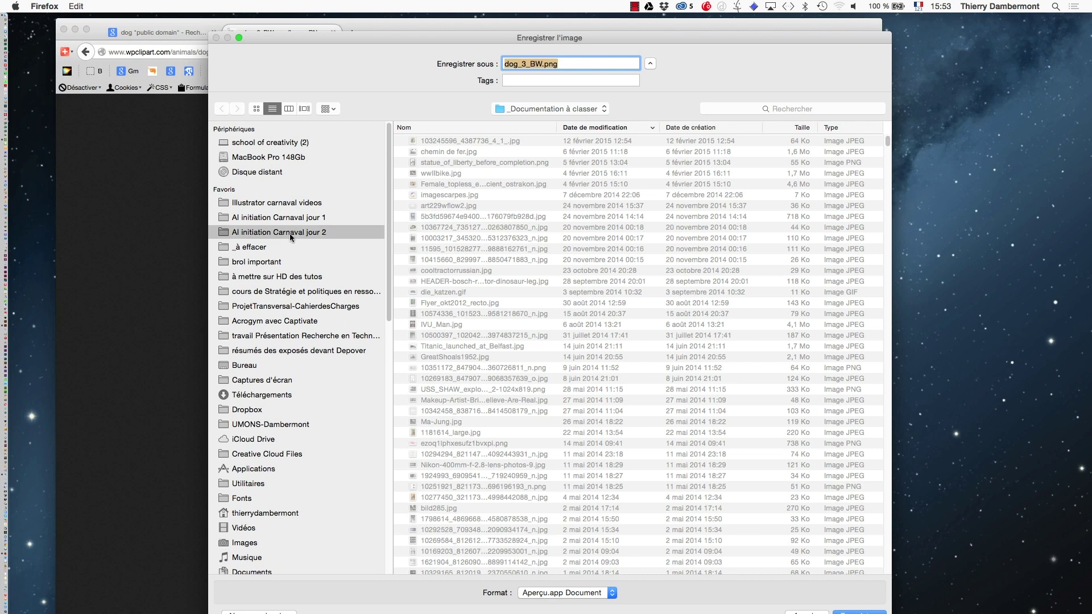
{"action": "left_click", "coordinate": [288, 205]}
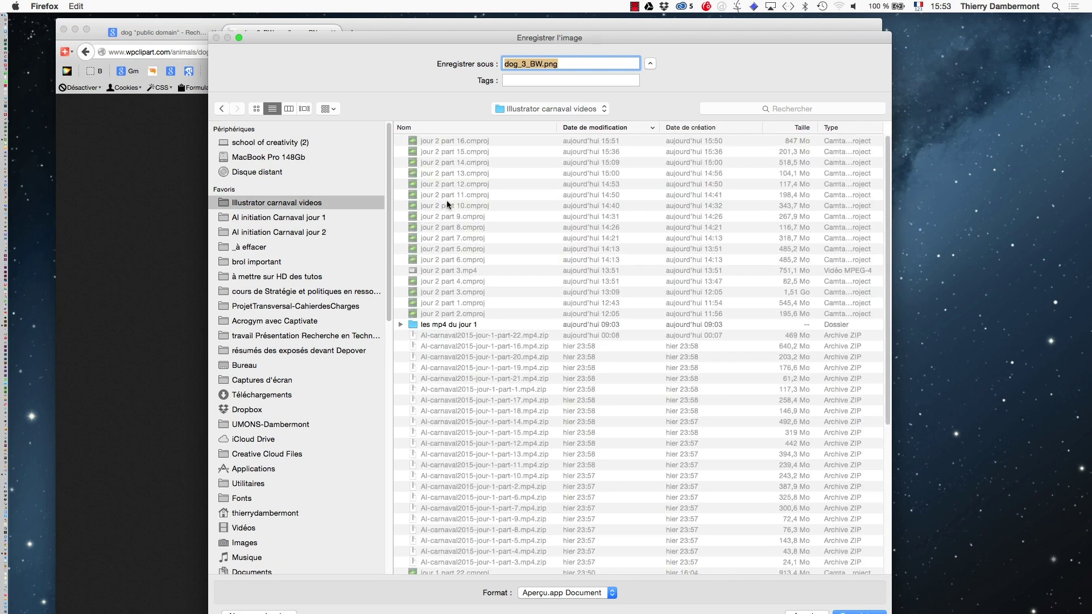
{"action": "left_click", "coordinate": [274, 233]}
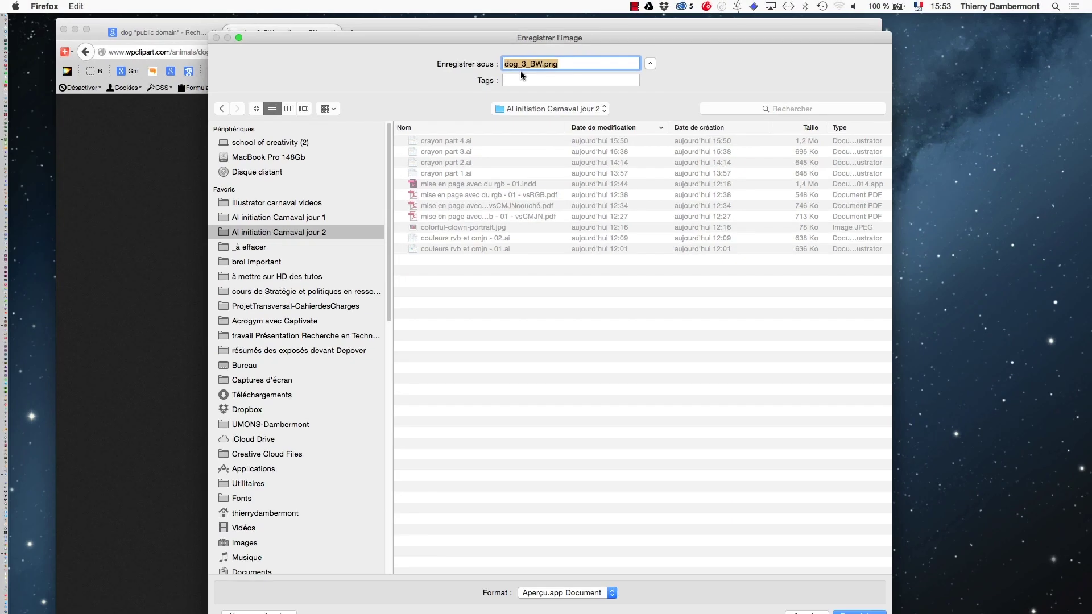
{"action": "left_click", "coordinate": [860, 613]}
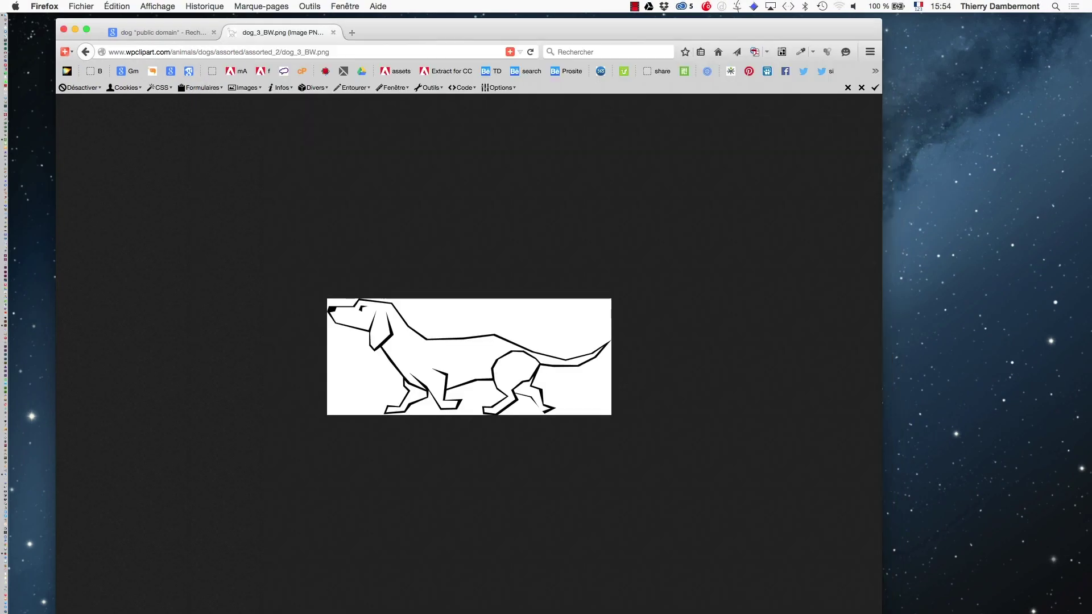
- Switch to Adobe Illustrator and hide all other applications
{"action": "key", "text": "super+Tab"}
{"action": "key", "text": "super+Tab"}
{"action": "key", "text": "super+Tab"}
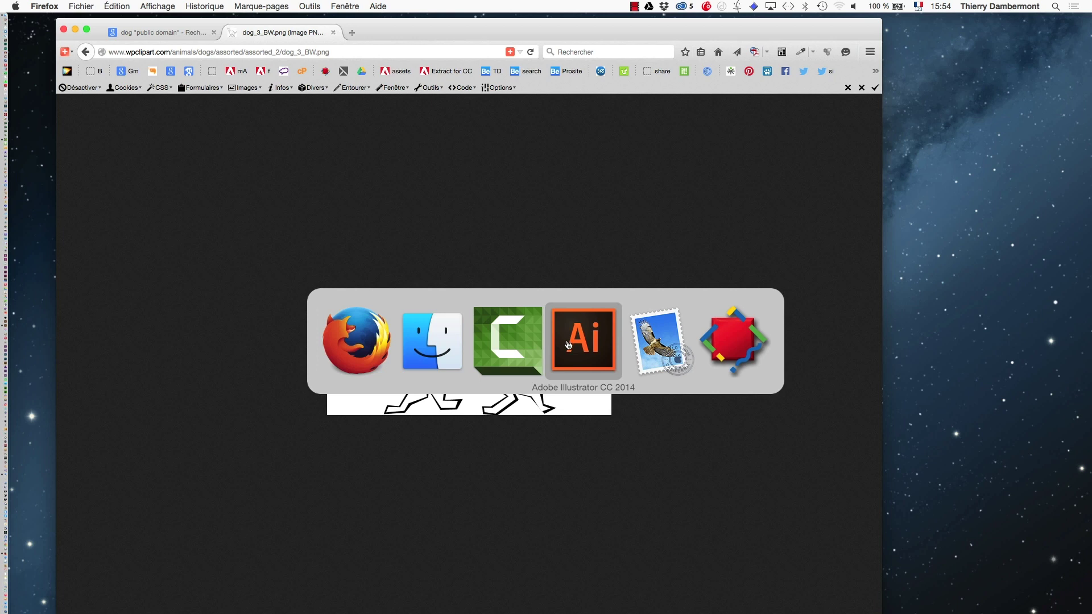
{"action": "key", "text": "alt+super+h"}
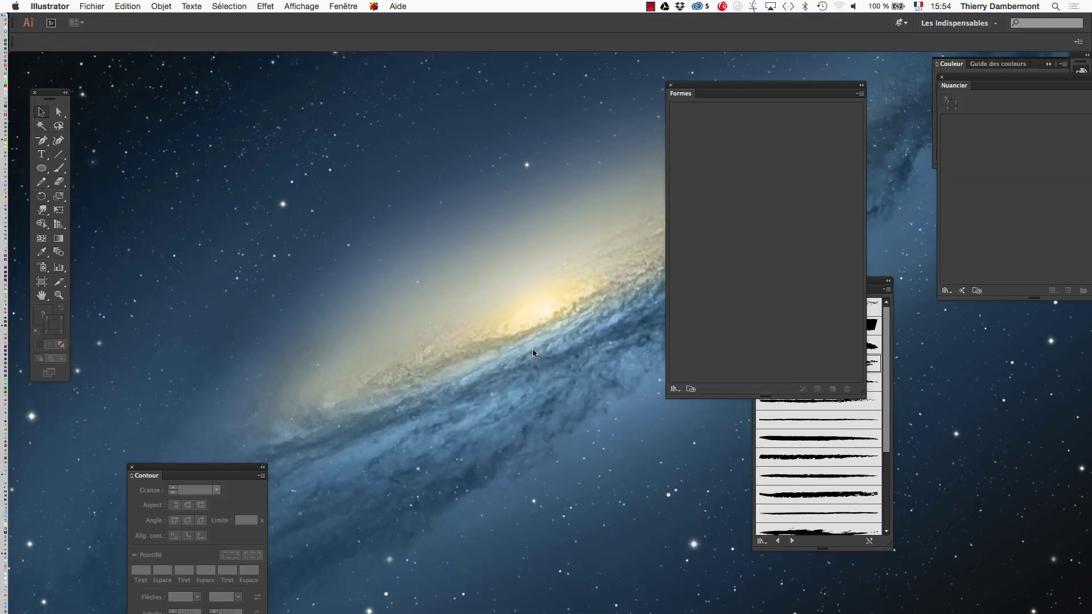
- Return to Firefox, try opening another result's source image, and look through more of the dog line drawings
{"action": "key", "text": "super+Tab"}
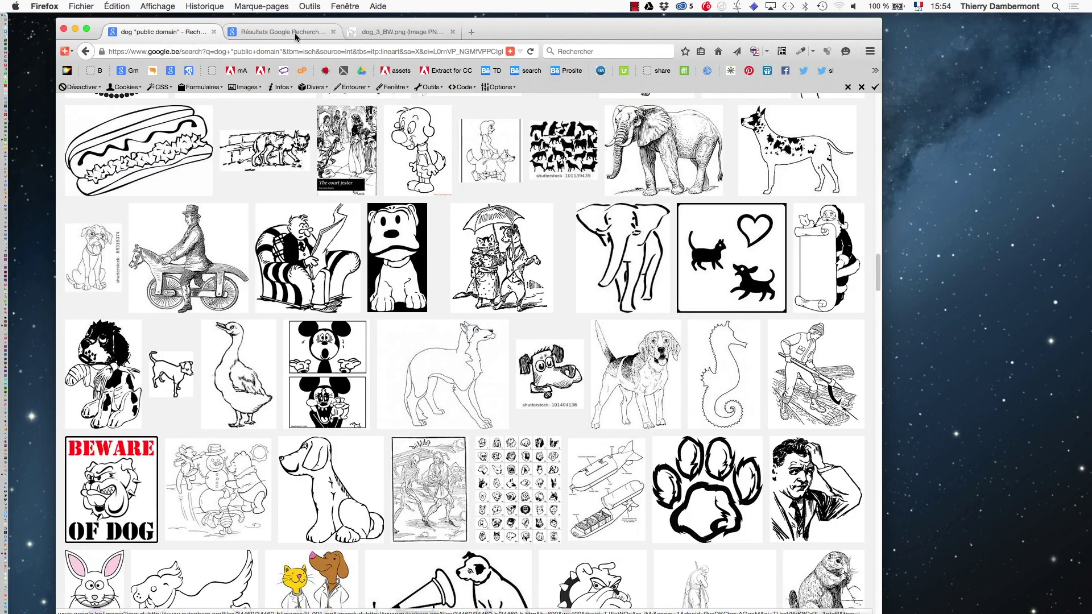
{"action": "left_click", "coordinate": [296, 33]}
{"action": "left_click", "coordinate": [712, 312]}
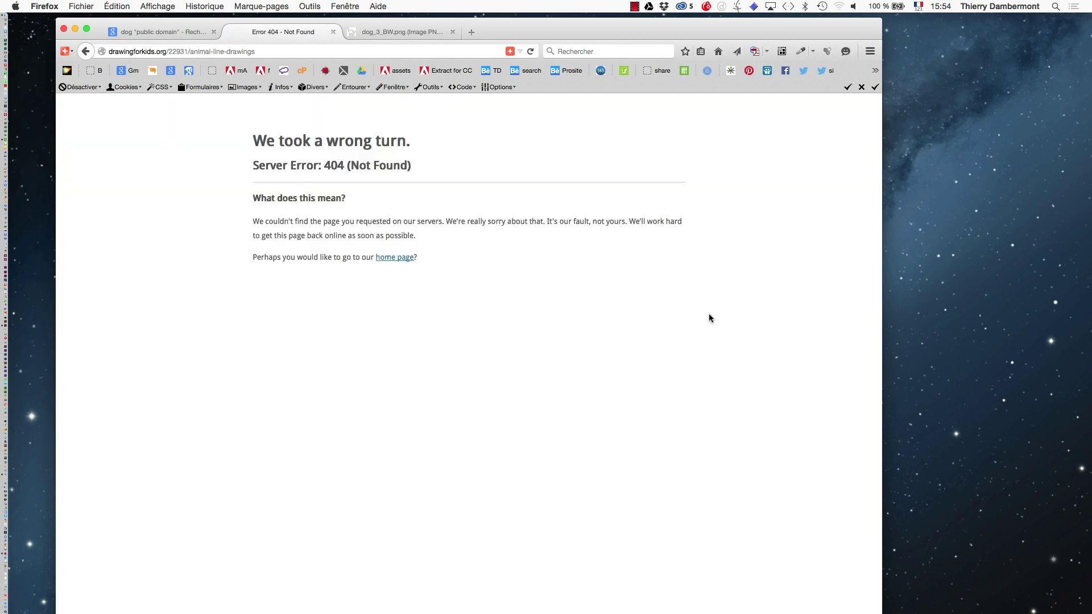
{"action": "key", "text": "ctrl+shift+Tab"}
{"action": "scroll", "coordinate": [552, 403], "scroll_direction": "down", "scroll_amount": 5}
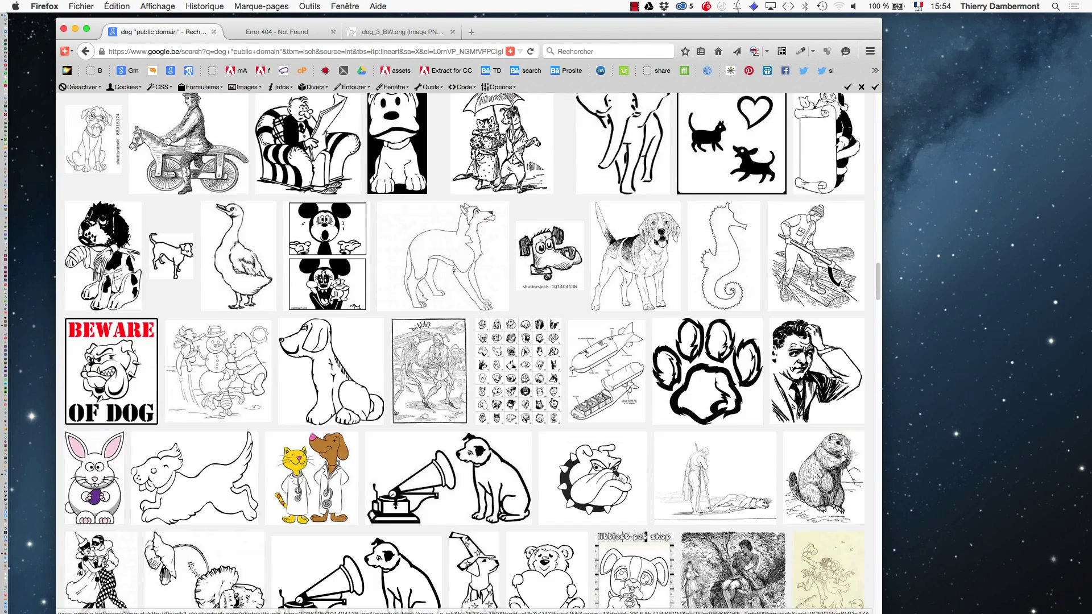
{"action": "scroll", "coordinate": [551, 403], "scroll_direction": "down", "scroll_amount": 6}
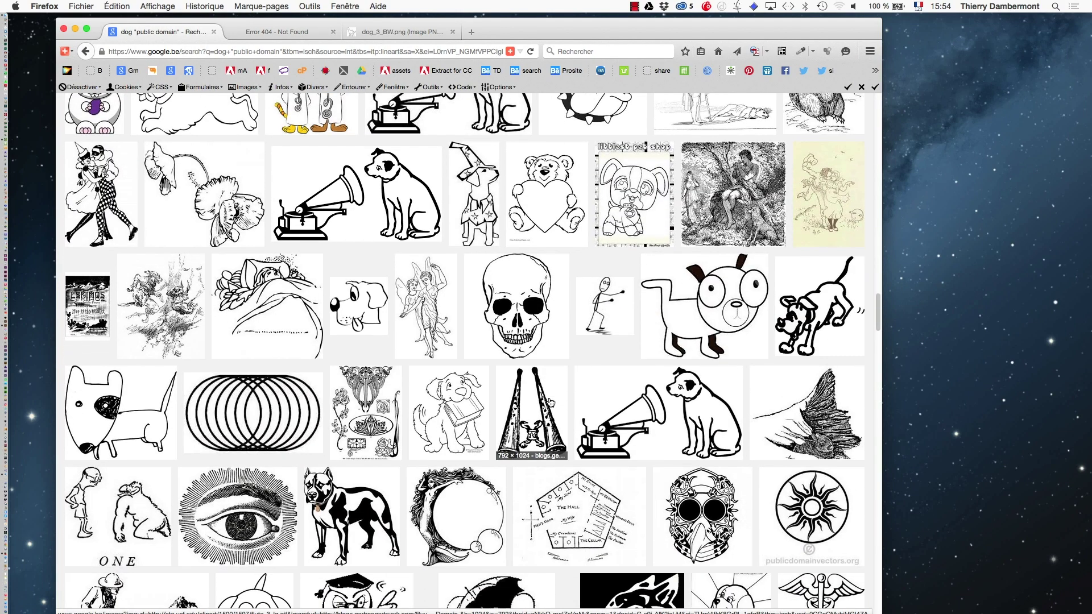
{"action": "scroll", "coordinate": [551, 403], "scroll_direction": "down", "scroll_amount": 5}
{"action": "scroll", "coordinate": [549, 404], "scroll_direction": "down", "scroll_amount": 8}
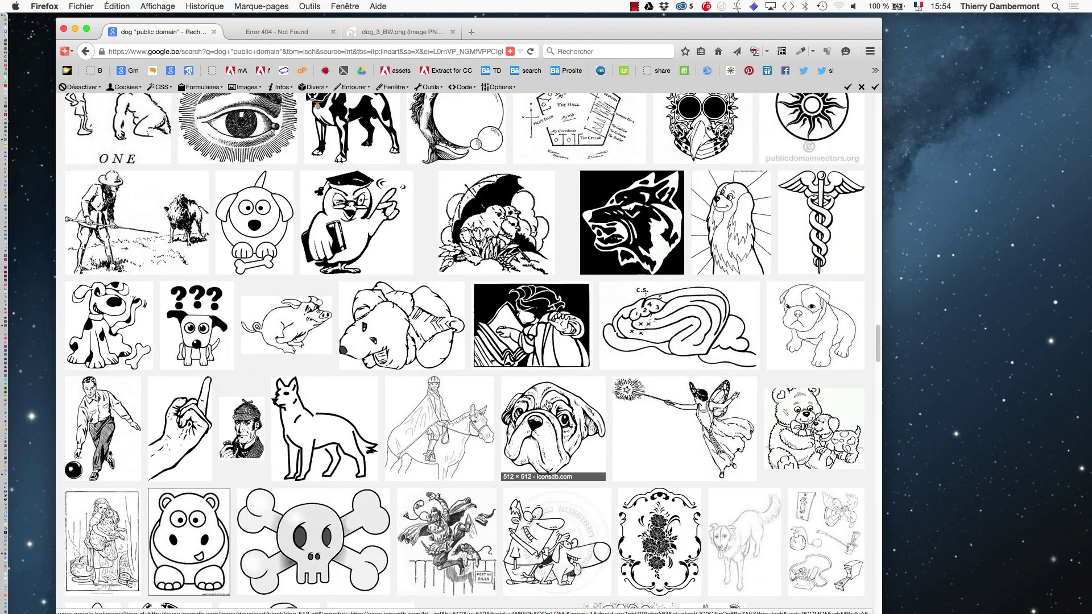
{"action": "scroll", "coordinate": [546, 408], "scroll_direction": "down", "scroll_amount": 5}
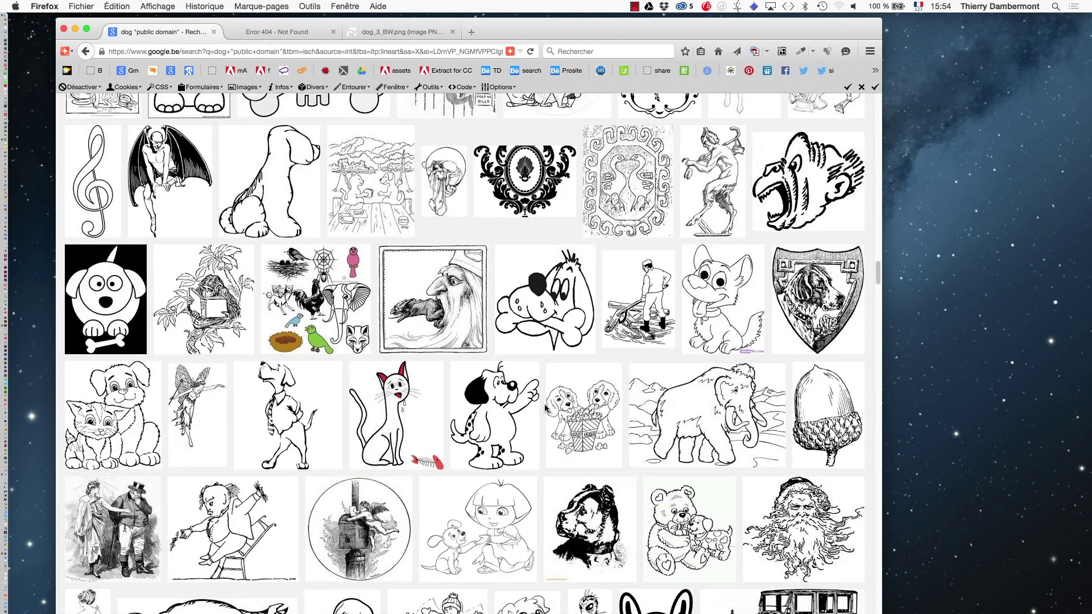
- Switch to Adobe Illustrator with the other applications hidden and create a new A4 landscape RGB document, 297 x 210 mm
{"action": "key", "text": "super+Tab"}
{"action": "key", "text": "super+Tab"}
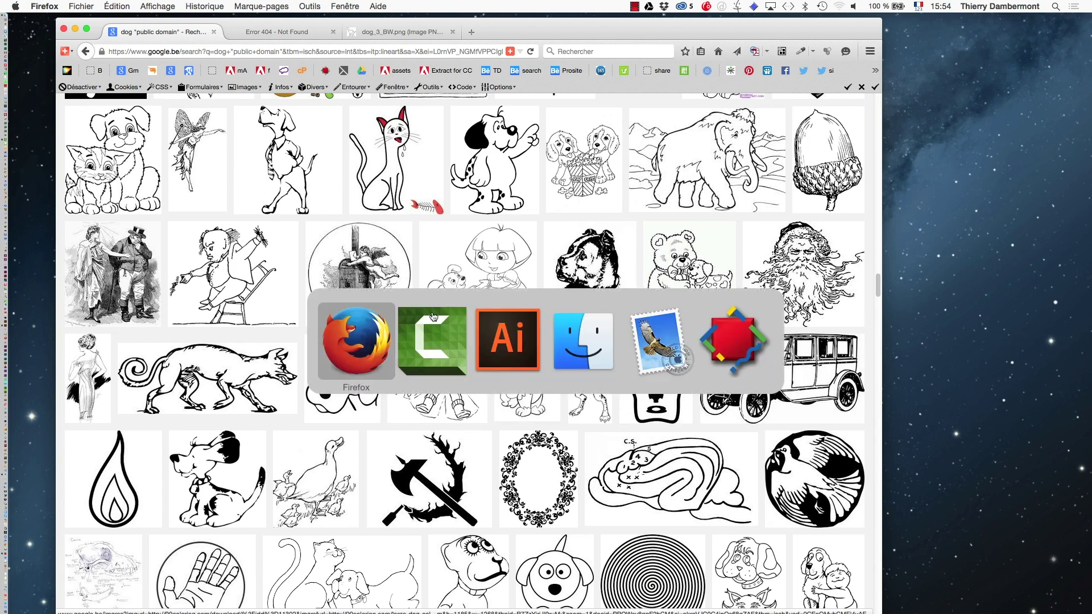
{"action": "key", "text": "super+alt+h"}
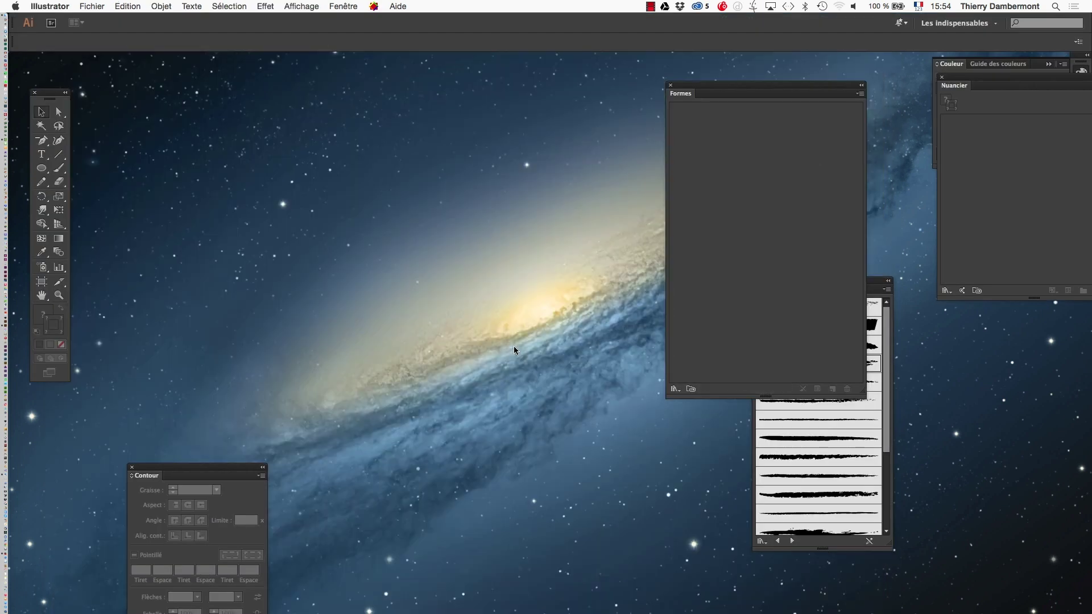
{"action": "left_click", "coordinate": [92, 6]}
{"action": "left_click", "coordinate": [91, 19]}
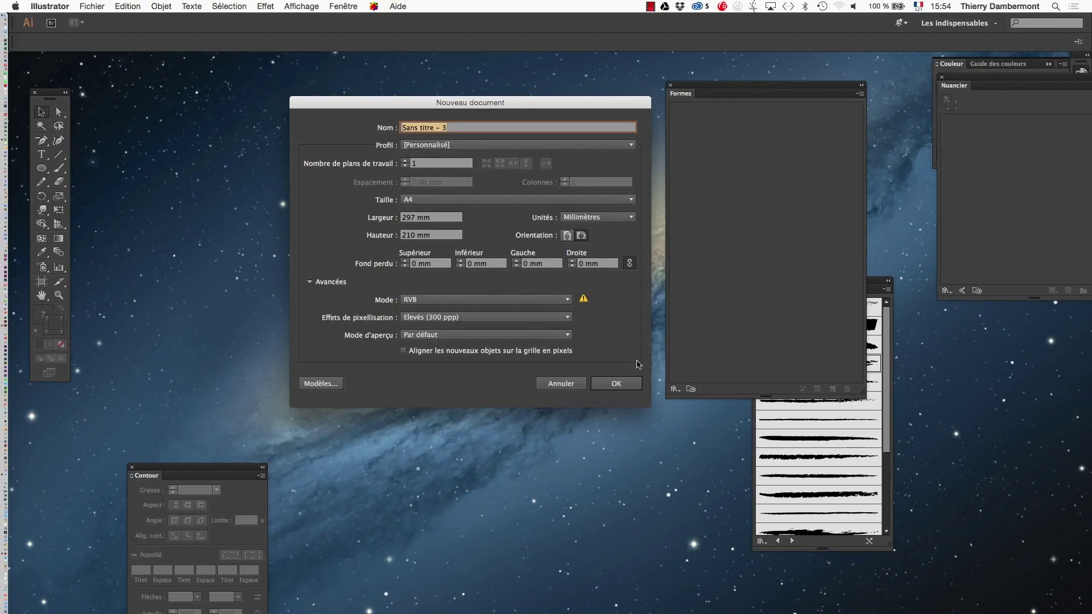
{"action": "left_click", "coordinate": [633, 536]}
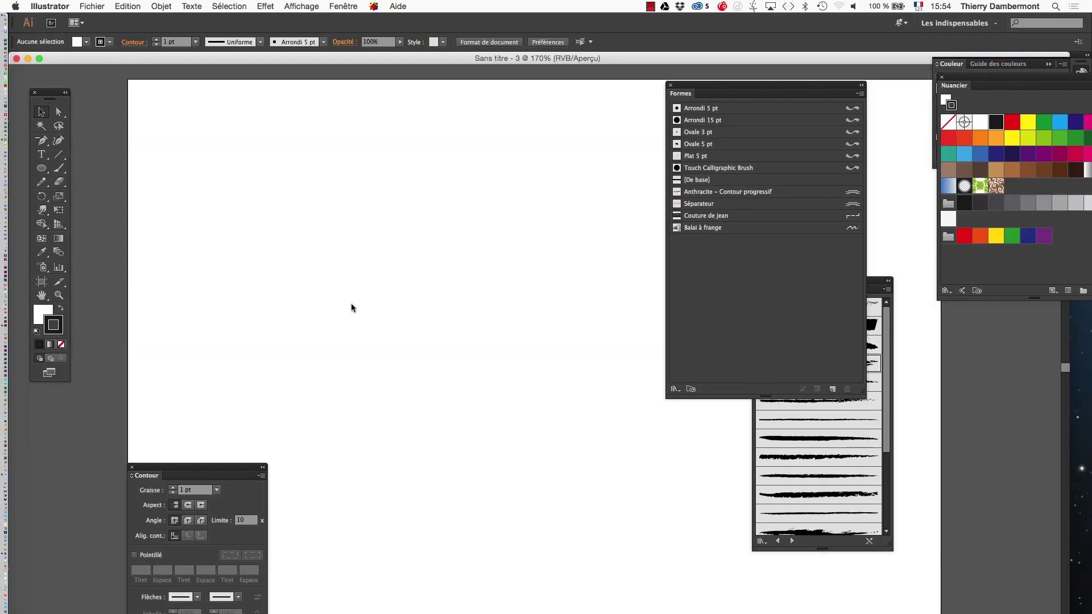
- Place dog_3_BW.png as a linked image in the artboard's upper-left area and move the Formes panel clear of the drawing
{"action": "left_click", "coordinate": [89, 6]}
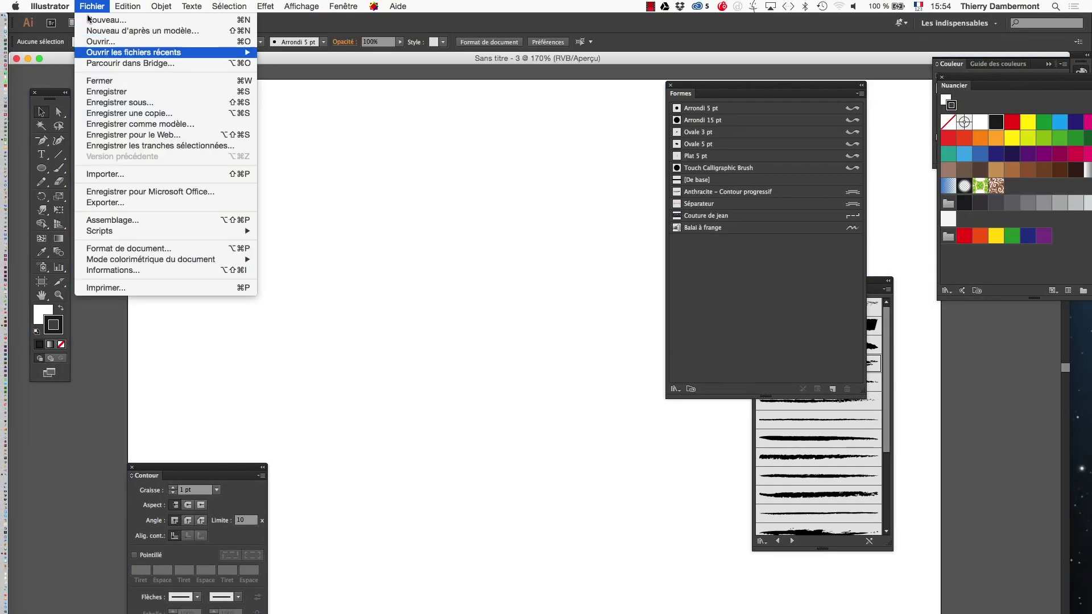
{"action": "left_click", "coordinate": [140, 174]}
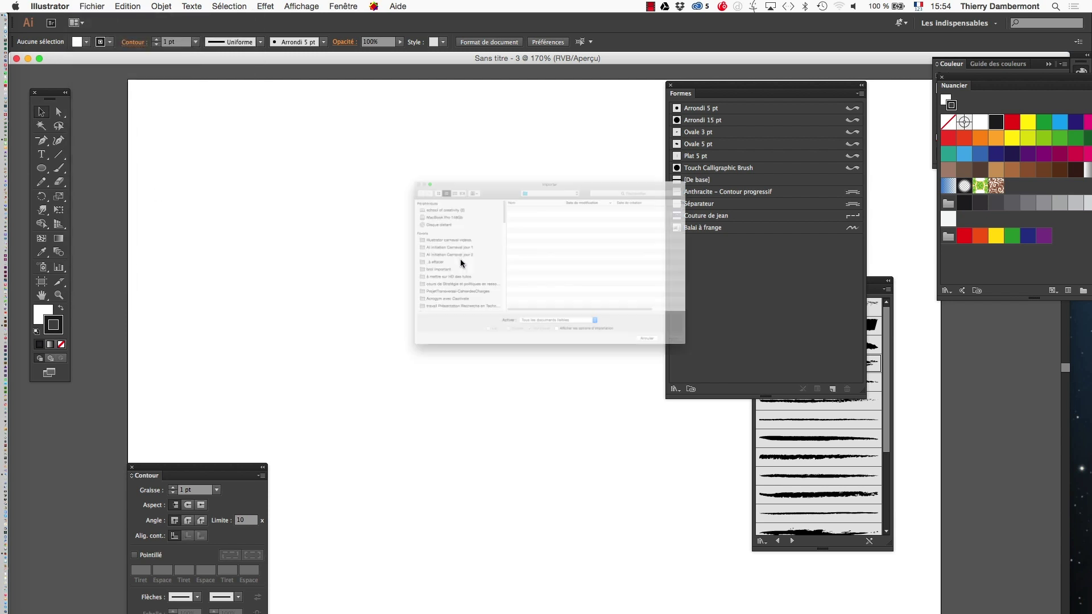
{"action": "left_click", "coordinate": [546, 157]}
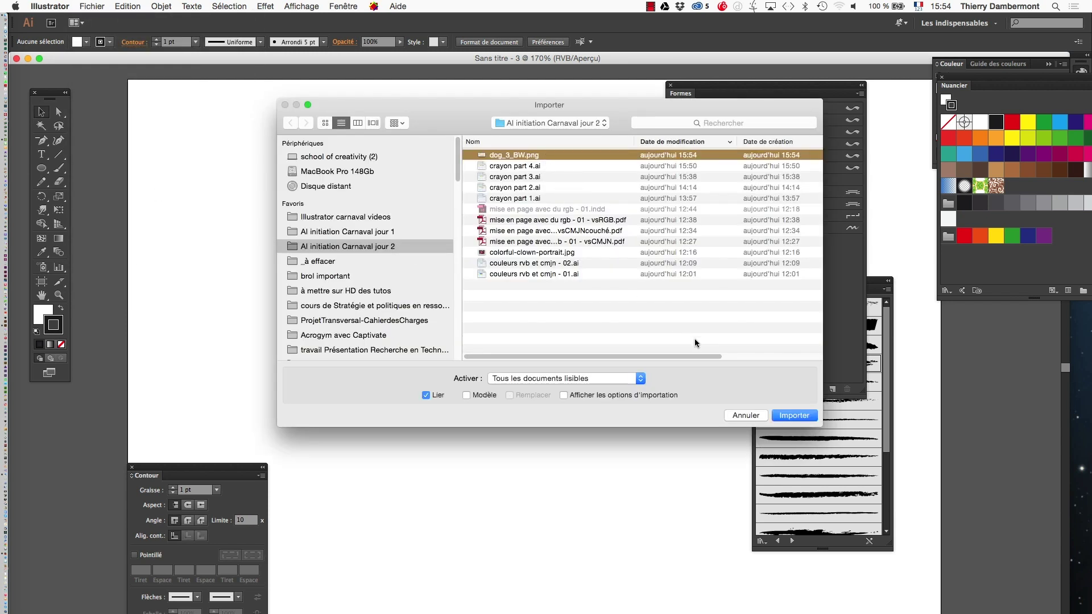
{"action": "left_click", "coordinate": [788, 418]}
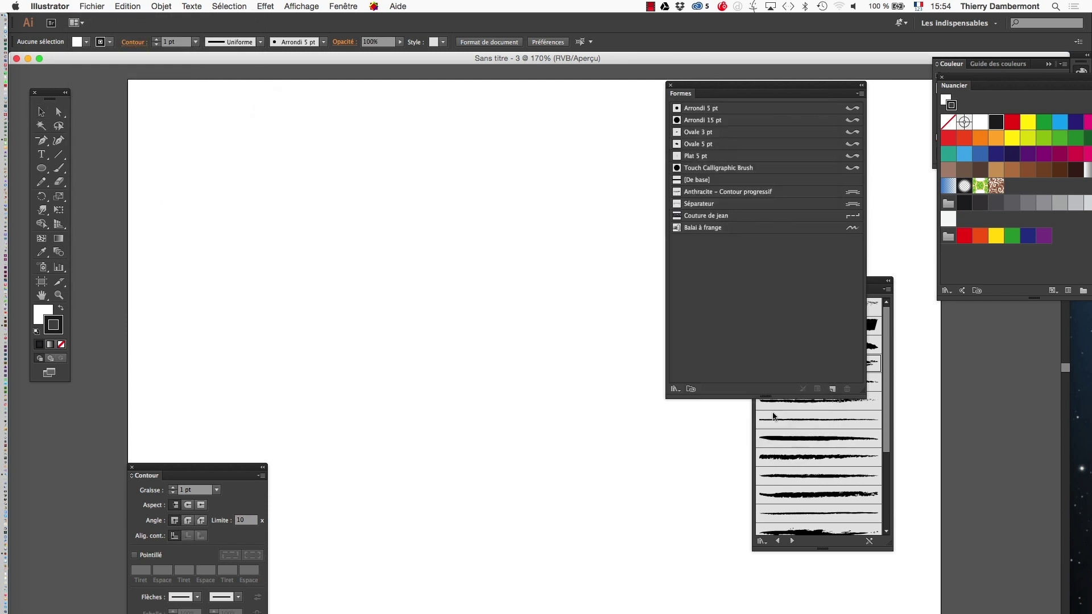
{"action": "left_click", "coordinate": [187, 137]}
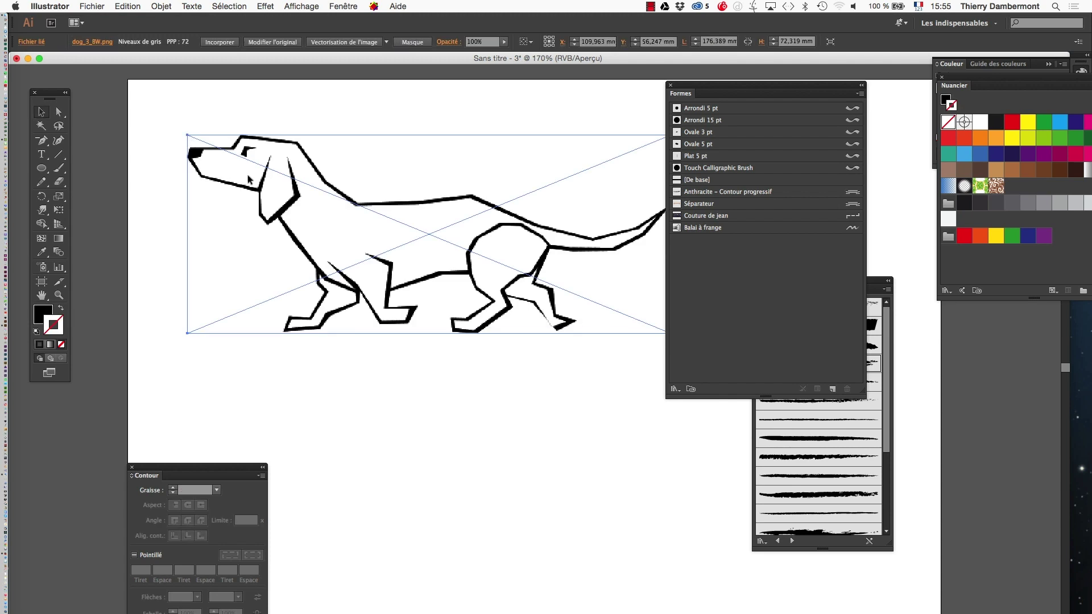
{"action": "left_click_drag", "start_coordinate": [675, 88], "coordinate": [794, 100]}
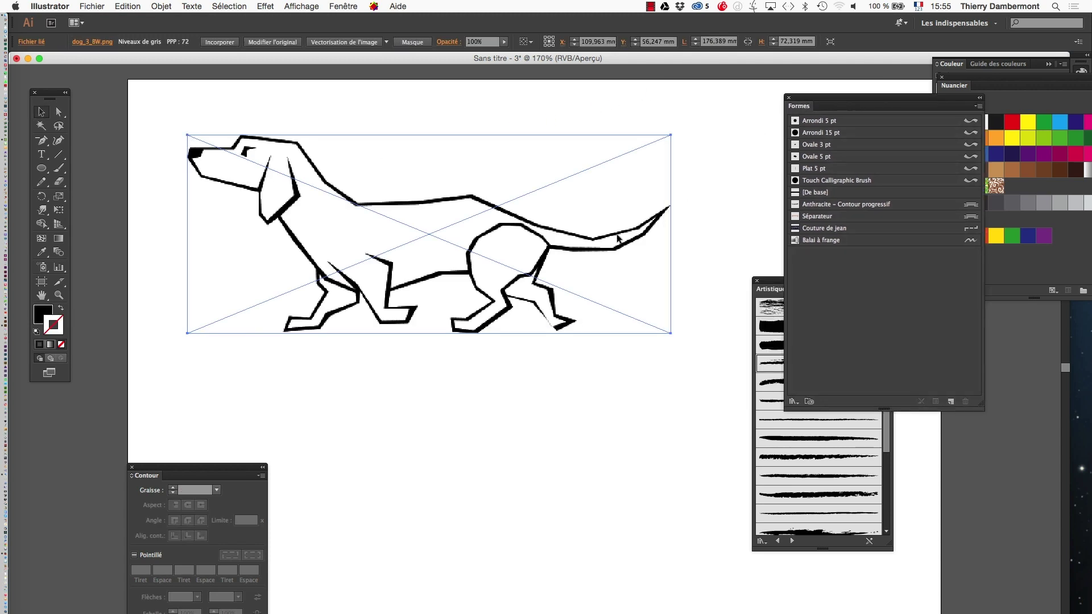
- Deselect the placed dog image with the whole artboard in view
{"action": "scroll", "coordinate": [620, 239], "scroll_direction": "down", "scroll_amount": 4}
{"action": "scroll", "coordinate": [598, 239], "scroll_direction": "up", "scroll_amount": 3}
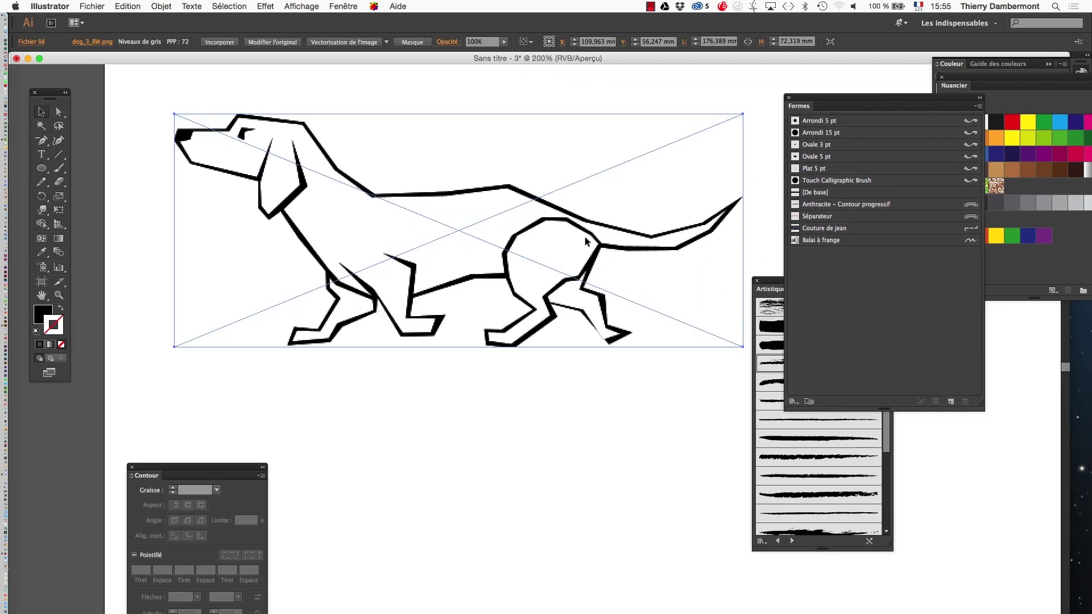
{"action": "left_click", "coordinate": [568, 241], "text": "alt+super"}
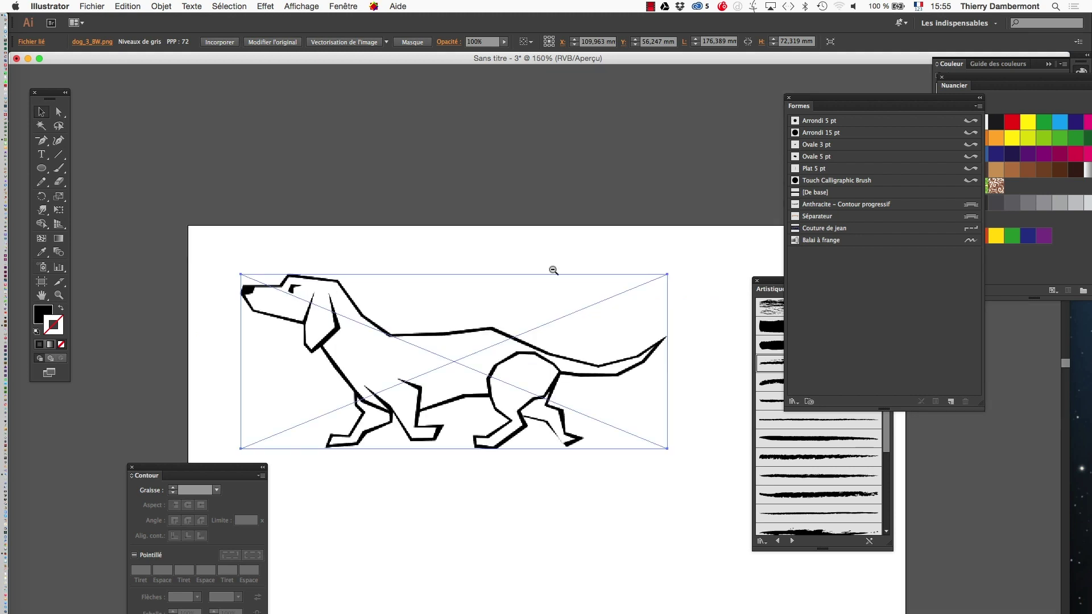
{"action": "left_click", "coordinate": [552, 271], "text": "alt+super"}
{"action": "left_click_drag", "start_coordinate": [513, 346], "coordinate": [413, 162]}
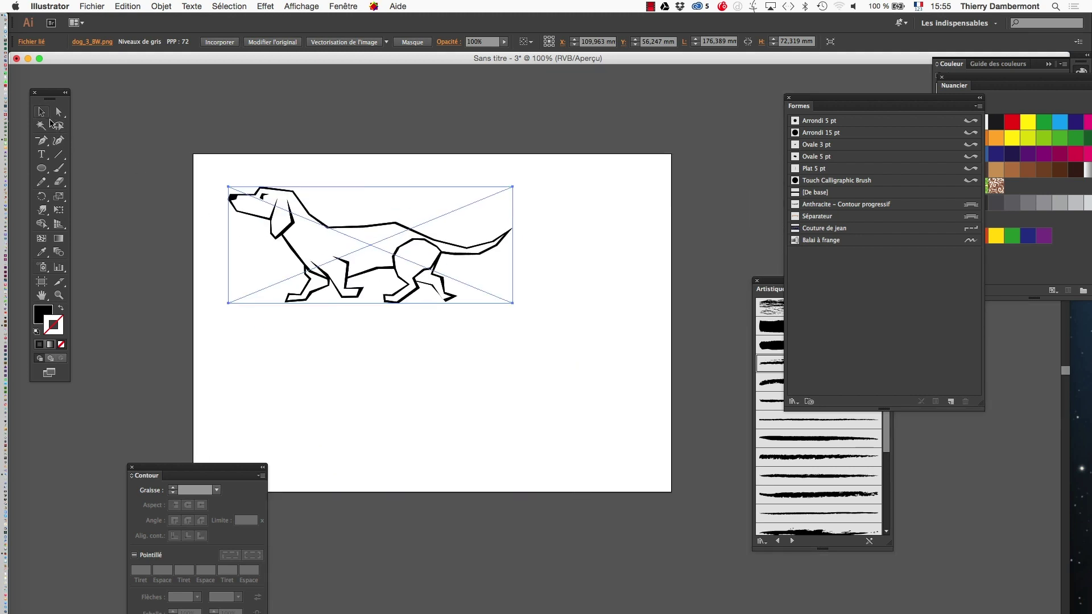
{"action": "key", "text": "super+shift+a"}
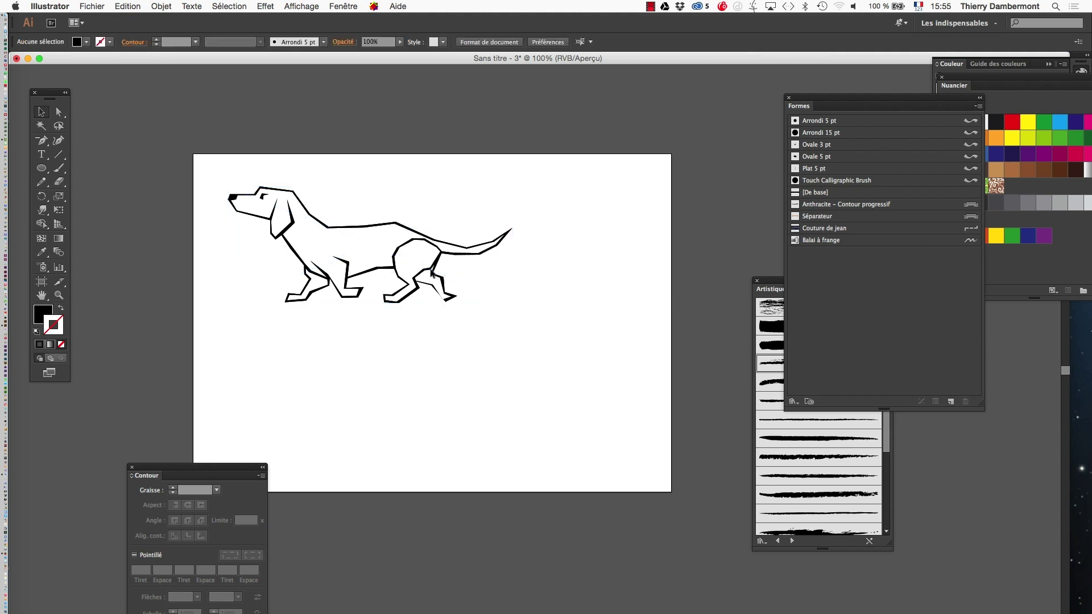
- Check the dog image's background against the transparency grid and hide the grid again
{"action": "left_click", "coordinate": [302, 6]}
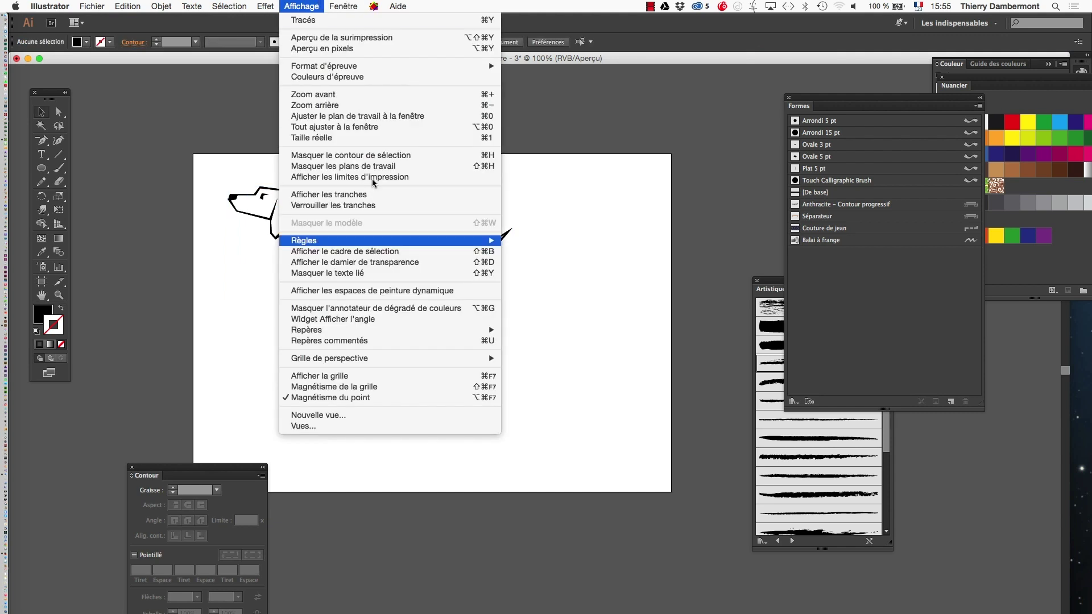
{"action": "left_click", "coordinate": [392, 264]}
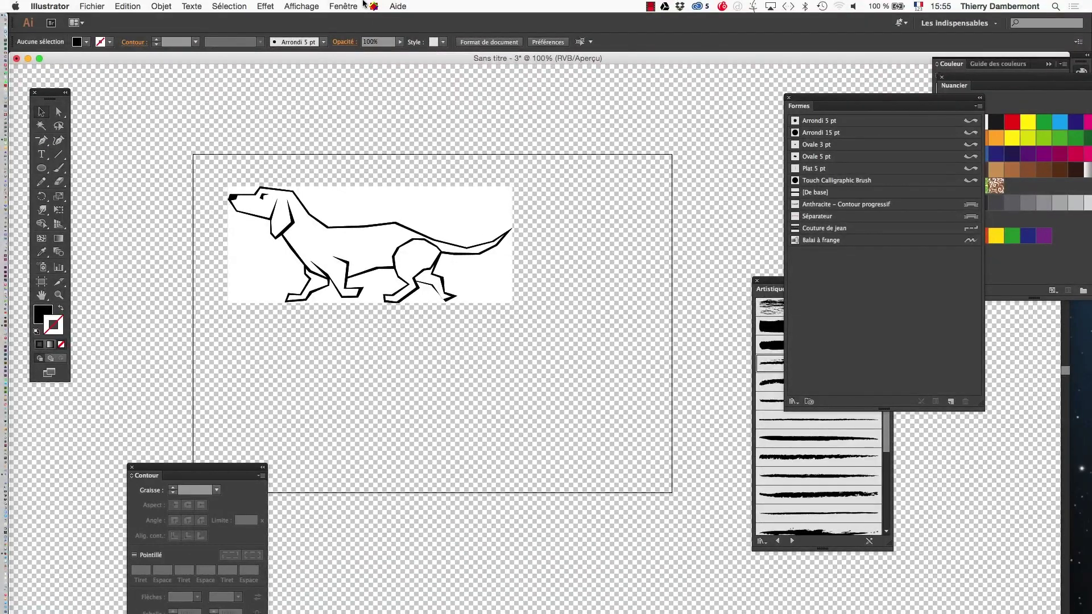
{"action": "left_click", "coordinate": [302, 6]}
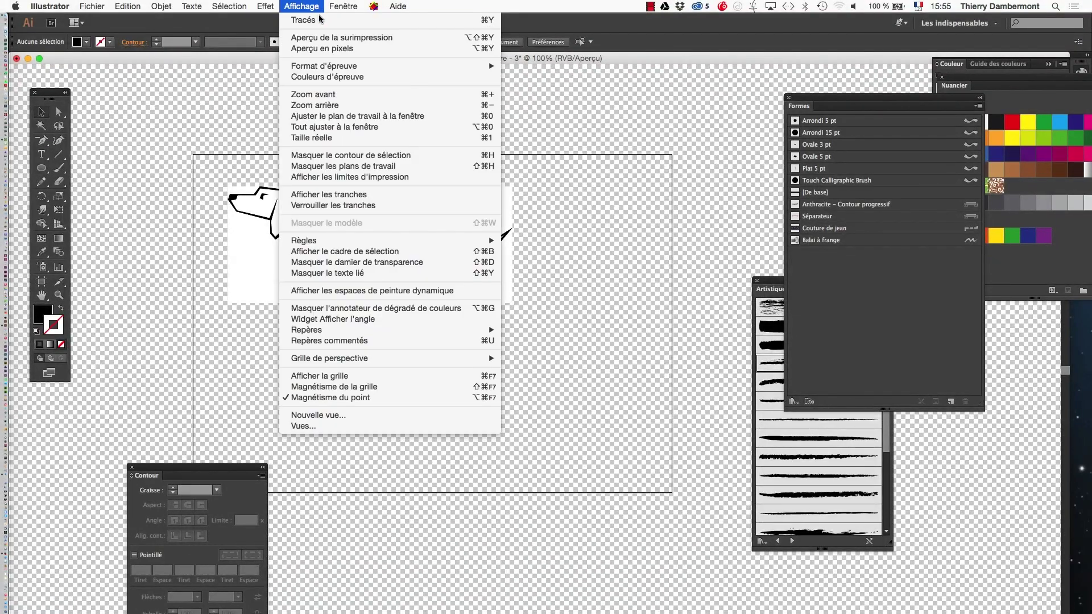
{"action": "left_click", "coordinate": [433, 264]}
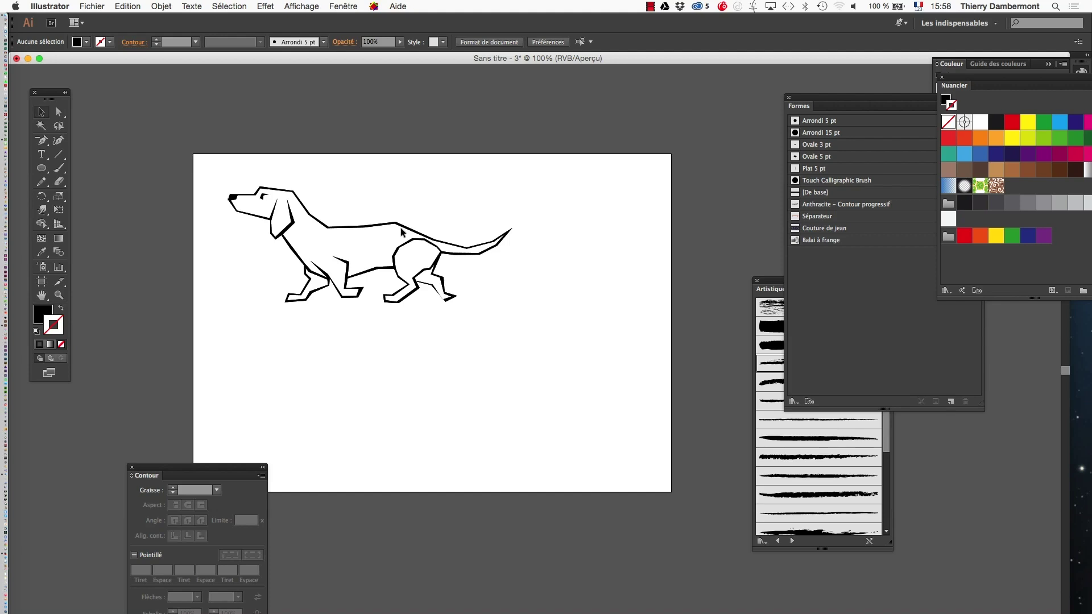
- Select the placed dog drawing on the artboard
{"action": "left_click", "coordinate": [431, 250]}
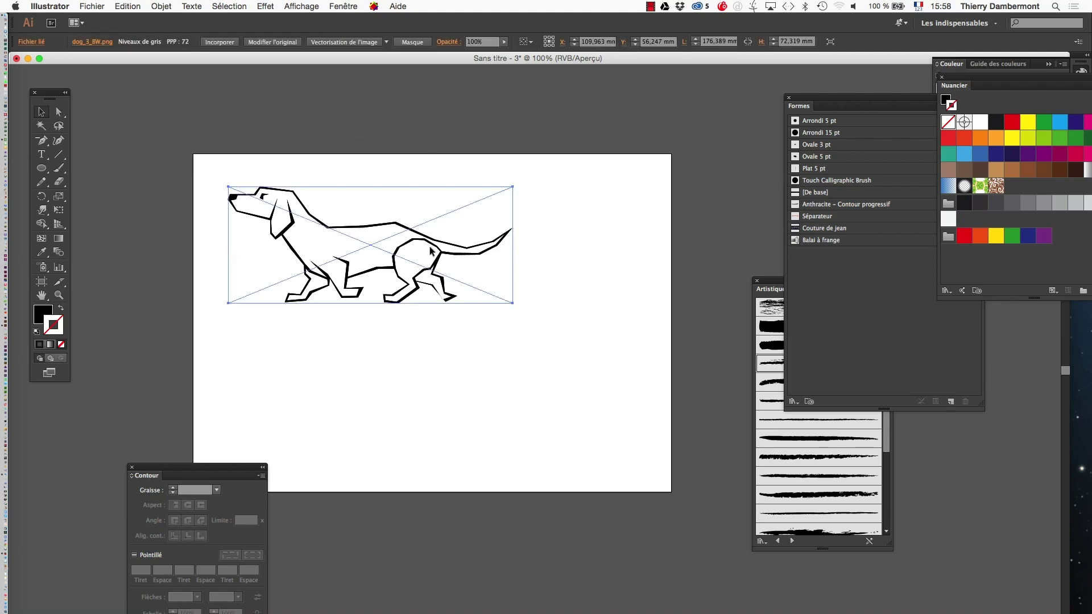
{"action": "left_click", "coordinate": [193, 171]}
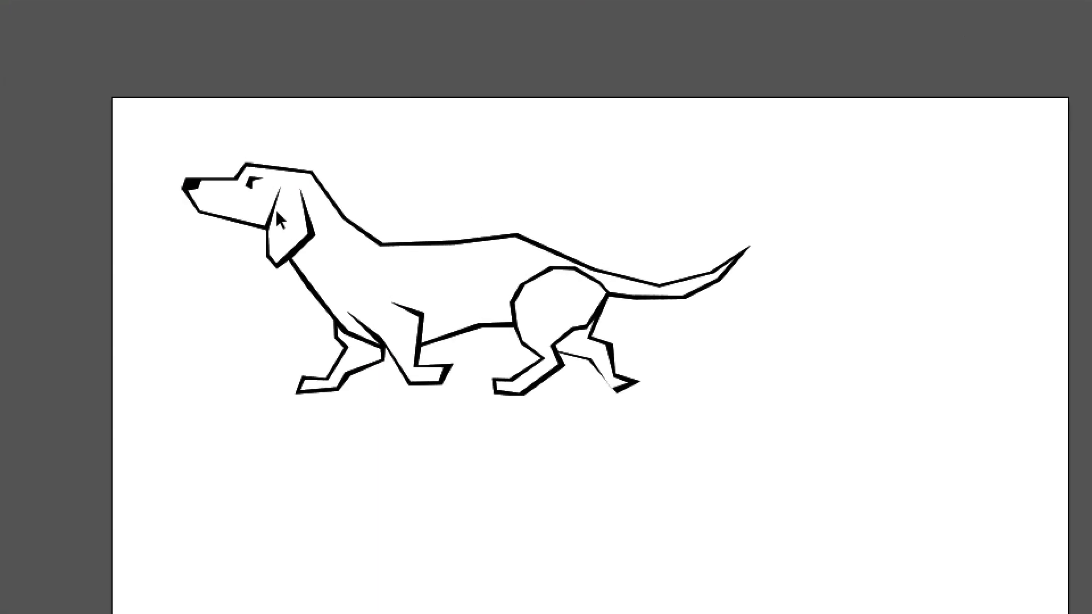
{"action": "left_click_drag", "start_coordinate": [203, 159], "coordinate": [333, 268]}
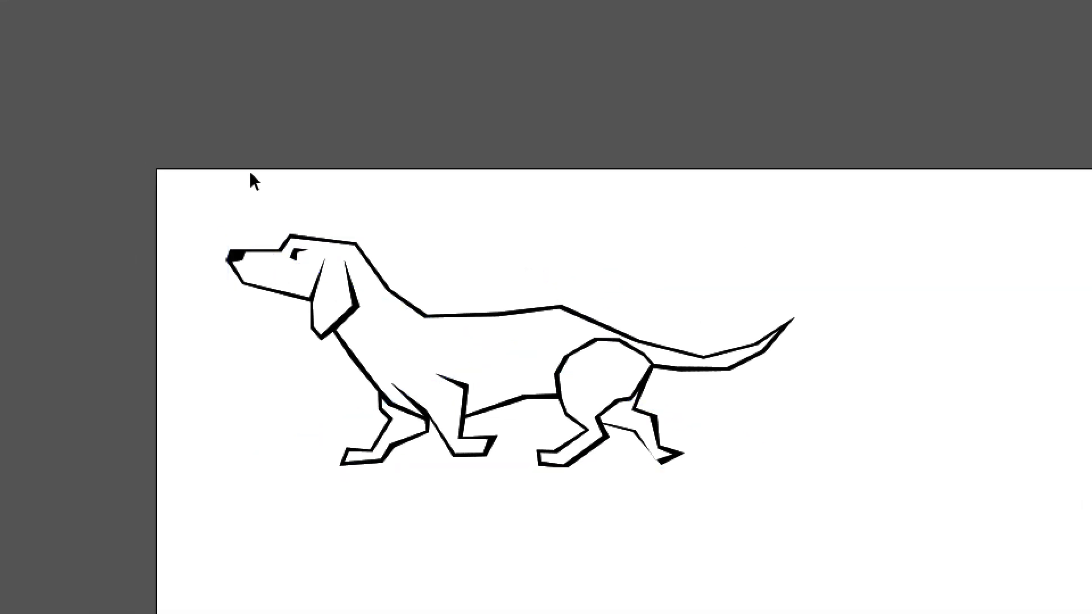
{"action": "left_click_drag", "start_coordinate": [197, 112], "coordinate": [296, 221]}
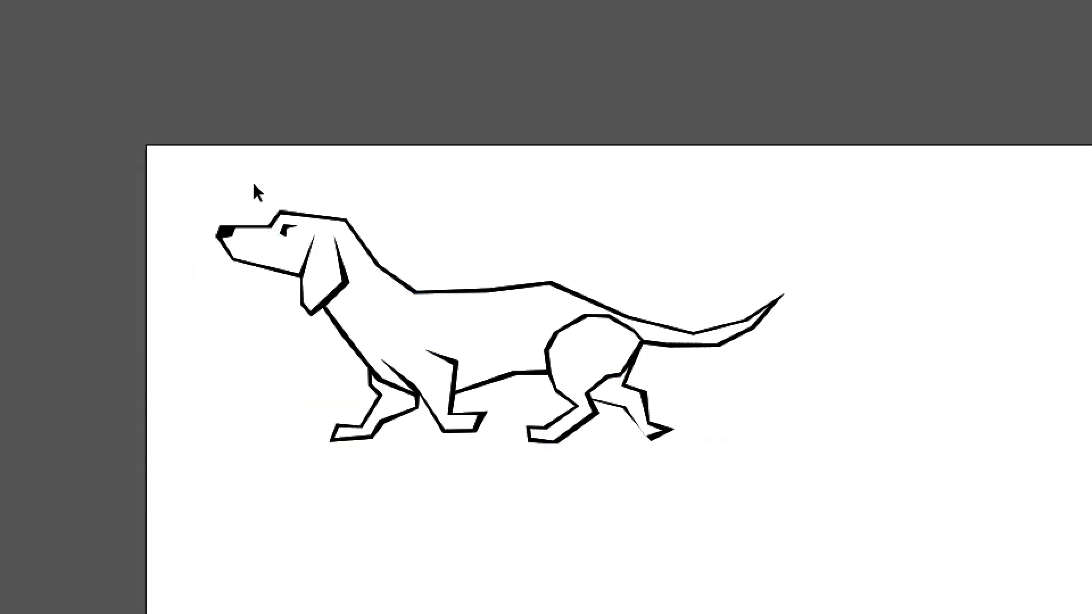
{"action": "left_click_drag", "start_coordinate": [190, 152], "coordinate": [287, 221]}
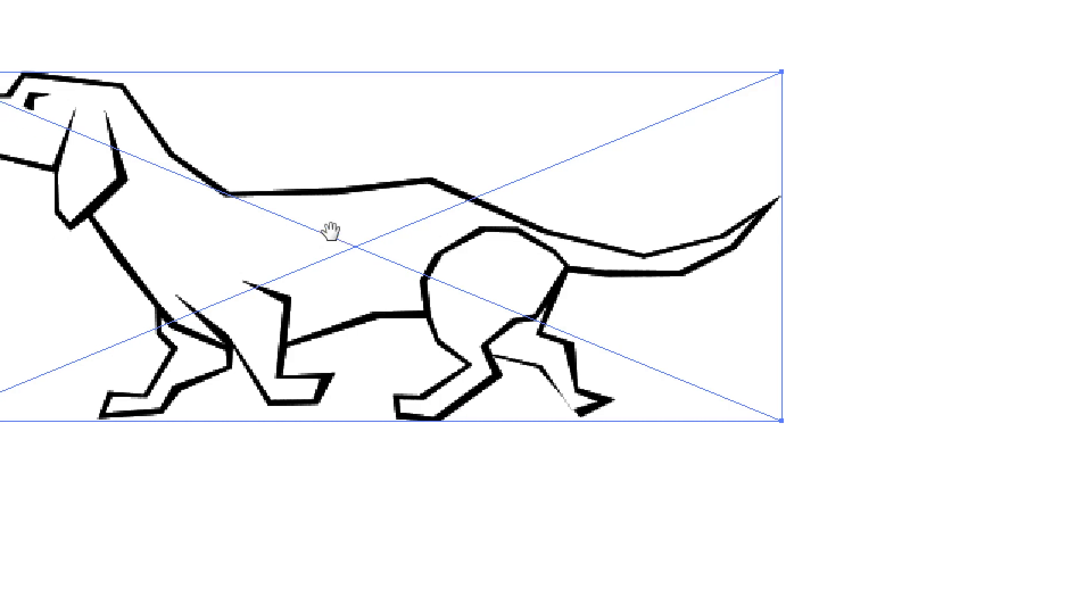
- Examine the edges of the dog's outline up close along the back and around the ear
{"action": "scroll", "coordinate": [359, 265], "scroll_direction": "up", "scroll_amount": 2}
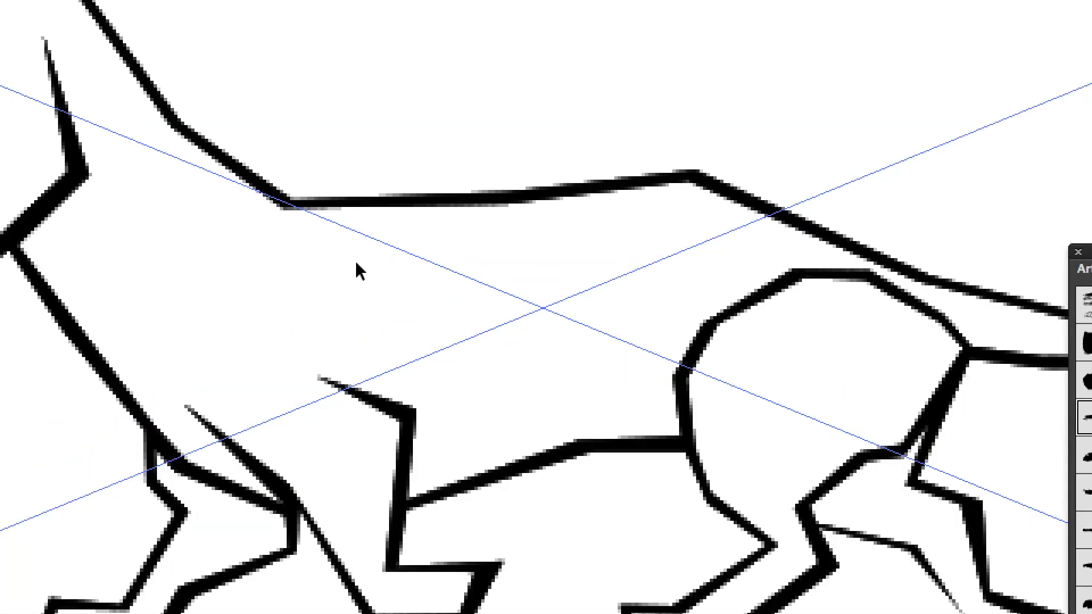
{"action": "scroll", "coordinate": [356, 263], "scroll_direction": "up", "scroll_amount": 1}
{"action": "left_click_drag", "start_coordinate": [172, 206], "coordinate": [494, 383]}
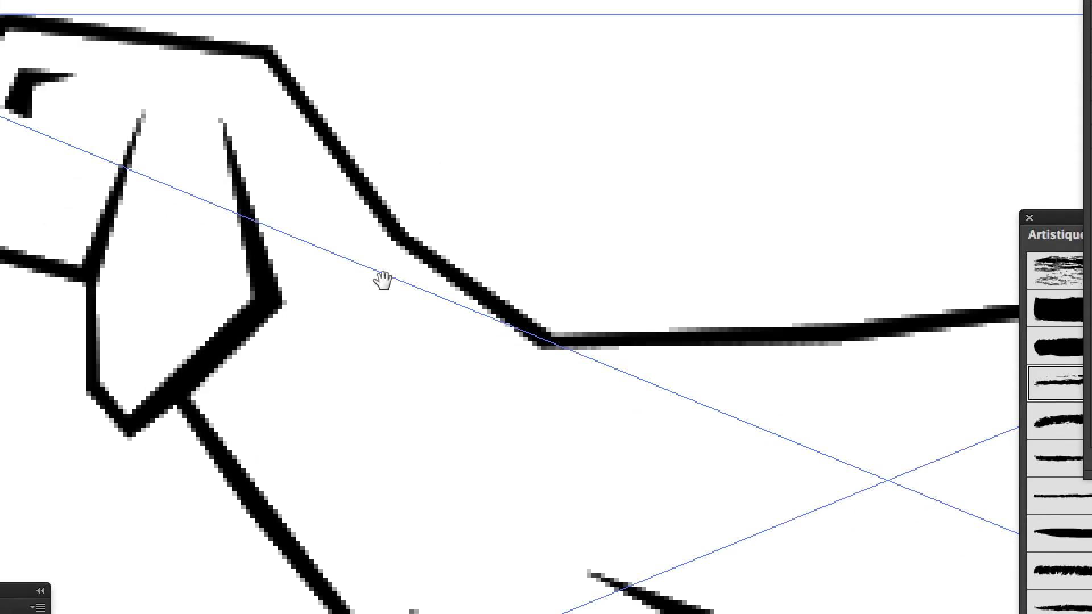
{"action": "left_click", "coordinate": [383, 281], "text": "alt+super"}
{"action": "left_click", "coordinate": [387, 285], "text": "alt+super"}
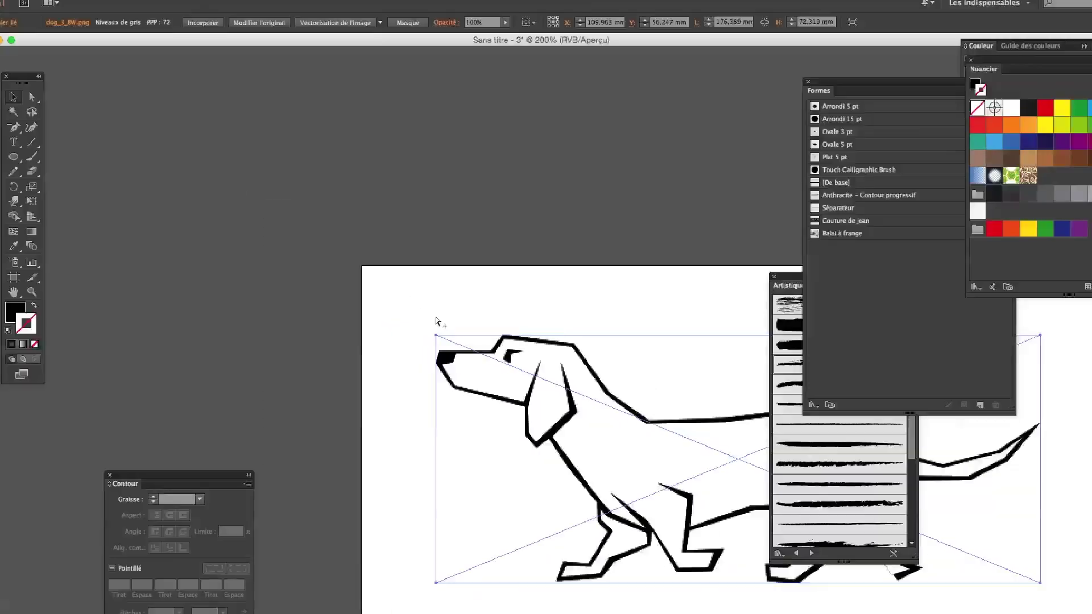
{"action": "left_click_drag", "start_coordinate": [387, 286], "coordinate": [210, 133]}
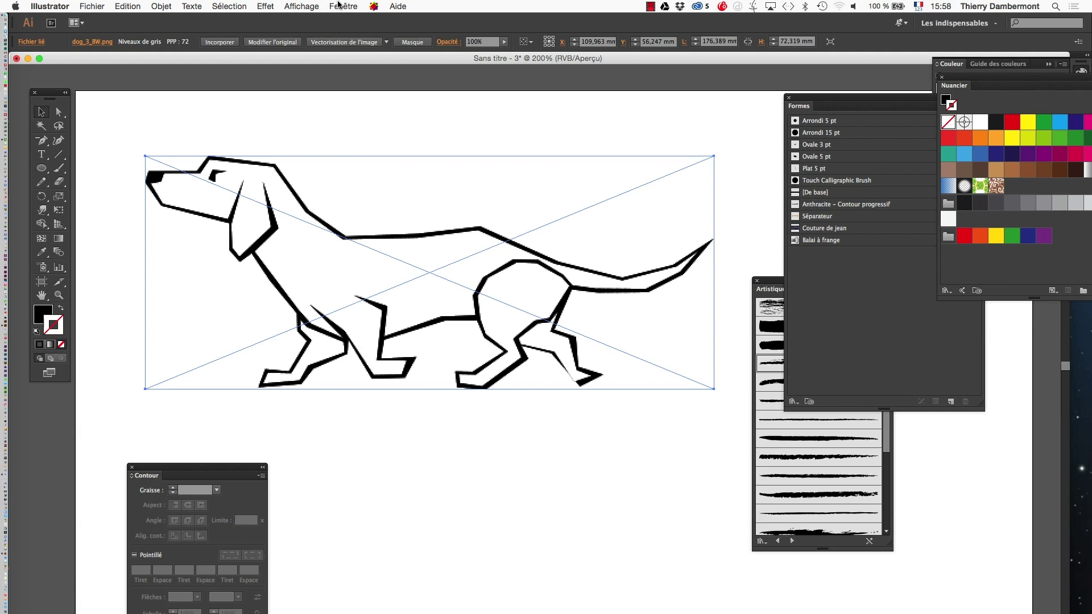
- Show the Vectorisation de l'image panel and move it away from the dog's head and body
{"action": "left_click", "coordinate": [338, 5]}
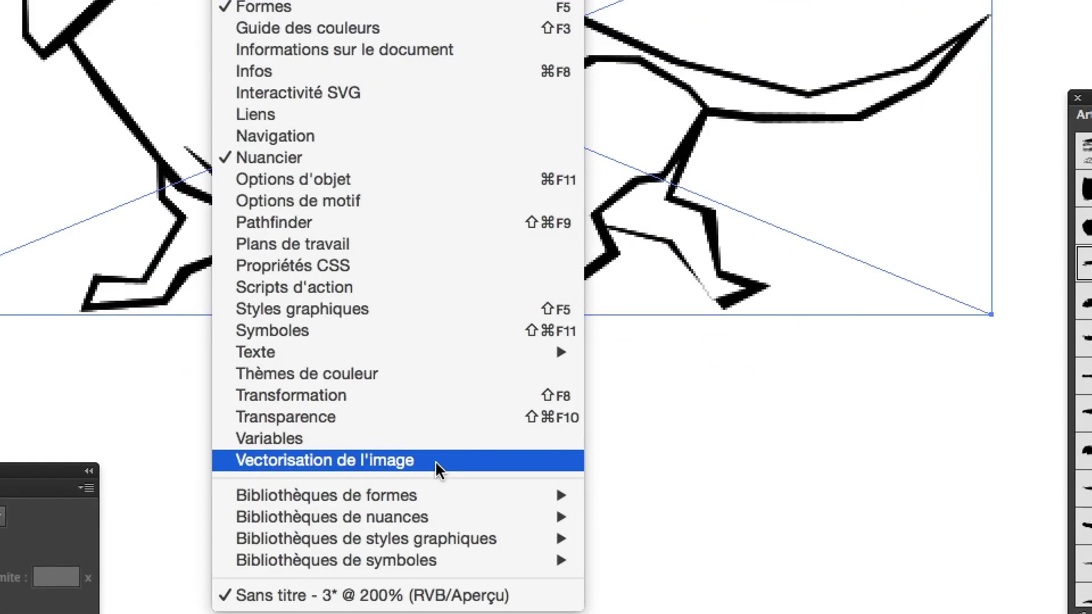
{"action": "left_click", "coordinate": [440, 470]}
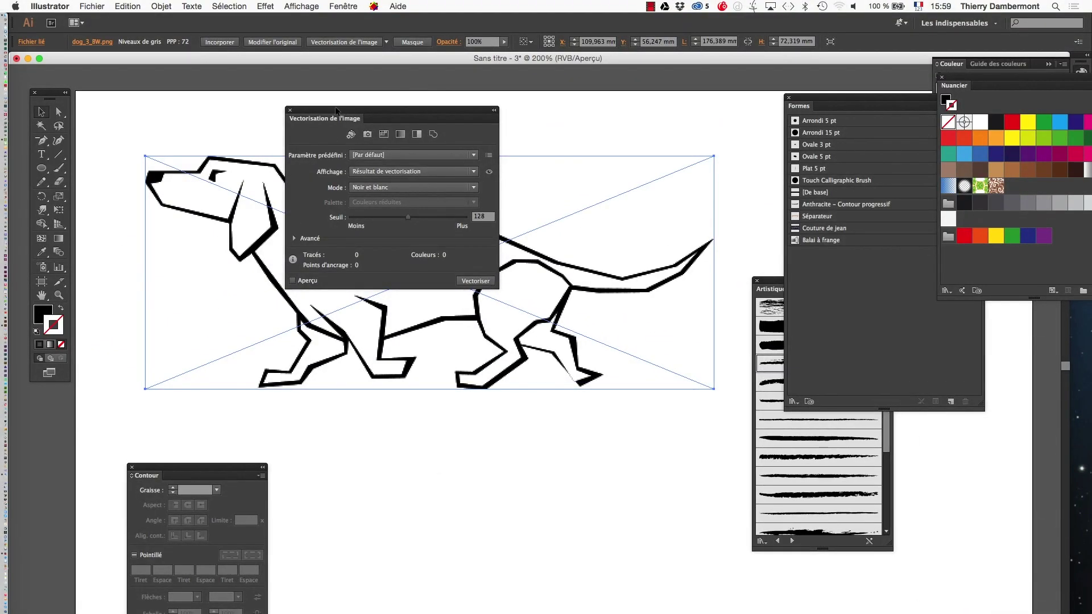
{"action": "left_click_drag", "start_coordinate": [337, 111], "coordinate": [665, 93]}
{"action": "left_click_drag", "start_coordinate": [399, 226], "coordinate": [343, 185]}
{"action": "scroll", "coordinate": [362, 223], "scroll_direction": "down", "scroll_amount": 2}
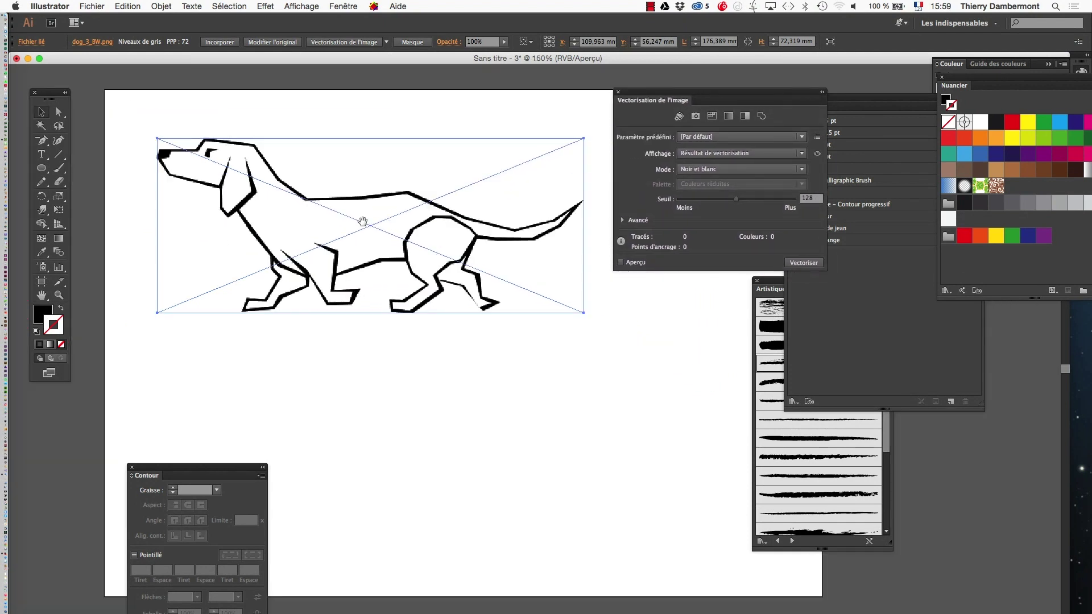
{"action": "left_click_drag", "start_coordinate": [363, 221], "coordinate": [351, 215]}
{"action": "left_click_drag", "start_coordinate": [627, 88], "coordinate": [550, 84]}
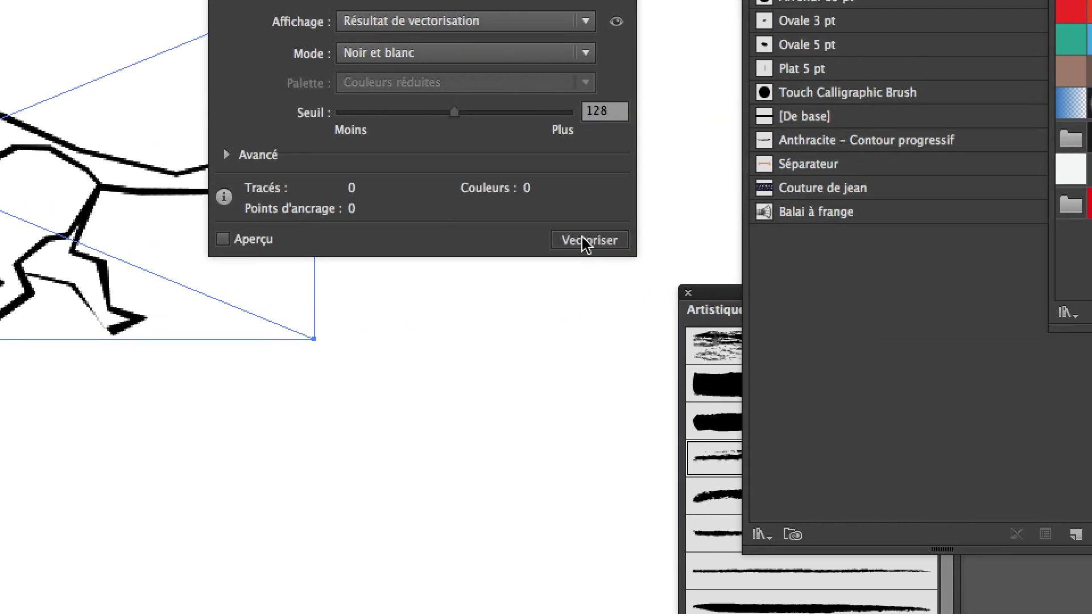
- Vectorise the dog image with the [Par défaut] preset in Noir et blanc mode and a threshold of 128
{"action": "left_click", "coordinate": [582, 239]}
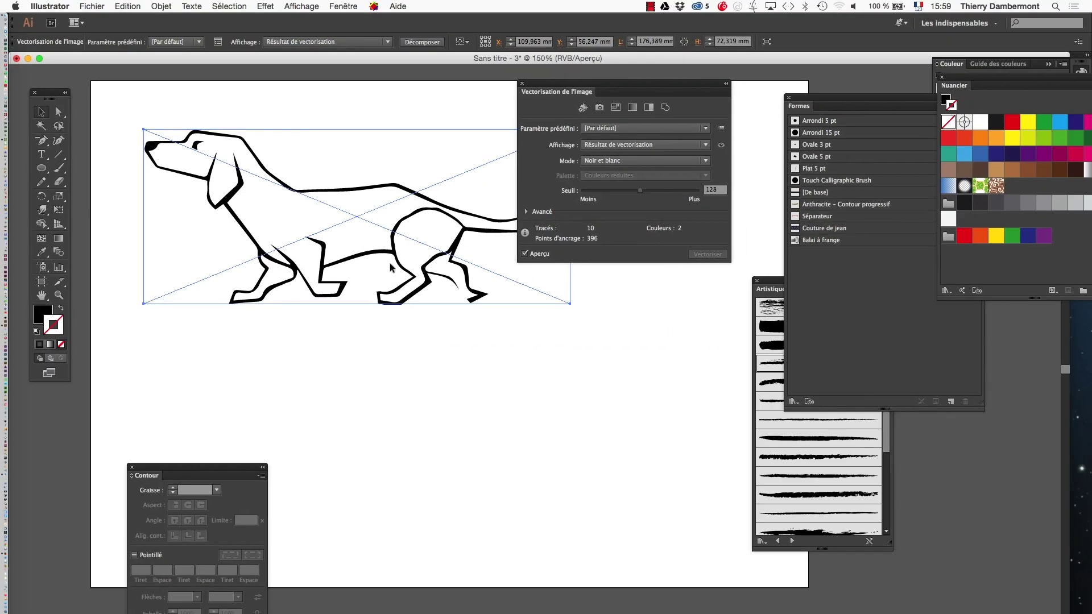
{"action": "key", "text": "super+plus"}
{"action": "left_click_drag", "start_coordinate": [322, 262], "coordinate": [415, 361]}
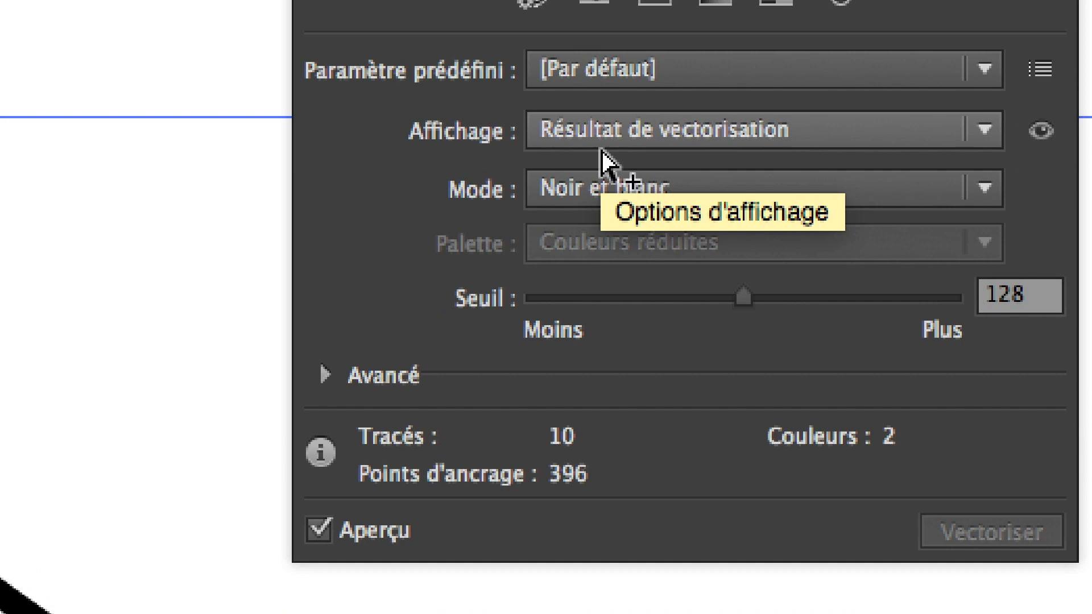
- Compare the tracing with the original by alternating the display between Image source and Résultat de vectorisation
{"action": "left_click", "coordinate": [601, 147]}
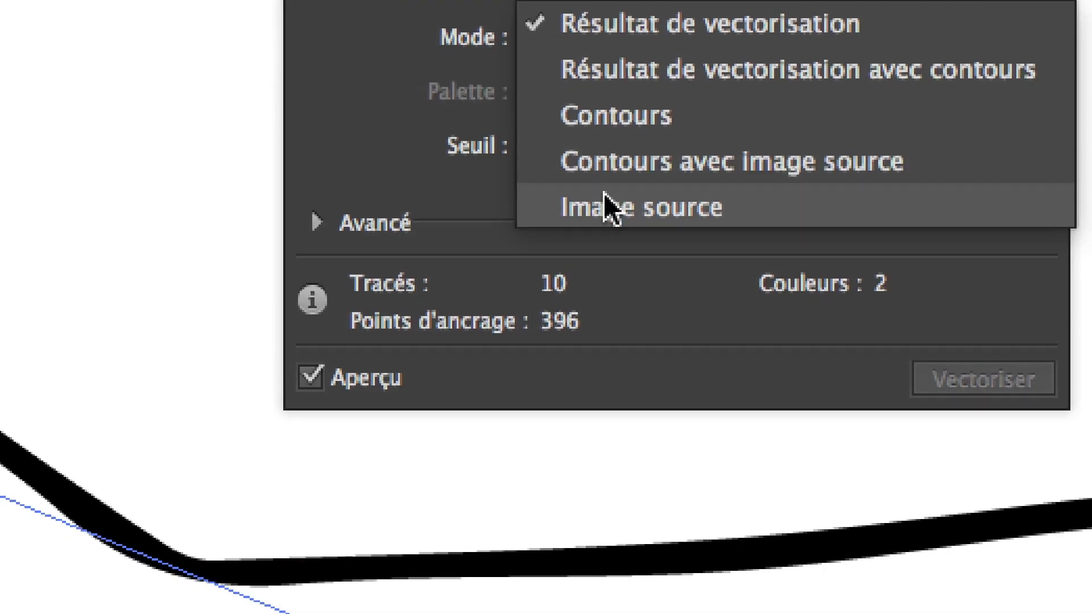
{"action": "left_click", "coordinate": [604, 196]}
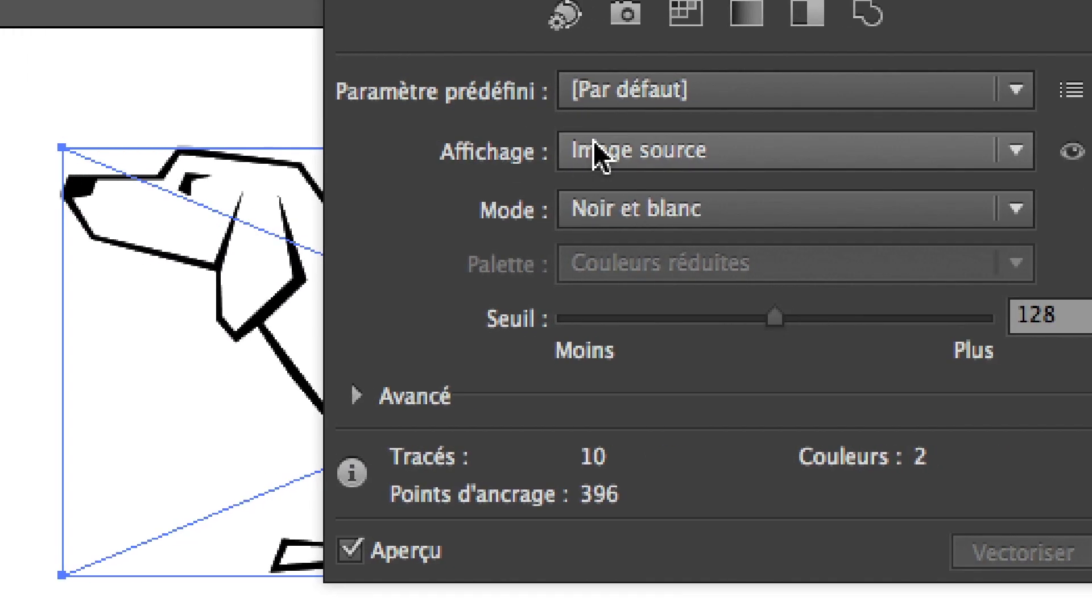
{"action": "left_click", "coordinate": [759, 142]}
{"action": "left_click", "coordinate": [602, 171]}
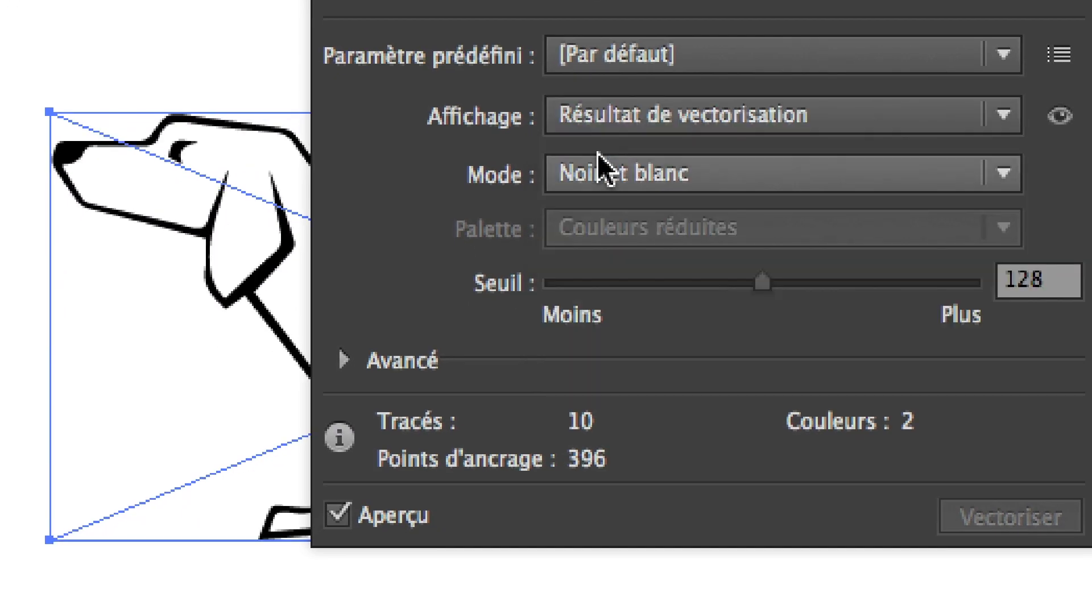
{"action": "left_click", "coordinate": [599, 134]}
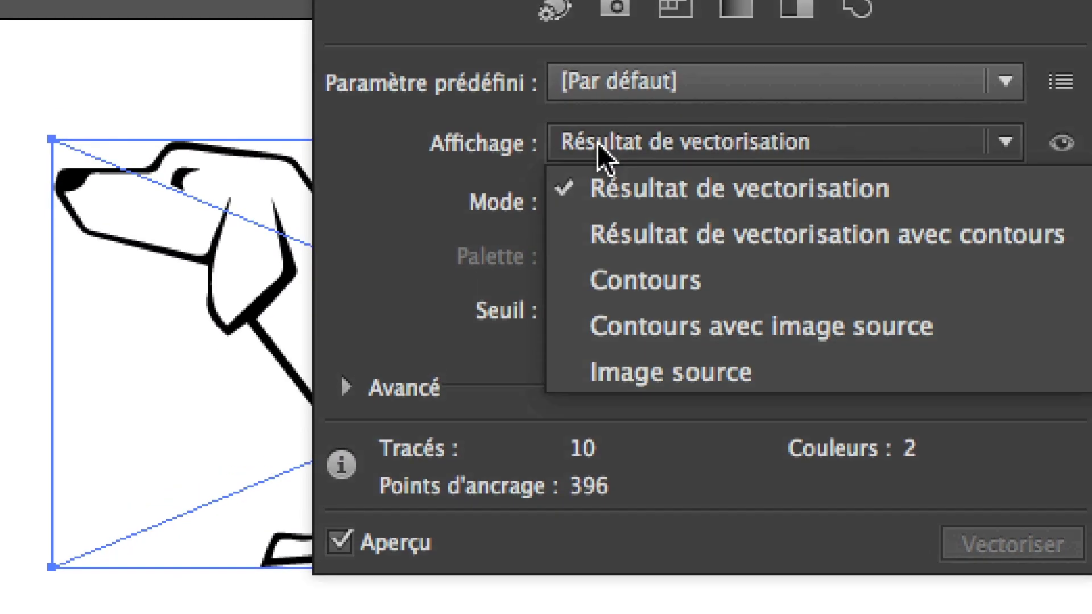
{"action": "left_click", "coordinate": [631, 370]}
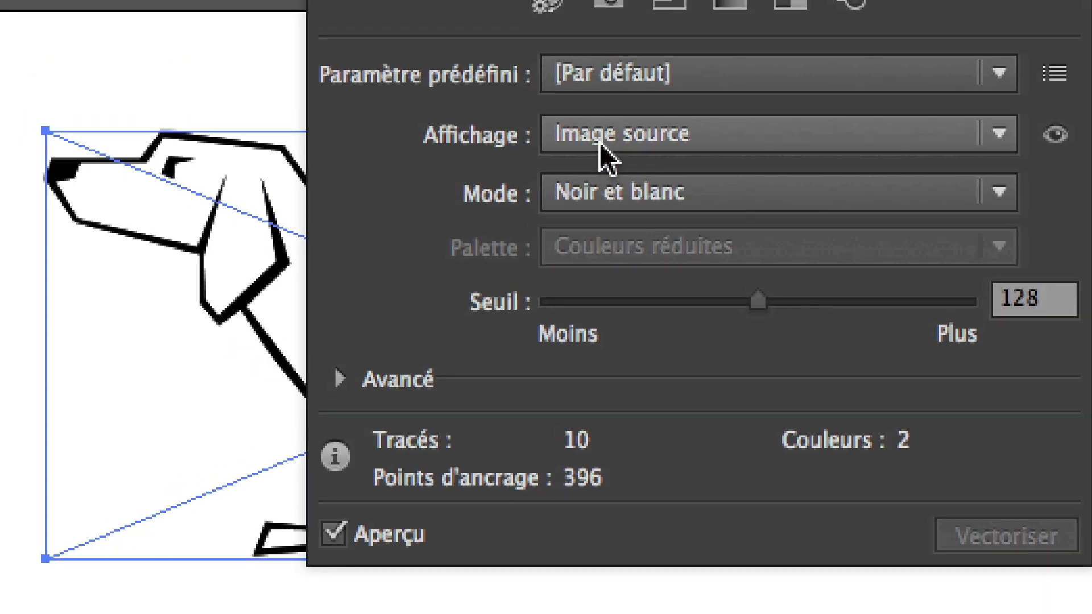
{"action": "left_click", "coordinate": [603, 152]}
{"action": "left_click", "coordinate": [604, 171]}
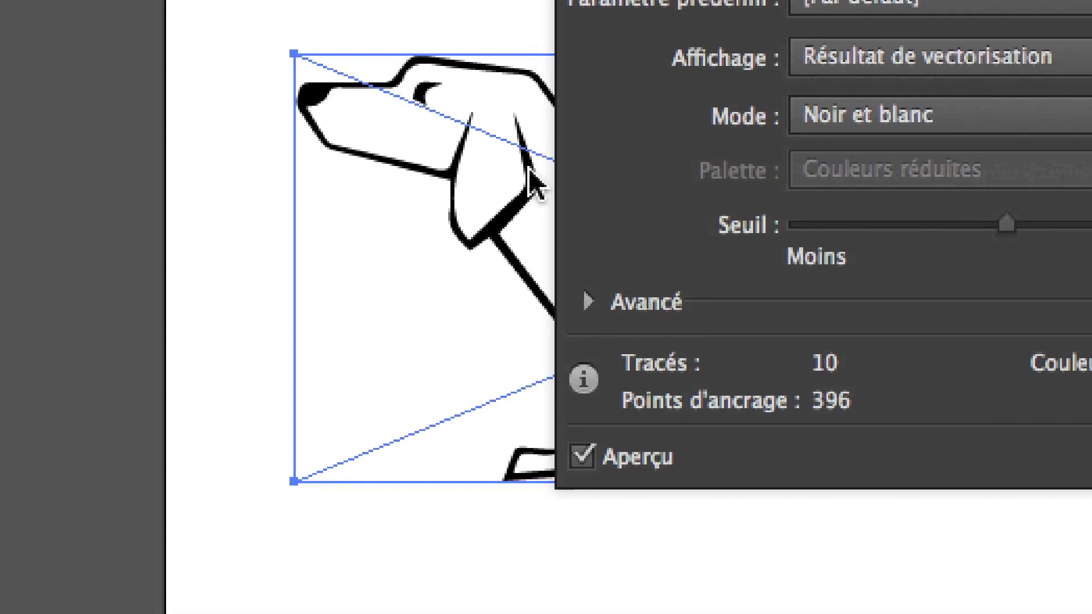
{"action": "left_click_drag", "start_coordinate": [500, 175], "coordinate": [392, 172]}
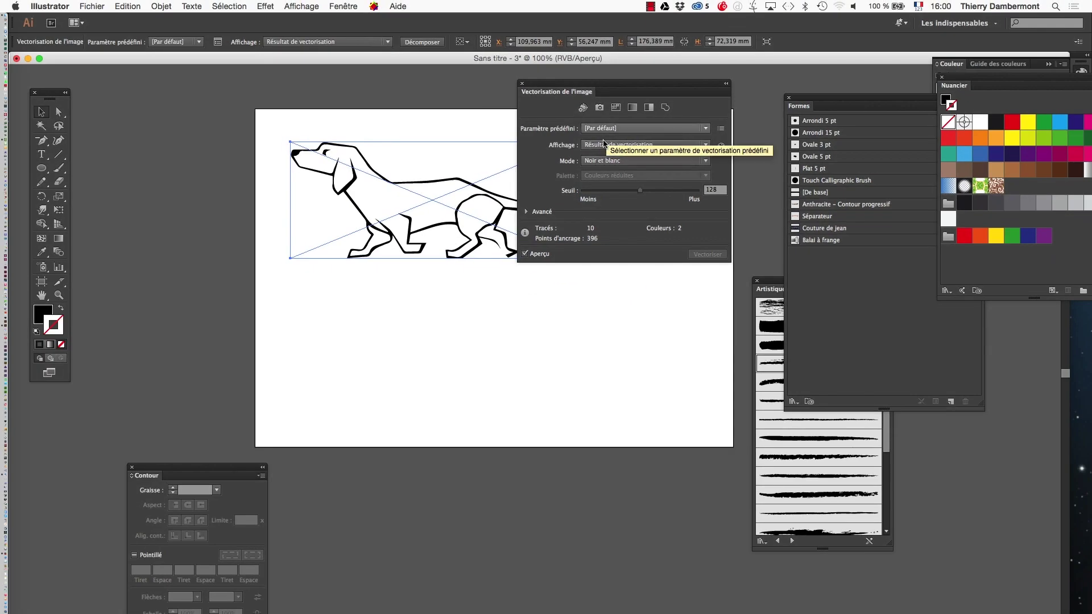
- Expand the advanced tracing settings and make the tracing create Contours instead of Fonds
{"action": "left_click_drag", "start_coordinate": [560, 80], "coordinate": [605, 85]}
{"action": "left_click", "coordinate": [461, 206], "text": "super"}
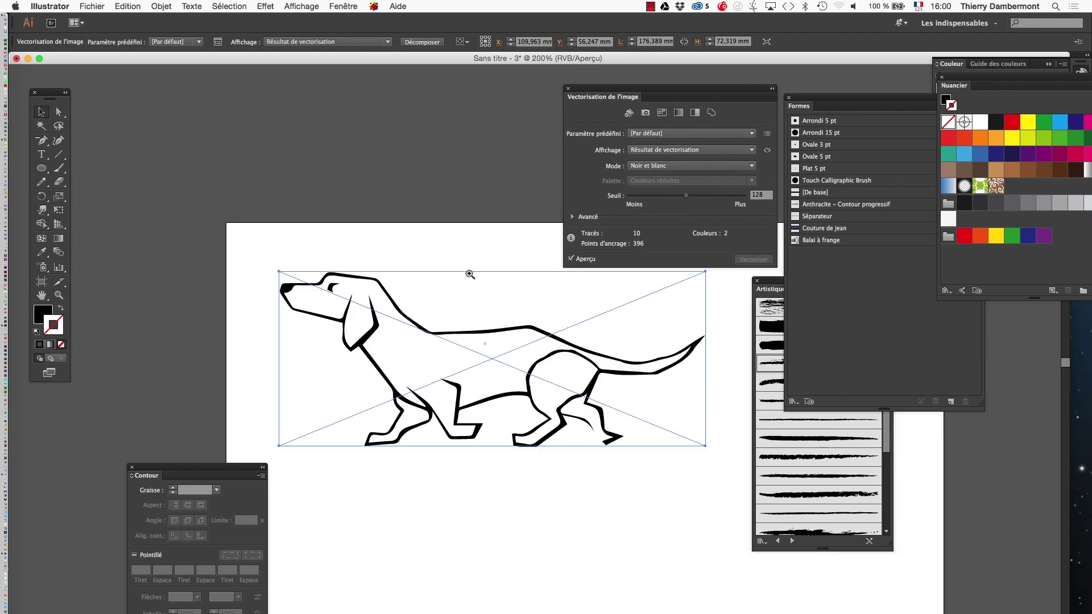
{"action": "left_click", "coordinate": [469, 275], "text": "super"}
{"action": "left_click_drag", "start_coordinate": [536, 413], "coordinate": [412, 345]}
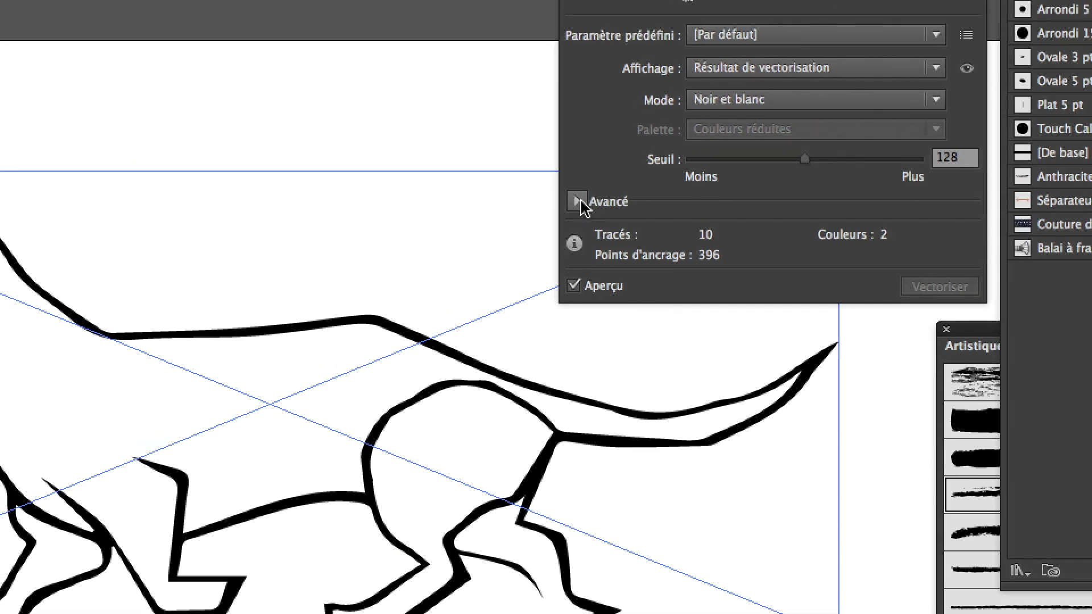
{"action": "left_click", "coordinate": [582, 202]}
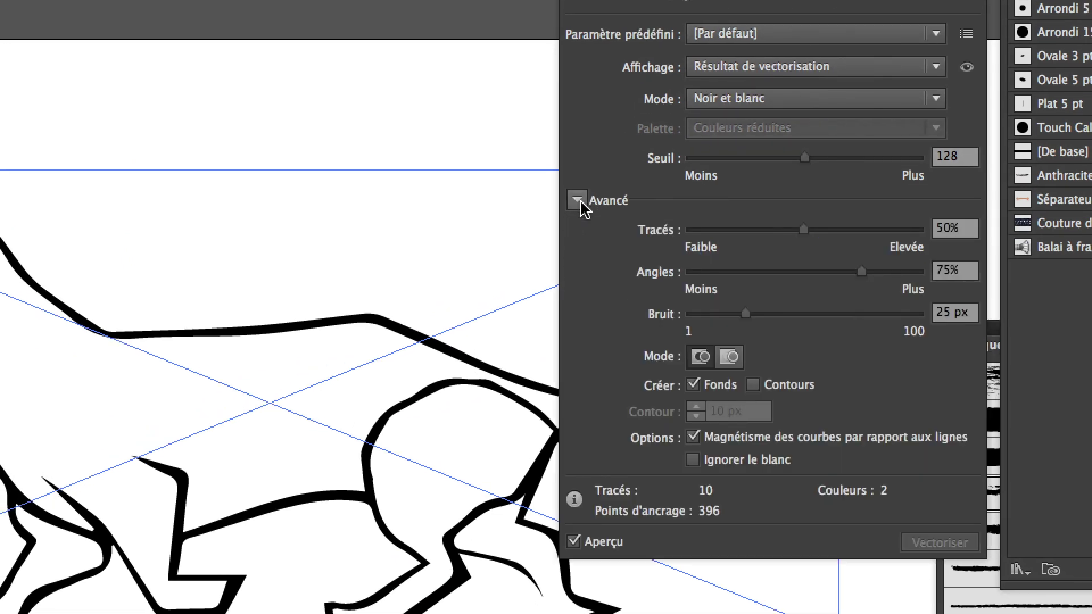
{"action": "left_click", "coordinate": [578, 200]}
{"action": "left_click", "coordinate": [578, 200]}
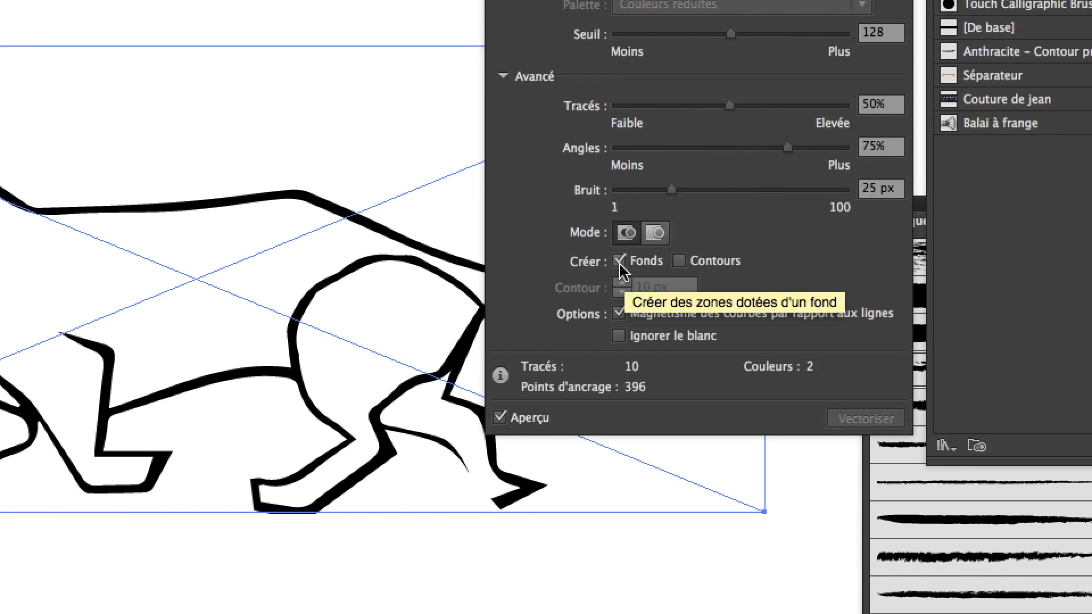
{"action": "left_click", "coordinate": [619, 261]}
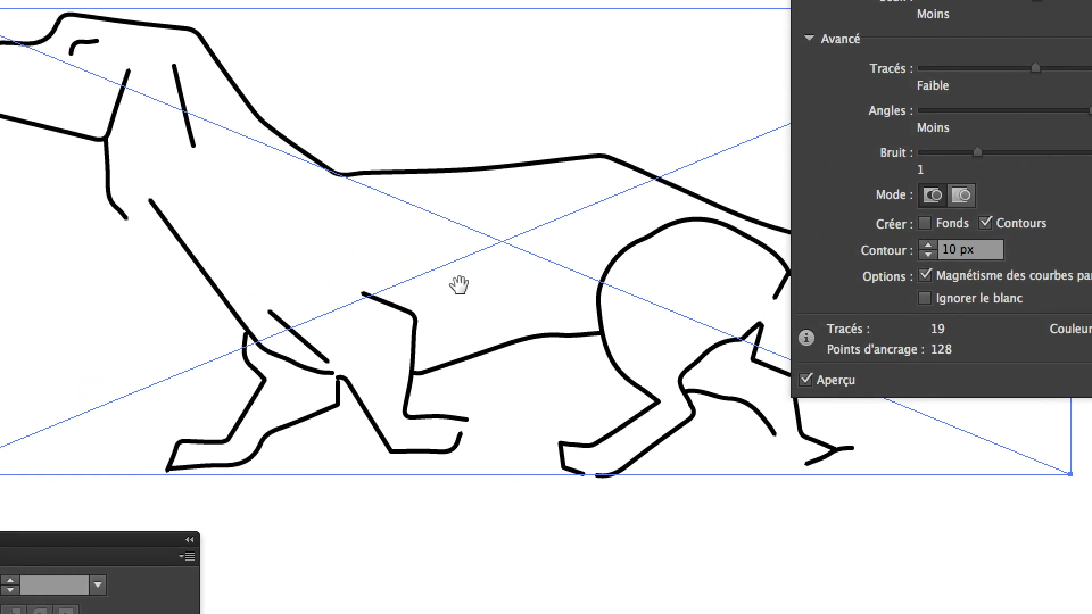
- Try the dog tracing with Fonds and Contours combined and with Fonds alone, then return it to Contours only
{"action": "left_click_drag", "start_coordinate": [160, 327], "coordinate": [280, 364]}
{"action": "left_click_drag", "start_coordinate": [503, 301], "coordinate": [523, 308]}
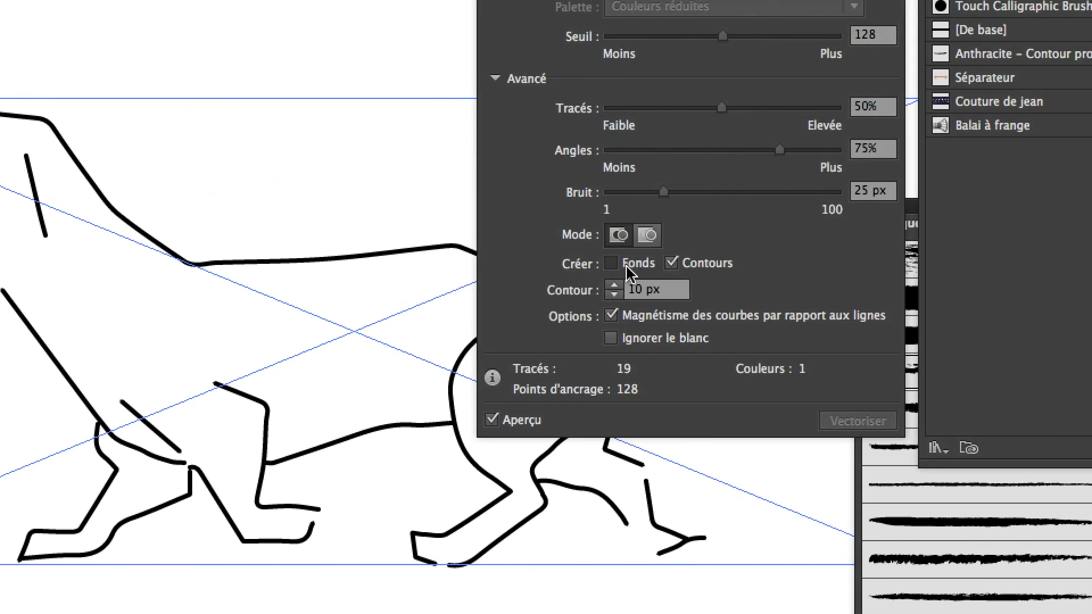
{"action": "left_click", "coordinate": [784, 263]}
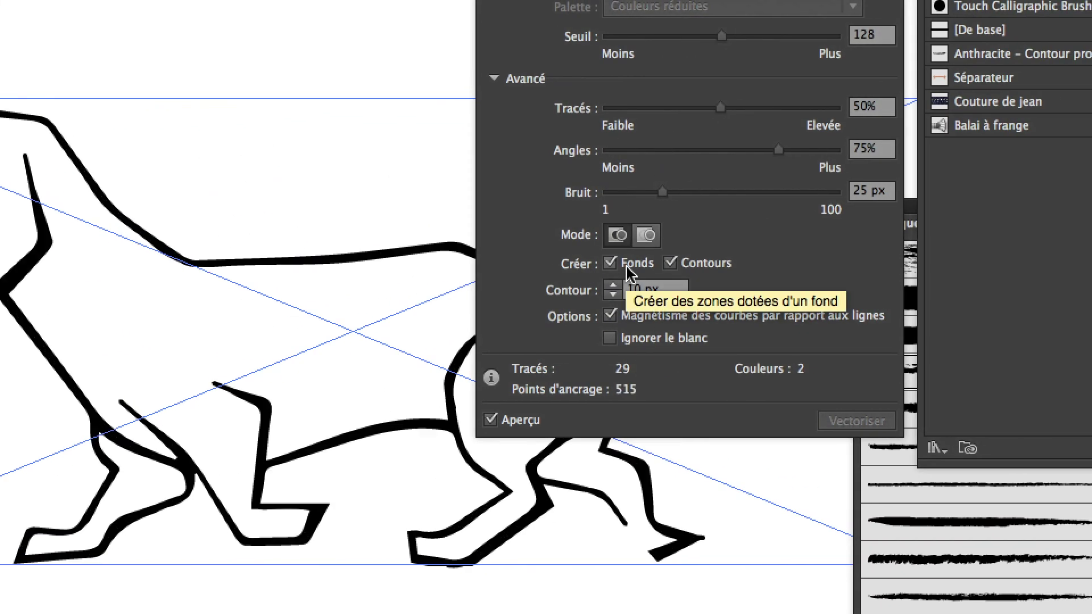
{"action": "left_click", "coordinate": [665, 263]}
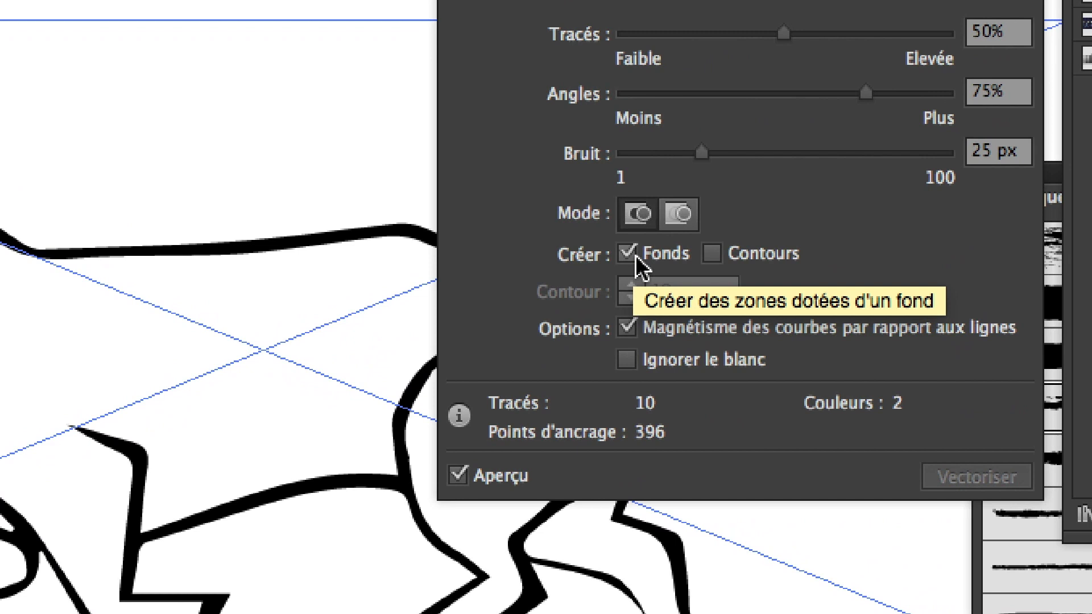
{"action": "left_click", "coordinate": [637, 259]}
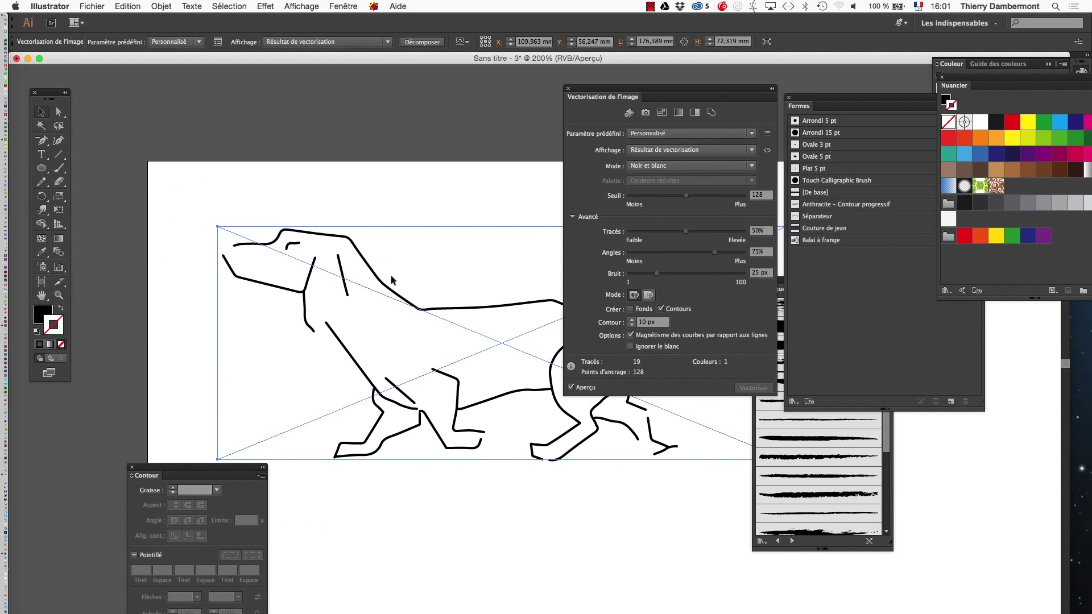
- Move the Vectorisation de l'image panel clear of the dog and compare the whole tracing in Fonds and in Contours
{"action": "left_click", "coordinate": [453, 234], "text": "alt+super"}
{"action": "left_click_drag", "start_coordinate": [597, 446], "coordinate": [361, 233]}
{"action": "left_click_drag", "start_coordinate": [580, 97], "coordinate": [638, 81]}
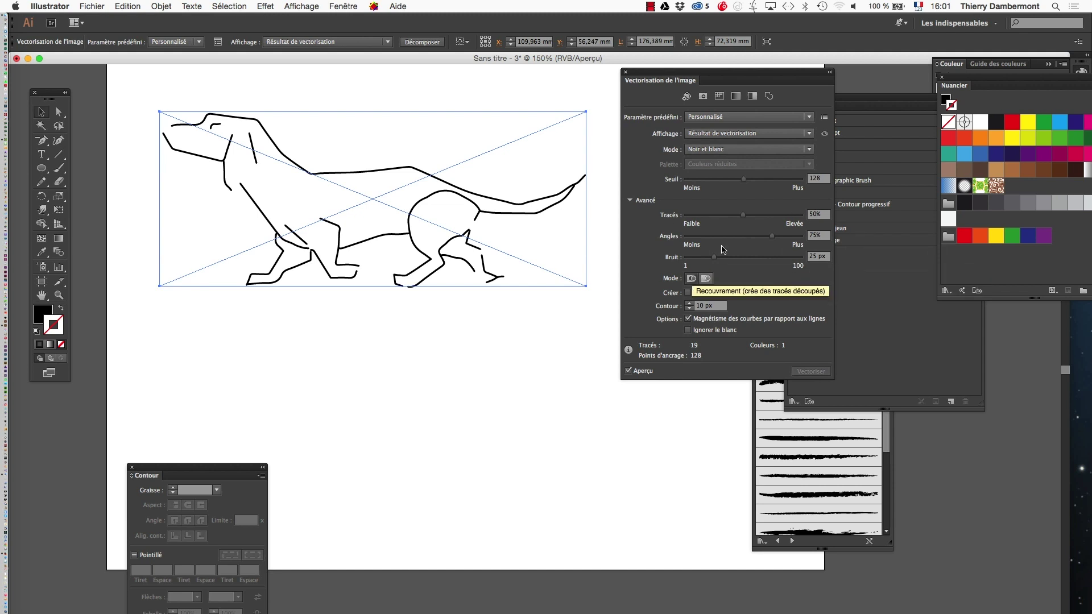
{"action": "left_click", "coordinate": [719, 292]}
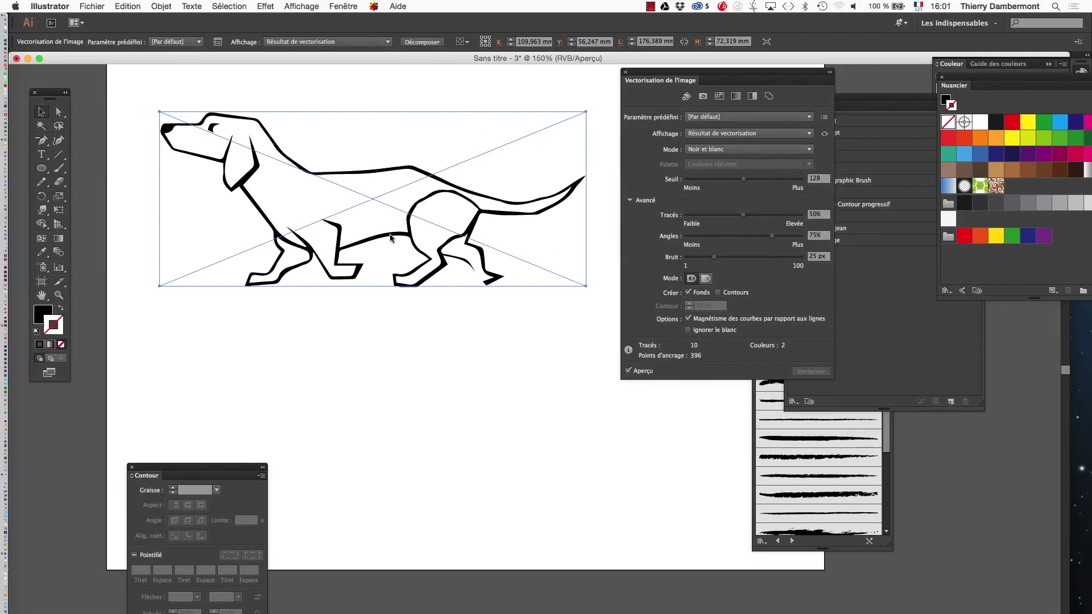
{"action": "left_click", "coordinate": [688, 292]}
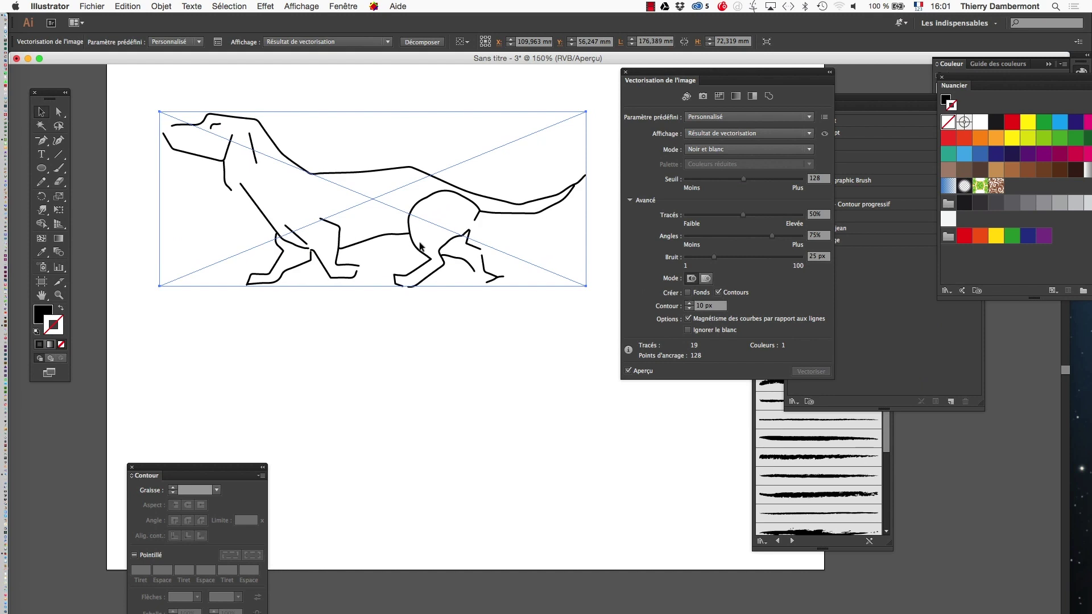
- Close the Formes and Artistiques_CraieFusainCrayon panels and move the Vectorisation de l'image panel off the dog's tail
{"action": "left_click", "coordinate": [377, 240], "text": "super"}
{"action": "left_click_drag", "start_coordinate": [565, 340], "coordinate": [432, 277]}
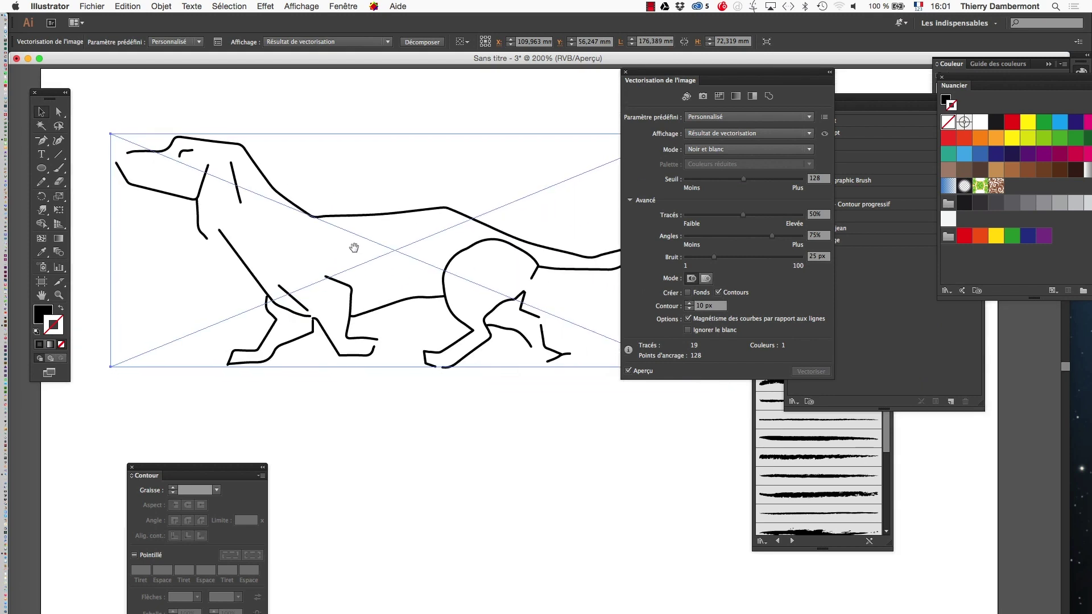
{"action": "left_click", "coordinate": [433, 279]}
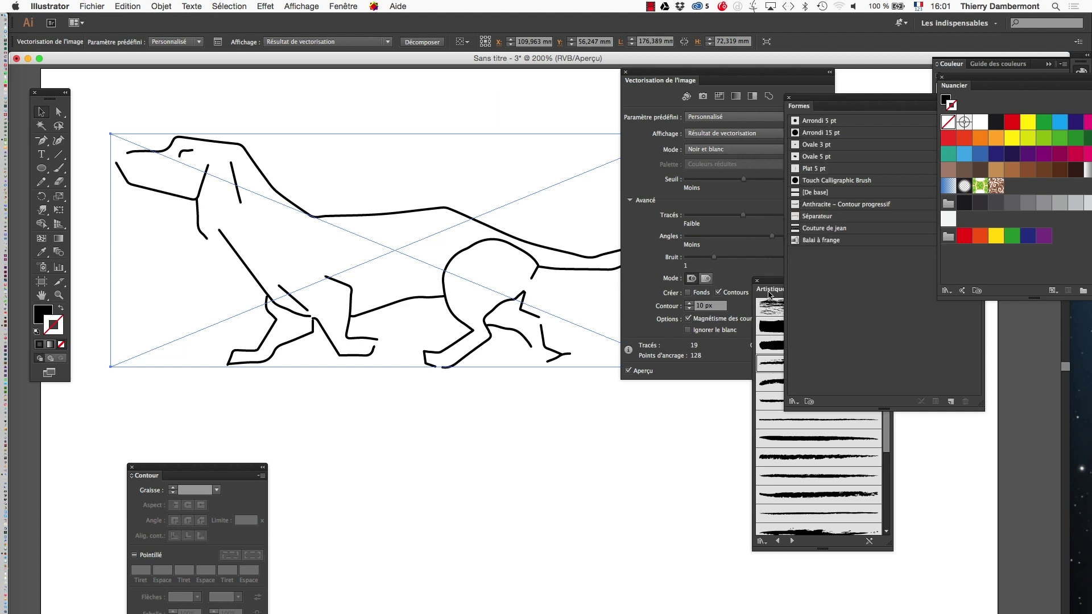
{"action": "left_click", "coordinate": [789, 98]}
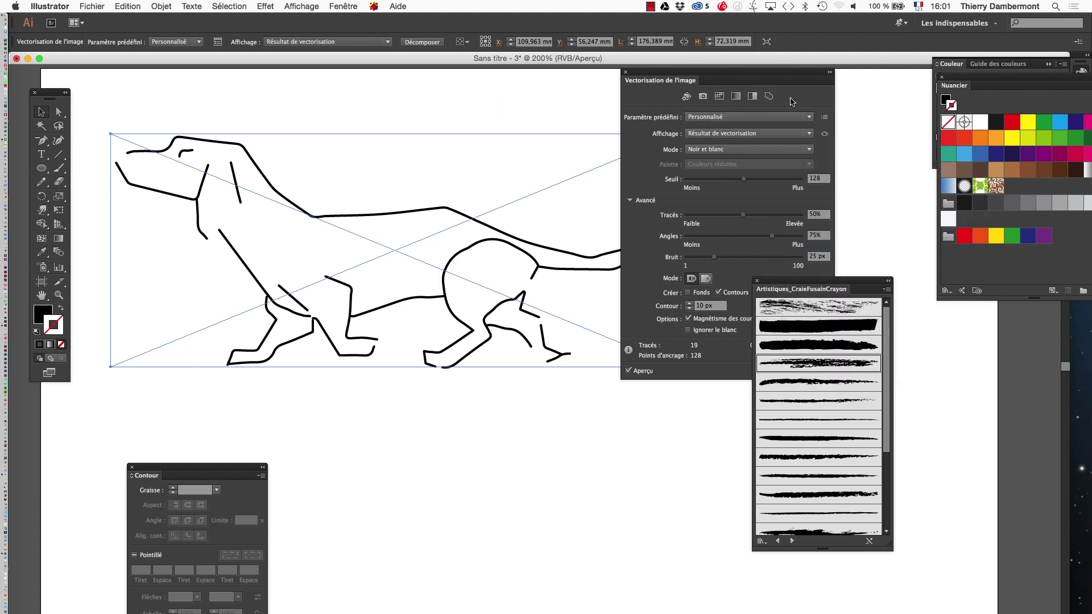
{"action": "left_click", "coordinate": [758, 281]}
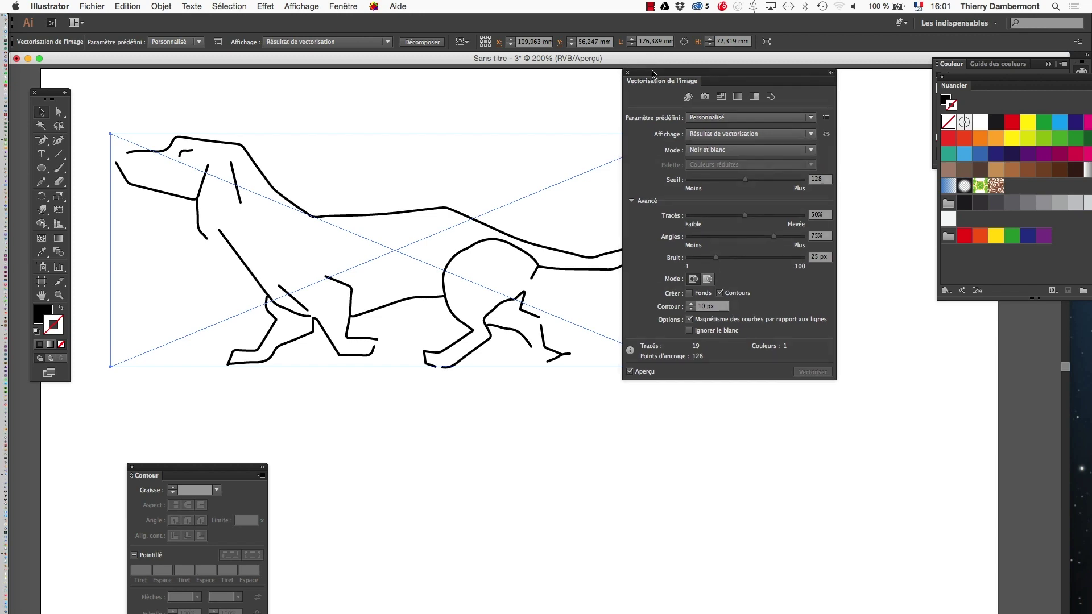
{"action": "left_click_drag", "start_coordinate": [654, 74], "coordinate": [725, 108]}
- Adjust the tracing to a threshold of 15, Tracés 56%, Angles 86% and Bruit 1 px
{"action": "left_click", "coordinate": [807, 214]}
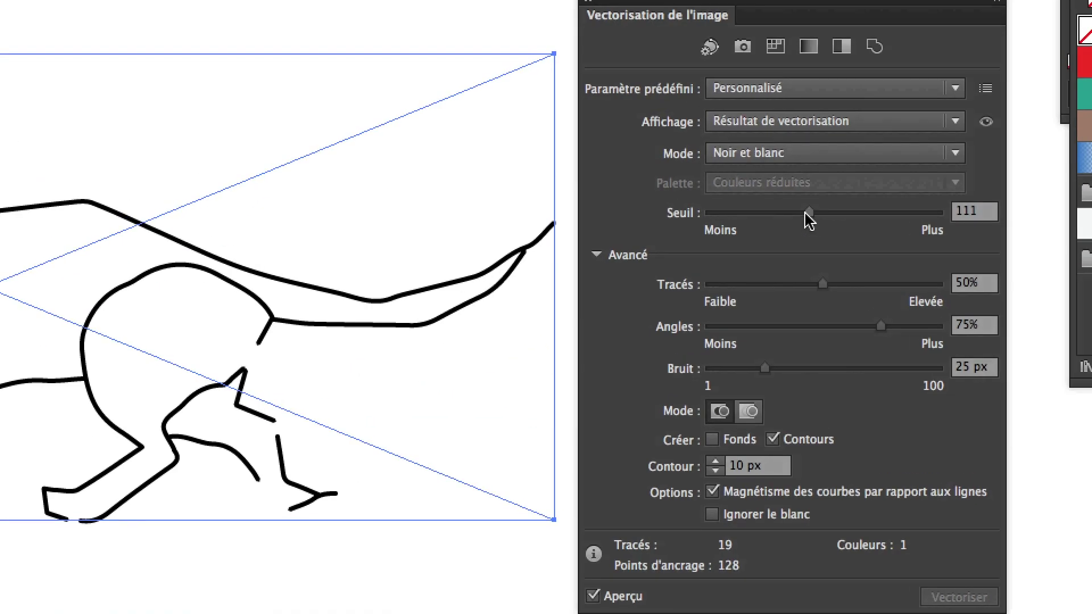
{"action": "mouse_move", "coordinate": [808, 215]}
{"action": "left_mouse_down"}
{"action": "mouse_move", "coordinate": [763, 215]}
{"action": "mouse_move", "coordinate": [858, 213]}
{"action": "mouse_move", "coordinate": [762, 216]}
{"action": "left_mouse_up"}
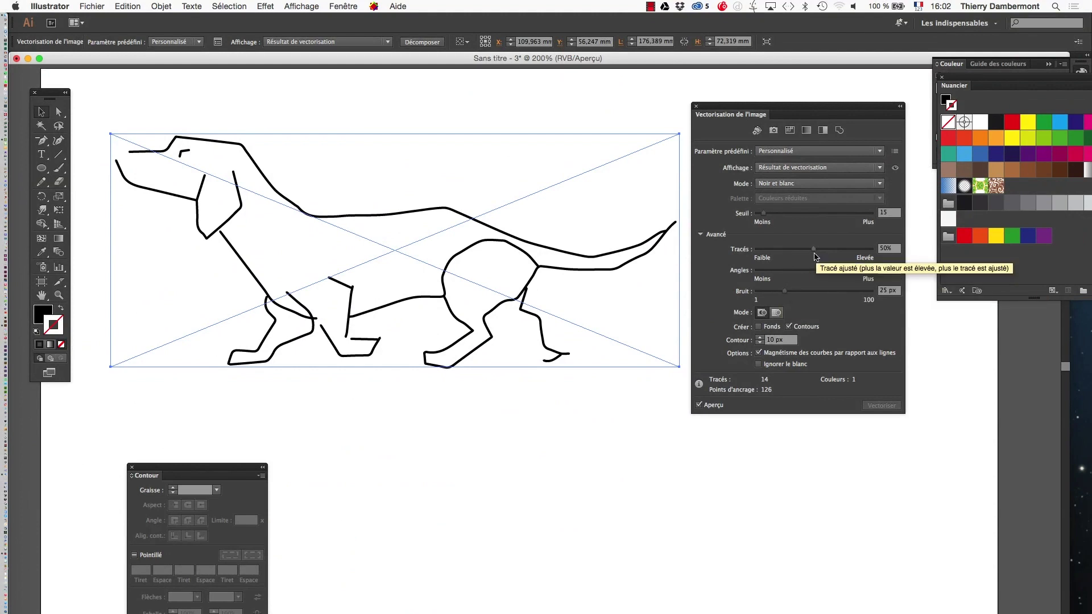
{"action": "mouse_move", "coordinate": [814, 253]}
{"action": "left_mouse_down"}
{"action": "mouse_move", "coordinate": [772, 250]}
{"action": "mouse_move", "coordinate": [864, 250]}
{"action": "mouse_move", "coordinate": [753, 254]}
{"action": "mouse_move", "coordinate": [832, 255]}
{"action": "mouse_move", "coordinate": [855, 270]}
{"action": "left_mouse_up"}
{"action": "left_click_drag", "start_coordinate": [785, 292], "coordinate": [756, 292]}
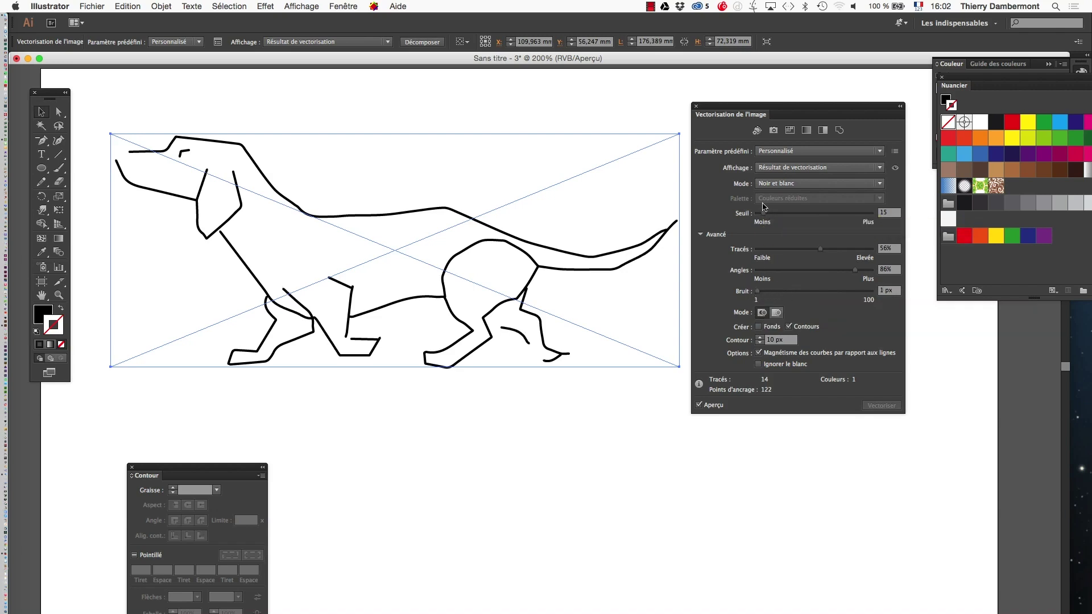
- Try tracing thresholds of 48, 60 and 25 on the dog
{"action": "left_click_drag", "start_coordinate": [764, 212], "coordinate": [780, 217]}
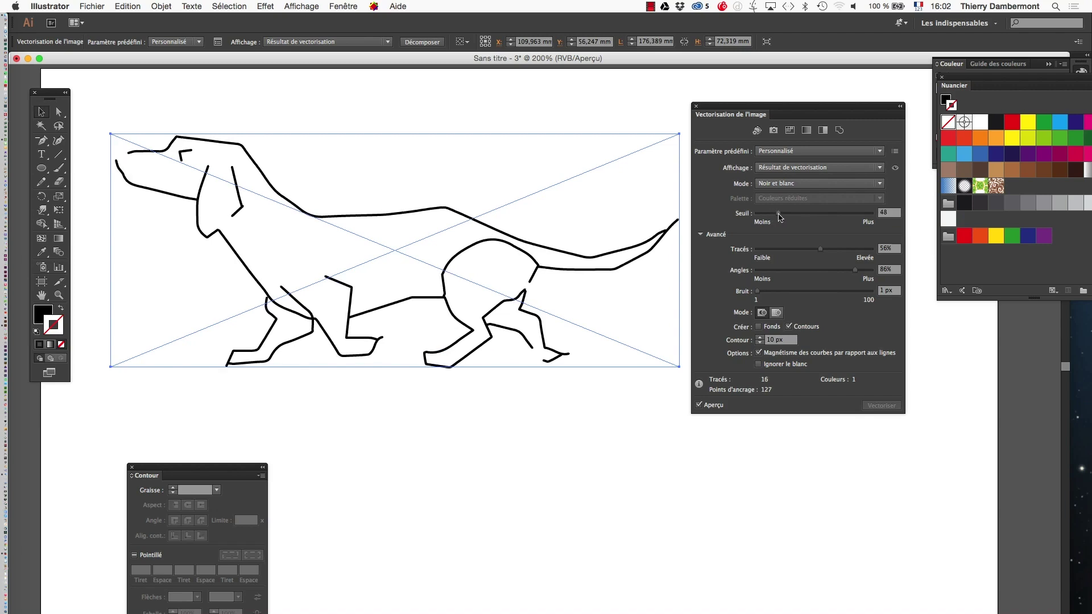
{"action": "mouse_move", "coordinate": [757, 292]}
{"action": "left_mouse_down"}
{"action": "mouse_move", "coordinate": [788, 294]}
{"action": "mouse_move", "coordinate": [758, 293]}
{"action": "left_mouse_up"}
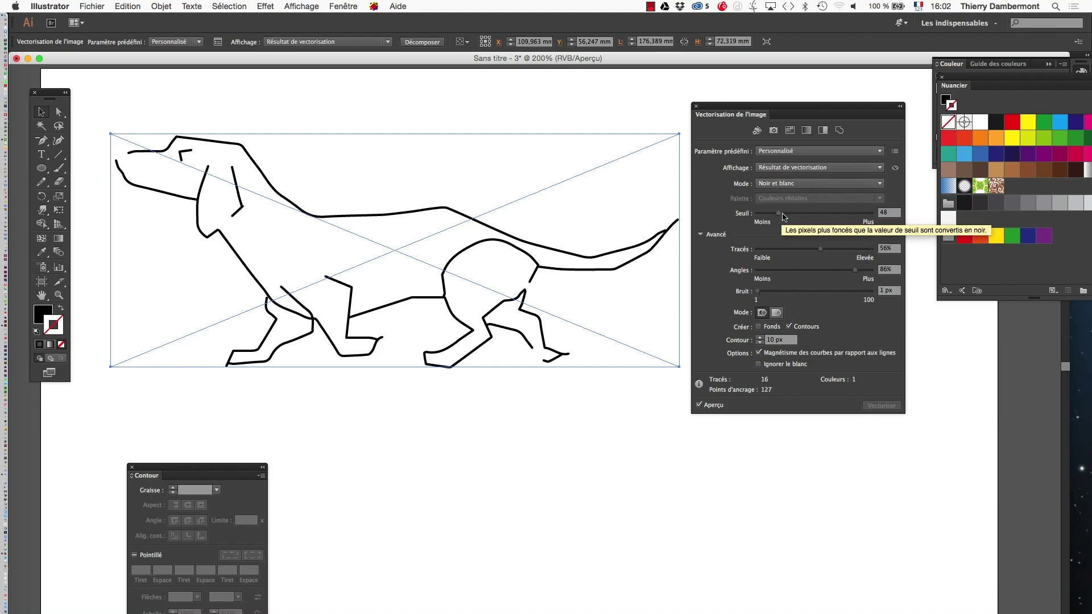
{"action": "mouse_move", "coordinate": [783, 215]}
{"action": "left_mouse_down"}
{"action": "mouse_move", "coordinate": [796, 216]}
{"action": "mouse_move", "coordinate": [777, 215]}
{"action": "mouse_move", "coordinate": [787, 214]}
{"action": "left_mouse_up"}
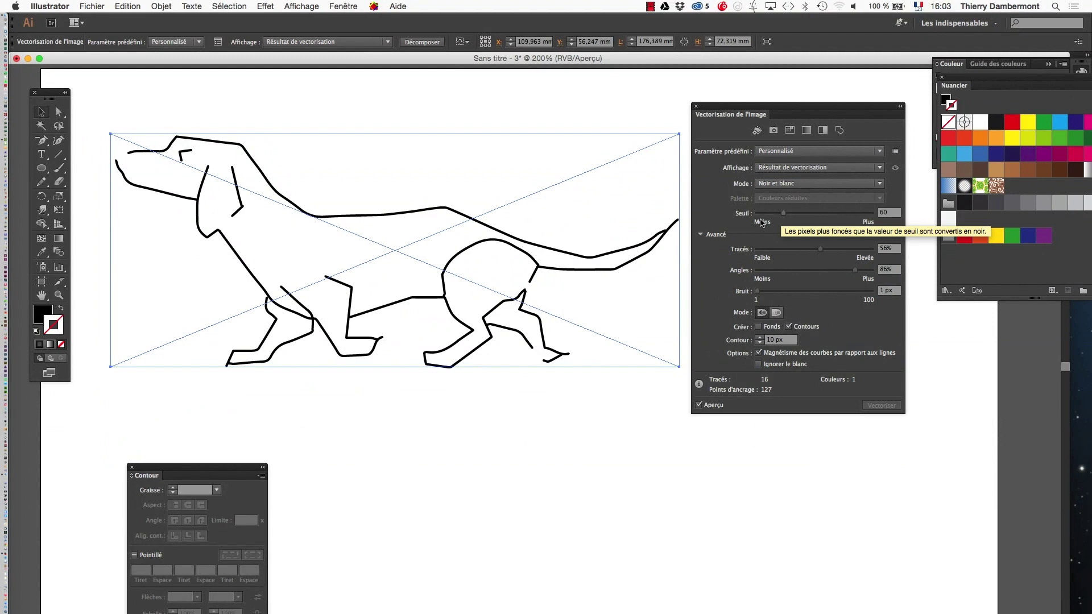
{"action": "mouse_move", "coordinate": [783, 213]}
{"action": "left_mouse_down"}
{"action": "mouse_move", "coordinate": [813, 215]}
{"action": "mouse_move", "coordinate": [772, 214]}
{"action": "left_mouse_up"}
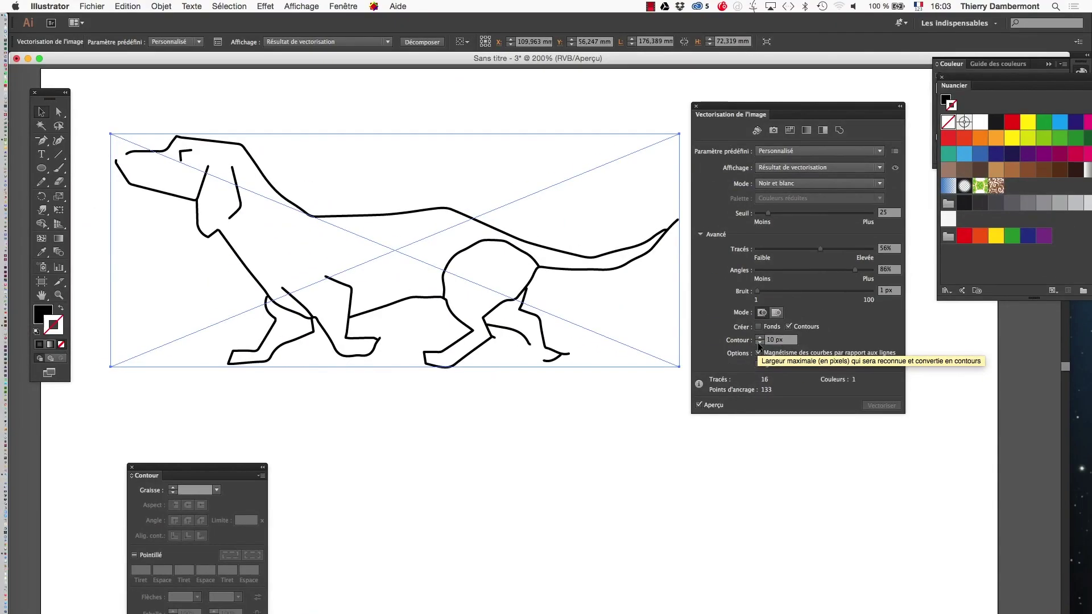
- Try reducing the tracing's maximum Contour width to 4 px
{"action": "left_click", "coordinate": [762, 342]}
{"action": "left_click", "coordinate": [760, 343]}
{"action": "left_click", "coordinate": [759, 343]}
{"action": "left_click", "coordinate": [759, 343]}
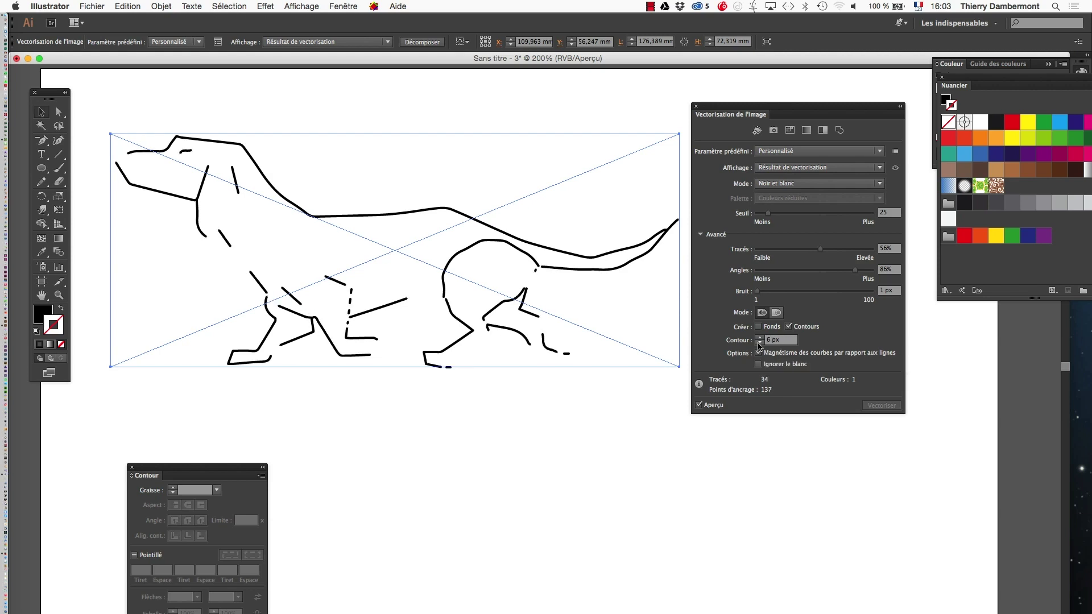
{"action": "left_click", "coordinate": [759, 343]}
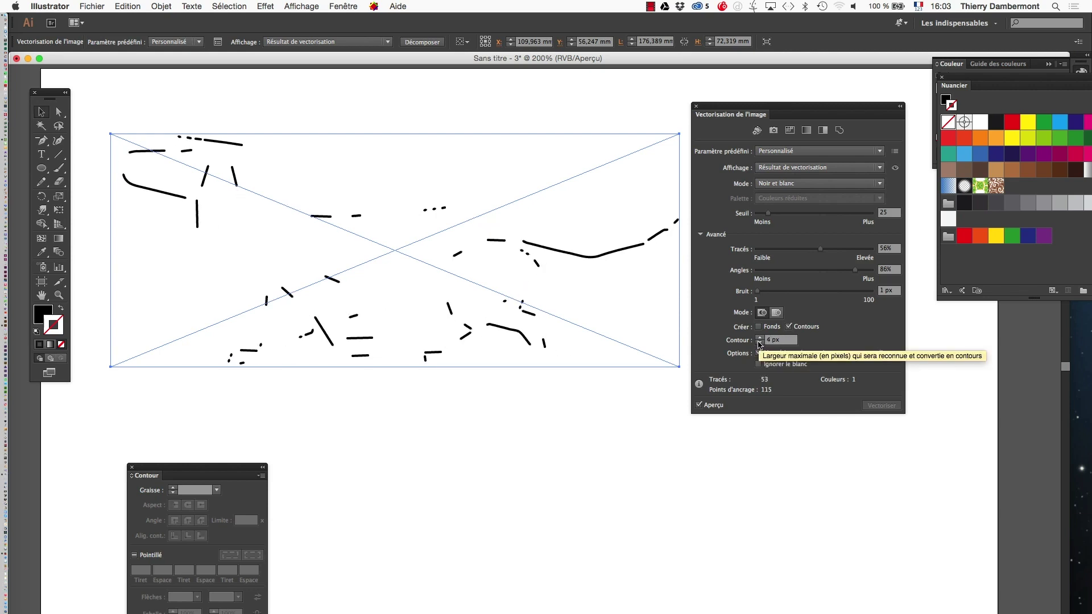
- Raise the tracing's maximum Contour width to 26 px and set the threshold to 48
{"action": "left_click", "coordinate": [760, 338]}
{"action": "left_click", "coordinate": [759, 338]}
{"action": "left_click", "coordinate": [759, 338]}
{"action": "left_click", "coordinate": [759, 338]}
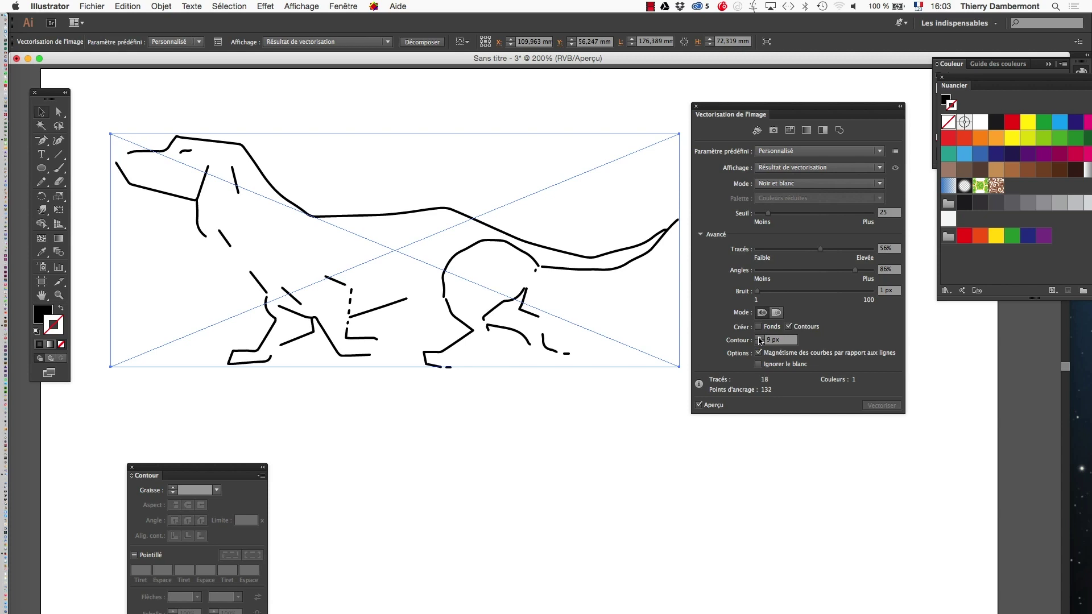
{"action": "left_click", "coordinate": [759, 338]}
{"action": "left_click", "coordinate": [760, 338]}
{"action": "left_click", "coordinate": [759, 338]}
{"action": "left_click", "coordinate": [760, 338]}
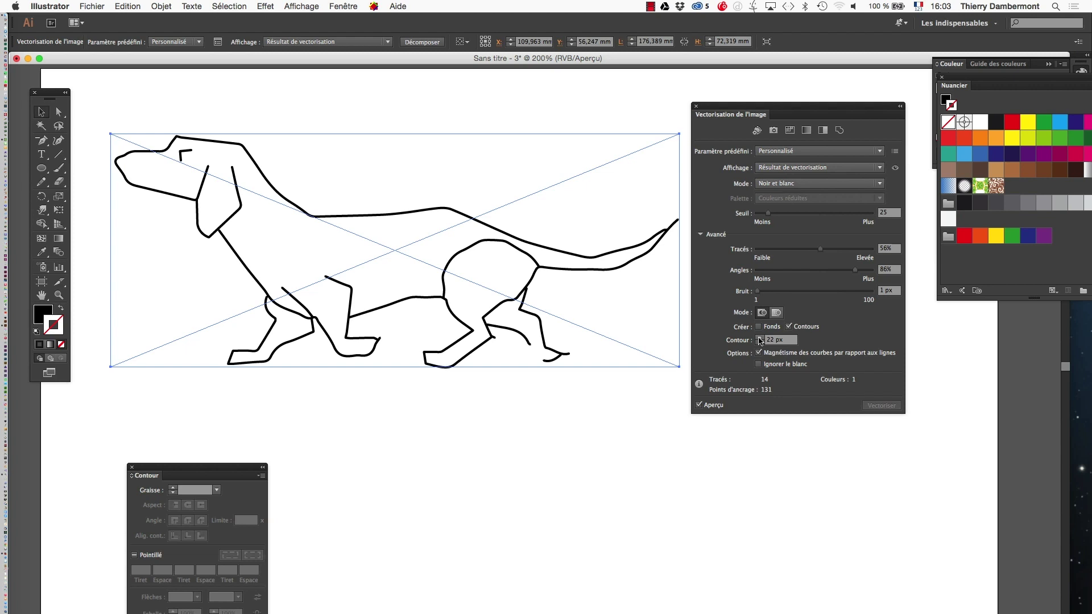
{"action": "left_click", "coordinate": [759, 339]}
{"action": "left_click_drag", "start_coordinate": [767, 214], "coordinate": [779, 214]}
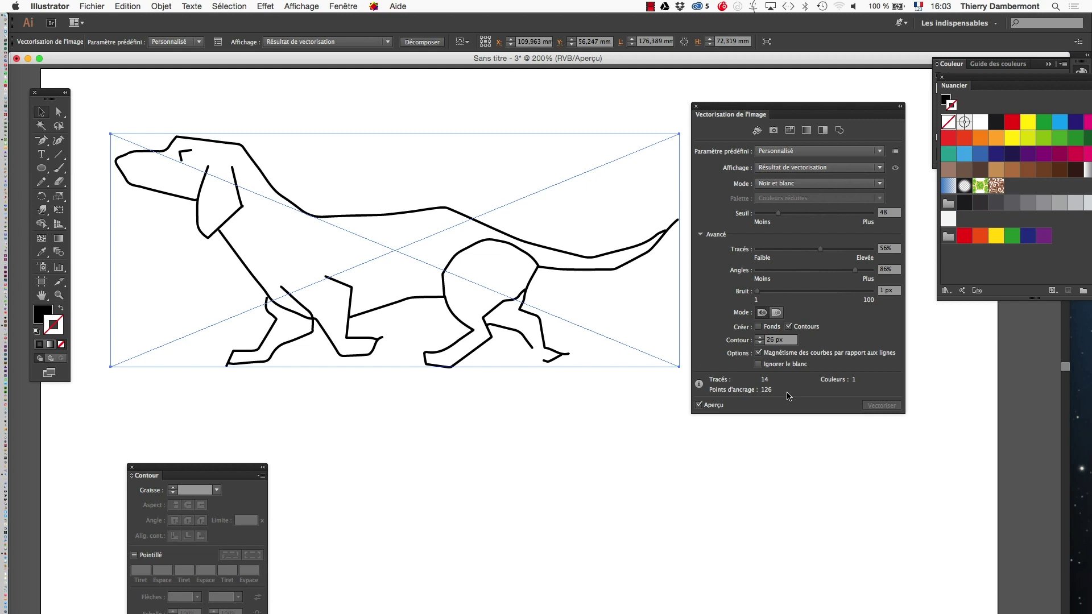
- Show the Calques panel above the dog's back and close the Couleur panel
{"action": "left_click", "coordinate": [343, 6]}
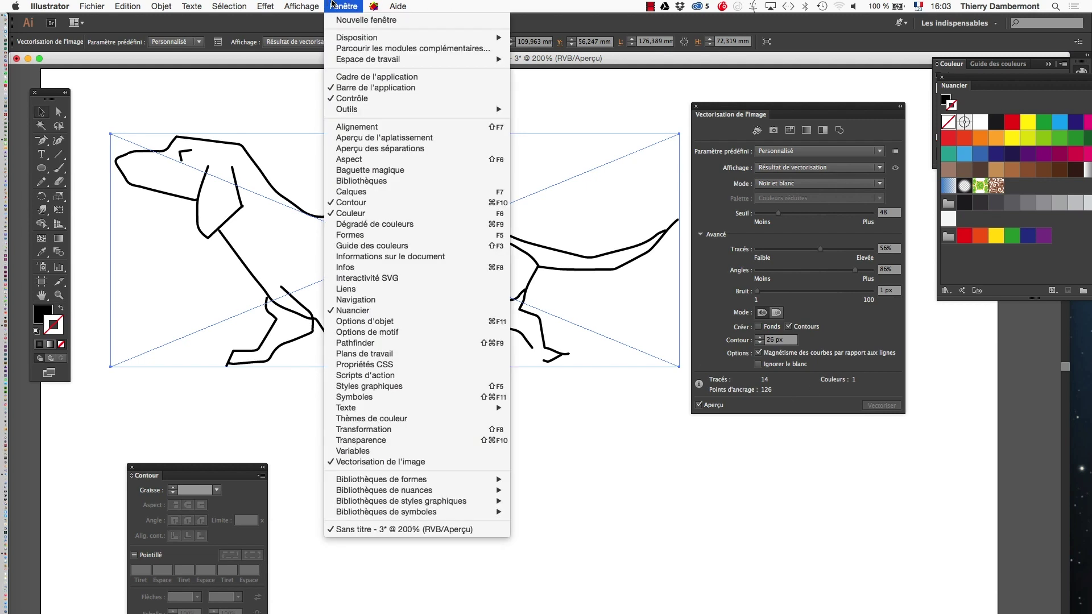
{"action": "left_click", "coordinate": [369, 194]}
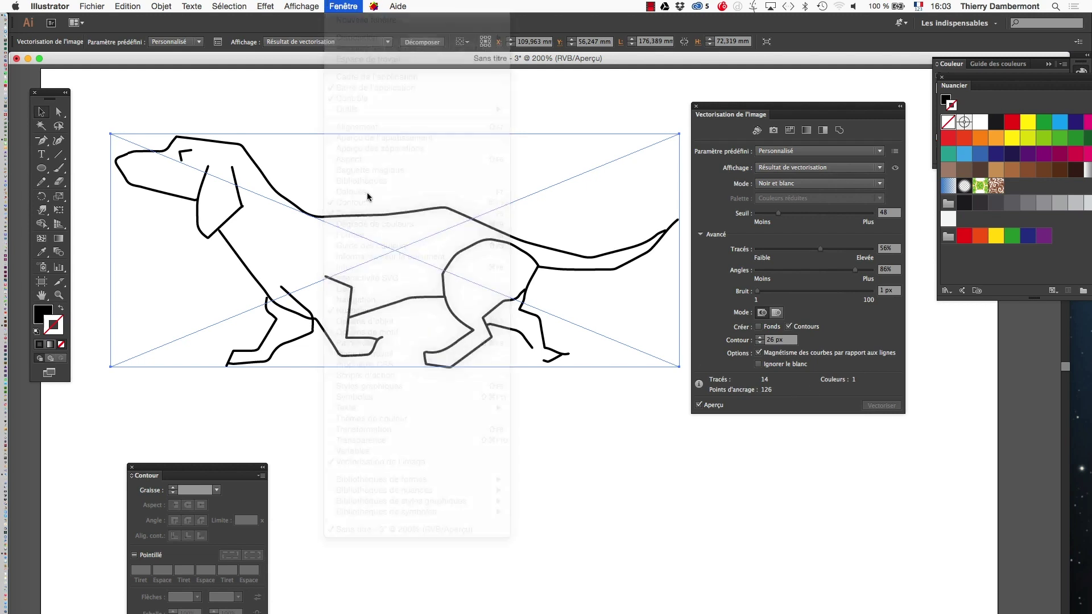
{"action": "left_click_drag", "start_coordinate": [961, 221], "coordinate": [483, 107]}
{"action": "left_click", "coordinate": [1052, 223]}
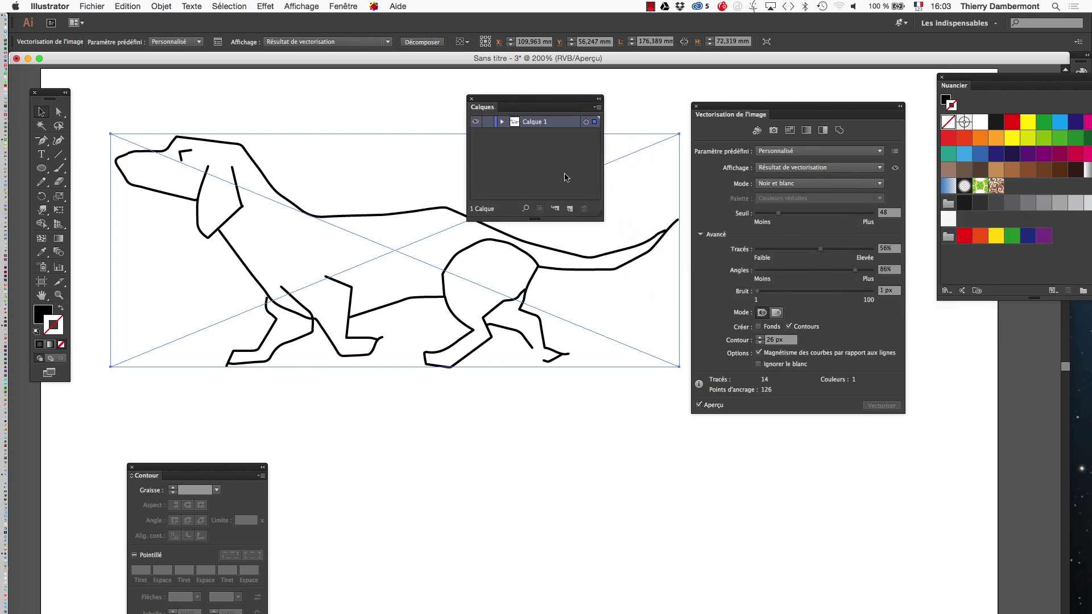
- Set the Calques panel's row size to a custom 60 pixels
{"action": "left_click", "coordinate": [597, 107]}
{"action": "left_click", "coordinate": [655, 379]}
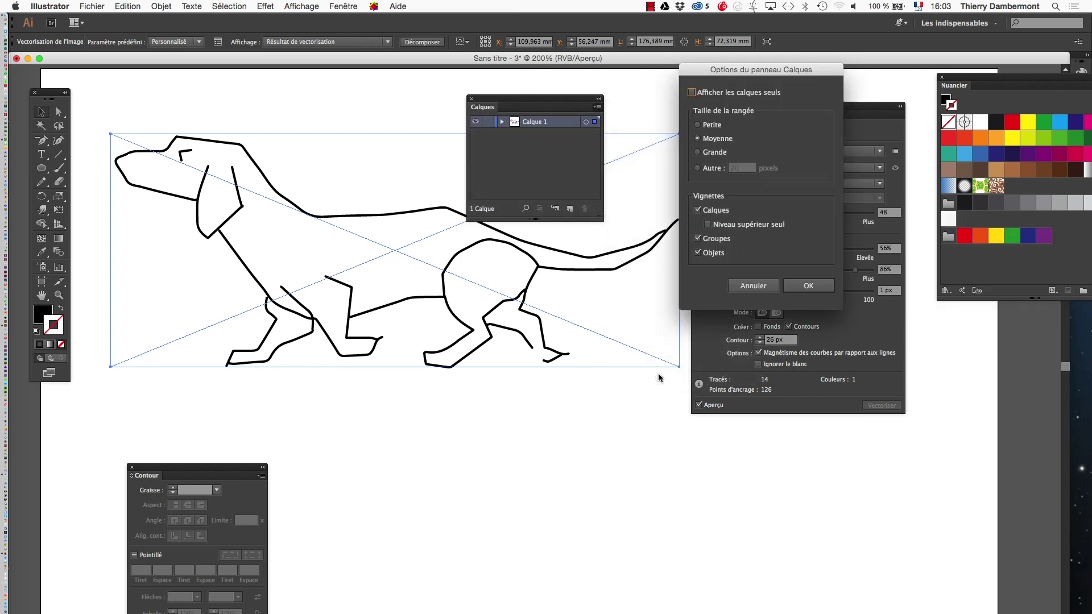
{"action": "left_click", "coordinate": [712, 167]}
{"action": "type", "text": "60"}
{"action": "left_click", "coordinate": [808, 286]}
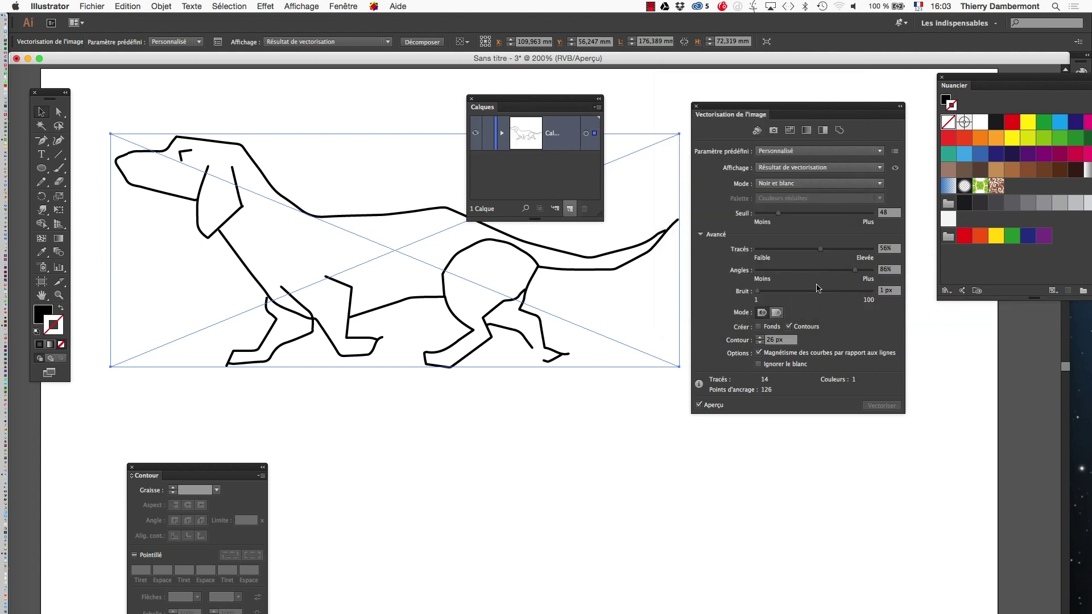
- Enlarge and reposition the Calques panel, and expand Calque 1 to list its Vectorisation de l'image object
{"action": "left_click_drag", "start_coordinate": [594, 210], "coordinate": [824, 260]}
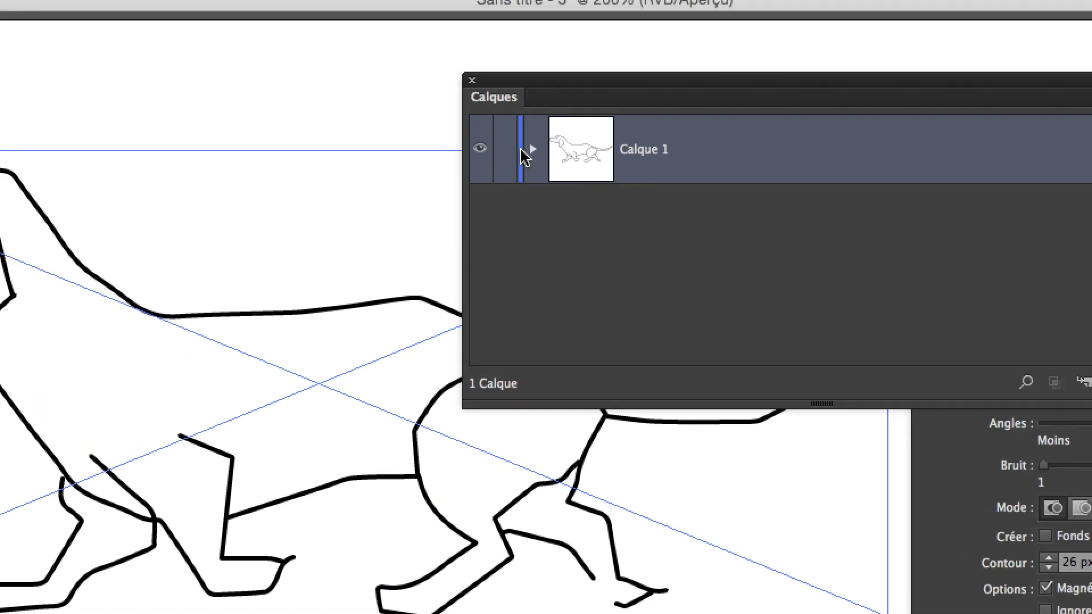
{"action": "left_click", "coordinate": [527, 151]}
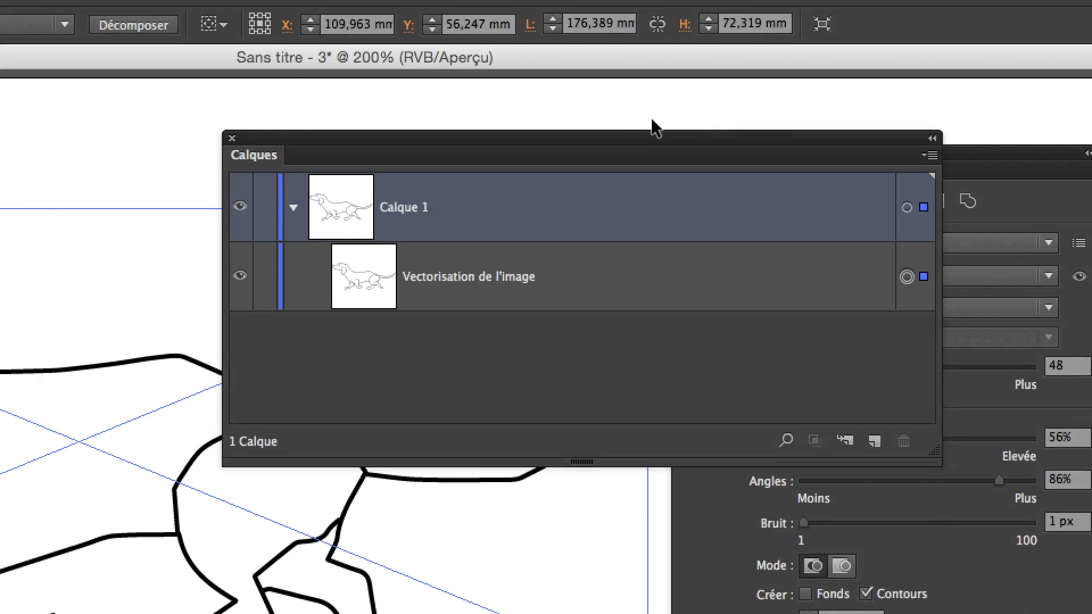
{"action": "left_click_drag", "start_coordinate": [737, 25], "coordinate": [421, 19]}
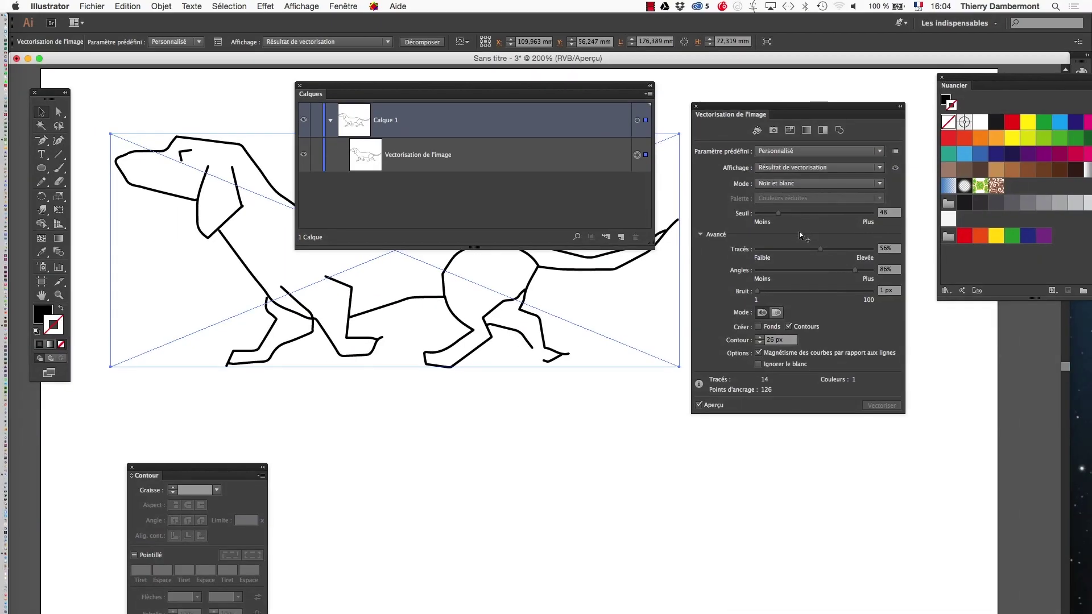
- Save the document as "vectorisation contour chien - 01.ai" in the AI initiation Carnaval jour 2 folder, in Adobe Illustrator format
{"action": "left_click", "coordinate": [98, 7]}
{"action": "left_click", "coordinate": [140, 104]}
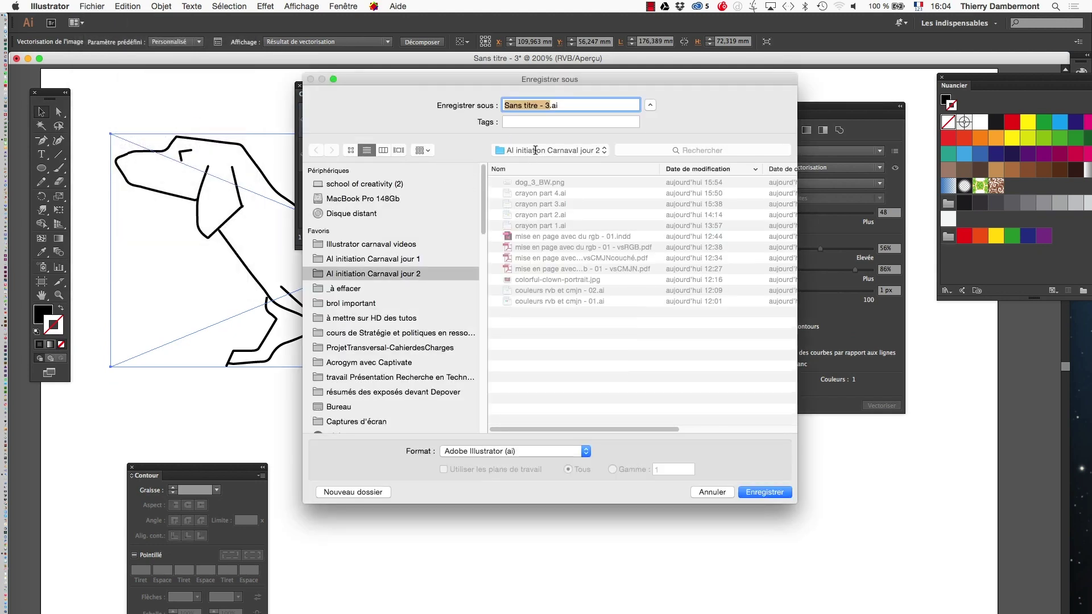
{"action": "type", "text": "vectori"}
{"action": "type", "text": "sation contour "}
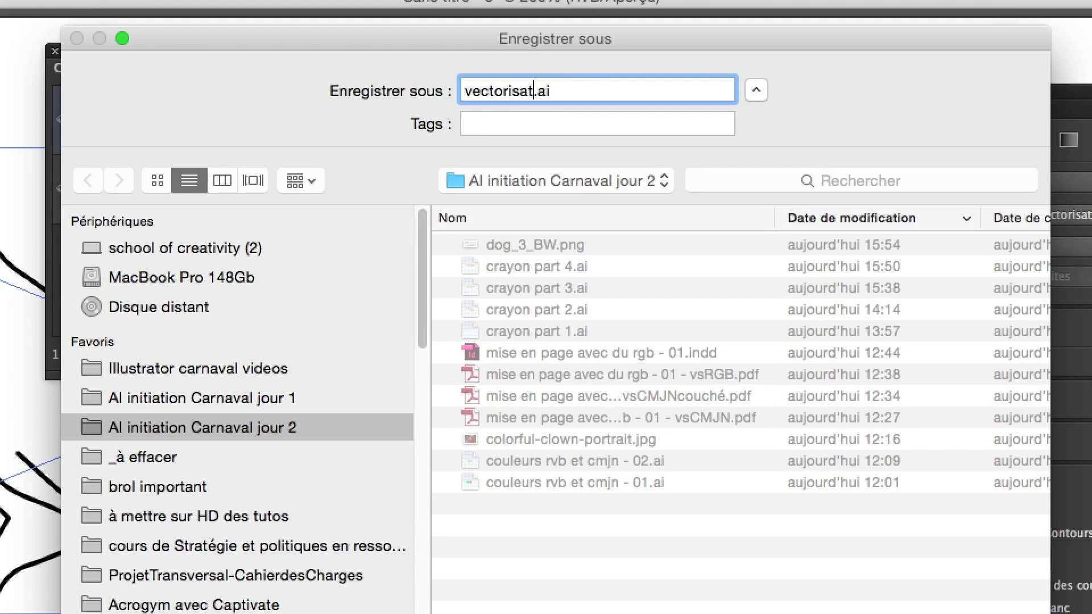
{"action": "type", "text": "chien - 01"}
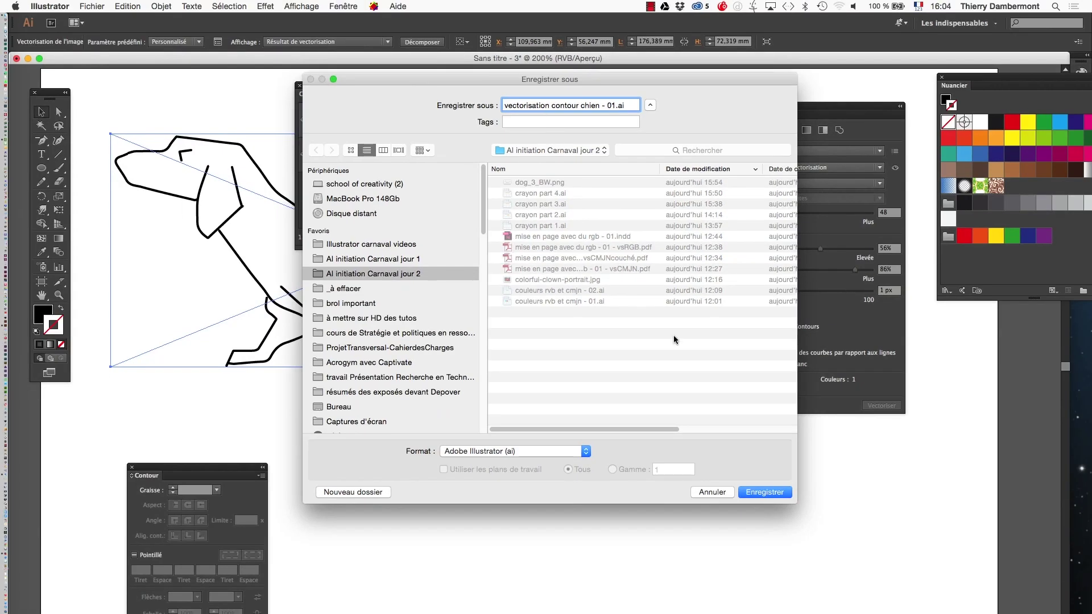
{"action": "left_click", "coordinate": [765, 492]}
{"action": "left_click", "coordinate": [632, 439]}
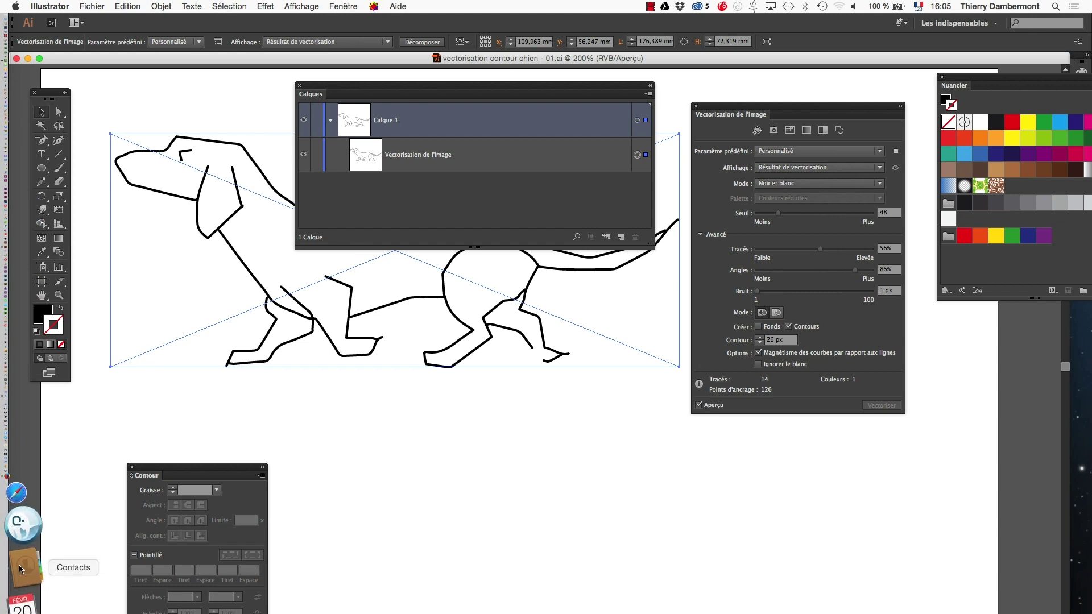
- Switch to Firefox and open a new browser window, repositioned and widened to fill most of the screen
{"action": "left_click", "coordinate": [22, 569]}
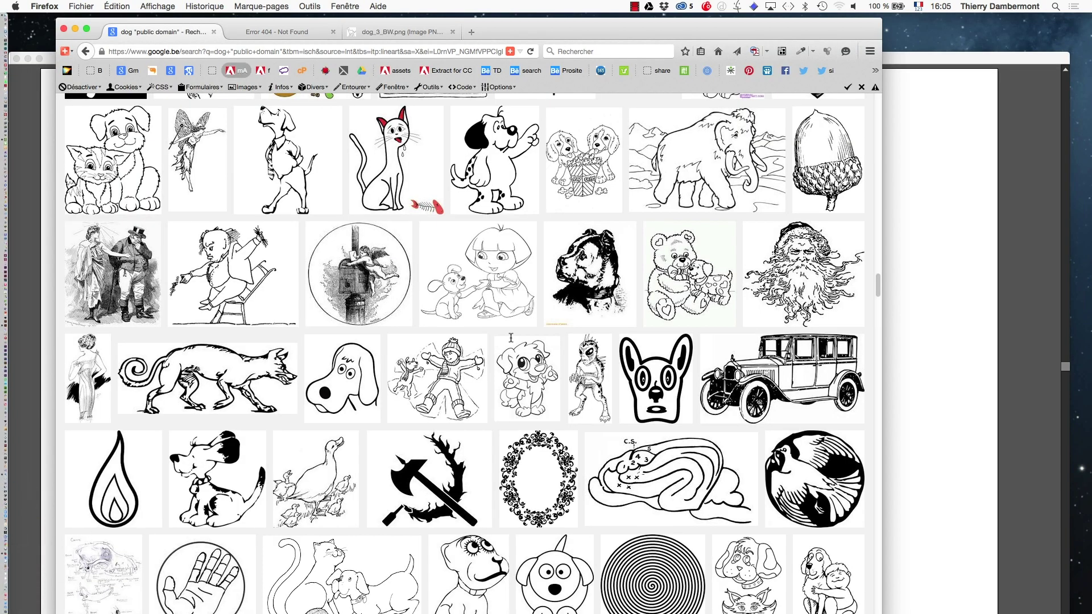
{"action": "left_click", "coordinate": [90, 4]}
{"action": "left_click", "coordinate": [94, 32]}
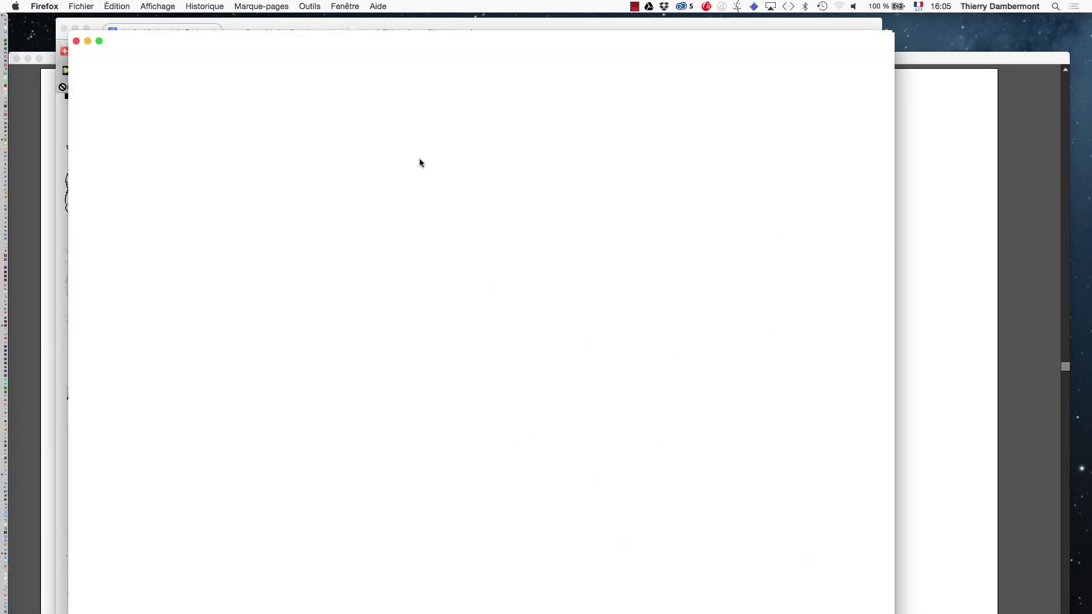
{"action": "left_click_drag", "start_coordinate": [328, 50], "coordinate": [269, 41]}
{"action": "left_click_drag", "start_coordinate": [838, 613], "coordinate": [1052, 613]}
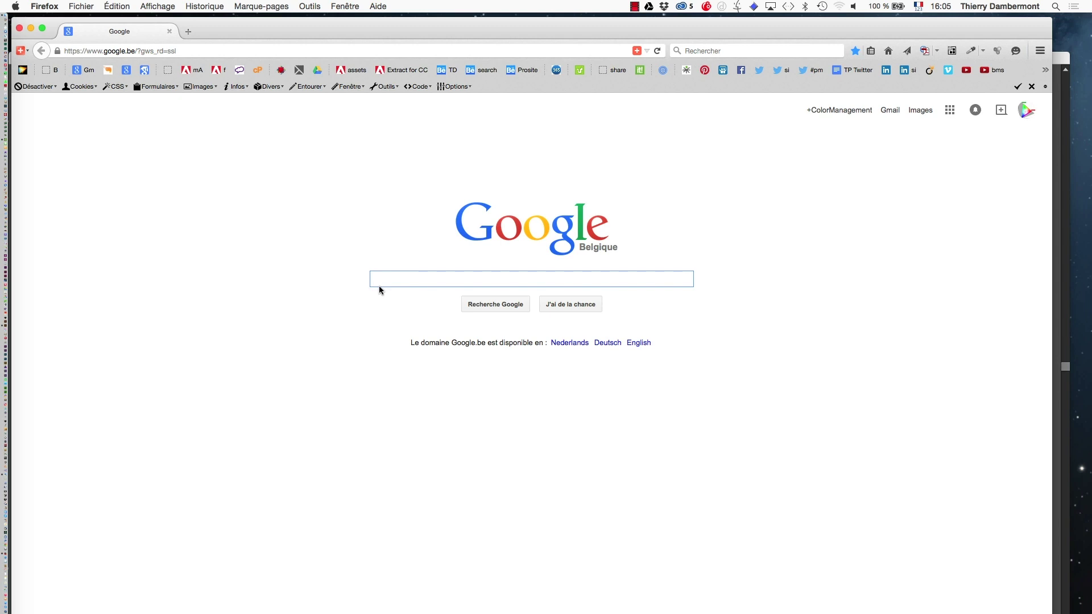
- Search Google for "streamline" and display the image results
{"action": "type", "text": "strea"}
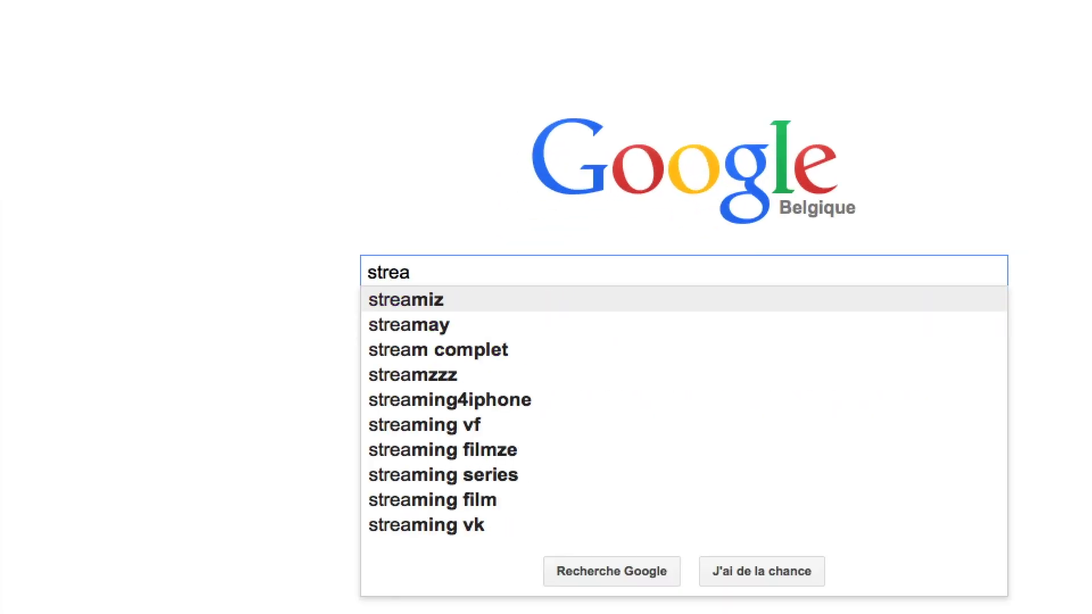
{"action": "type", "text": "mline"}
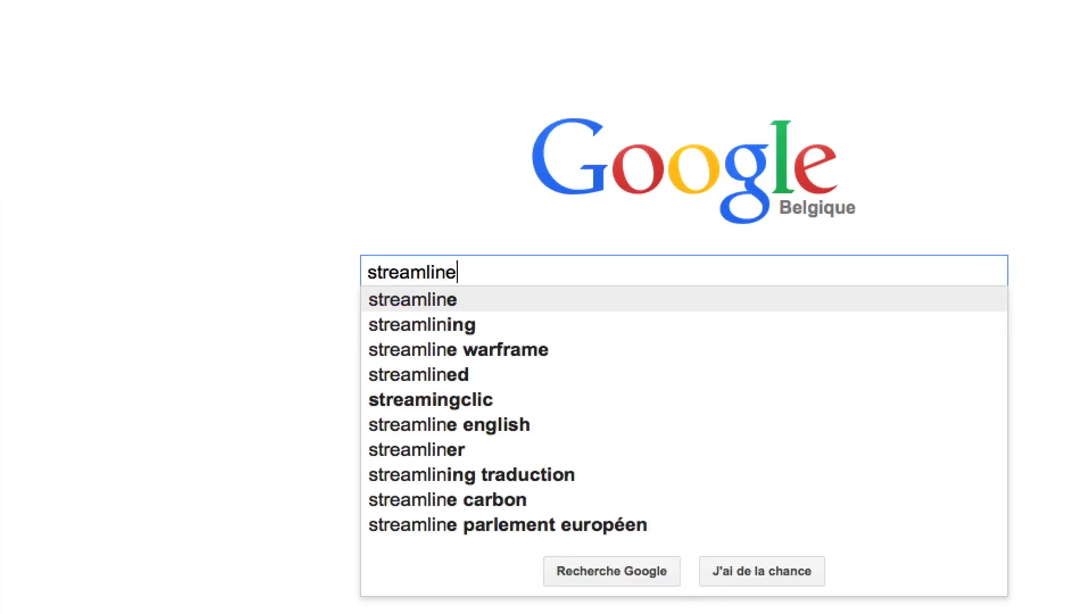
{"action": "key", "text": "Return"}
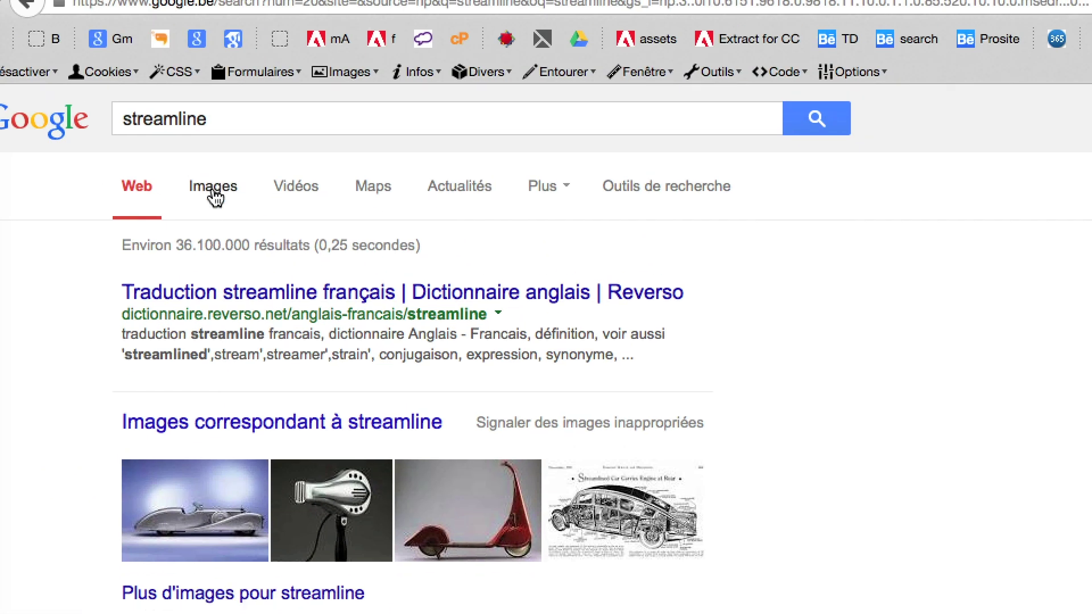
{"action": "left_click", "coordinate": [215, 190]}
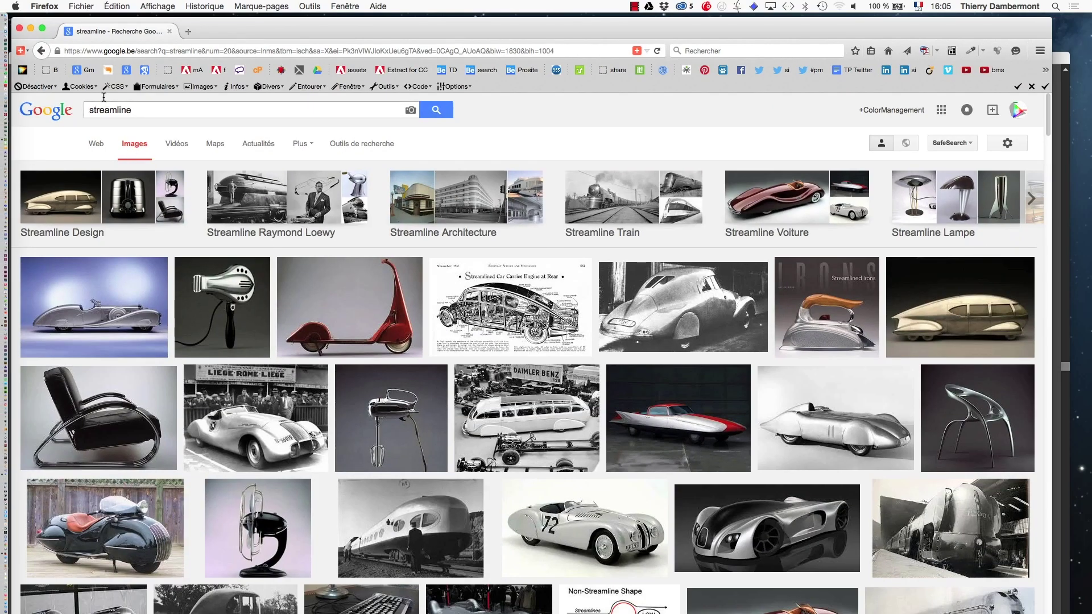
- Refine the image search to "adobe streamline", look over the results, and return to the dog document in Illustrator
{"action": "left_click", "coordinate": [133, 114]}
{"action": "left_click", "coordinate": [89, 110]}
{"action": "type", "text": "adobe"}
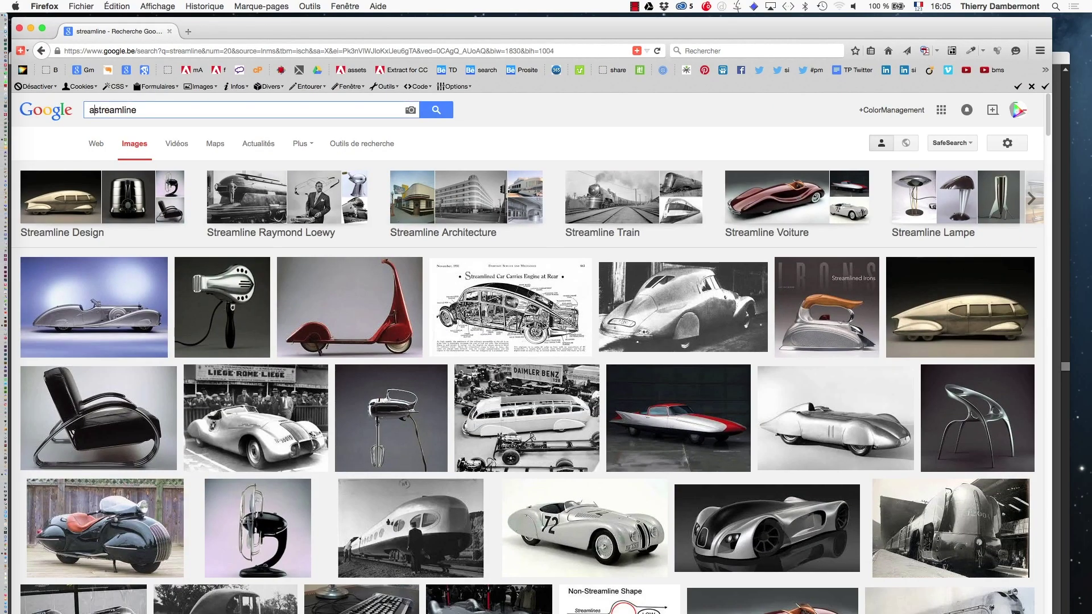
{"action": "key", "text": "Return"}
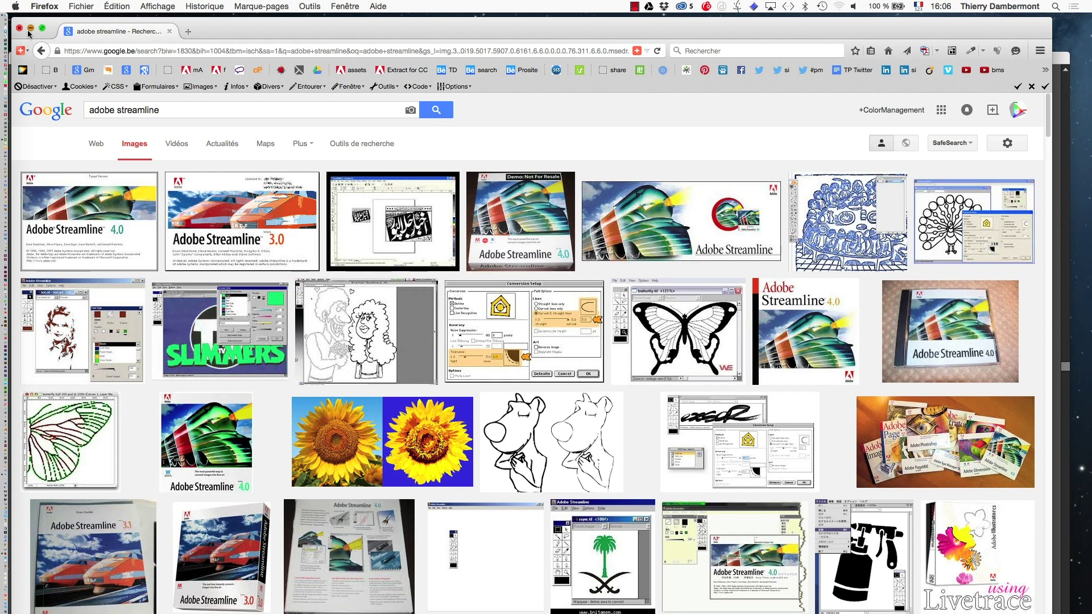
{"action": "key", "text": "super+grave"}
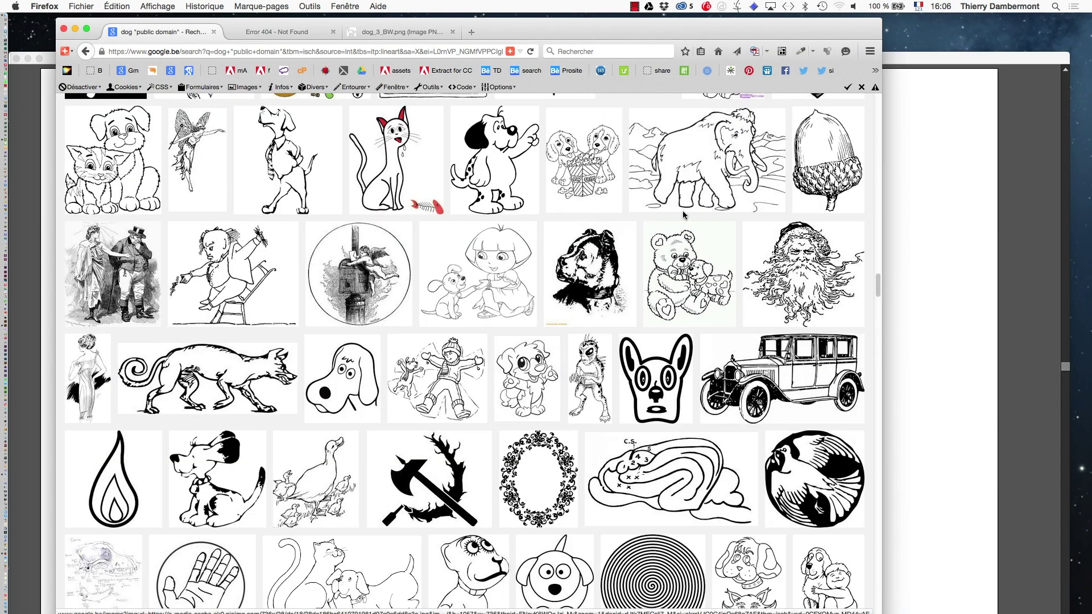
{"action": "left_click", "coordinate": [922, 62]}
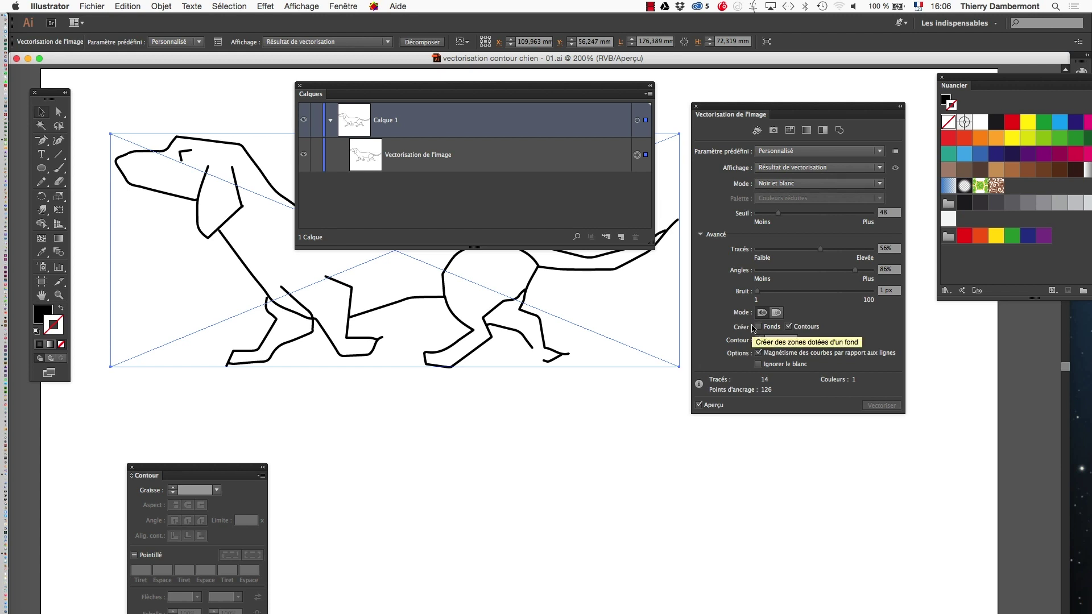
- Move the Calques panel off the dog to below the Vectorisation de l'image panel, and shift the tracing panel slightly higher
{"action": "mouse_move", "coordinate": [641, 86]}
{"action": "left_mouse_down"}
{"action": "mouse_move", "coordinate": [793, 505]}
{"action": "mouse_move", "coordinate": [898, 461]}
{"action": "mouse_move", "coordinate": [996, 447]}
{"action": "left_mouse_up"}
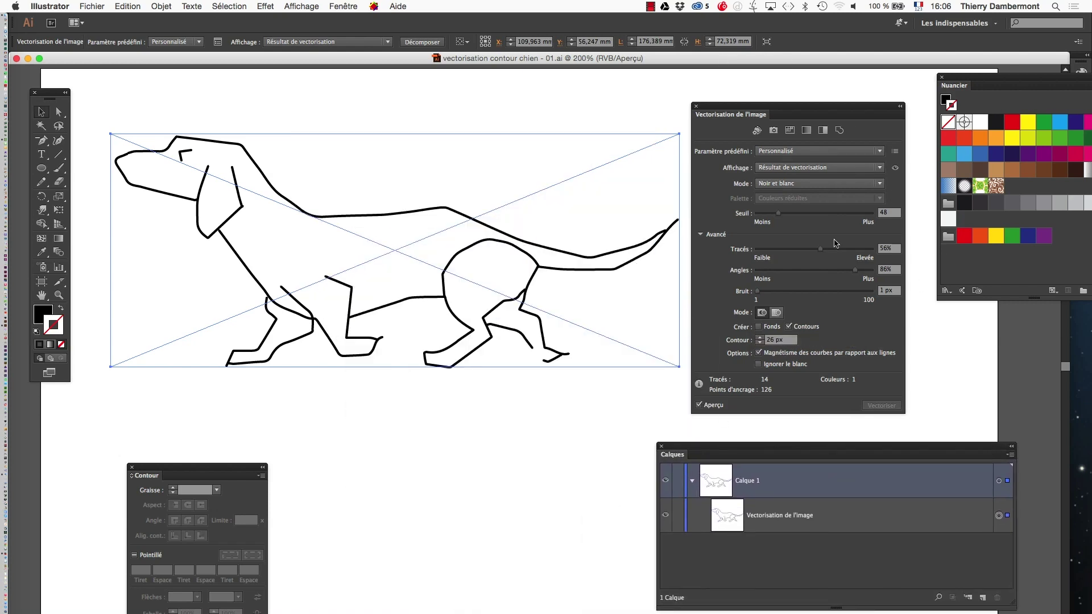
{"action": "left_click_drag", "start_coordinate": [741, 113], "coordinate": [756, 84]}
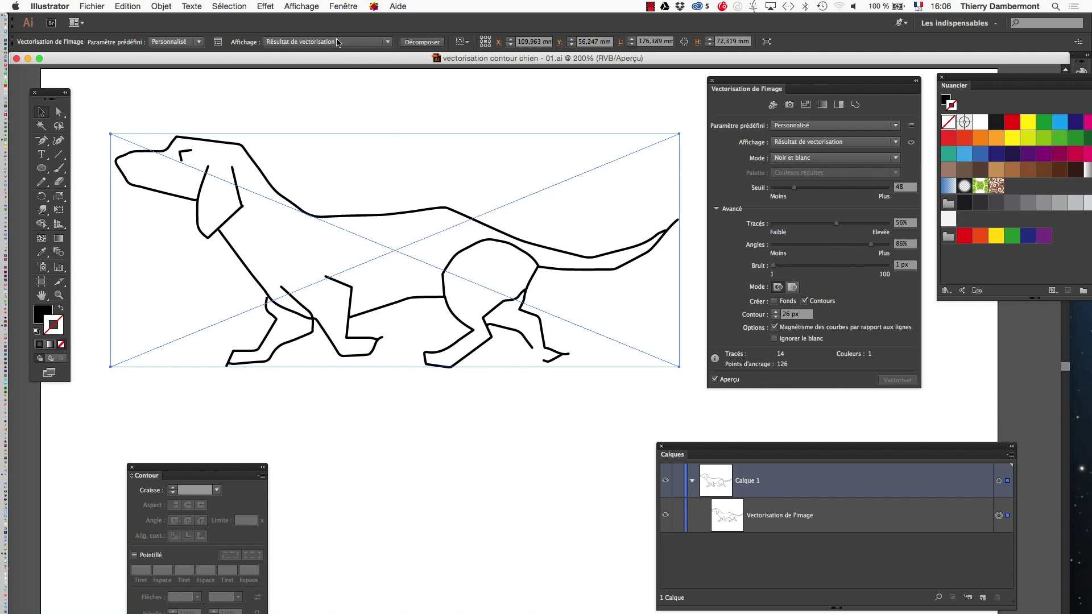
- Show the transparency grid to check the background behind the traced dog, and hide it again
{"action": "left_click", "coordinate": [313, 7]}
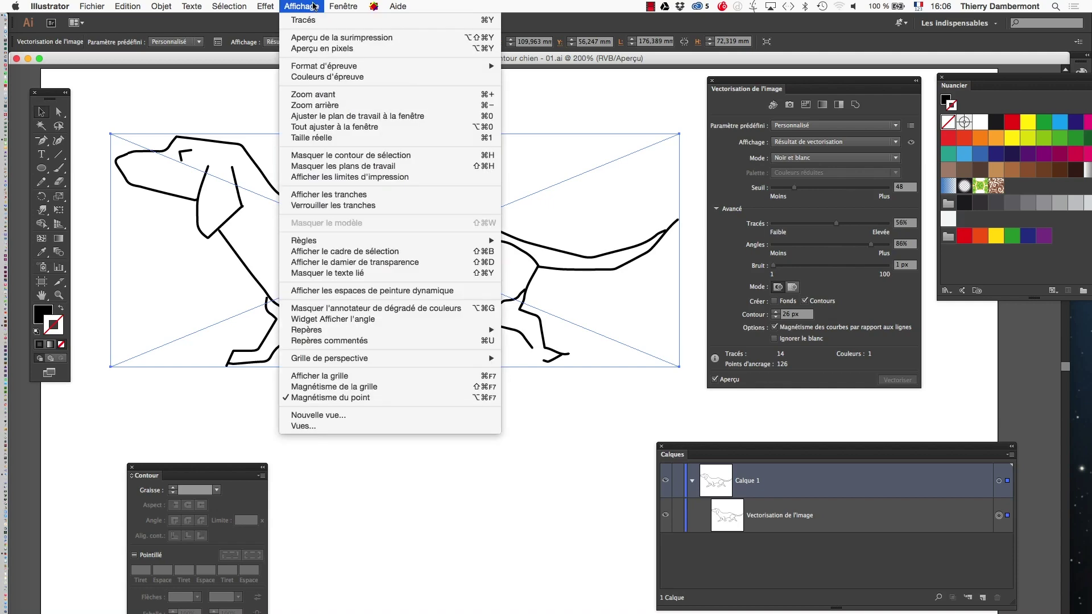
{"action": "left_click", "coordinate": [349, 265]}
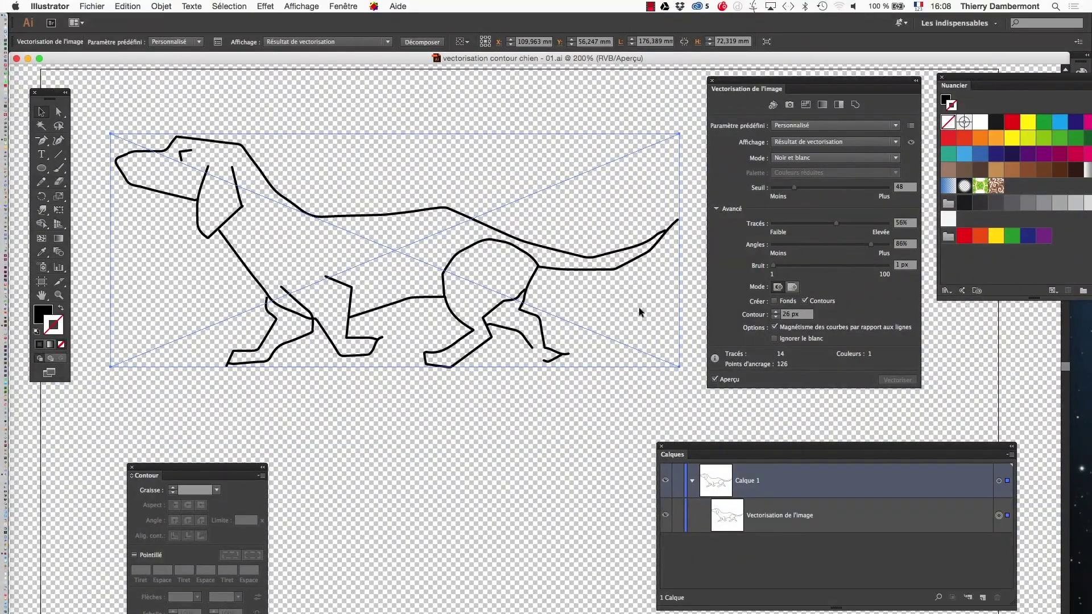
{"action": "left_click", "coordinate": [290, 6]}
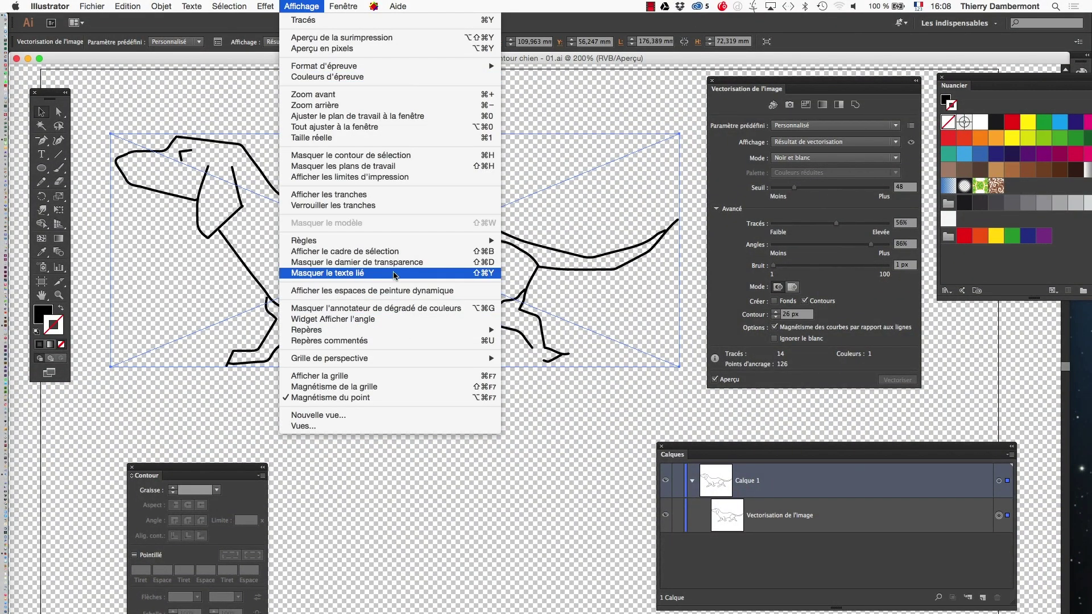
{"action": "left_click", "coordinate": [395, 263]}
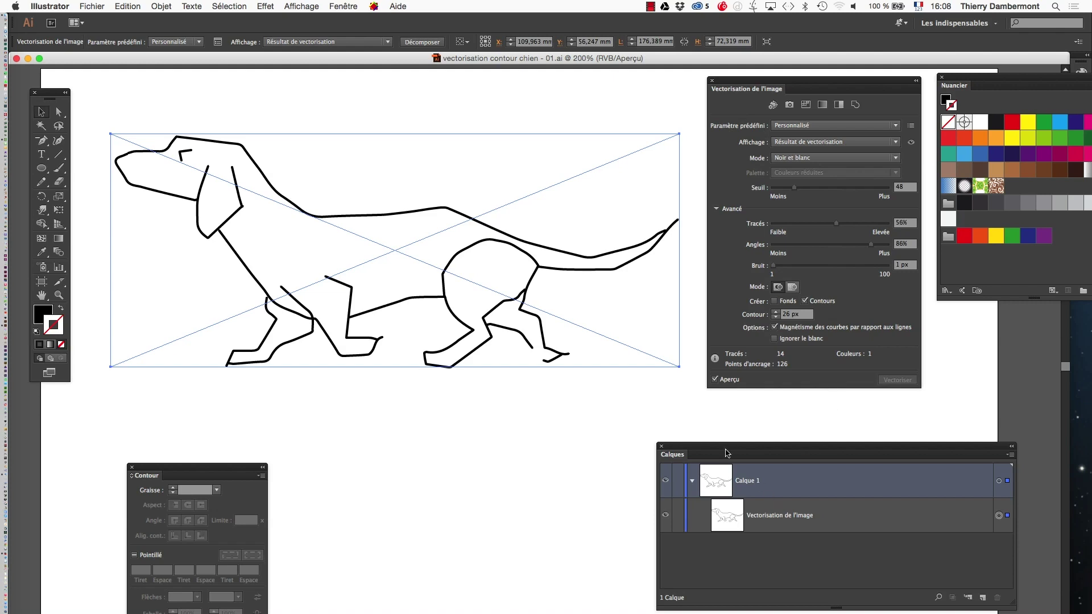
- Place the Calques panel just below the dog's hind legs and expand the image tracing into editable paths with Décomposer
{"action": "left_click_drag", "start_coordinate": [740, 448], "coordinate": [555, 388]}
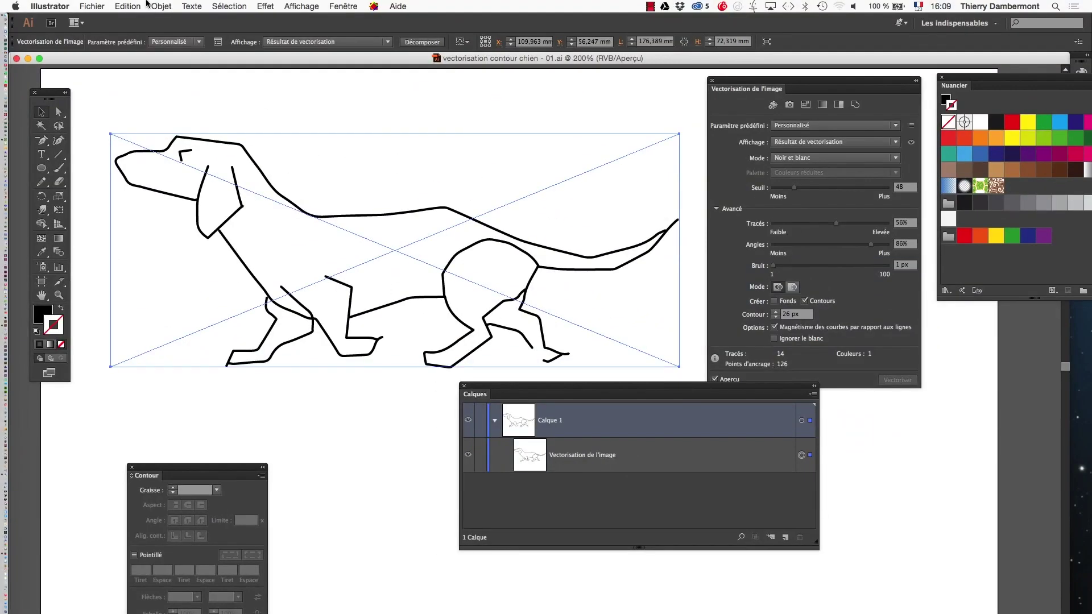
{"action": "left_click", "coordinate": [161, 6]}
{"action": "mouse_move", "coordinate": [197, 298]}
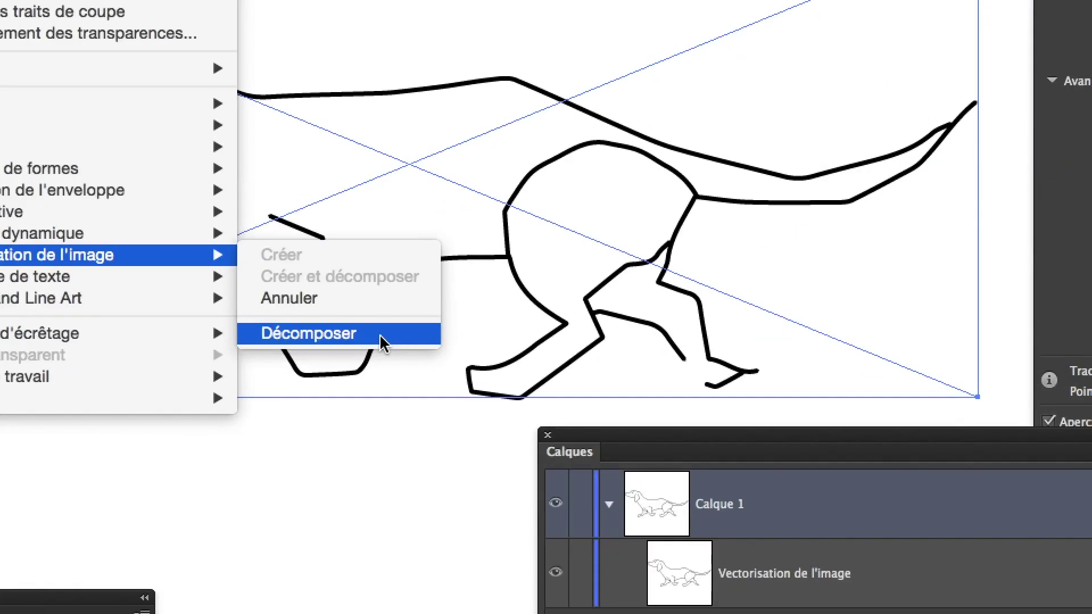
{"action": "left_click", "coordinate": [380, 333]}
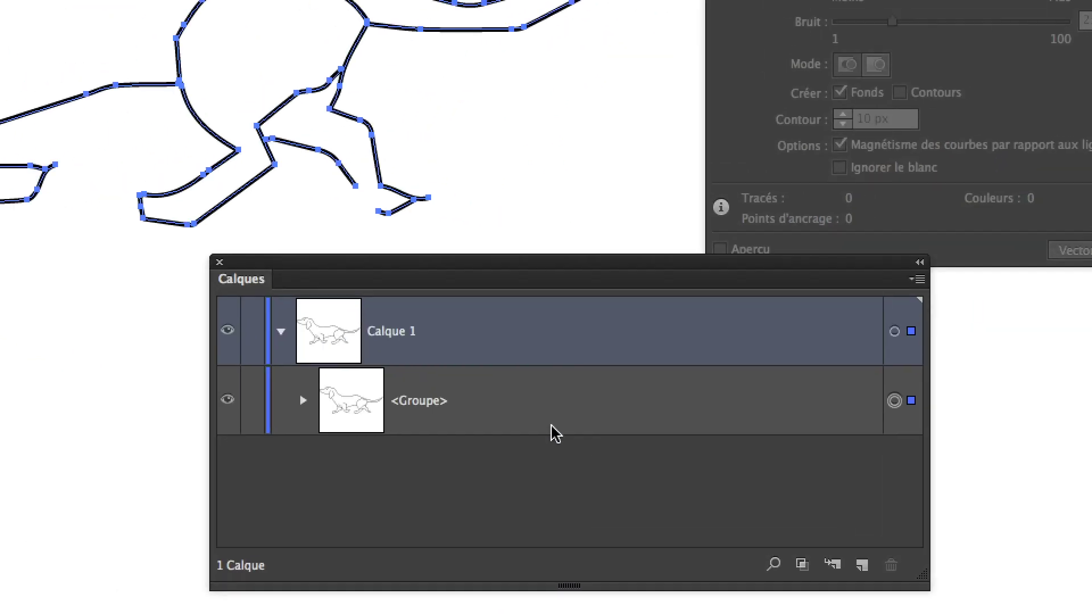
- Expand the dog's group in a taller Calques panel, examine its individual paths, and collapse the group again
{"action": "left_click", "coordinate": [304, 400]}
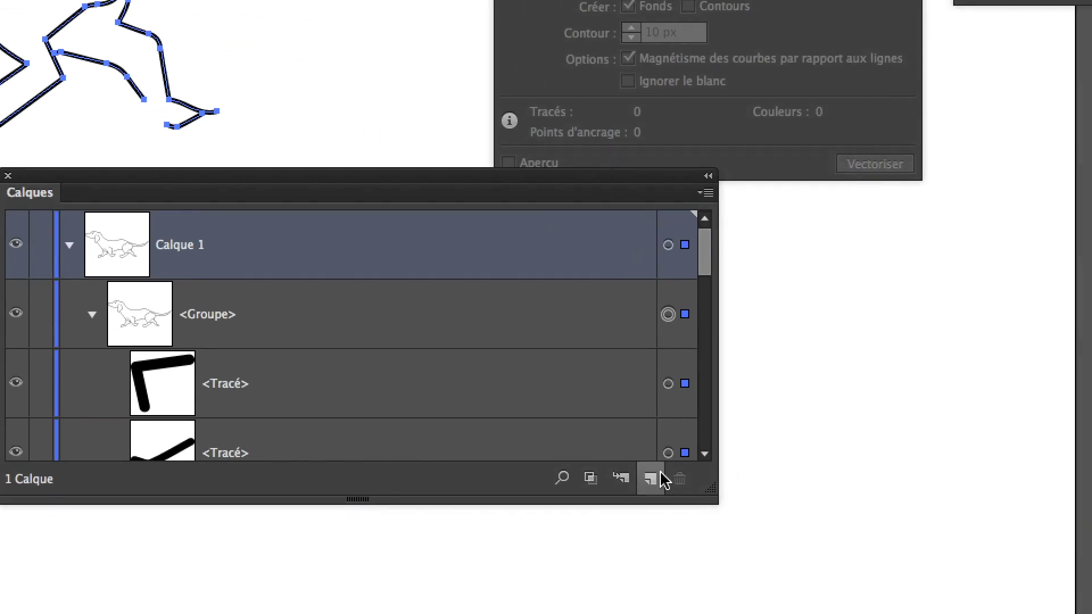
{"action": "left_click_drag", "start_coordinate": [681, 483], "coordinate": [654, 613]}
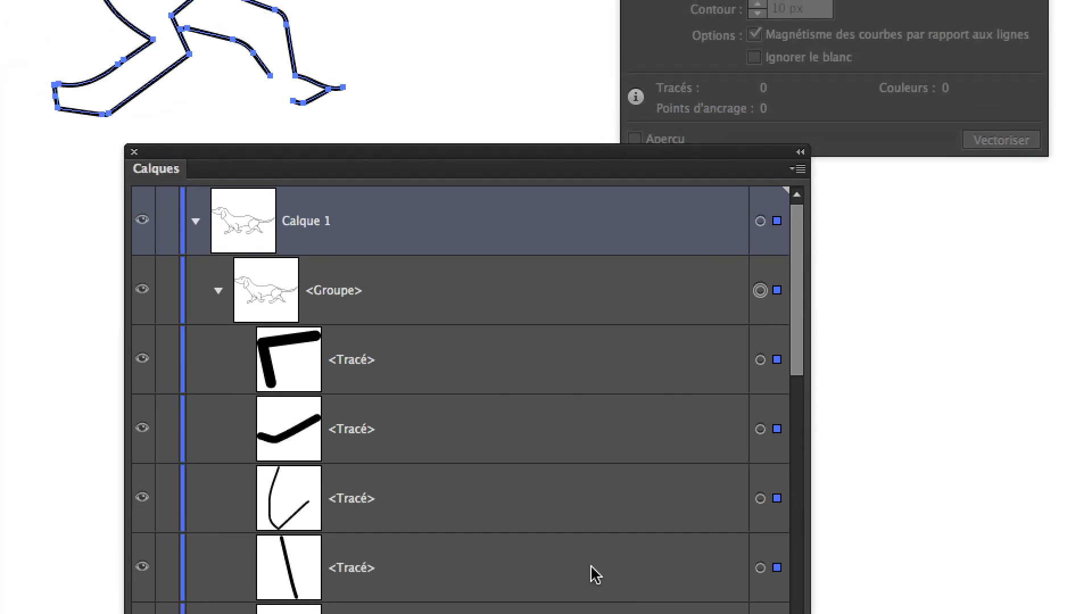
{"action": "scroll", "coordinate": [518, 505], "scroll_direction": "down", "scroll_amount": 10}
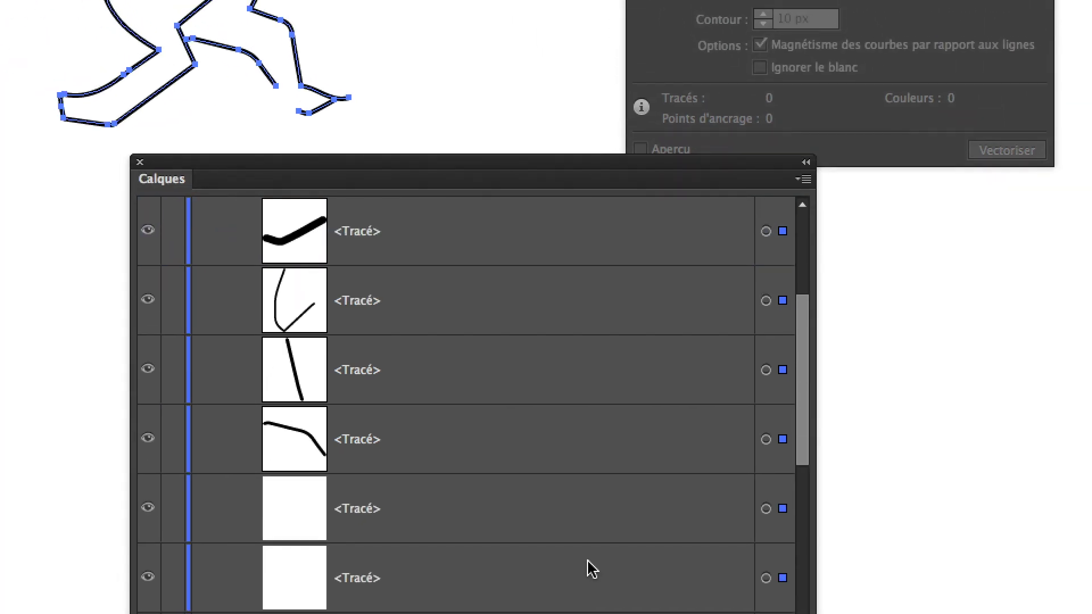
{"action": "scroll", "coordinate": [592, 566], "scroll_direction": "down", "scroll_amount": 5}
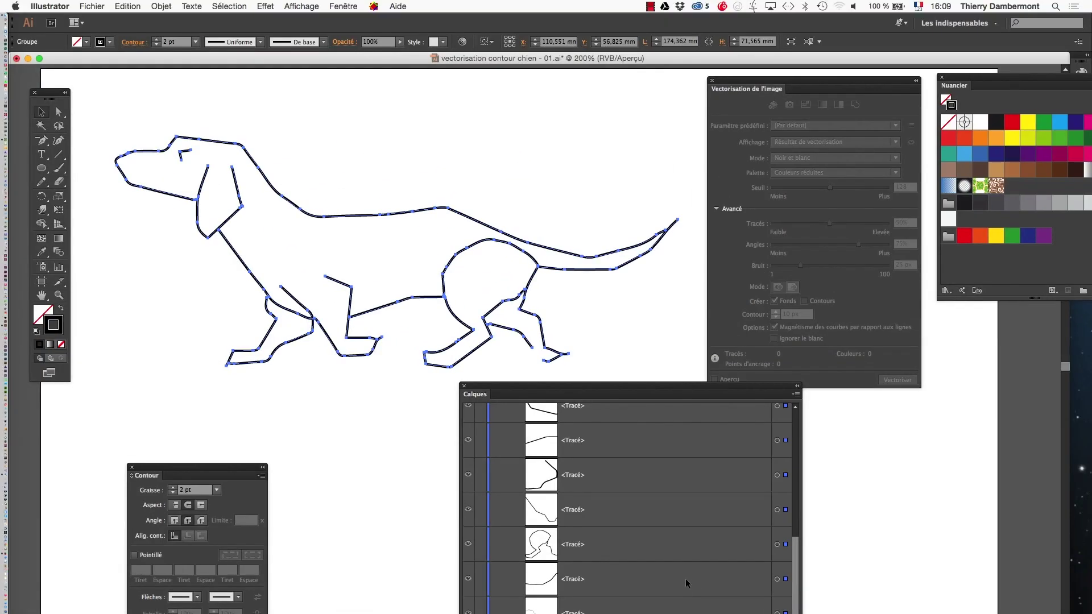
{"action": "scroll", "coordinate": [588, 563], "scroll_direction": "up", "scroll_amount": 10}
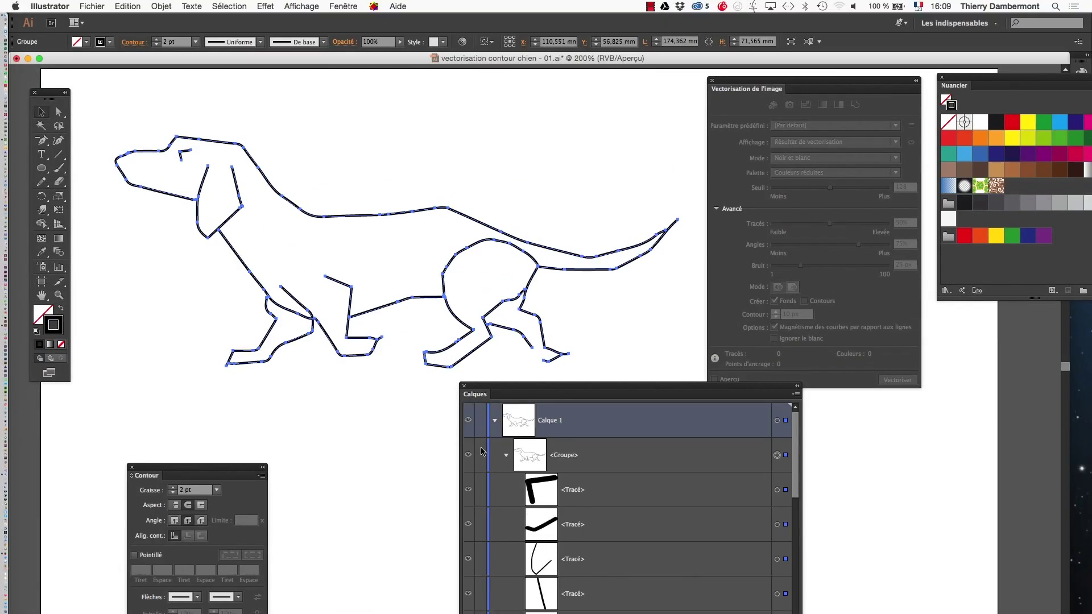
{"action": "left_click", "coordinate": [504, 456]}
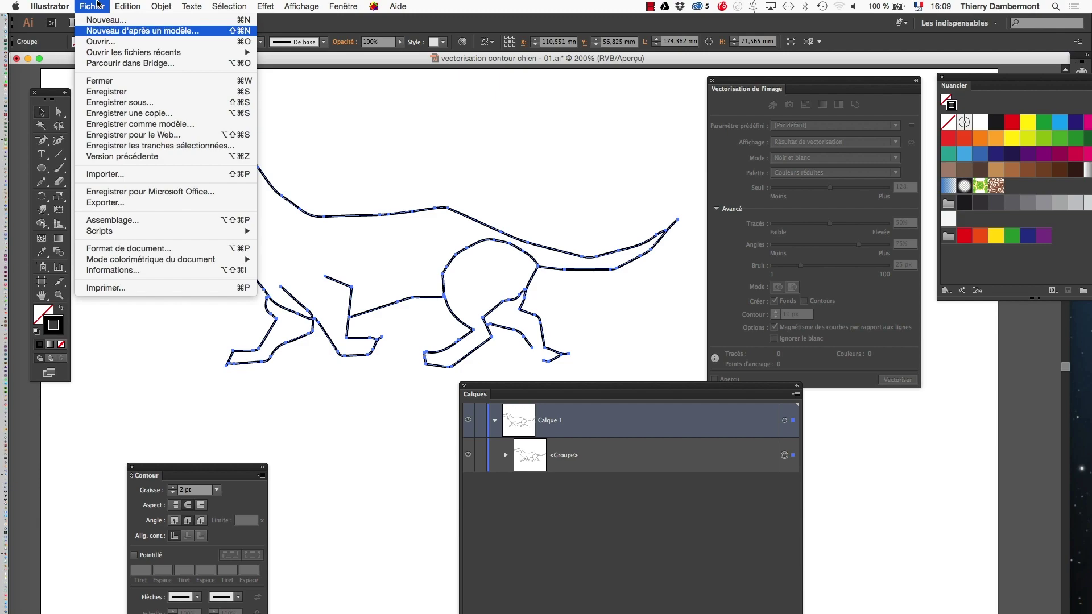
- Save a copy of the document as "vectorisation contour chien - 02.ai" in the same folder, with the Illustrator CC version options
{"action": "left_click", "coordinate": [120, 102]}
{"action": "left_click", "coordinate": [614, 106]}
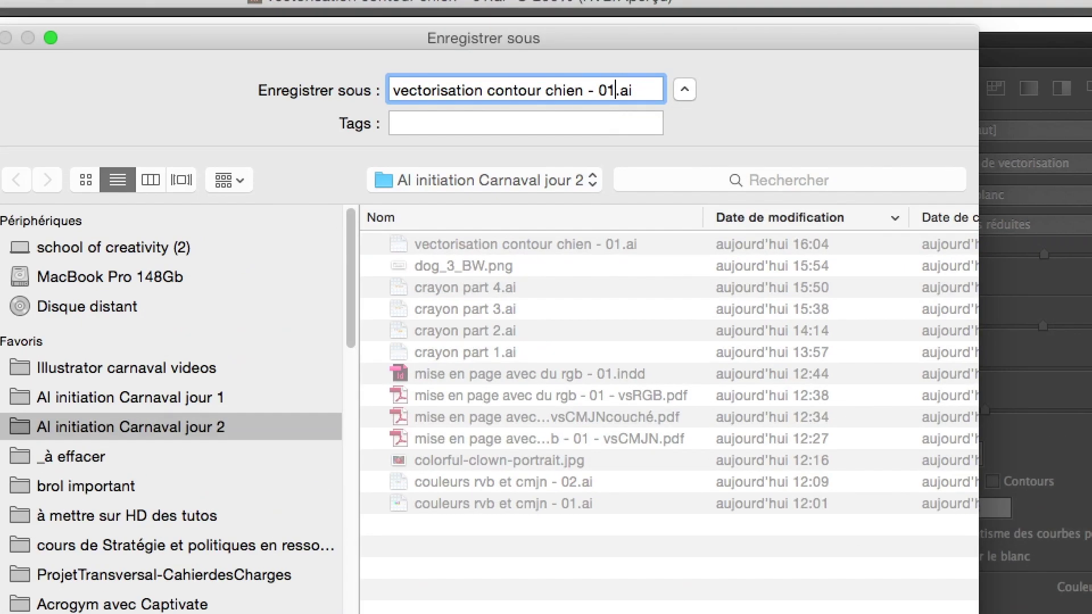
{"action": "key", "text": "BackSpace"}
{"action": "type", "text": "2"}
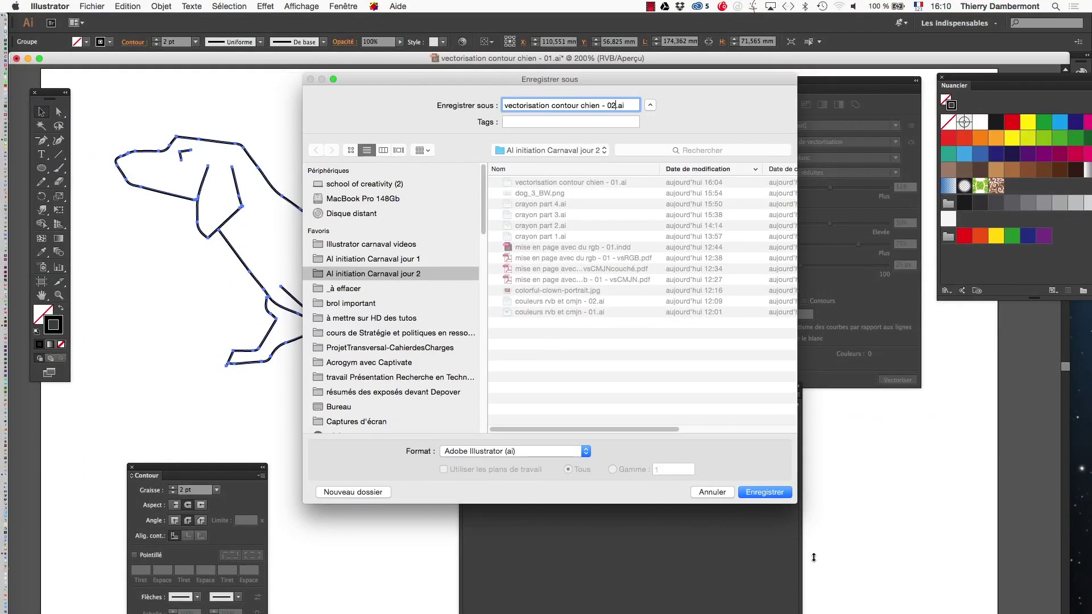
{"action": "key", "text": "Return"}
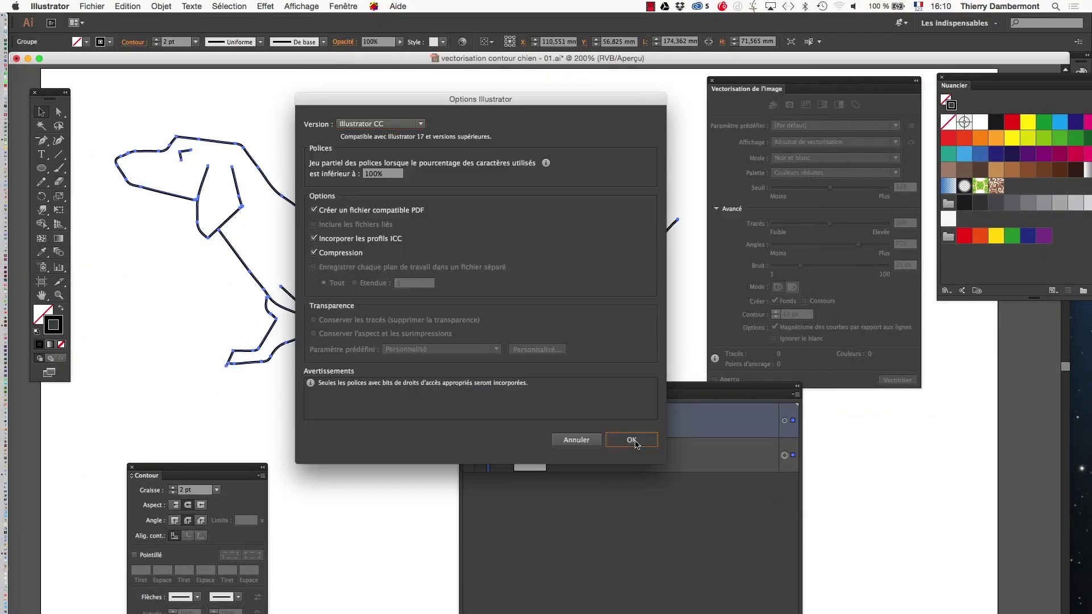
{"action": "left_click", "coordinate": [632, 440]}
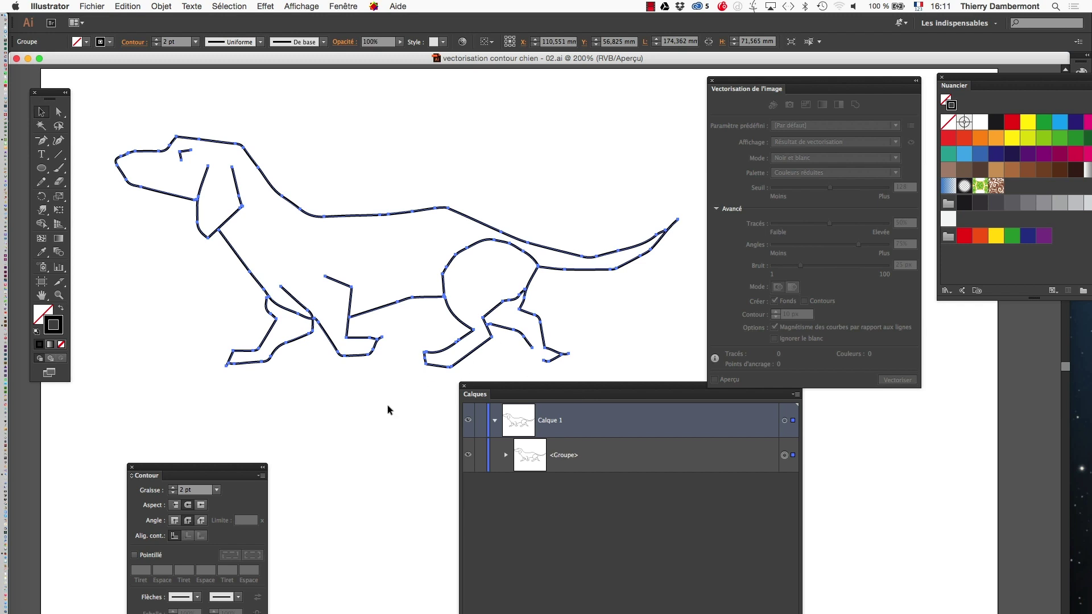
- Close the Vectorisation de l'image and Calques panels to clear the space around the dog
{"action": "scroll", "coordinate": [642, 293], "scroll_direction": "down", "scroll_amount": 3}
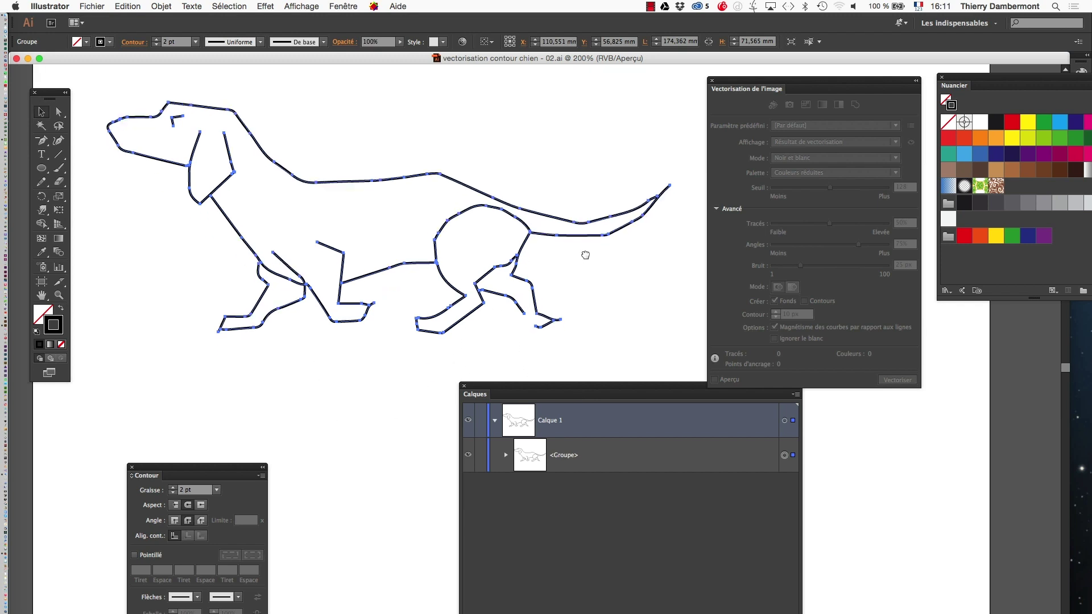
{"action": "left_click", "coordinate": [711, 81]}
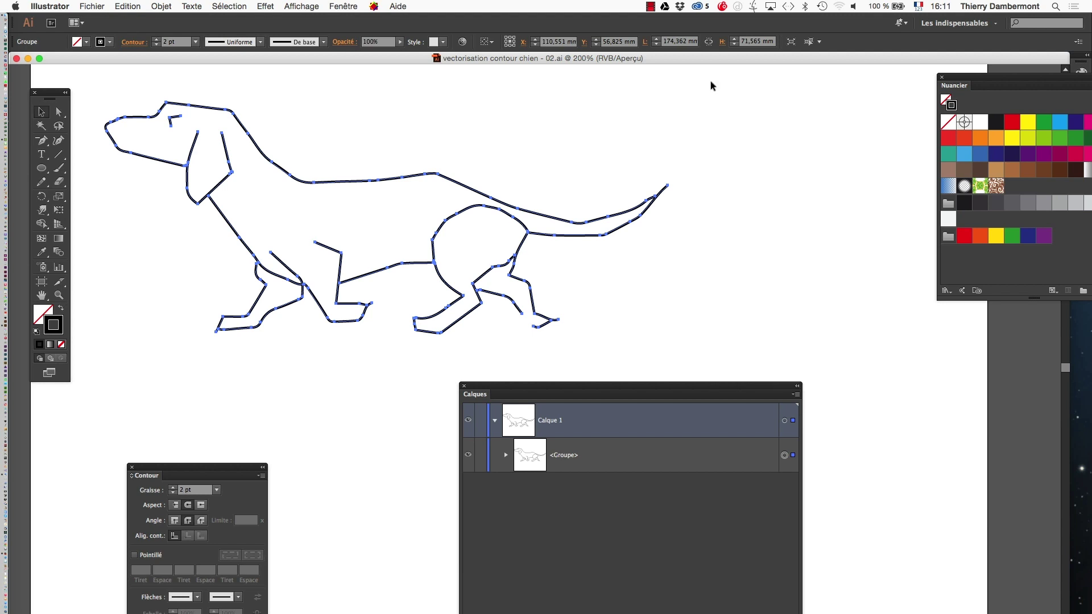
{"action": "left_click", "coordinate": [465, 387]}
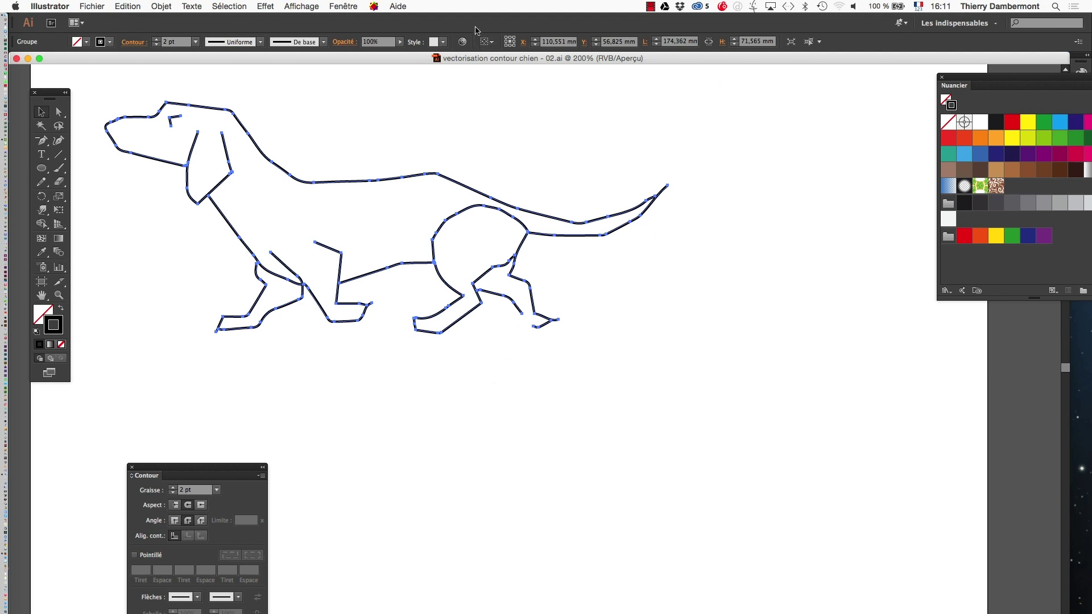
- Open the Formes brush panel and place it closer to the dog, over the end of the tail
{"action": "left_click", "coordinate": [334, 6]}
{"action": "left_click", "coordinate": [398, 235]}
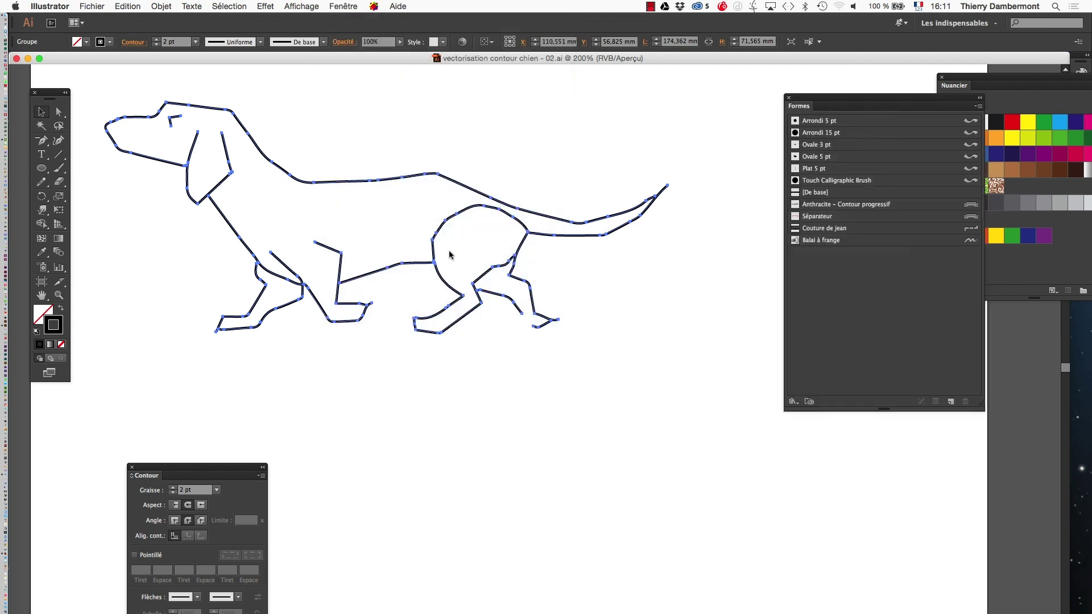
{"action": "left_click_drag", "start_coordinate": [805, 102], "coordinate": [591, 104]}
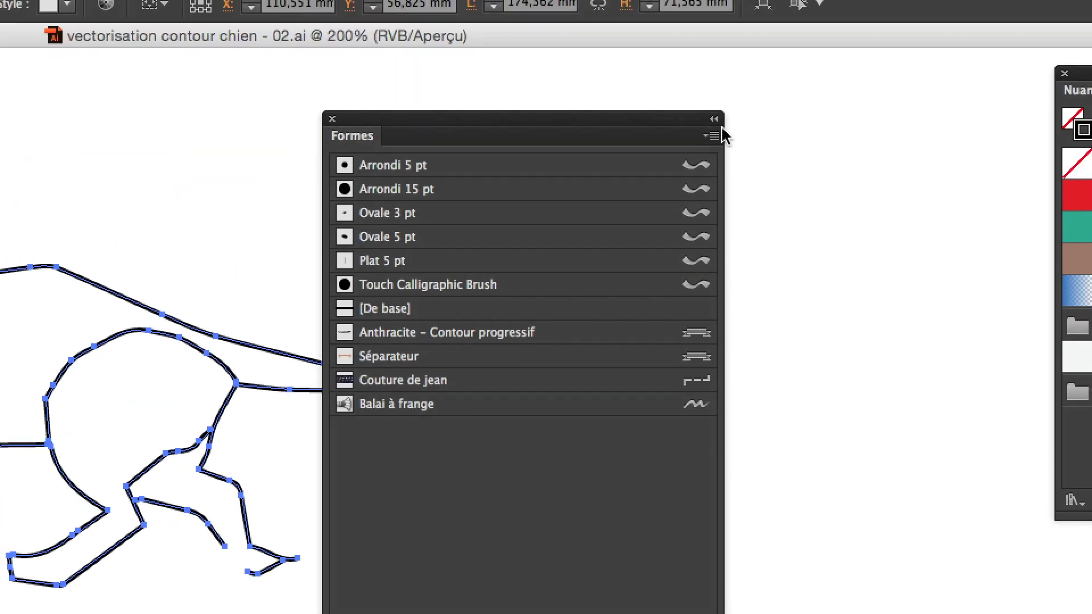
- Display the Formes brushes as thumbnails and apply the Anthracite – Contour progressif brush to the dog
{"action": "left_click", "coordinate": [719, 133]}
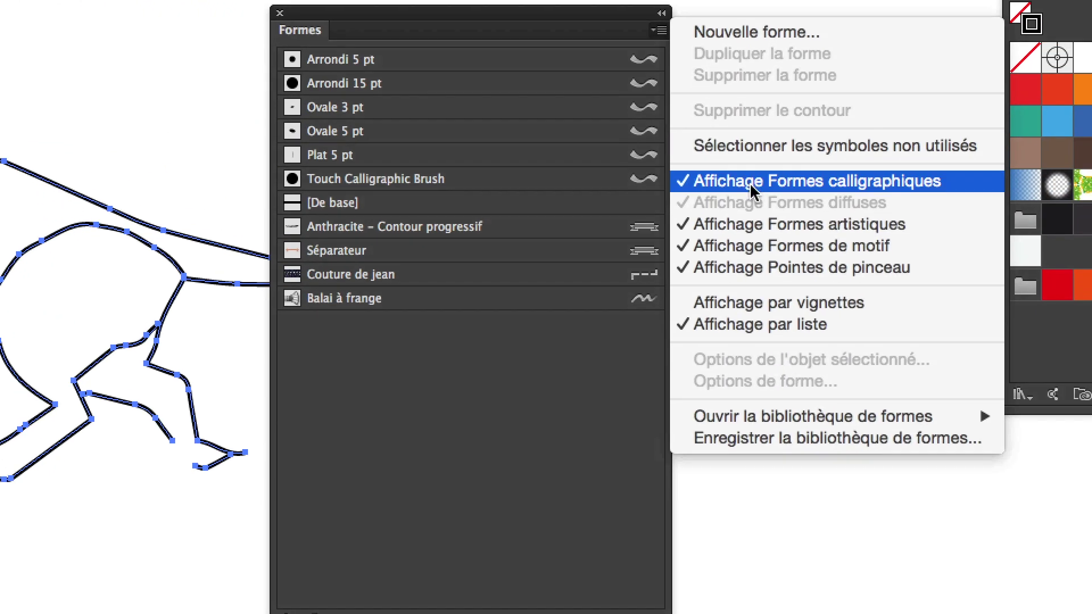
{"action": "left_click", "coordinate": [764, 230]}
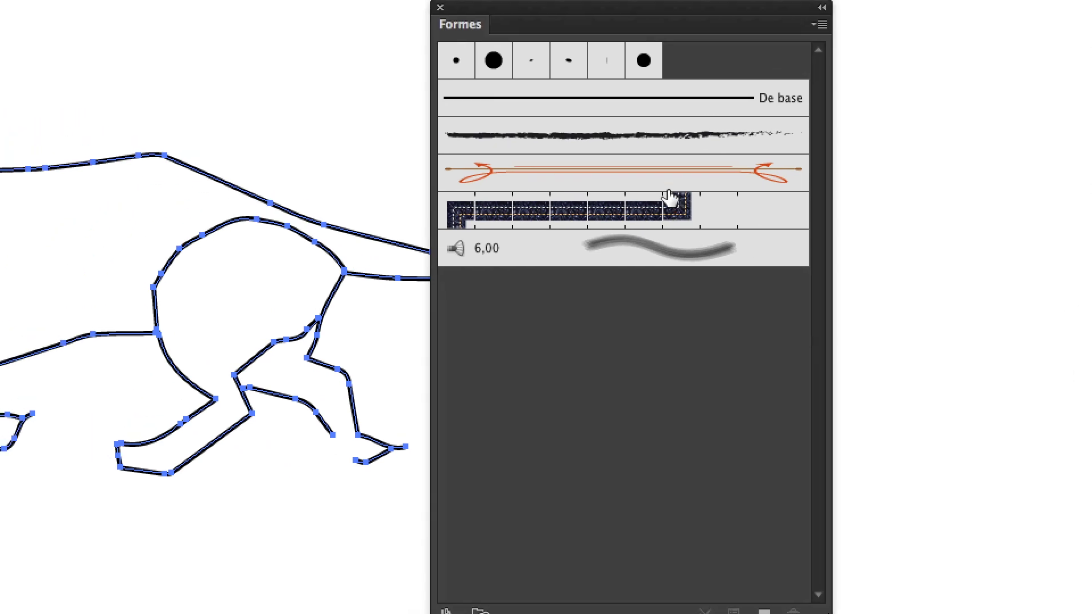
{"action": "left_click", "coordinate": [651, 179]}
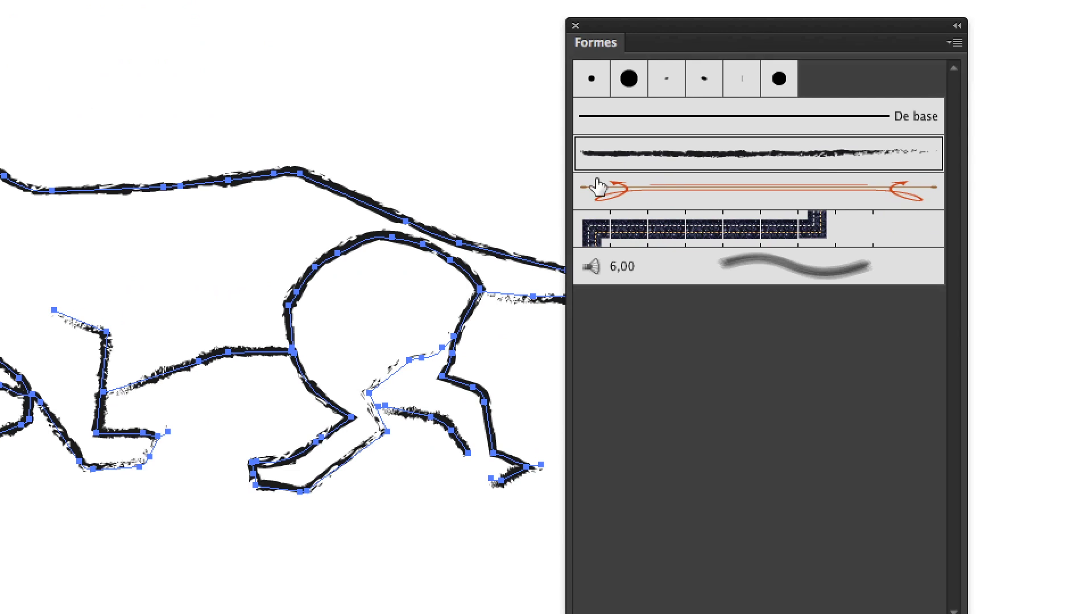
- Set the Anthracite – Contour progressif brush width to 142% and apply the change to the existing strokes
{"action": "double_click", "coordinate": [600, 166]}
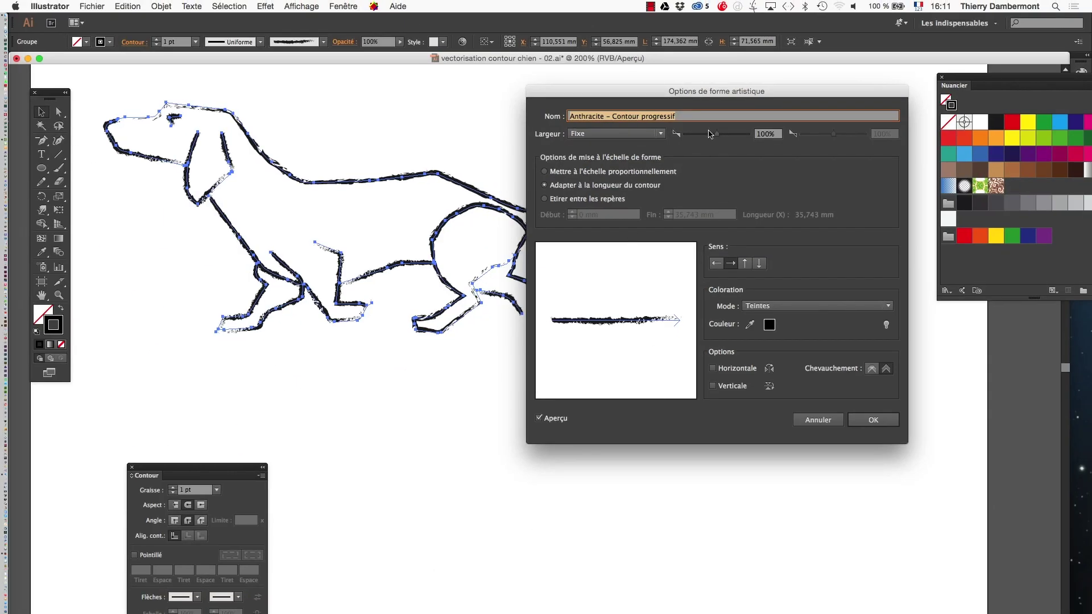
{"action": "left_click_drag", "start_coordinate": [711, 134], "coordinate": [723, 139]}
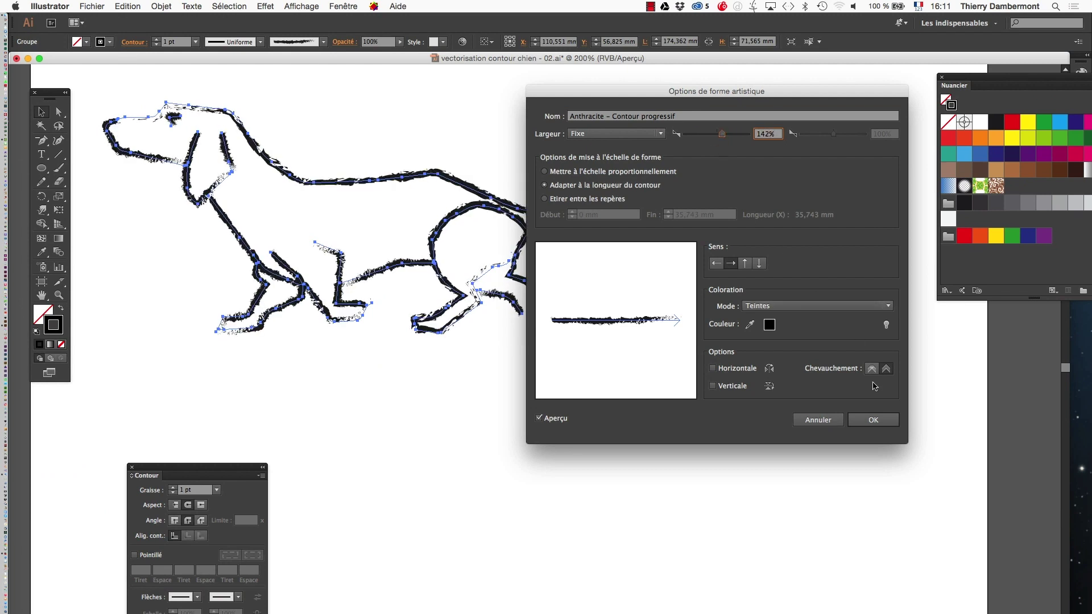
{"action": "left_click", "coordinate": [873, 420]}
{"action": "left_click", "coordinate": [666, 286]}
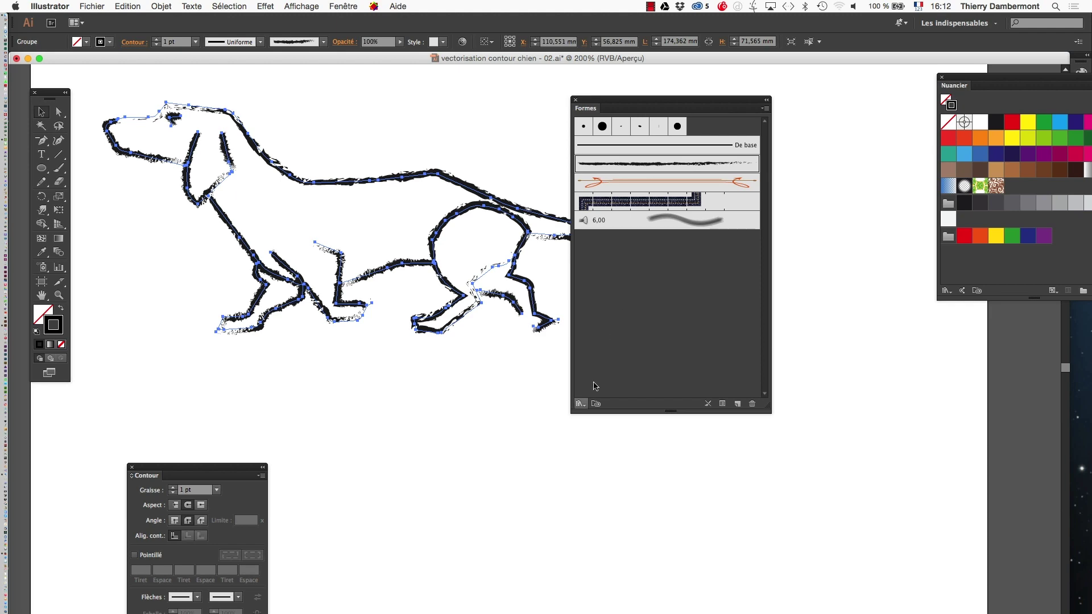
- Open the Artistiques_Aquarelle brush library, place it over the dog beside the Formes panel, and enlarge it to show its brushes
{"action": "left_click", "coordinate": [580, 403]}
{"action": "mouse_move", "coordinate": [591, 427]}
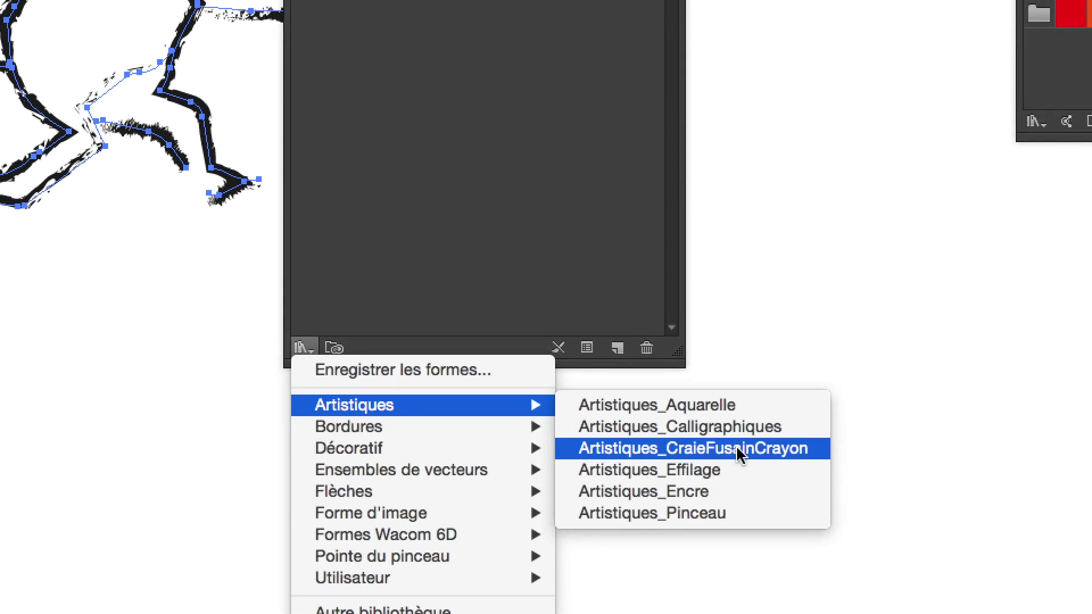
{"action": "left_click", "coordinate": [706, 406]}
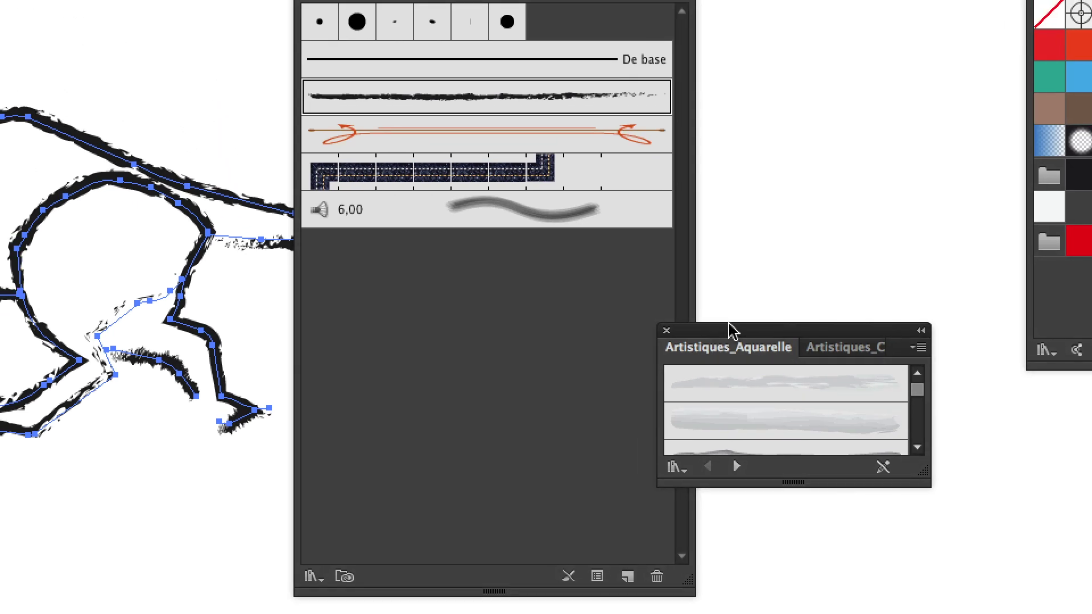
{"action": "mouse_move", "coordinate": [728, 324]}
{"action": "left_mouse_down"}
{"action": "mouse_move", "coordinate": [676, 310]}
{"action": "mouse_move", "coordinate": [498, 191]}
{"action": "left_mouse_up"}
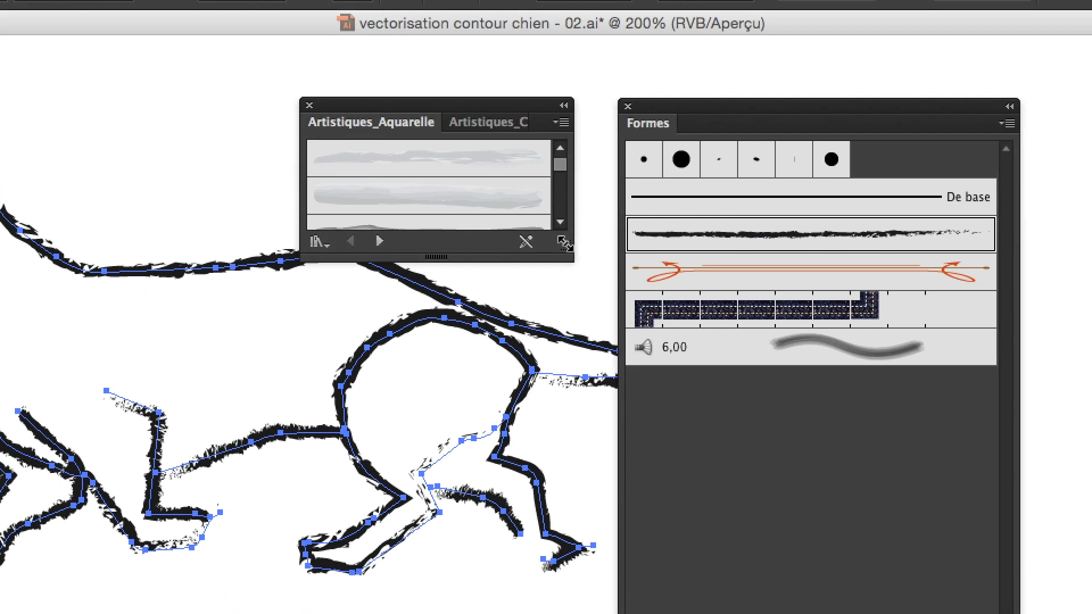
{"action": "mouse_move", "coordinate": [564, 243]}
{"action": "left_mouse_down"}
{"action": "mouse_move", "coordinate": [588, 559]}
{"action": "mouse_move", "coordinate": [602, 526]}
{"action": "left_mouse_up"}
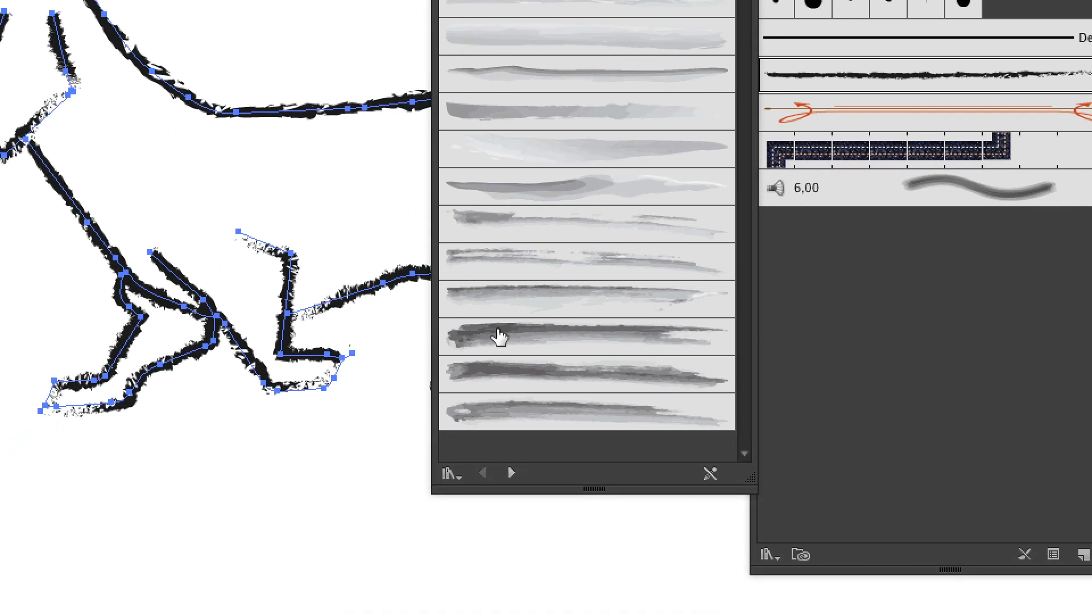
- Apply the Contour à l'aquarelle 4 brush to the dog and set its width to 46%, updating the existing strokes
{"action": "left_click", "coordinate": [365, 269]}
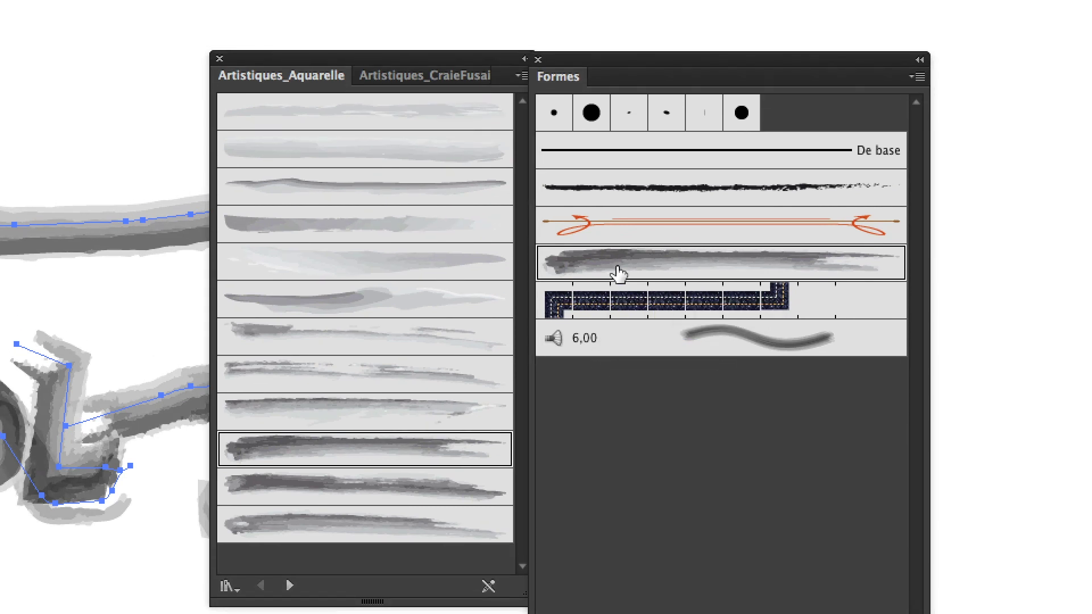
{"action": "double_click", "coordinate": [618, 276]}
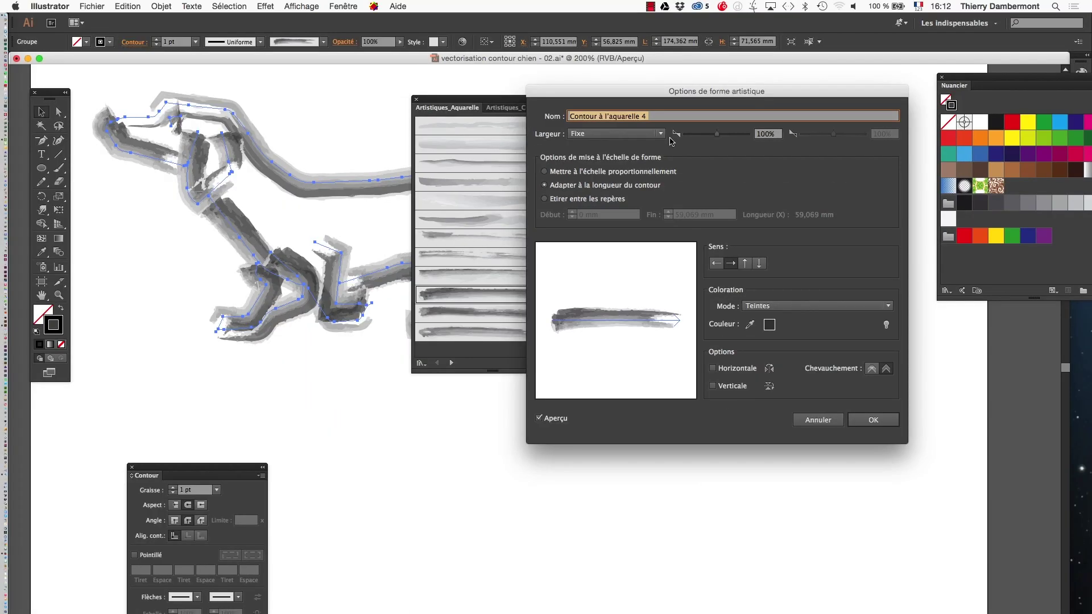
{"action": "left_click", "coordinate": [700, 136]}
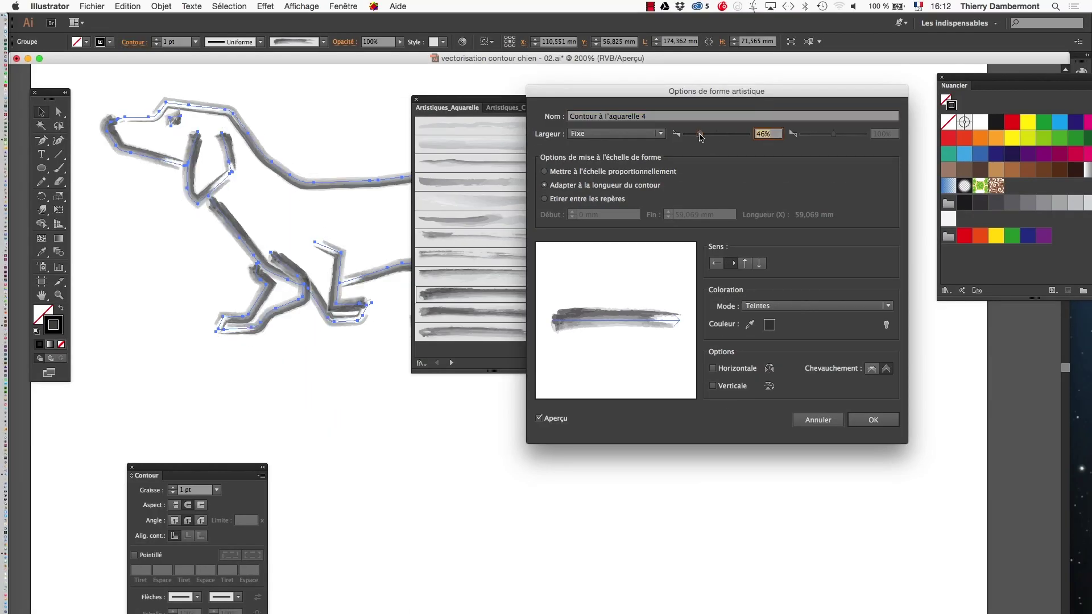
{"action": "key", "text": "Return"}
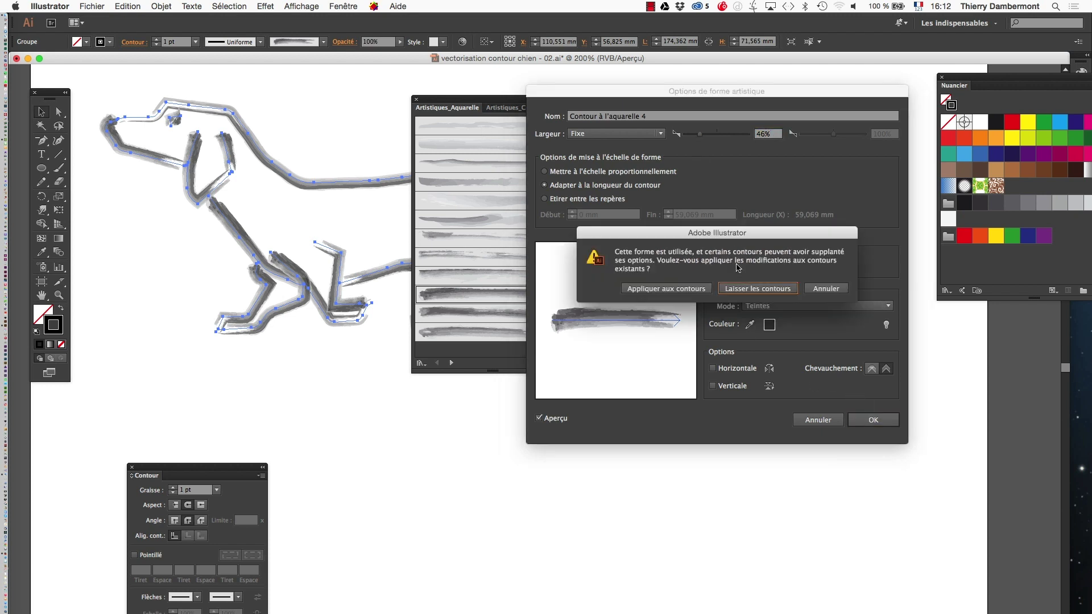
{"action": "left_click", "coordinate": [673, 288]}
- Move the Artistiques_Aquarelle and Formes panels below the dog to uncover the drawing
{"action": "left_click_drag", "start_coordinate": [524, 98], "coordinate": [418, 380]}
{"action": "left_click_drag", "start_coordinate": [580, 104], "coordinate": [735, 366]}
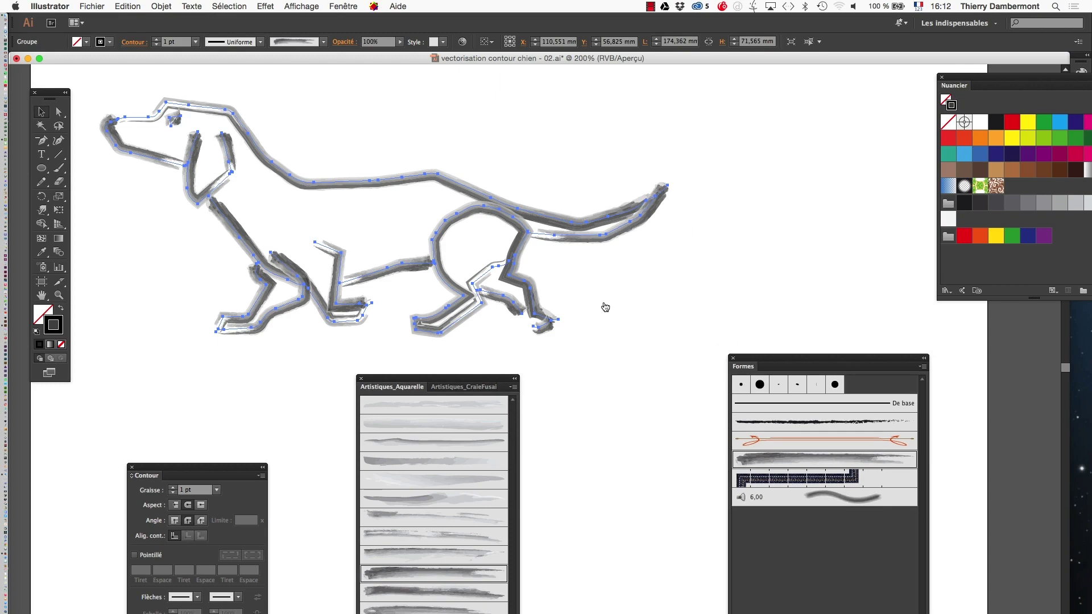
- Switch to Firefox to compare with the original dog_3_BW.png drawing, and return to Illustrator
{"action": "key", "text": "super+Tab"}
{"action": "key", "text": "super+Tab"}
{"action": "scroll", "coordinate": [516, 346], "scroll_direction": "up", "scroll_amount": 10}
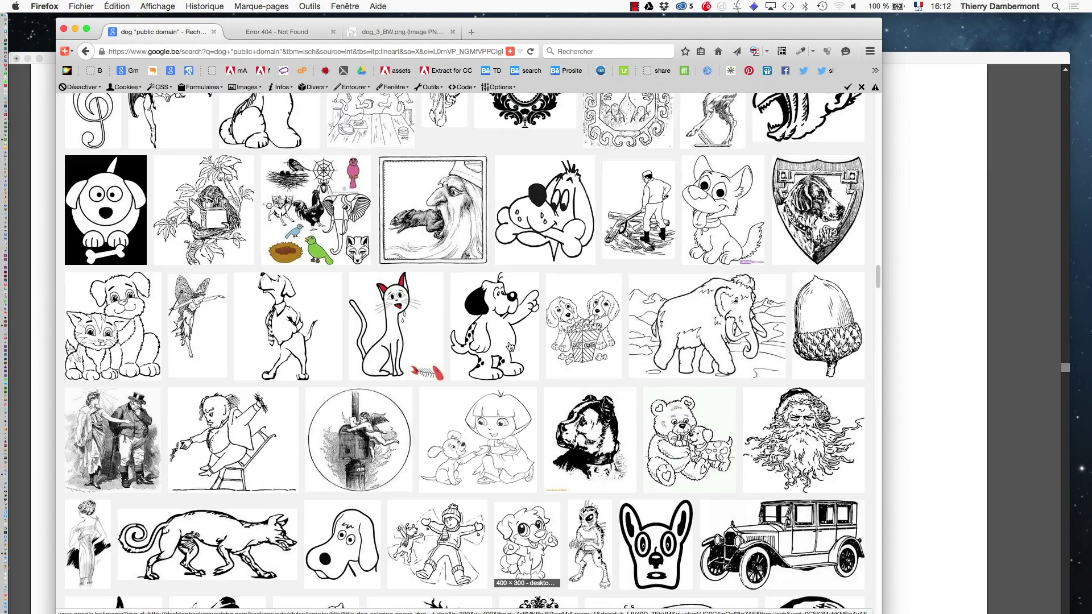
{"action": "left_click", "coordinate": [292, 32]}
{"action": "left_click", "coordinate": [401, 32]}
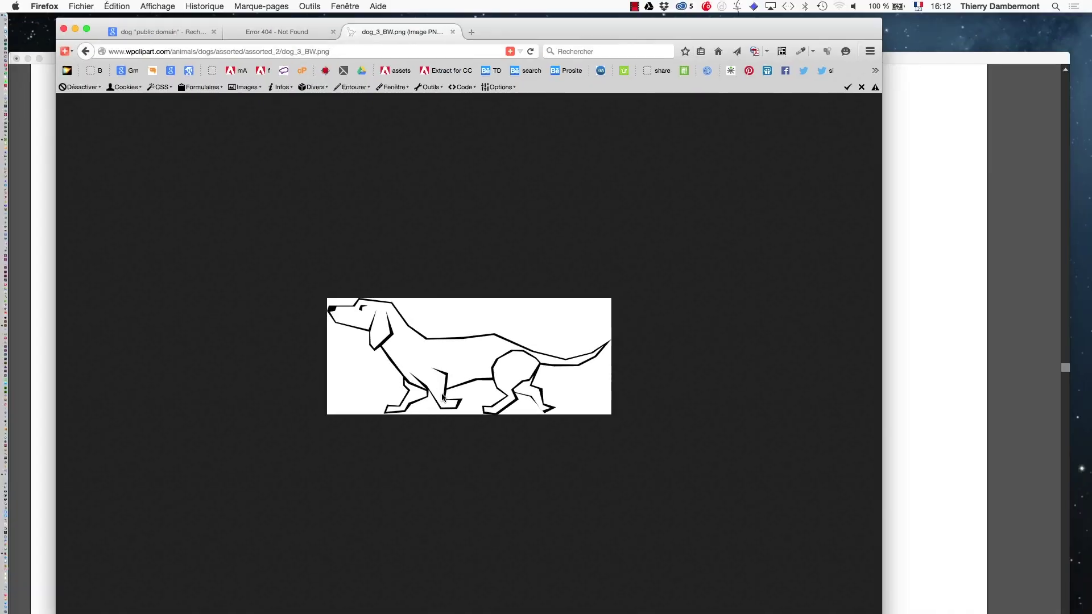
{"action": "key", "text": "super+Tab"}
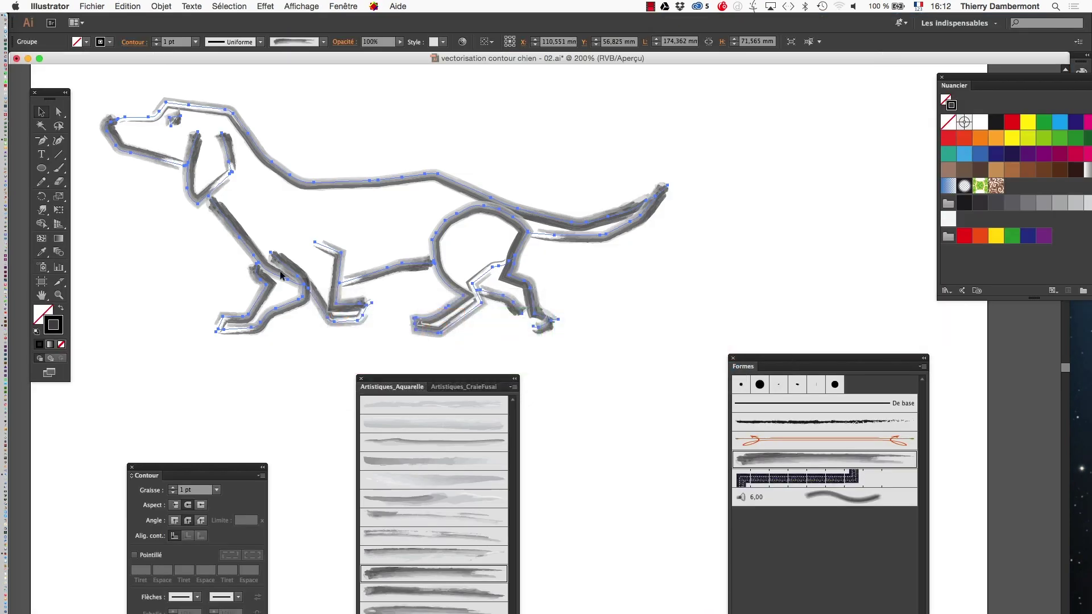
- Examine the watercolour-styled dog unselected, at reduced magnifications down to 100% with the whole artboard in view
{"action": "left_click", "coordinate": [101, 179]}
{"action": "key", "text": "space"}
{"action": "mouse_move", "coordinate": [203, 236]}
{"action": "left_mouse_down"}
{"action": "mouse_move", "coordinate": [319, 241]}
{"action": "mouse_move", "coordinate": [306, 216]}
{"action": "mouse_move", "coordinate": [321, 251]}
{"action": "mouse_move", "coordinate": [300, 277]}
{"action": "left_mouse_up"}
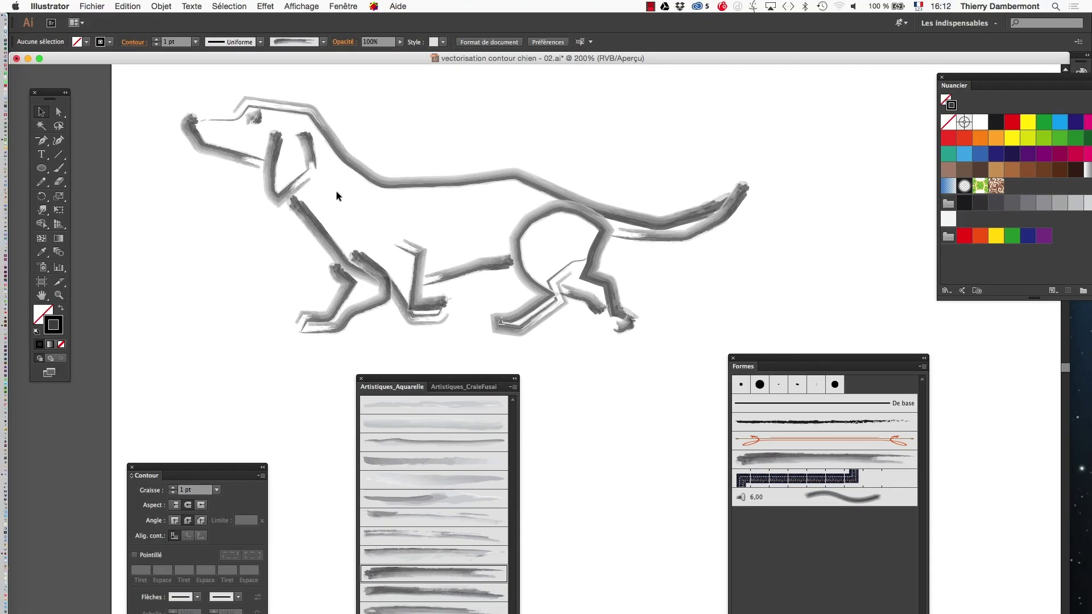
{"action": "left_click", "coordinate": [381, 203], "text": "alt+super"}
{"action": "left_click_drag", "start_coordinate": [446, 282], "coordinate": [209, 120]}
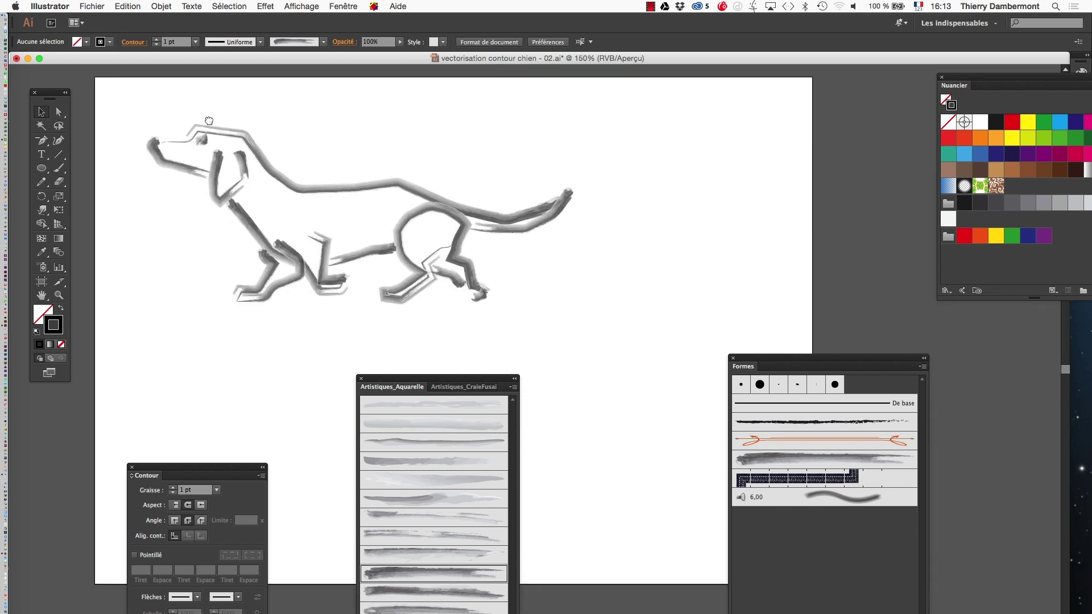
{"action": "left_click", "coordinate": [433, 249], "text": "alt+super"}
{"action": "left_click_drag", "start_coordinate": [459, 320], "coordinate": [384, 183]}
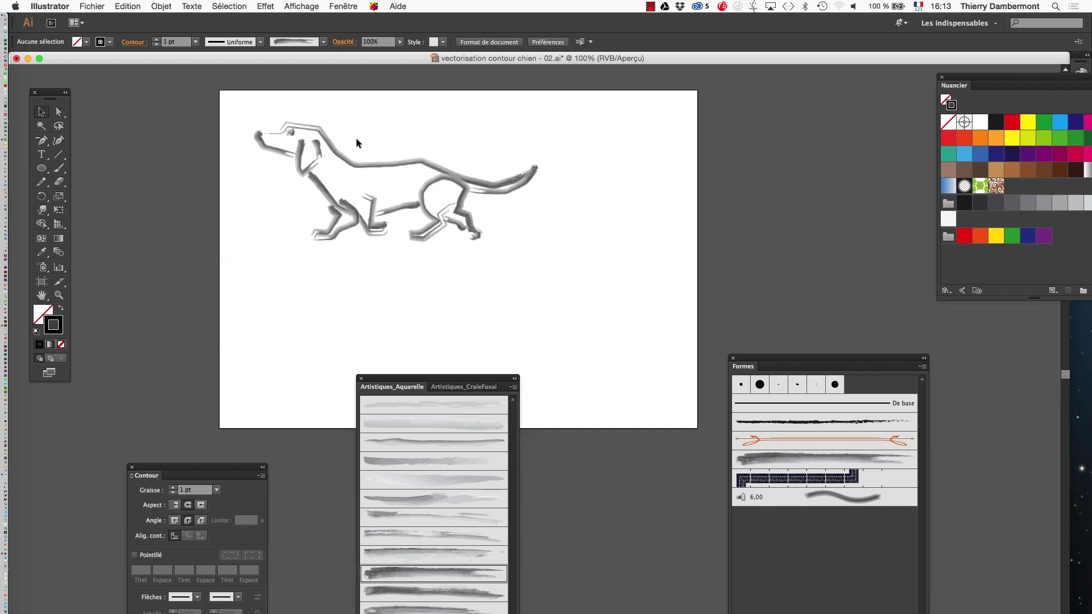
{"action": "left_click_drag", "start_coordinate": [282, 125], "coordinate": [417, 208]}
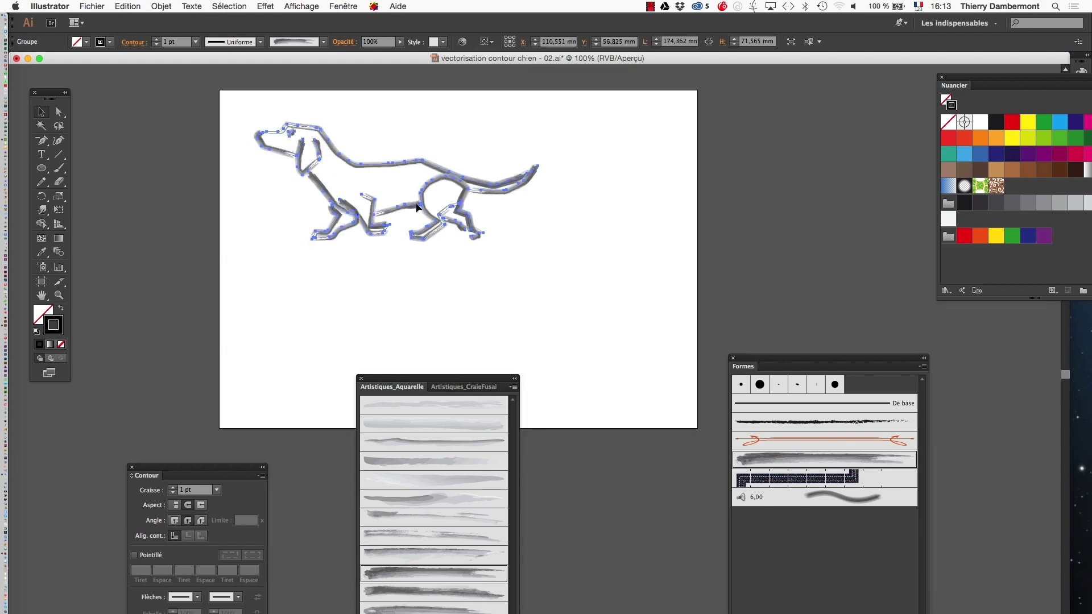
{"action": "left_click", "coordinate": [370, 248]}
{"action": "left_click", "coordinate": [382, 218]}
{"action": "left_click", "coordinate": [336, 249]}
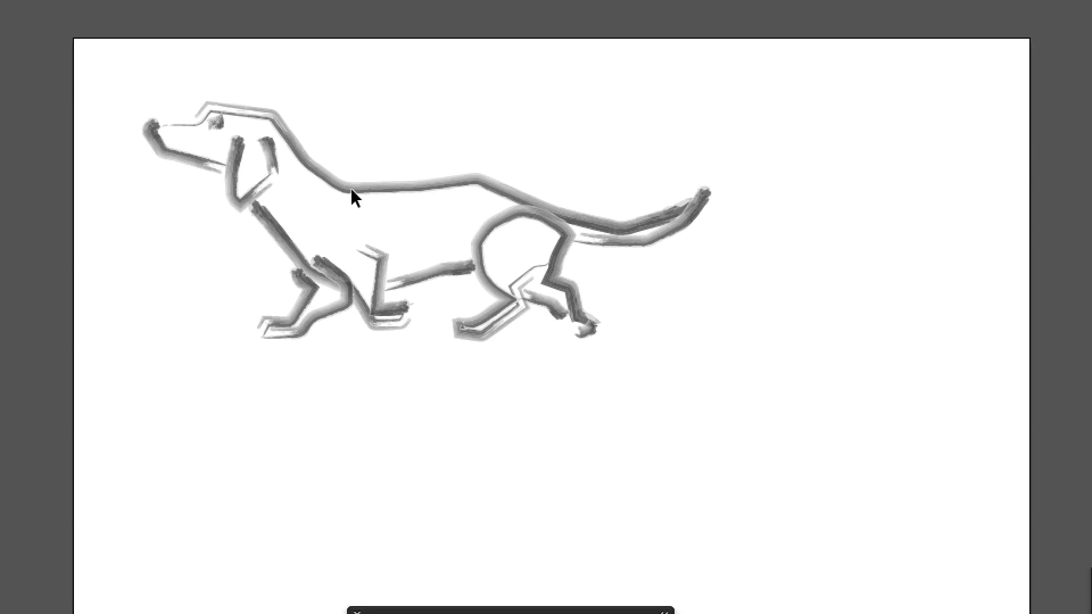
- Duplicate the dog straight below the original, in the lower half of the artboard
{"action": "left_click", "coordinate": [352, 191]}
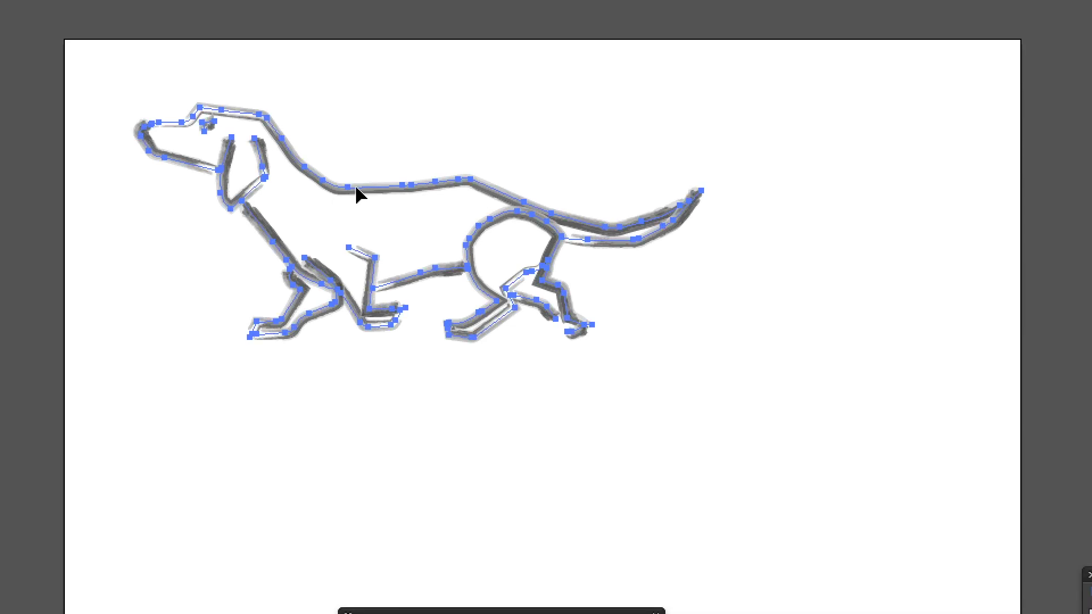
{"action": "left_click_drag", "start_coordinate": [356, 189], "coordinate": [356, 480]}
{"action": "left_click_drag", "start_coordinate": [357, 290], "coordinate": [355, 291]}
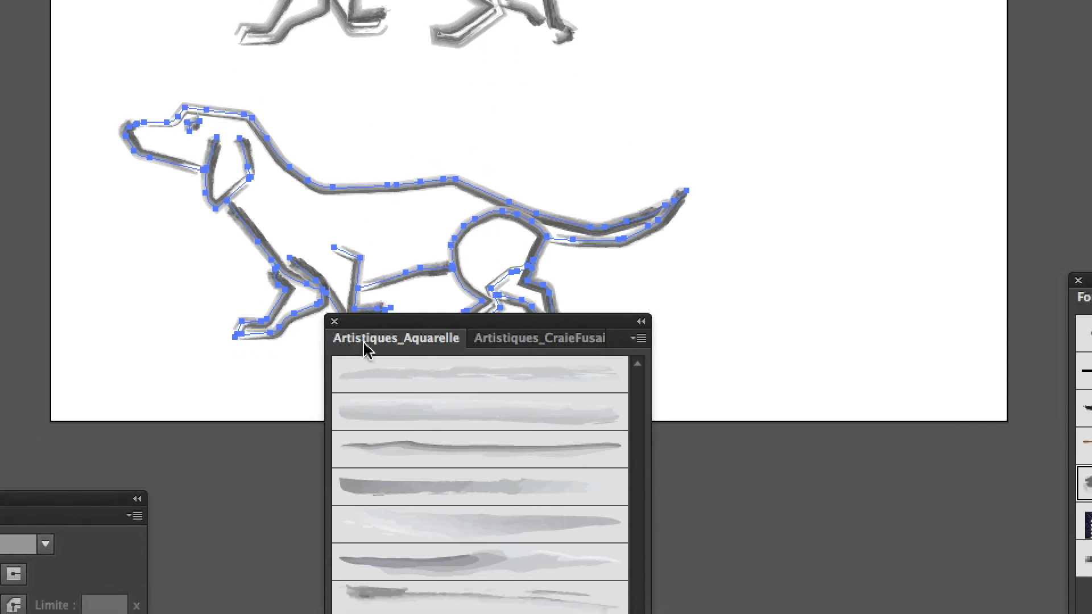
- Move the Artistiques_Aquarelle library off the dog copy, beside the two dogs, and make the panel taller
{"action": "left_click_drag", "start_coordinate": [380, 425], "coordinate": [797, 198]}
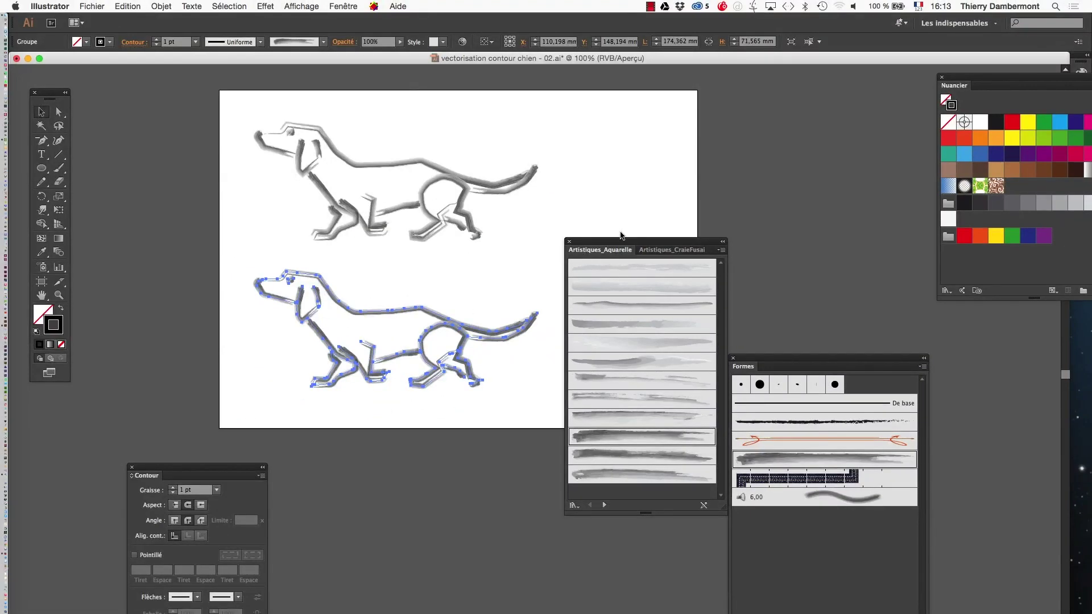
{"action": "left_click_drag", "start_coordinate": [620, 242], "coordinate": [617, 106]}
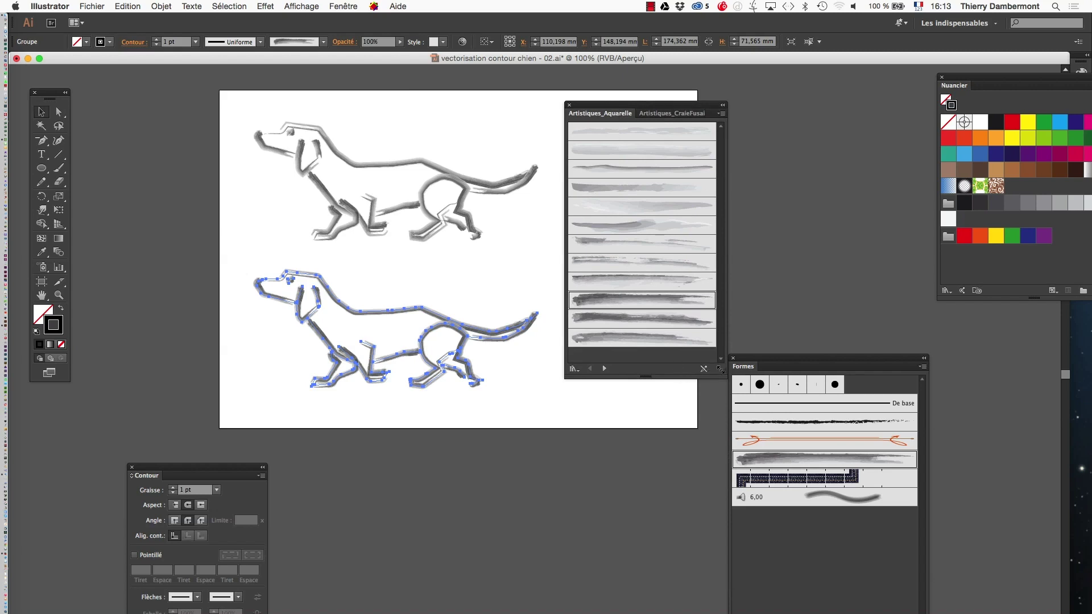
{"action": "left_click_drag", "start_coordinate": [721, 369], "coordinate": [734, 502]}
- Browse to the Artistiques_CraieFusainCrayon library and apply its fifth brush to the lower dog
{"action": "left_click", "coordinate": [604, 518]}
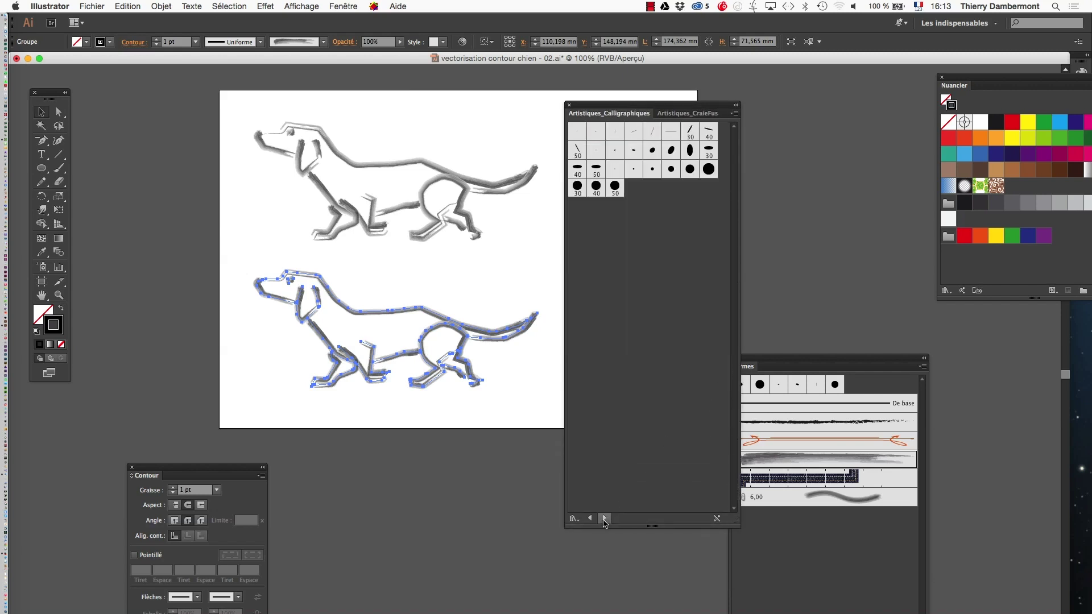
{"action": "left_click", "coordinate": [604, 518]}
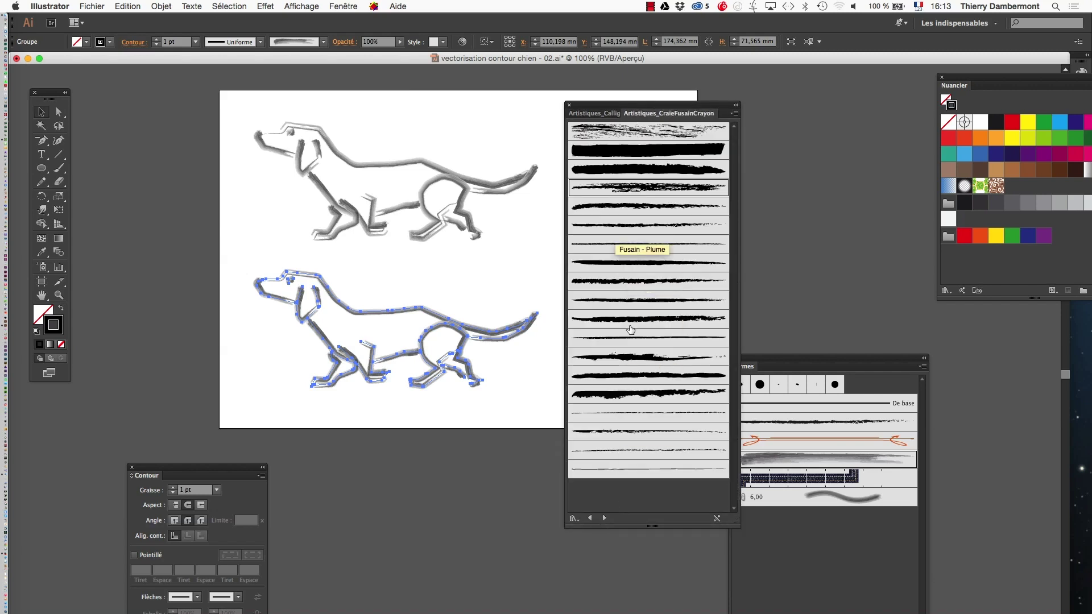
{"action": "left_click", "coordinate": [612, 208]}
- Browse to the Artistiques_Effilage library and try several of its brushes on the lower dog, ending with the last one
{"action": "left_click", "coordinate": [604, 518]}
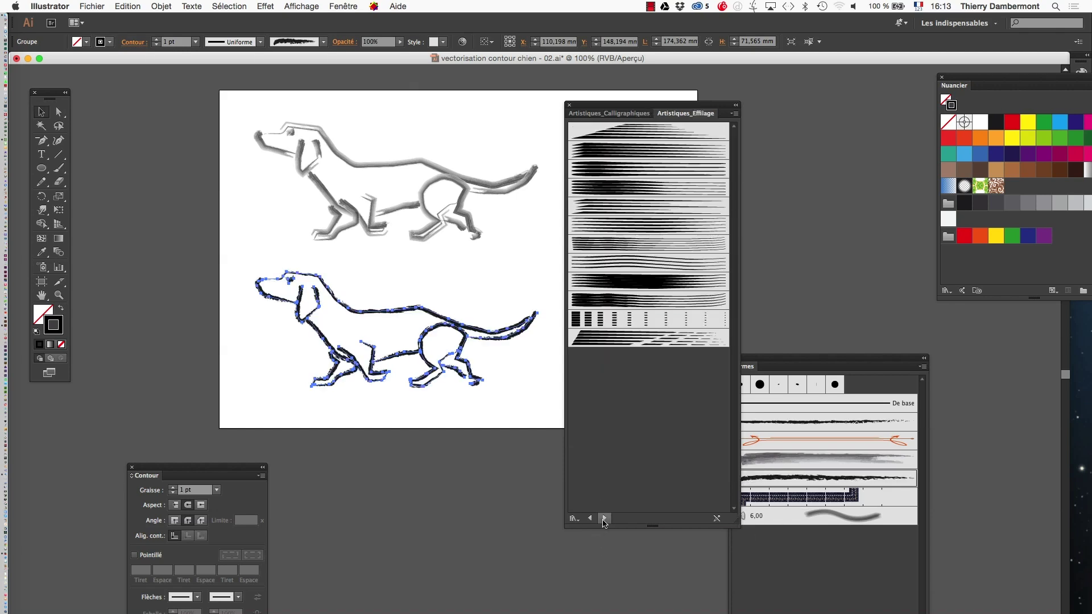
{"action": "left_click", "coordinate": [628, 249]}
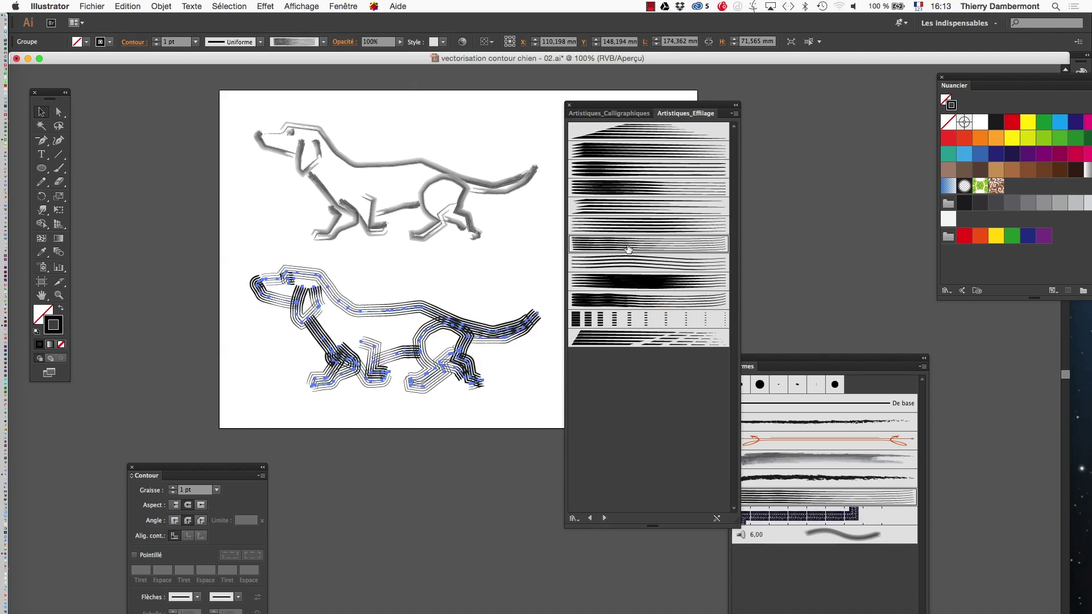
{"action": "left_click", "coordinate": [626, 338]}
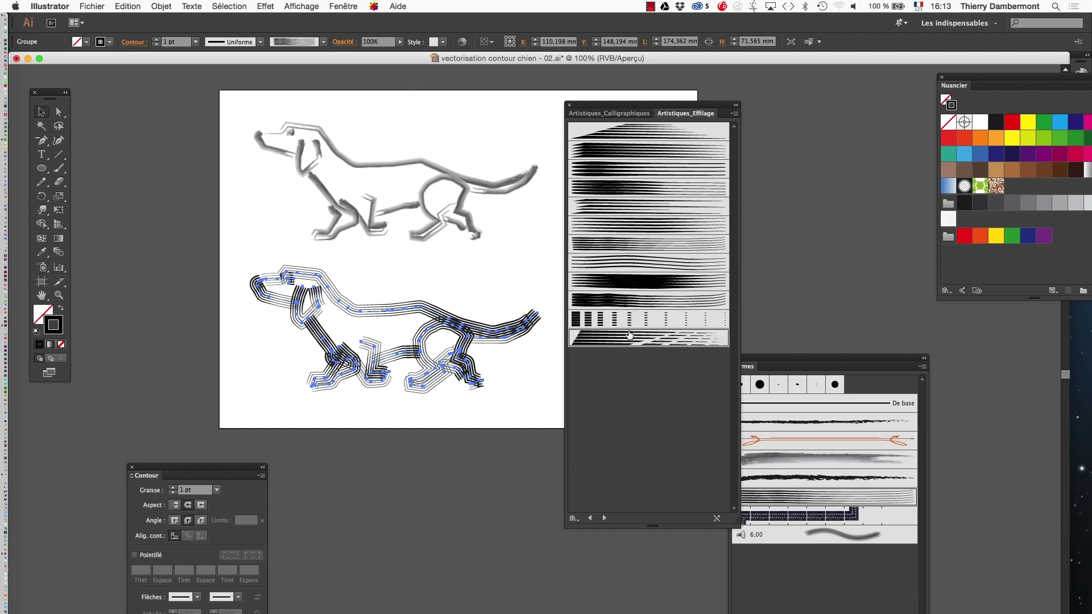
{"action": "left_click", "coordinate": [625, 300]}
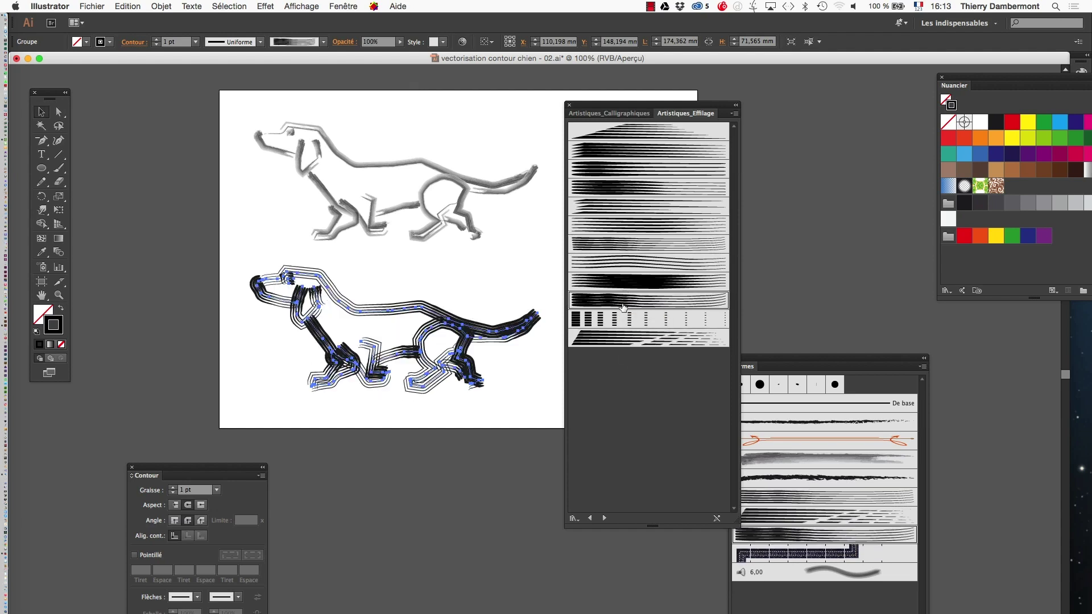
{"action": "left_click", "coordinate": [653, 161]}
{"action": "left_click", "coordinate": [643, 137]}
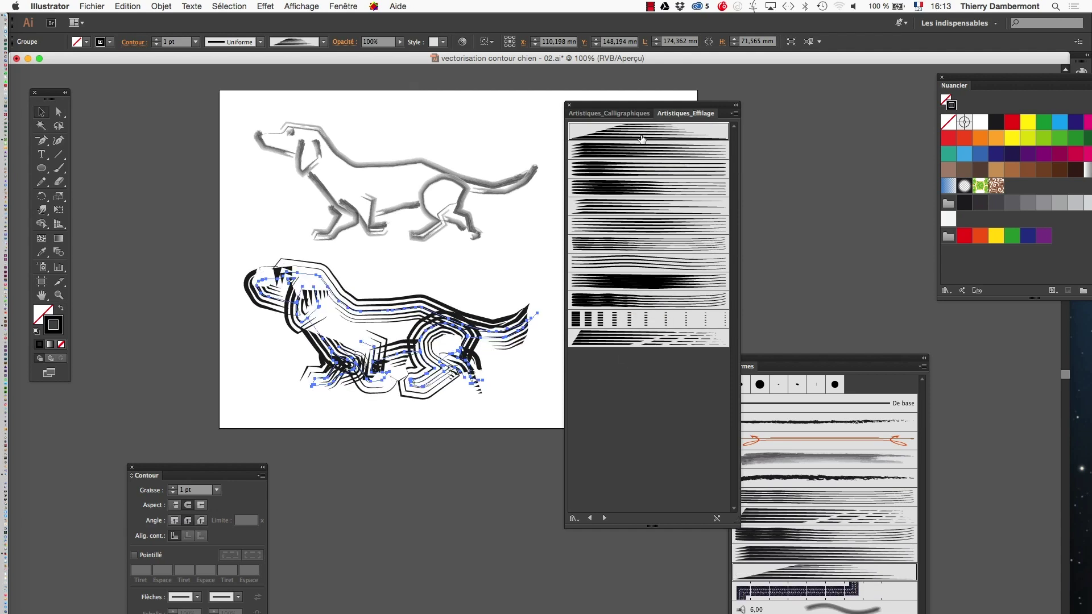
{"action": "left_click", "coordinate": [627, 207]}
{"action": "left_click", "coordinate": [632, 340]}
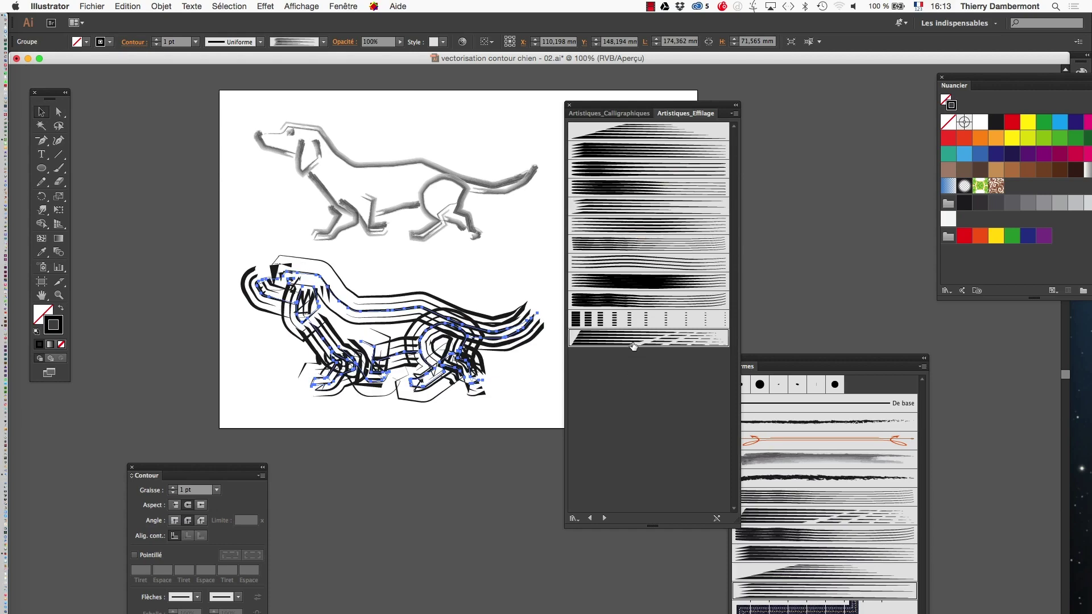
- Set the fixed width of the Effilage 12 brush to 26% and apply the change to the existing contours
{"action": "double_click", "coordinate": [844, 516]}
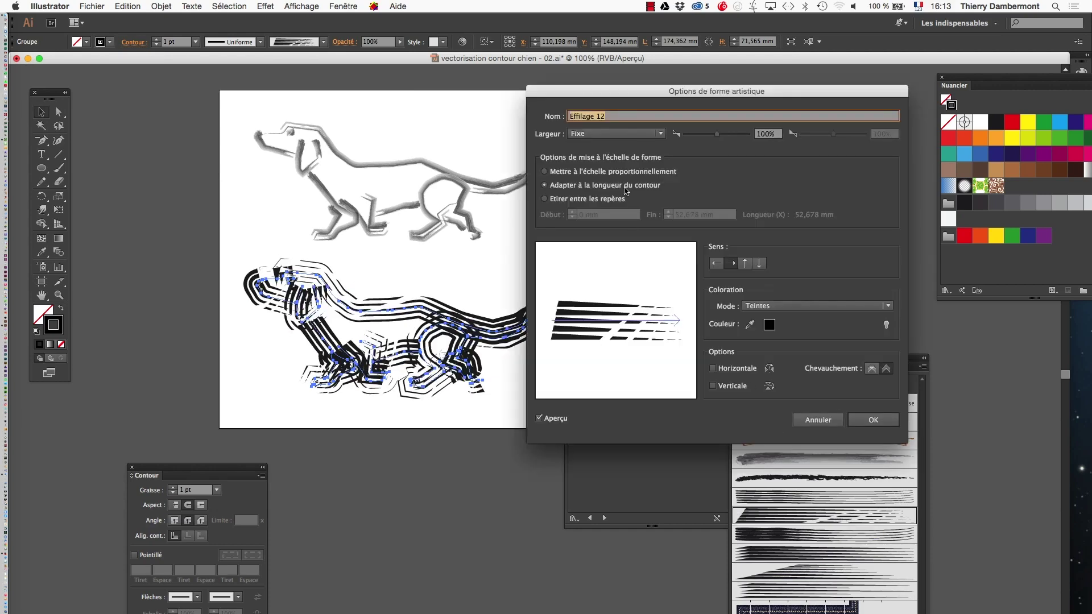
{"action": "left_click_drag", "start_coordinate": [692, 135], "coordinate": [693, 137]}
{"action": "left_click", "coordinate": [866, 421]}
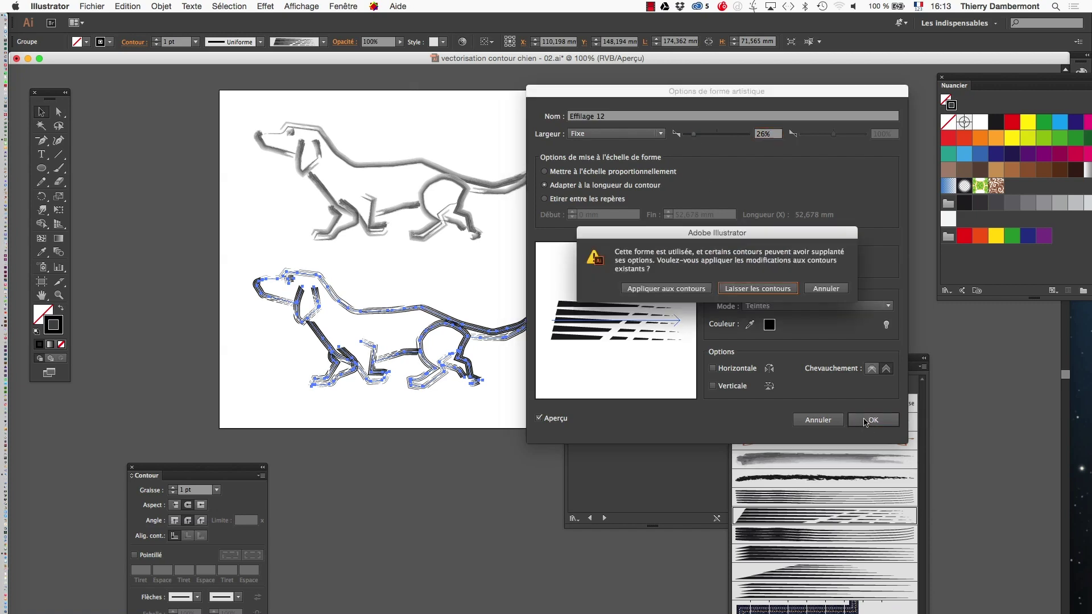
{"action": "left_click", "coordinate": [696, 288]}
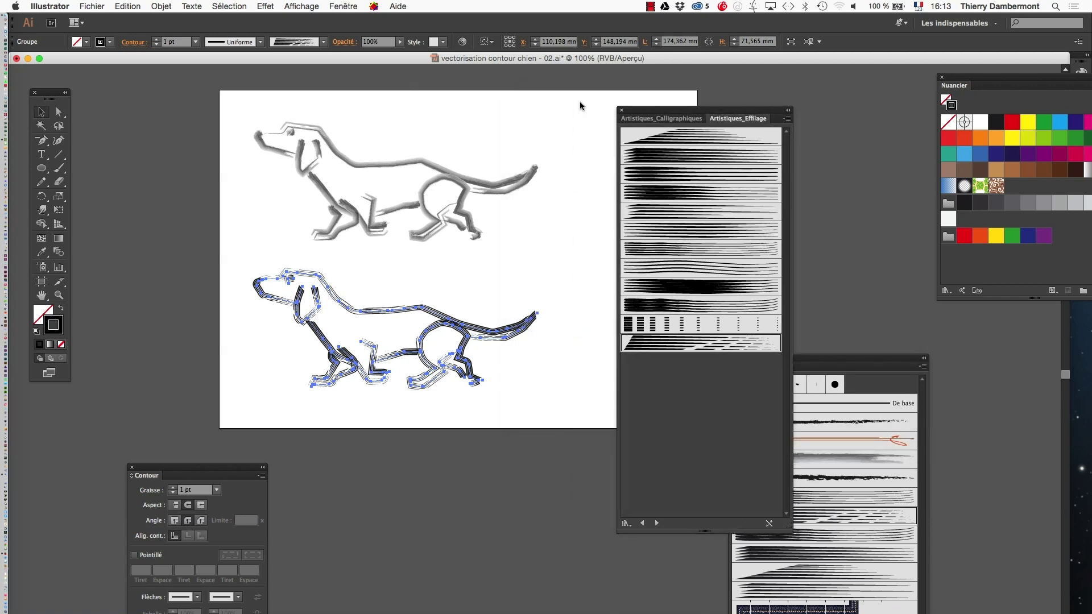
{"action": "left_click", "coordinate": [566, 278]}
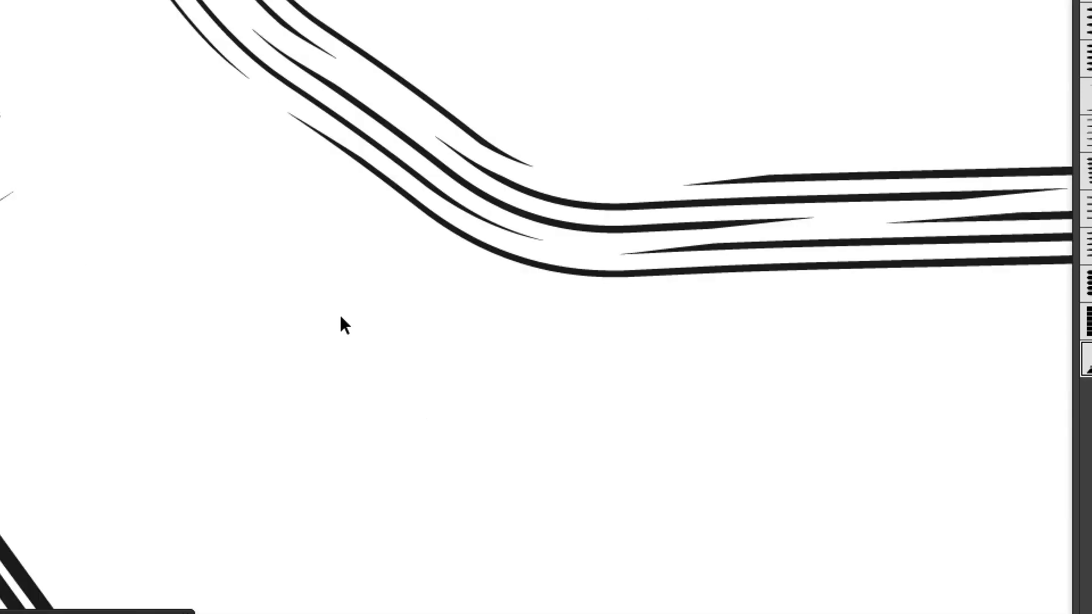
- Duplicate the lower dog straight across to the right of the original, partly beyond the artboard edge
{"action": "scroll", "coordinate": [341, 318], "scroll_direction": "down", "scroll_amount": 6}
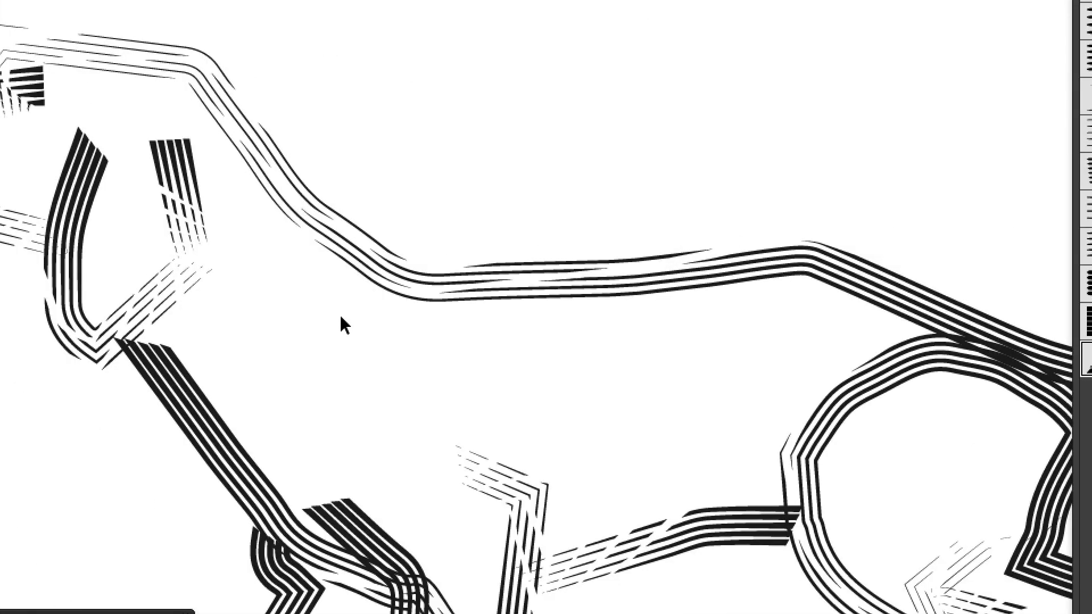
{"action": "scroll", "coordinate": [341, 318], "scroll_direction": "down", "scroll_amount": 5}
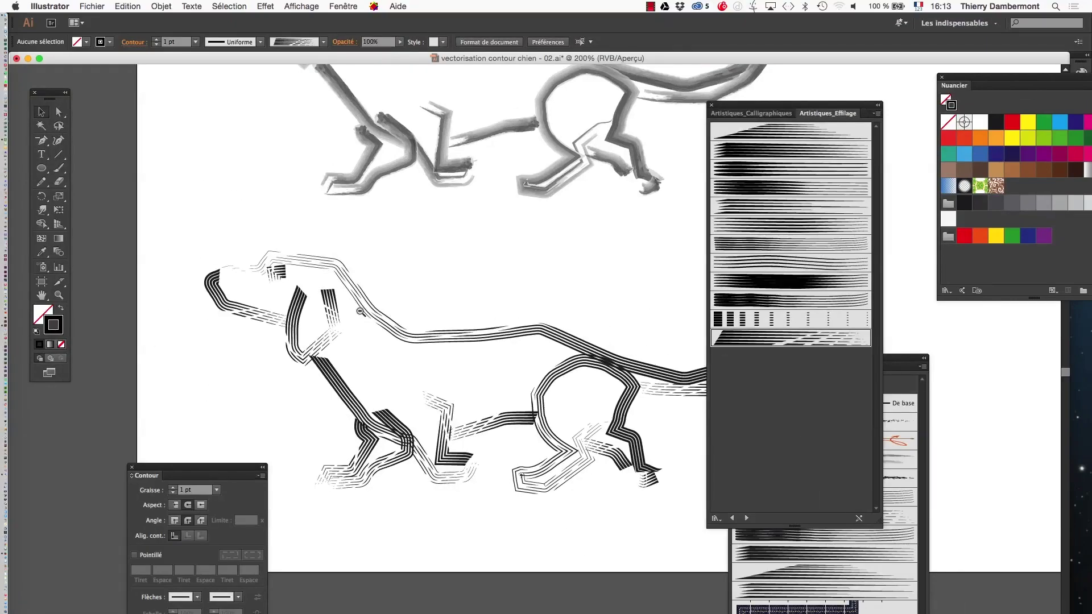
{"action": "left_click", "coordinate": [359, 317], "text": "alt+super"}
{"action": "left_click", "coordinate": [360, 317], "text": "alt+super"}
{"action": "left_click_drag", "start_coordinate": [666, 384], "coordinate": [155, 292]}
{"action": "left_click", "coordinate": [298, 341]}
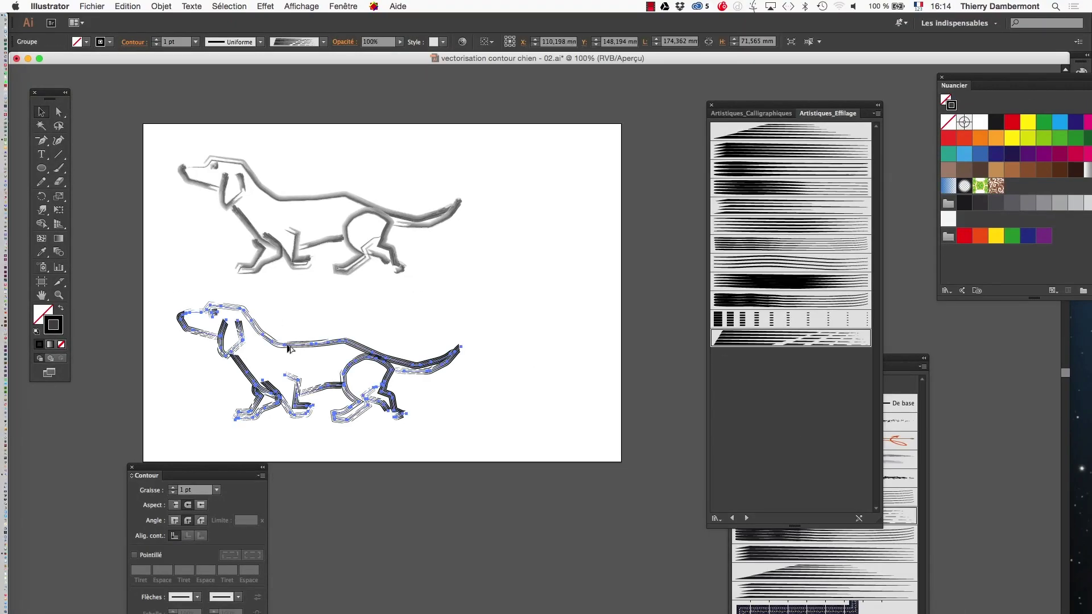
{"action": "left_click_drag", "start_coordinate": [292, 348], "coordinate": [518, 347]}
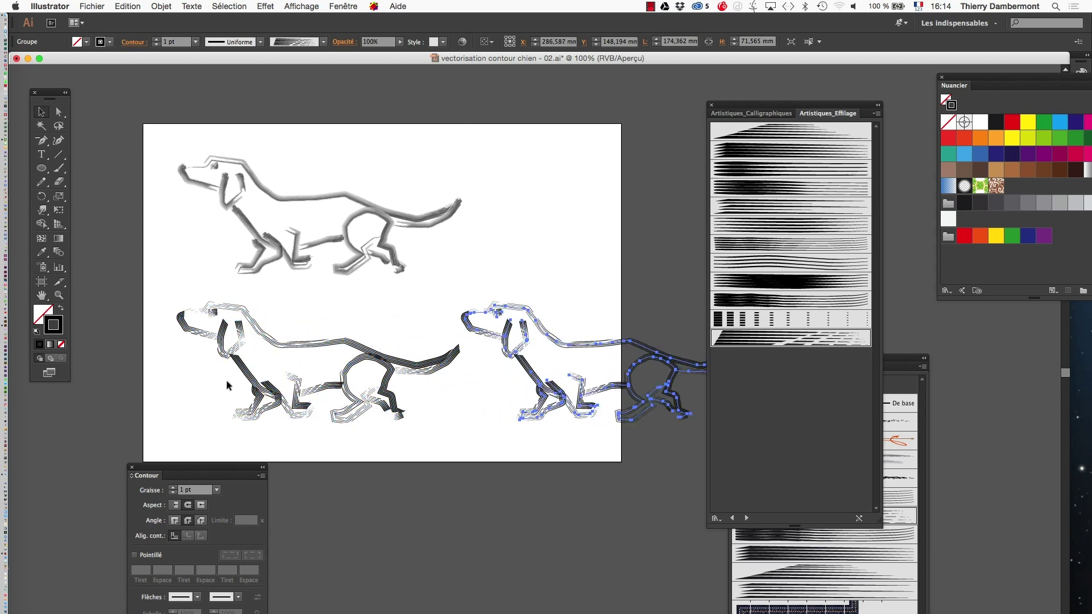
- Widen the artboard to the right to about 400 mm so that it contains the new dog copy
{"action": "left_click", "coordinate": [41, 281]}
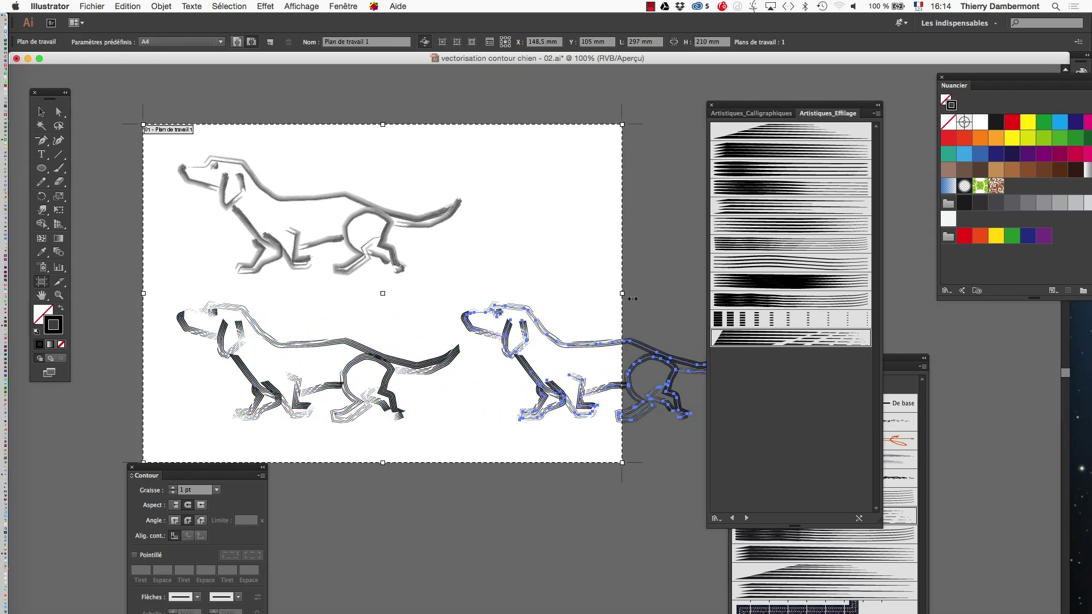
{"action": "left_click_drag", "start_coordinate": [632, 299], "coordinate": [789, 297]}
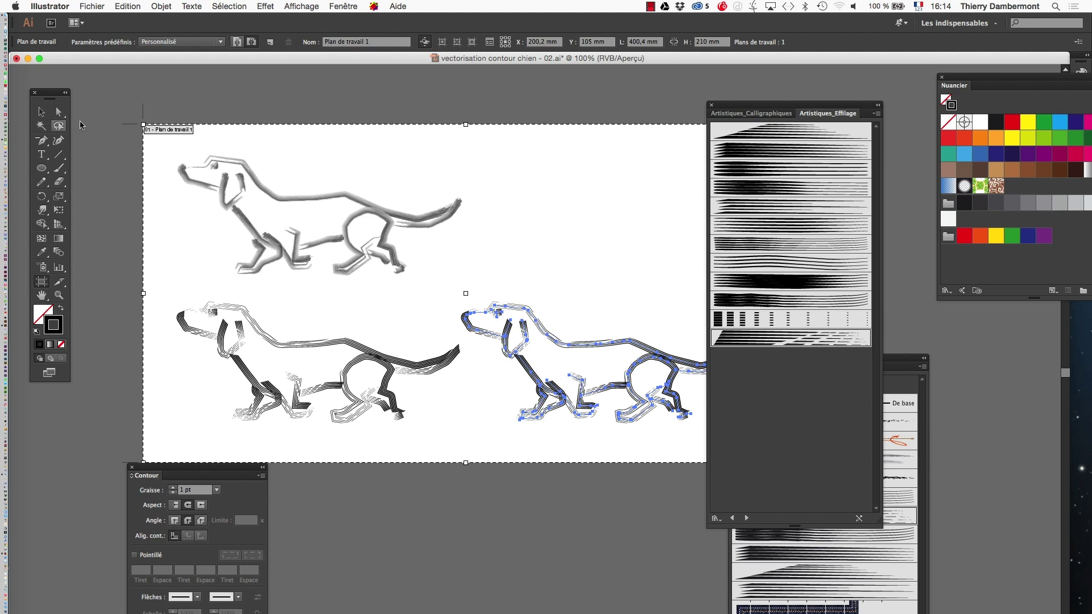
{"action": "left_click", "coordinate": [42, 112]}
- Browse to the Artistiques_Pinceau library and apply the Pinceau à sec 7 brush to the lower-right dog
{"action": "left_click_drag", "start_coordinate": [581, 518], "coordinate": [430, 471]}
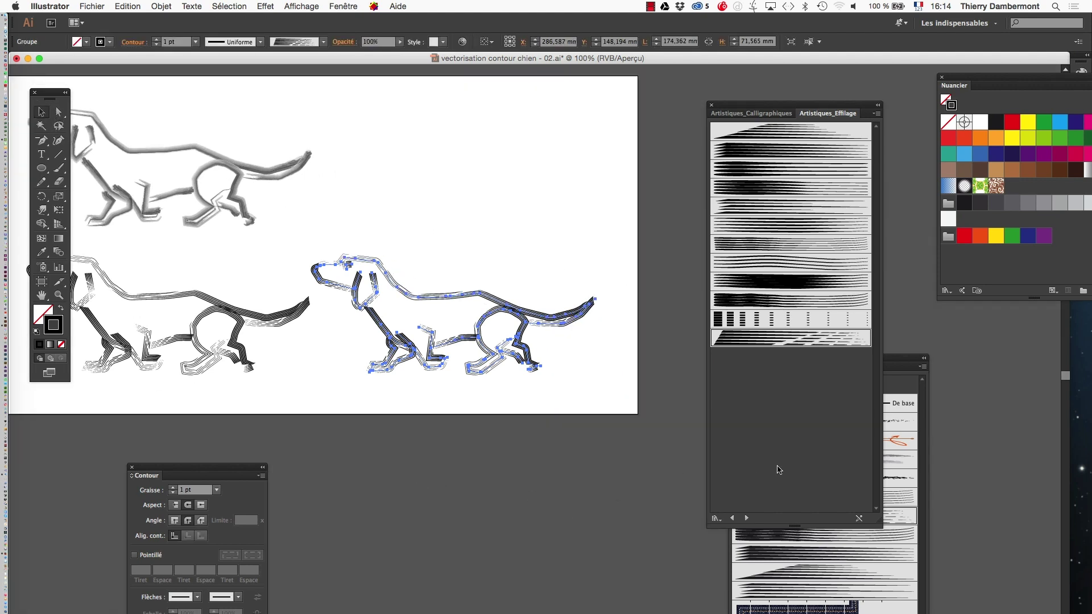
{"action": "left_click", "coordinate": [747, 518]}
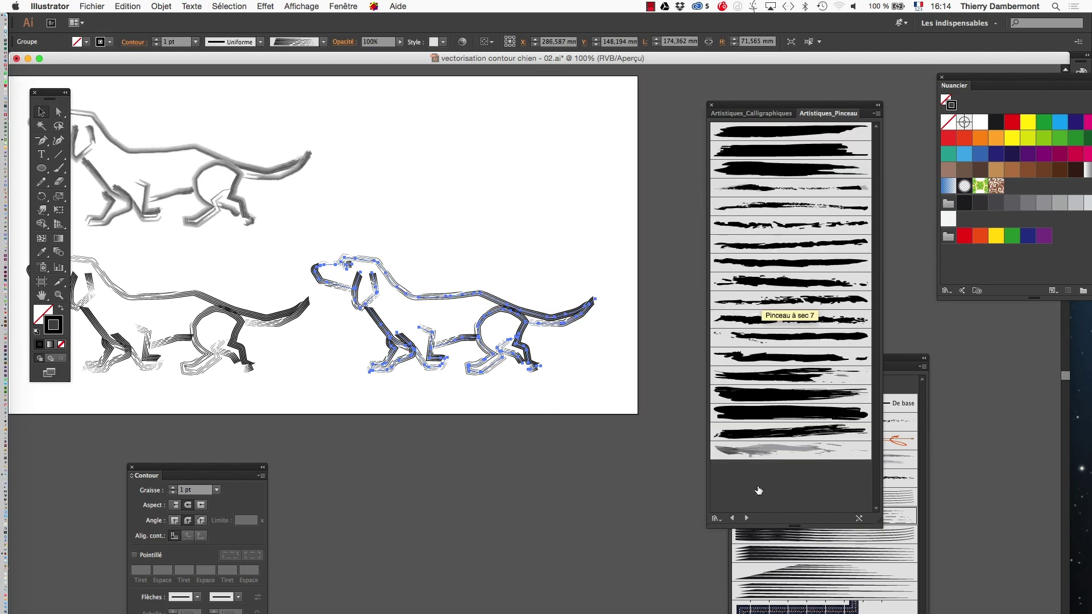
{"action": "left_click", "coordinate": [770, 302]}
{"action": "left_click", "coordinate": [504, 407]}
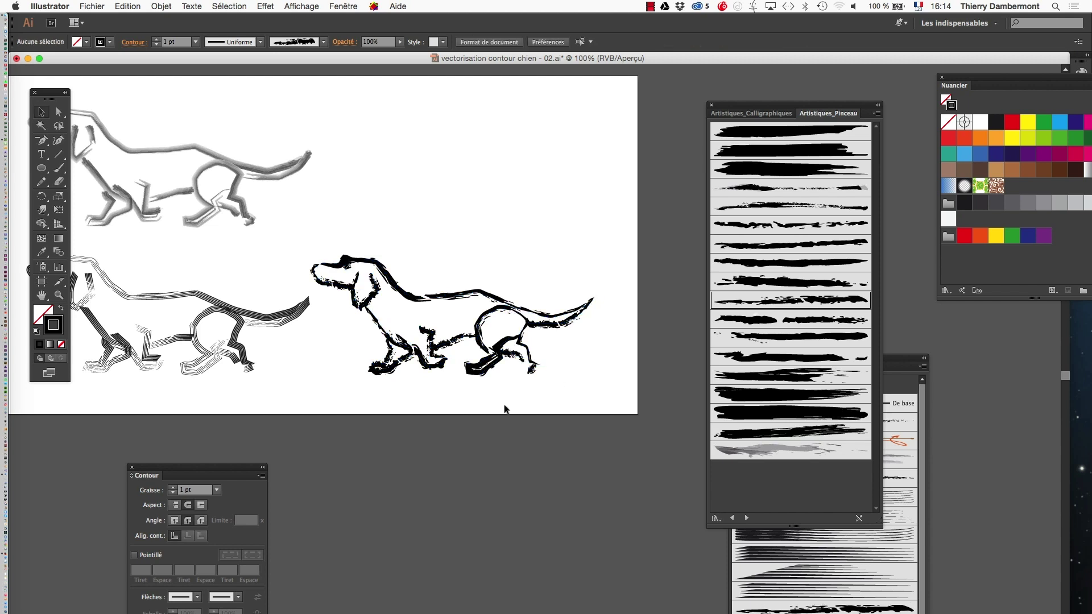
- Duplicate the lower-right dog straight above and apply the last brush of the Artistiques_Pinceau library to the copy
{"action": "left_click_drag", "start_coordinate": [390, 393], "coordinate": [511, 387]}
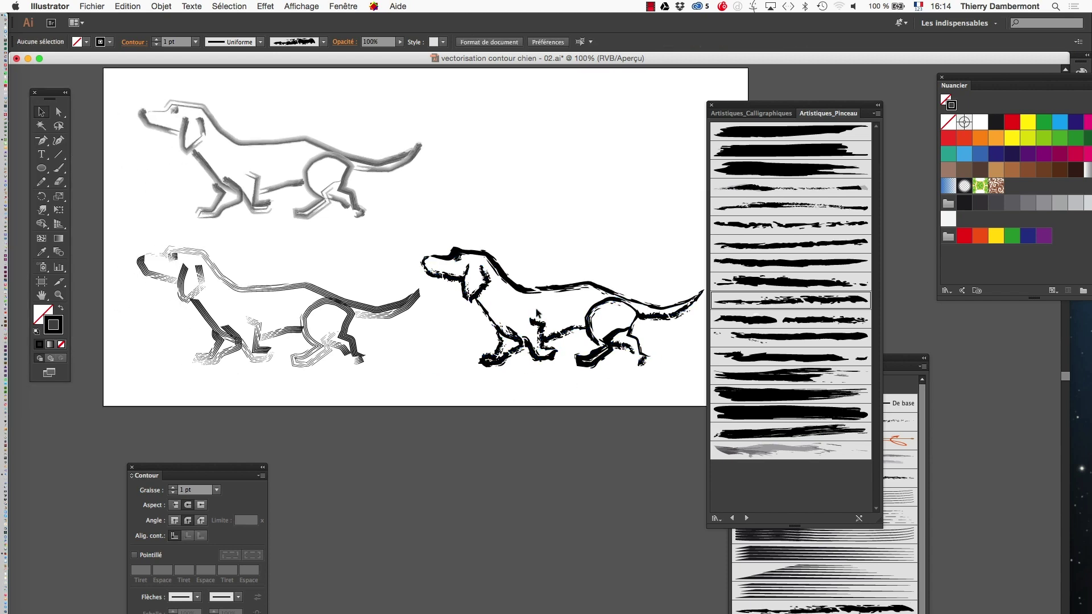
{"action": "left_click_drag", "start_coordinate": [540, 291], "coordinate": [545, 149]}
{"action": "left_click", "coordinate": [785, 451]}
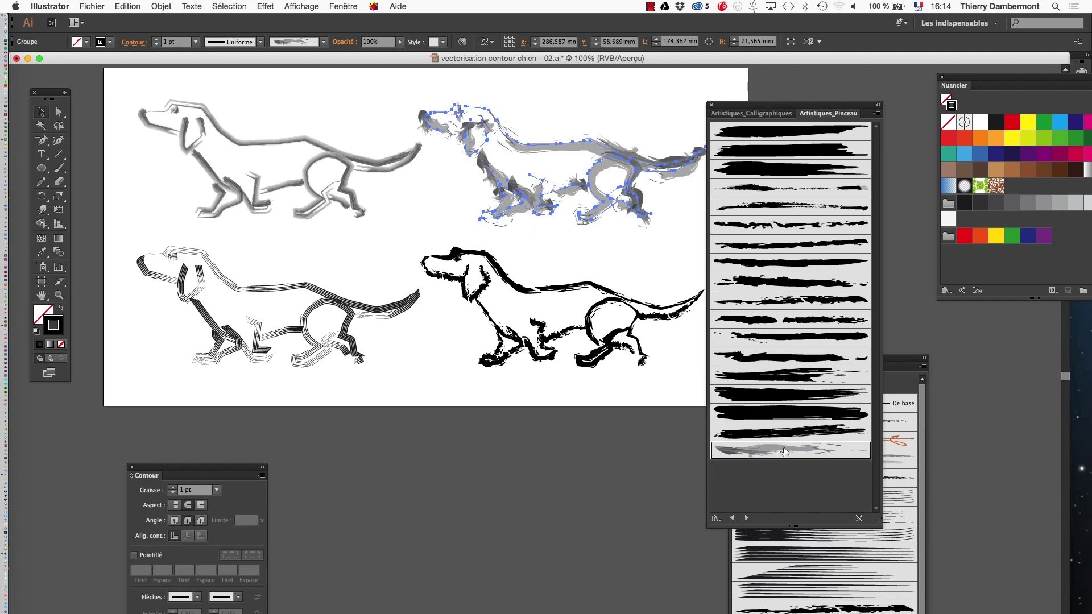
{"action": "left_click", "coordinate": [531, 384]}
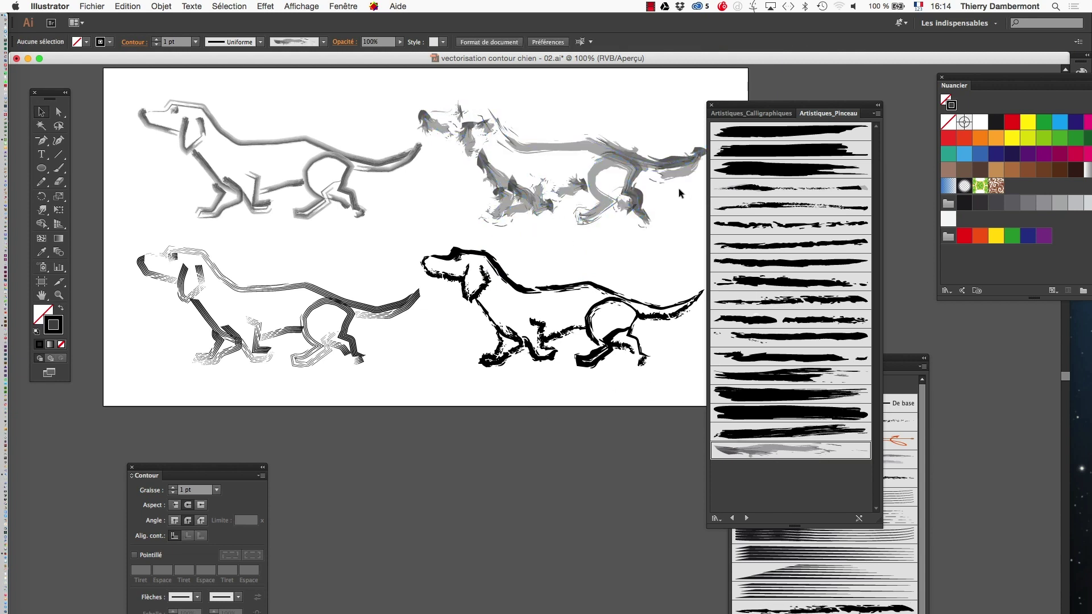
- Move the Artistiques_Pinceau library down beside the Formes panel, clear of the upper-right dog
{"action": "left_click", "coordinate": [574, 140]}
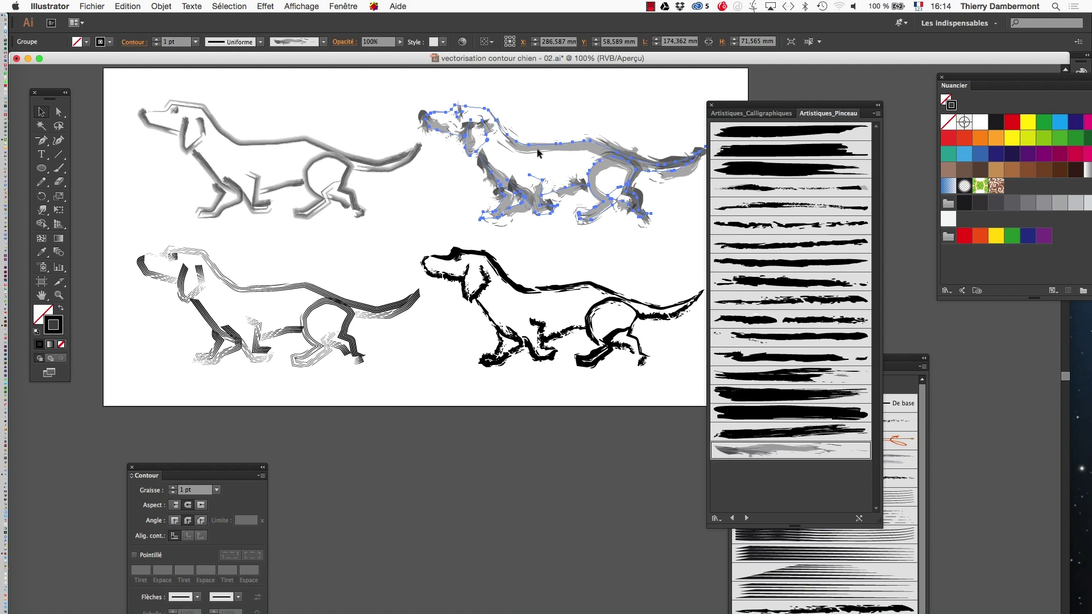
{"action": "left_click", "coordinate": [534, 237]}
{"action": "mouse_move", "coordinate": [747, 105]}
{"action": "left_mouse_down"}
{"action": "mouse_move", "coordinate": [845, 161]}
{"action": "mouse_move", "coordinate": [592, 367]}
{"action": "left_mouse_up"}
- Hide the panels and examine the brush rendering of the four dogs at closer zoom
{"action": "left_click", "coordinate": [445, 248]}
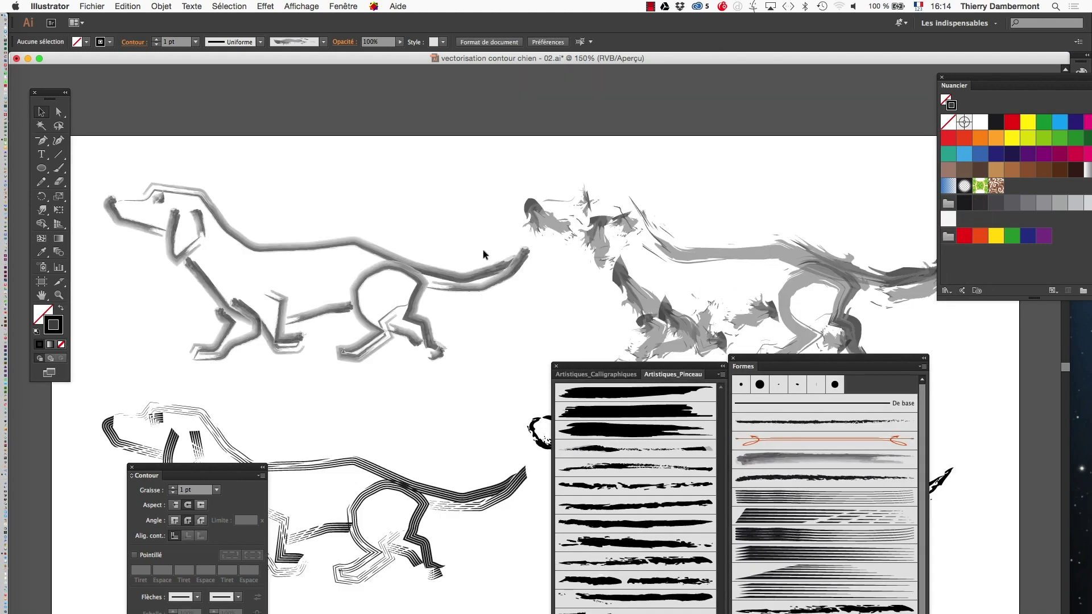
{"action": "key", "text": "Tab"}
{"action": "scroll", "coordinate": [523, 325], "scroll_direction": "down", "scroll_amount": 2}
{"action": "left_click_drag", "start_coordinate": [524, 325], "coordinate": [529, 297]}
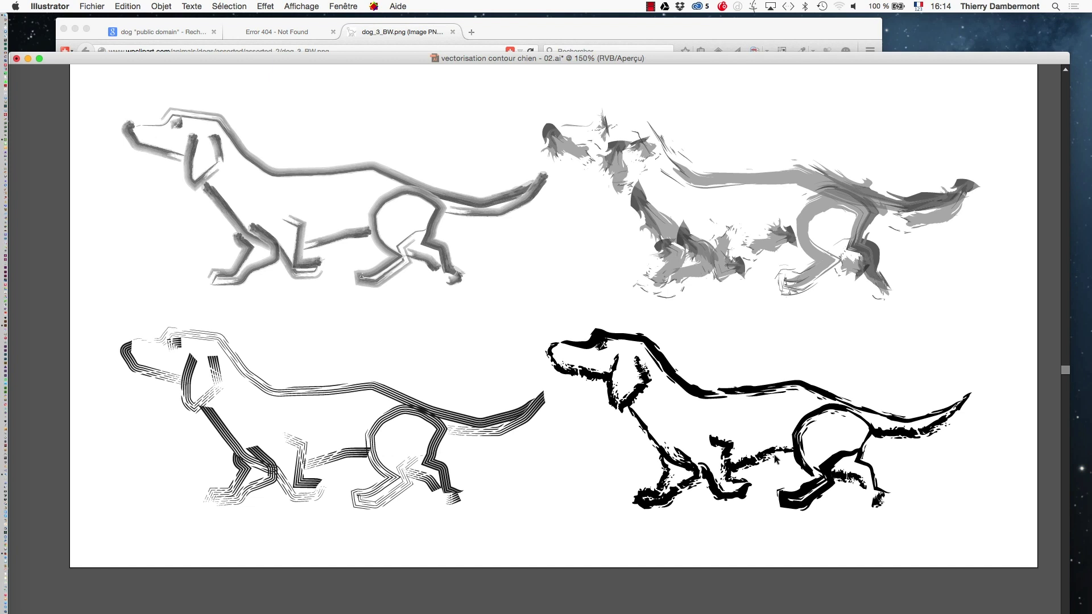
{"action": "left_click", "coordinate": [646, 131]}
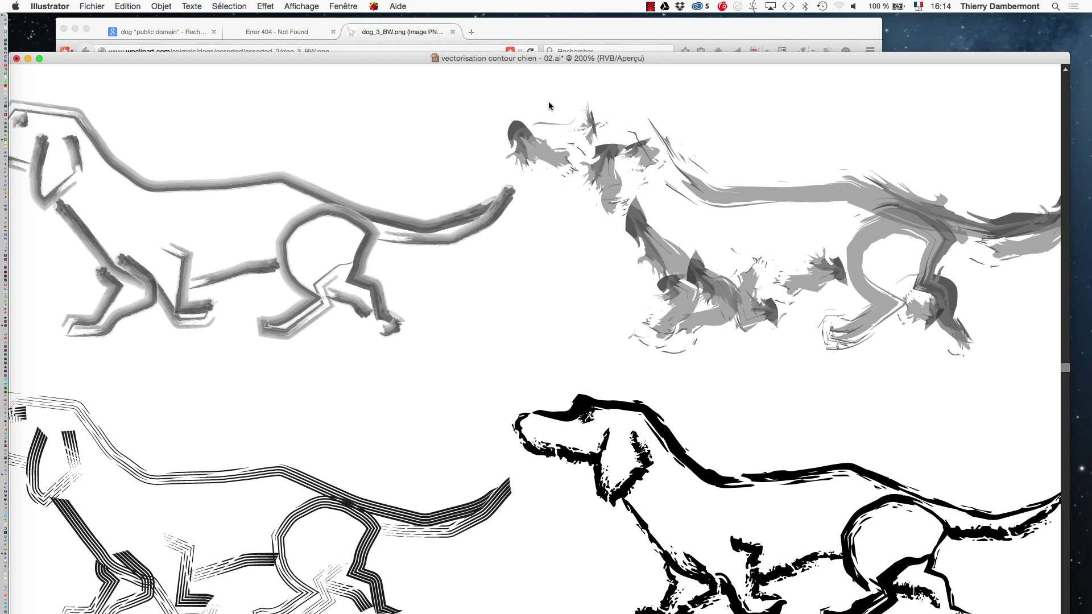
{"action": "scroll", "coordinate": [375, 88], "scroll_direction": "right", "scroll_amount": 2}
{"action": "key", "text": "Tab"}
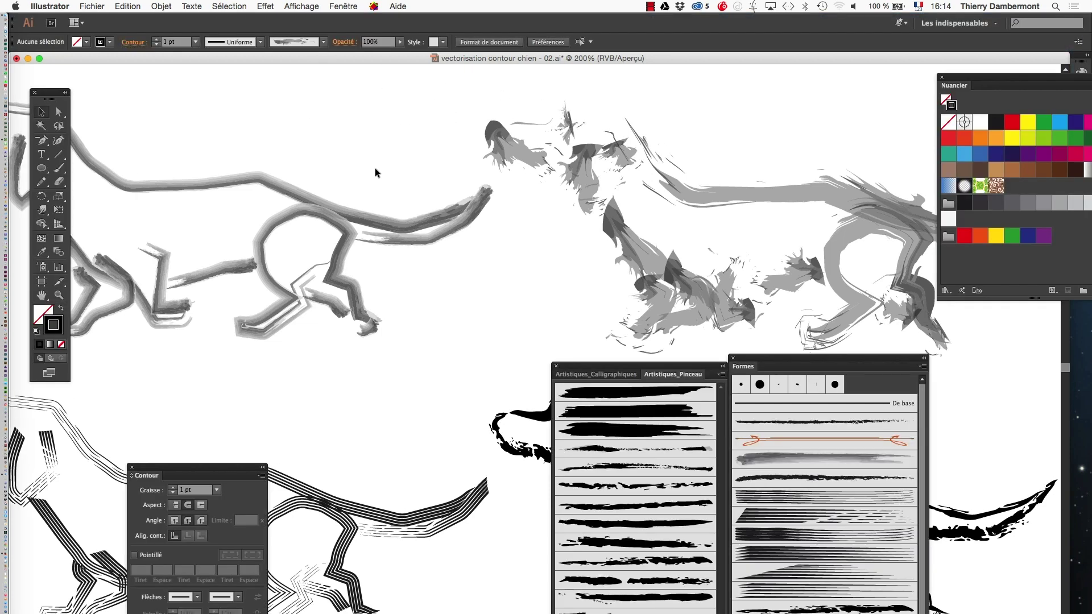
{"action": "key", "text": "Tab"}
- Select only the back contour of the upper-right dog, try the Fusain brush on it, and end with Pinceau à sec 7
{"action": "mouse_move", "coordinate": [543, 116]}
{"action": "left_mouse_down"}
{"action": "mouse_move", "coordinate": [529, 98]}
{"action": "mouse_move", "coordinate": [536, 111]}
{"action": "left_mouse_up"}
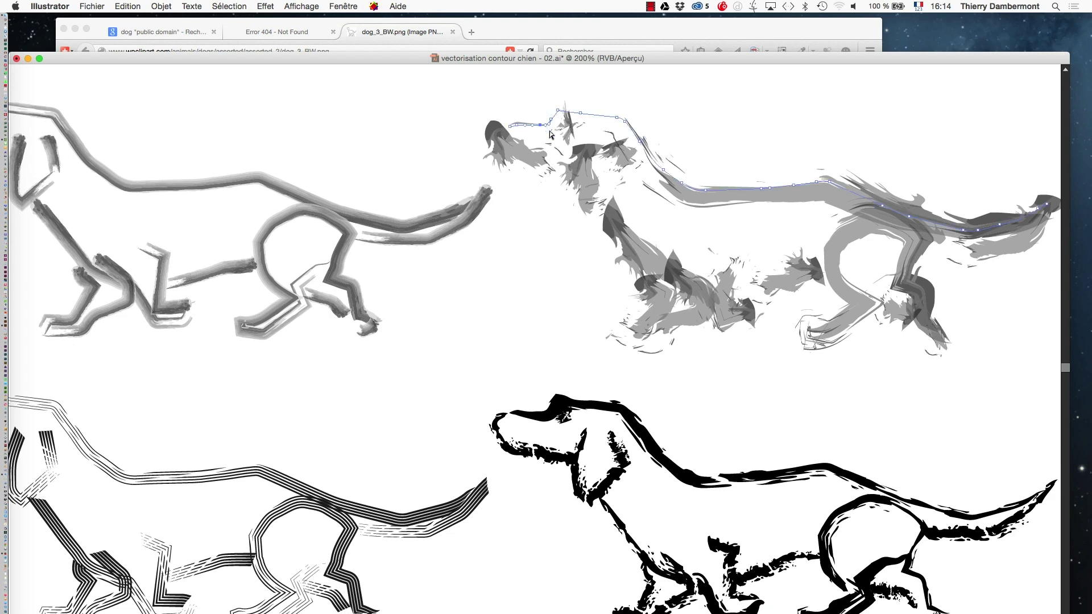
{"action": "scroll", "coordinate": [550, 134], "scroll_direction": "up", "scroll_amount": 2}
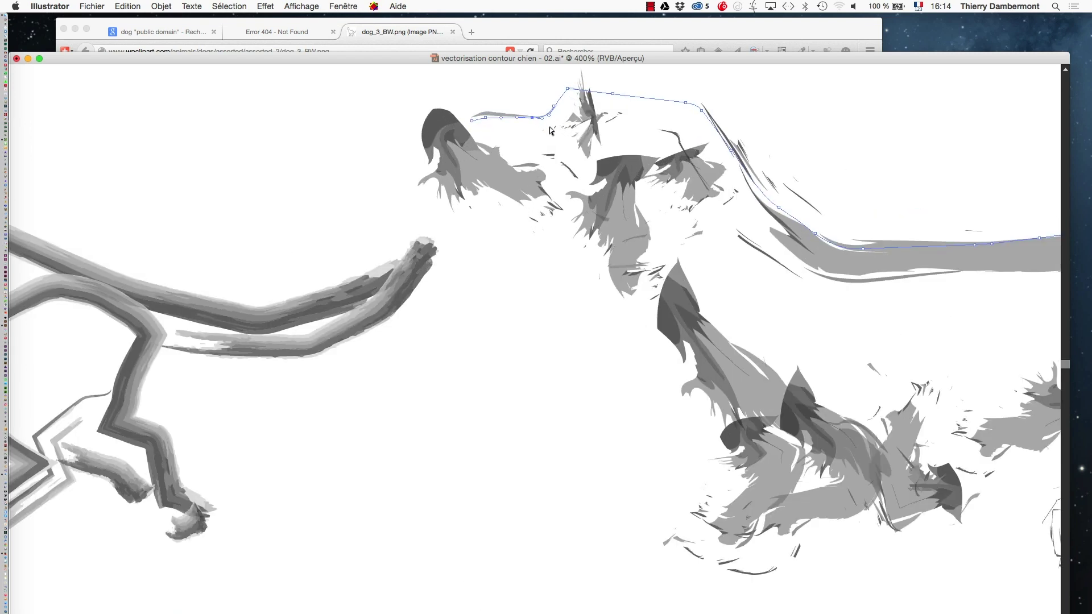
{"action": "left_click_drag", "start_coordinate": [551, 121], "coordinate": [540, 100]}
{"action": "scroll", "coordinate": [550, 121], "scroll_direction": "down", "scroll_amount": 2}
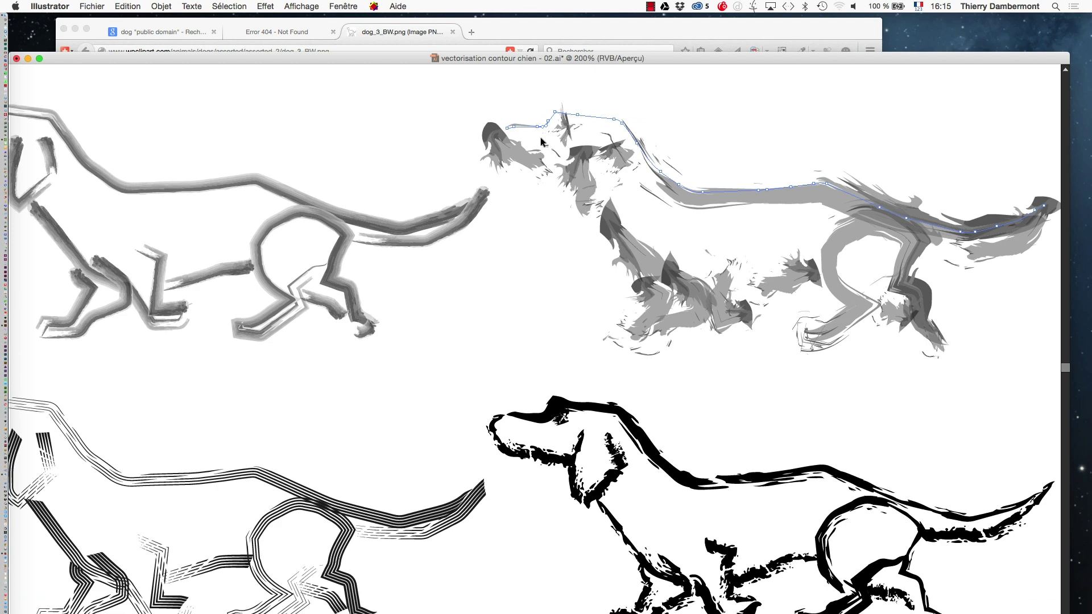
{"action": "key", "text": "Tab"}
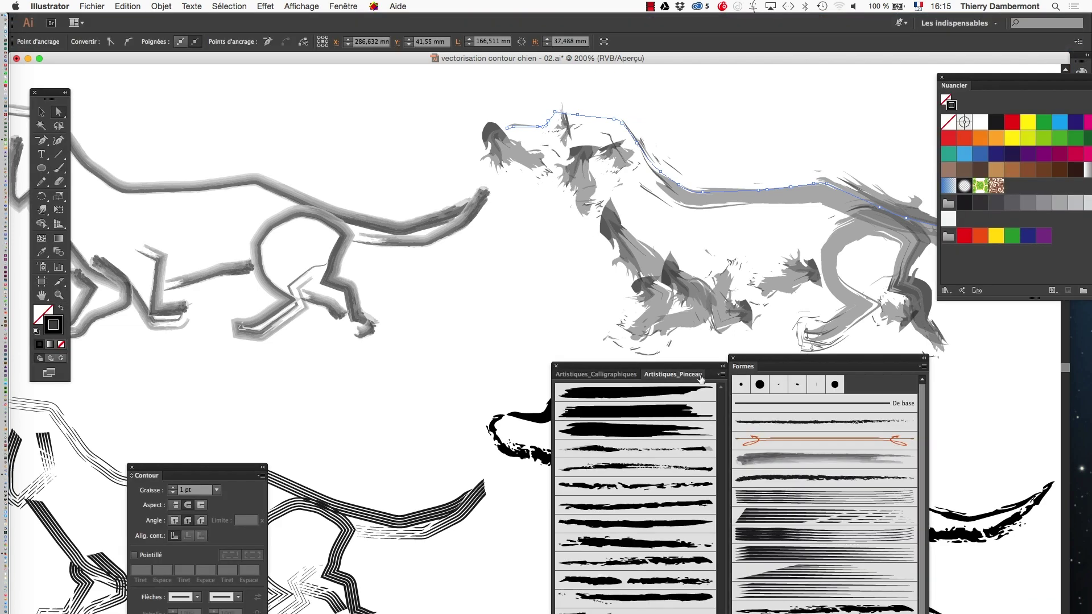
{"action": "left_click", "coordinate": [804, 481]}
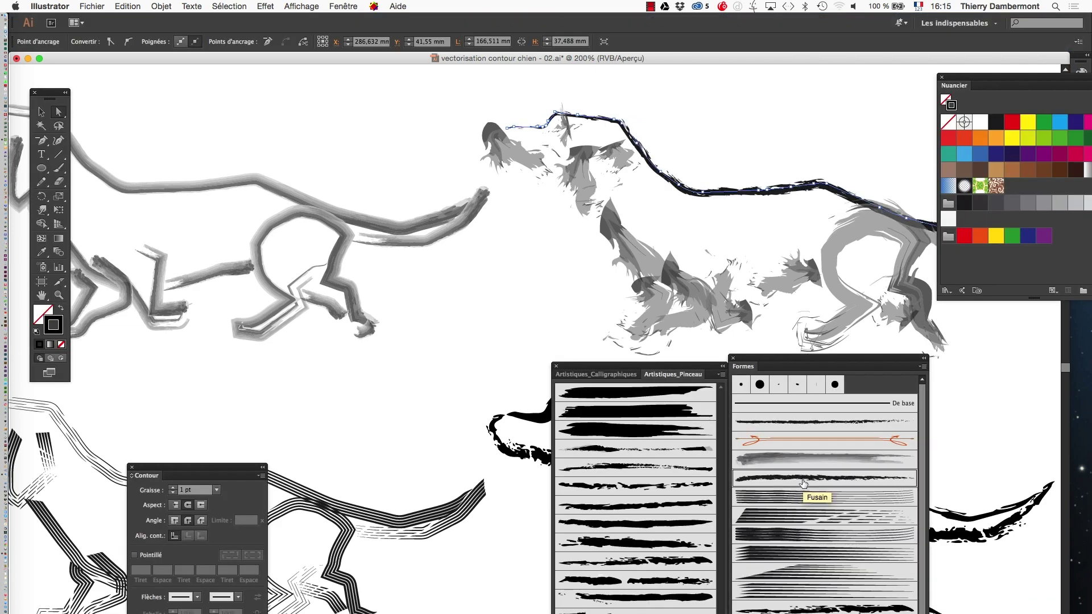
{"action": "scroll", "coordinate": [463, 225], "scroll_direction": "right", "scroll_amount": 8}
{"action": "scroll", "coordinate": [463, 225], "scroll_direction": "down", "scroll_amount": 1}
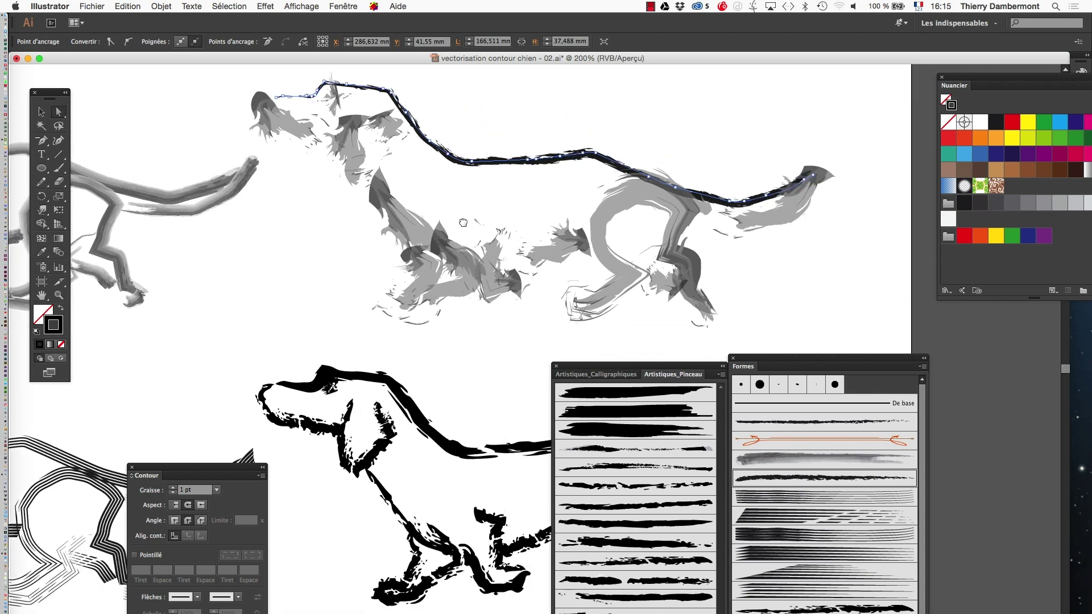
{"action": "left_click", "coordinate": [802, 613]}
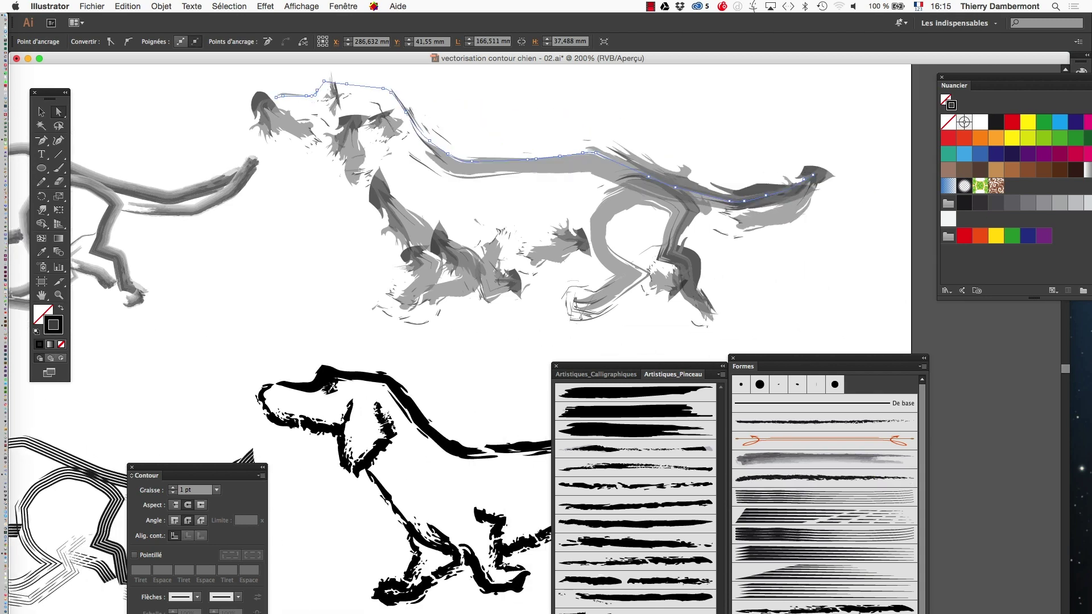
{"action": "left_click", "coordinate": [802, 606]}
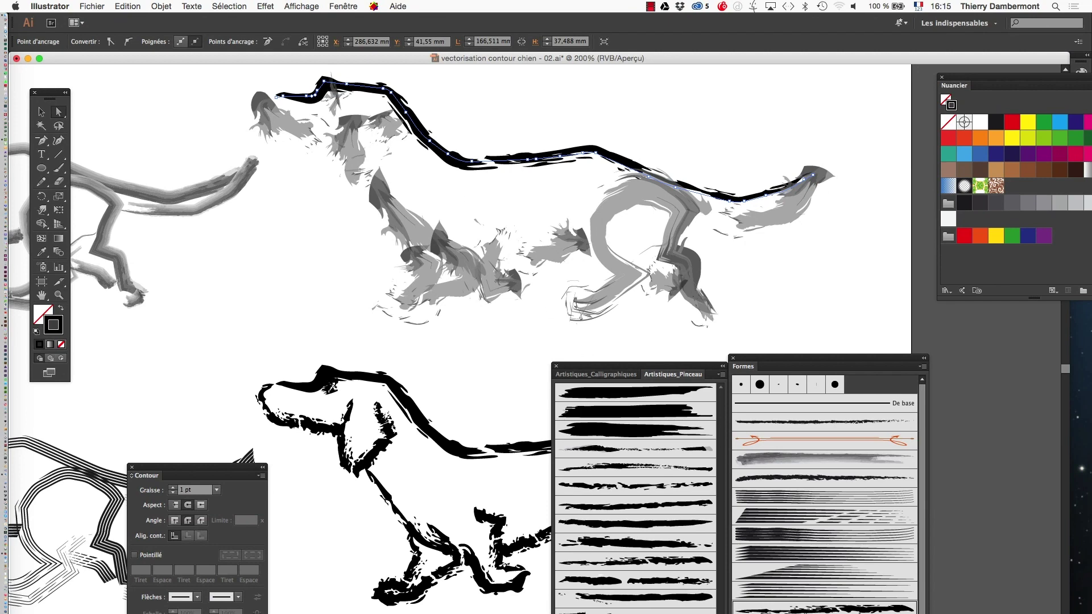
- Set the fixed width of the Pinceau à sec 7 brush to 38% and apply the change to the existing contours
{"action": "double_click", "coordinate": [806, 608]}
{"action": "left_click", "coordinate": [704, 135]}
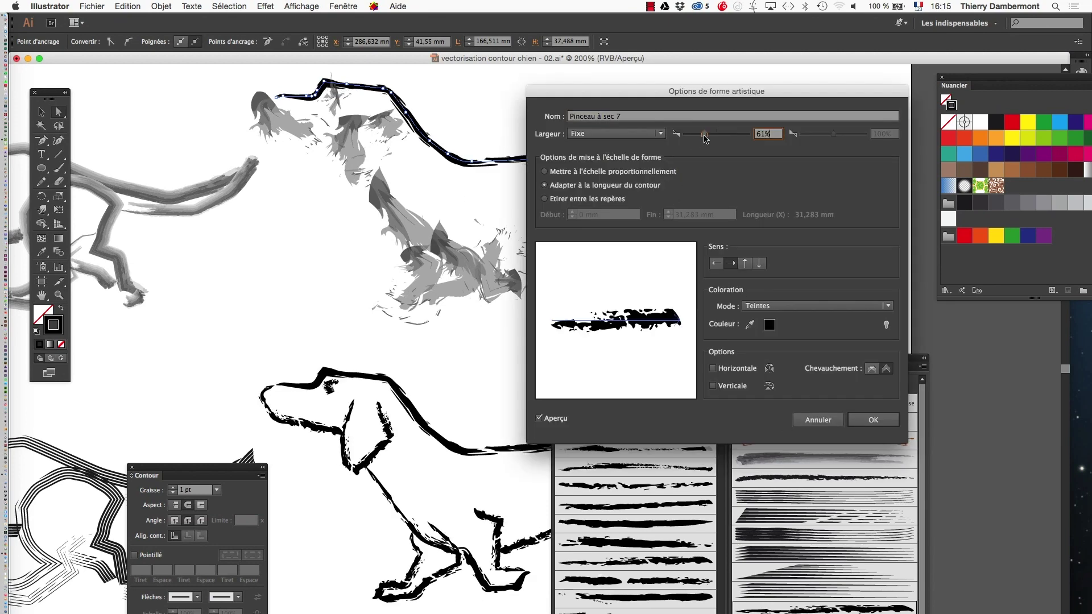
{"action": "left_click_drag", "start_coordinate": [706, 139], "coordinate": [704, 137]}
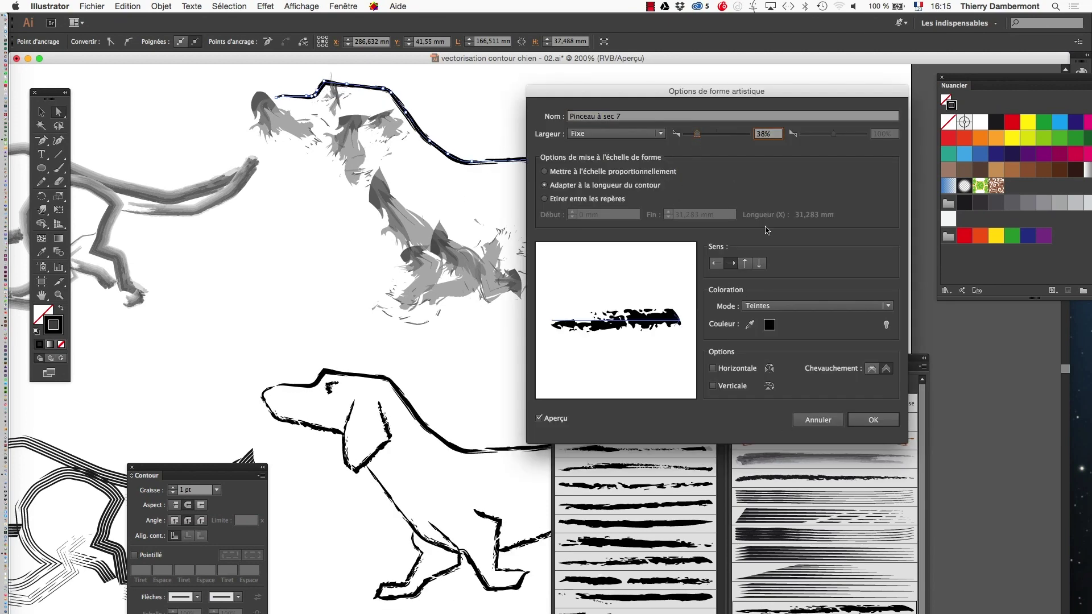
{"action": "left_click", "coordinate": [873, 419]}
{"action": "left_click", "coordinate": [663, 288]}
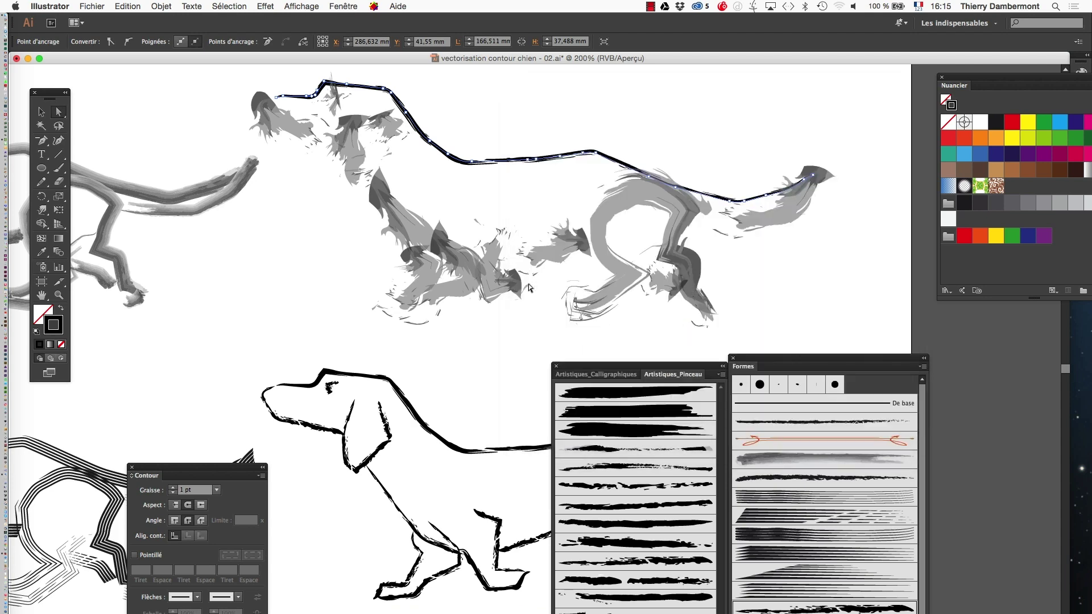
- Select the back contour of the upper-right dog and change its stroke colour from black to dark grey
{"action": "left_click", "coordinate": [337, 276]}
{"action": "scroll", "coordinate": [440, 174], "scroll_direction": "up", "scroll_amount": 1}
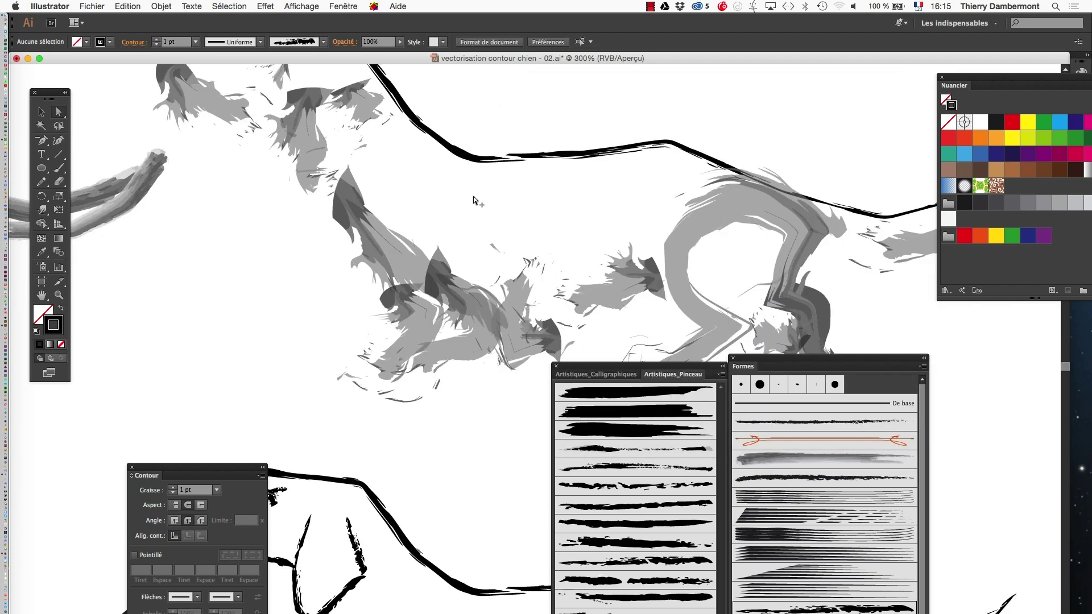
{"action": "scroll", "coordinate": [477, 201], "scroll_direction": "down", "scroll_amount": 1}
{"action": "left_click_drag", "start_coordinate": [477, 200], "coordinate": [445, 216]}
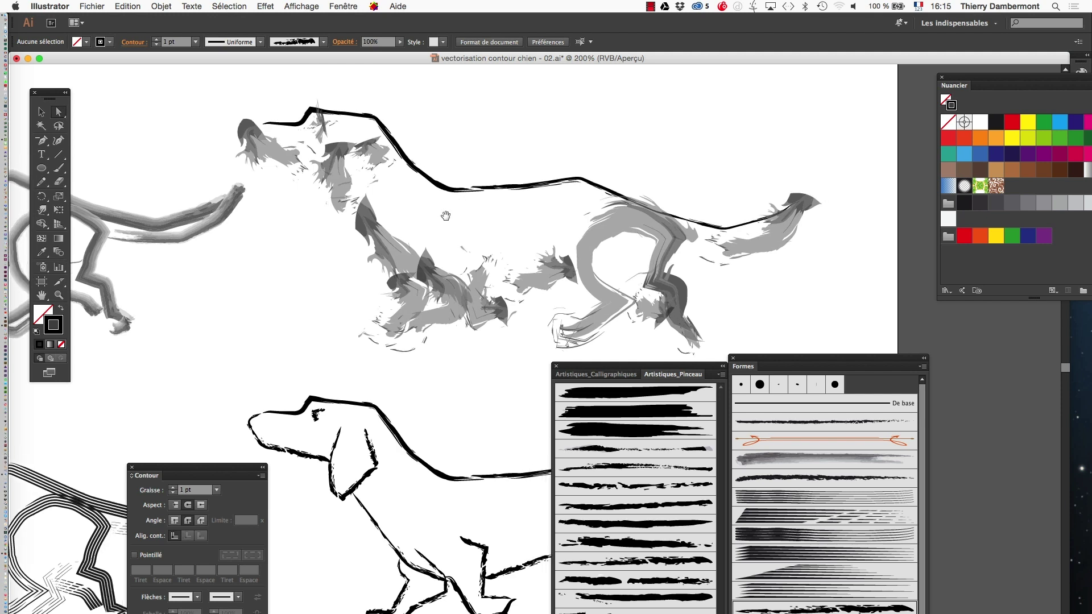
{"action": "left_click", "coordinate": [467, 189]}
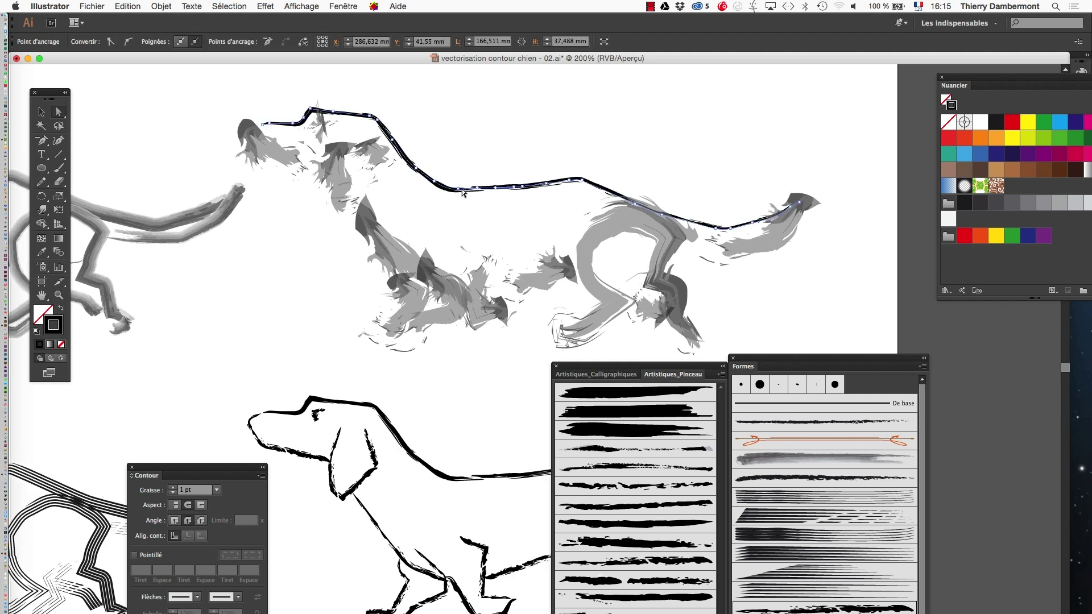
{"action": "left_click", "coordinate": [1006, 207]}
{"action": "left_click", "coordinate": [702, 151]}
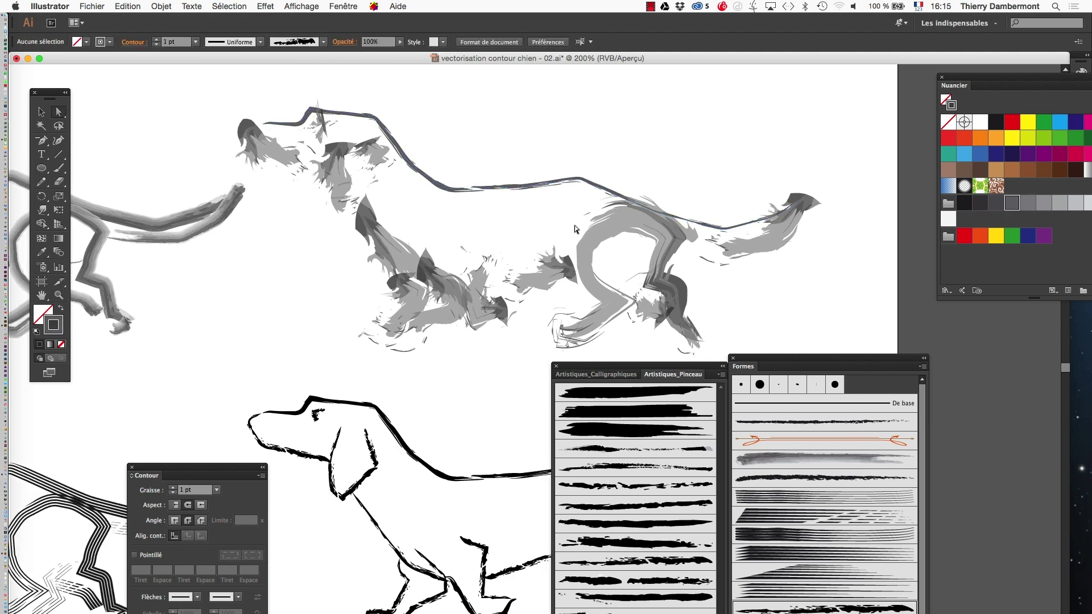
- Hide the panels and examine the dark grey back contour and head of the upper-right dog at 300% zoom
{"action": "key", "text": "Tab"}
{"action": "left_click", "coordinate": [448, 281], "text": "alt+super"}
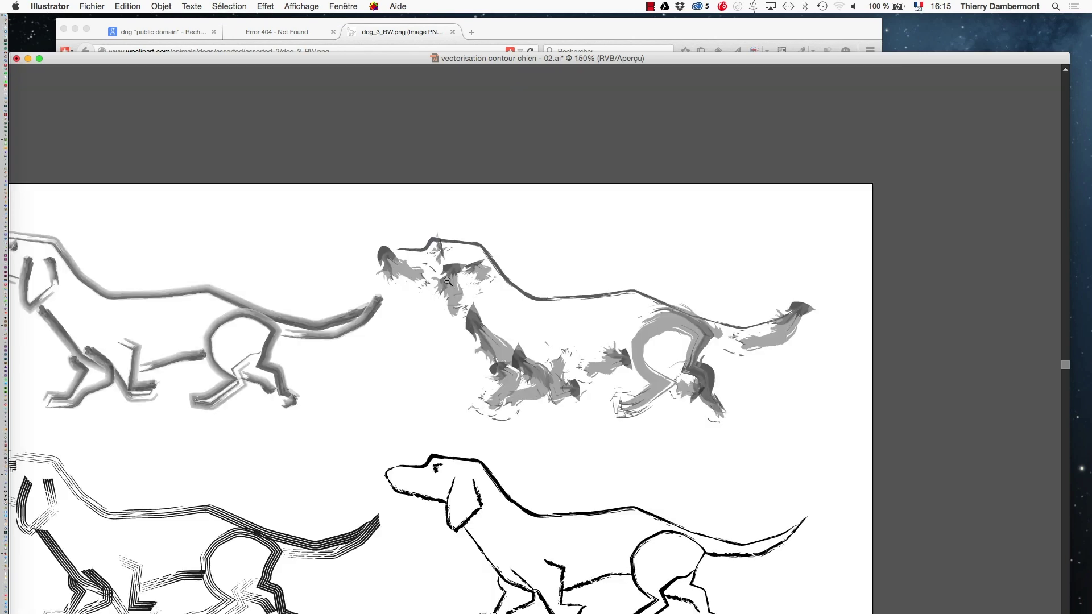
{"action": "left_click", "coordinate": [435, 267], "text": "super"}
{"action": "left_click", "coordinate": [435, 268], "text": "super"}
{"action": "left_click_drag", "start_coordinate": [622, 391], "coordinate": [488, 289]}
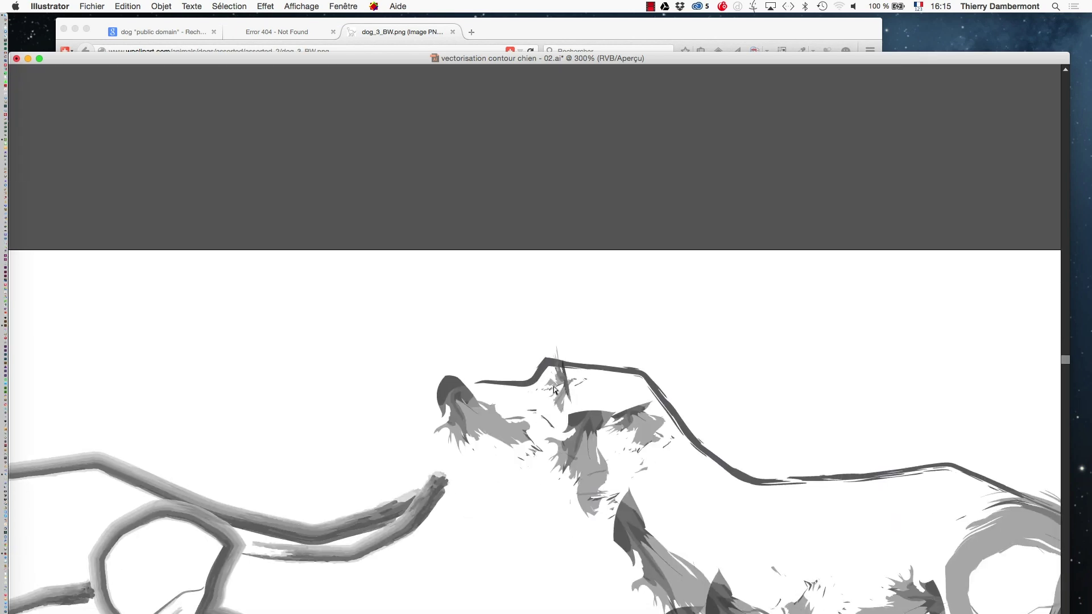
{"action": "left_click_drag", "start_coordinate": [531, 392], "coordinate": [402, 196]}
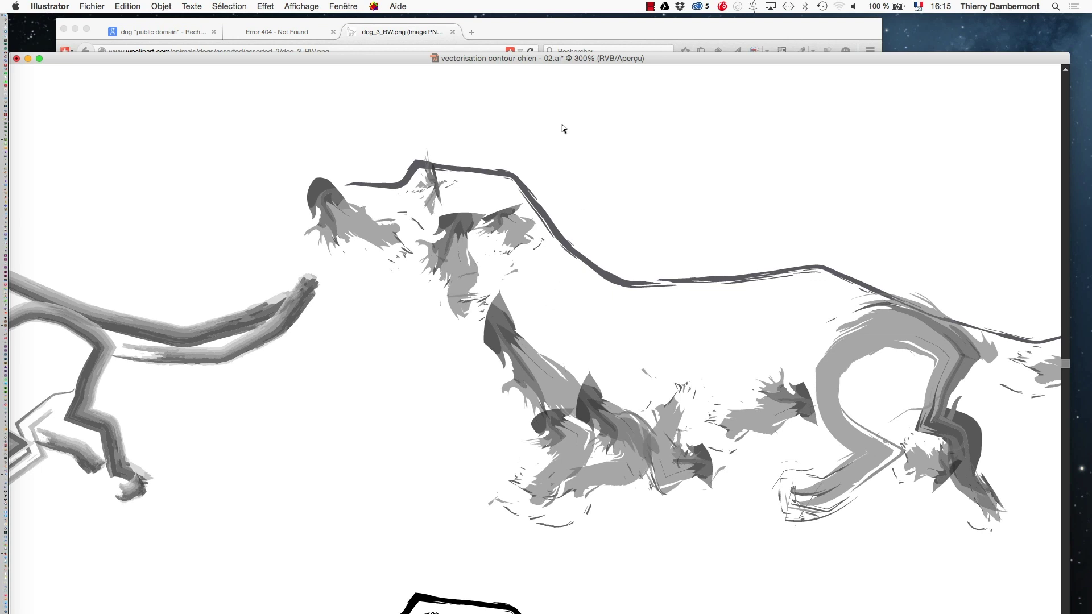
- Show the panels again and move Formes and Artistiques_Pinceau down, clear of the upper-right dog
{"action": "key", "text": "Tab"}
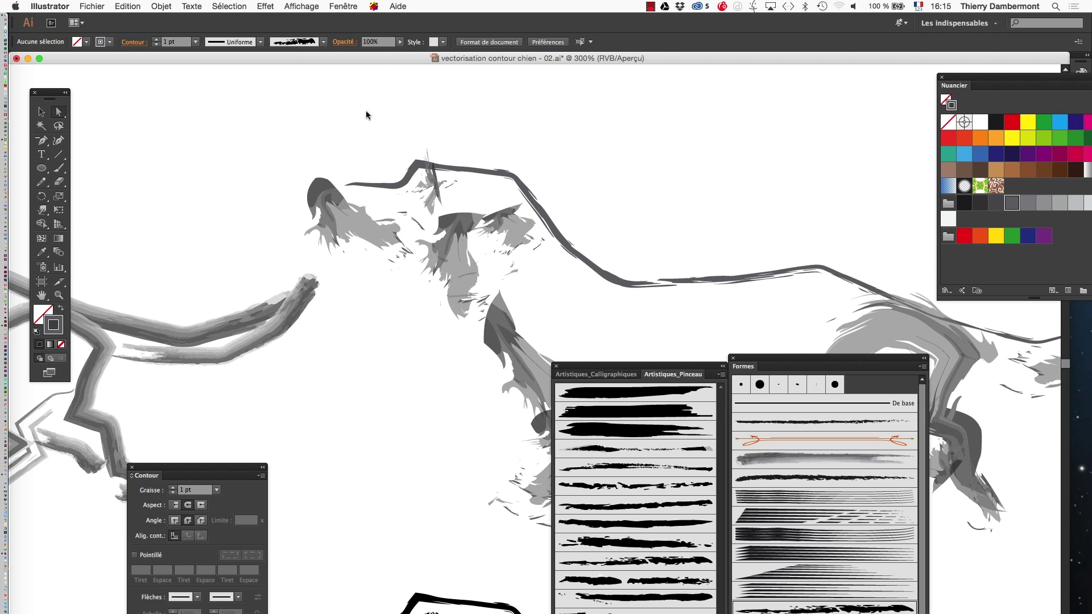
{"action": "left_click_drag", "start_coordinate": [772, 365], "coordinate": [890, 452]}
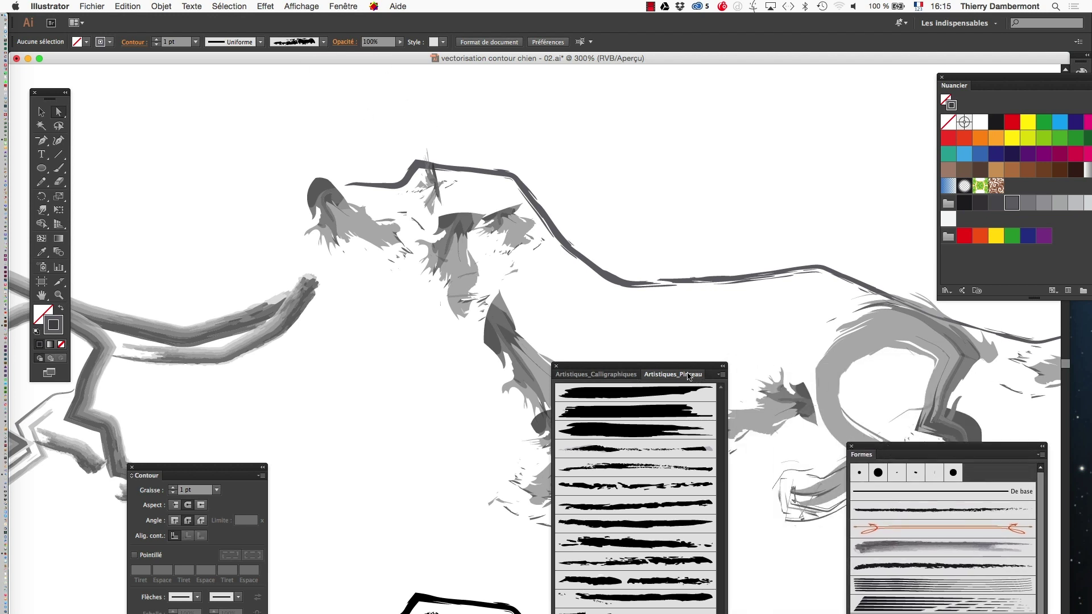
{"action": "mouse_move", "coordinate": [690, 367]}
{"action": "left_mouse_down"}
{"action": "mouse_move", "coordinate": [474, 463]}
{"action": "mouse_move", "coordinate": [435, 439]}
{"action": "mouse_move", "coordinate": [439, 498]}
{"action": "left_mouse_up"}
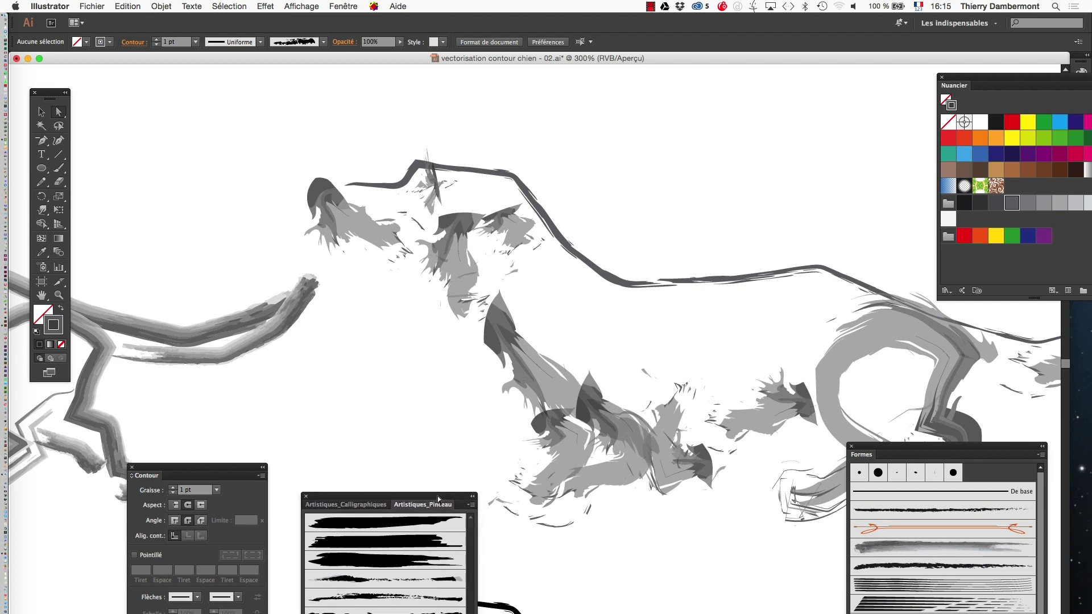
- Select the upper-right dog's eye contour in outline view, return to preview, and apply the thin black charcoal brush to it
{"action": "left_click", "coordinate": [318, 6]}
{"action": "left_click", "coordinate": [318, 21]}
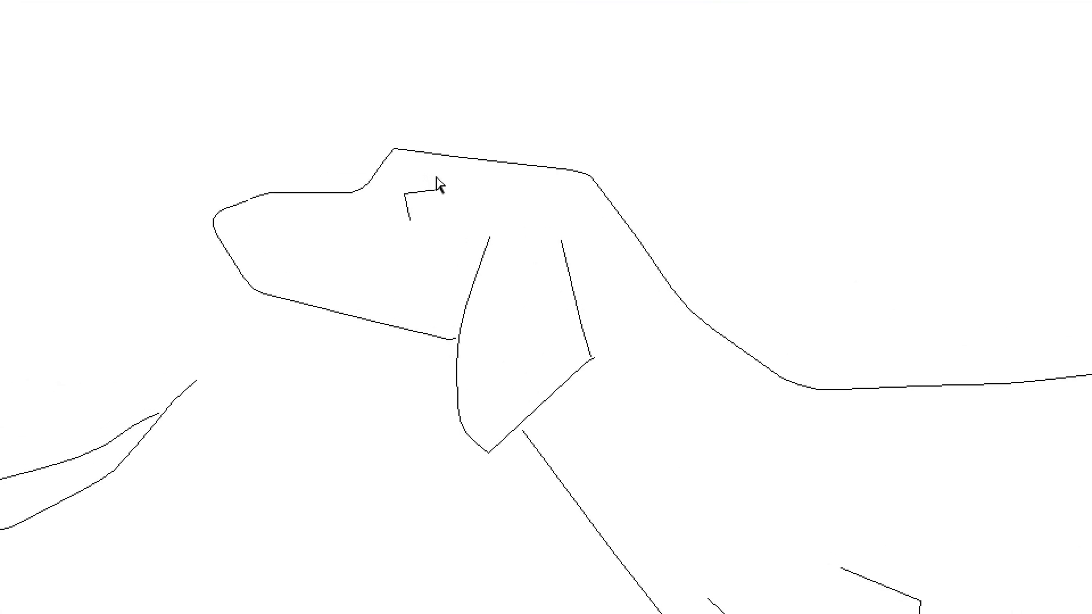
{"action": "left_click_drag", "start_coordinate": [436, 177], "coordinate": [409, 202]}
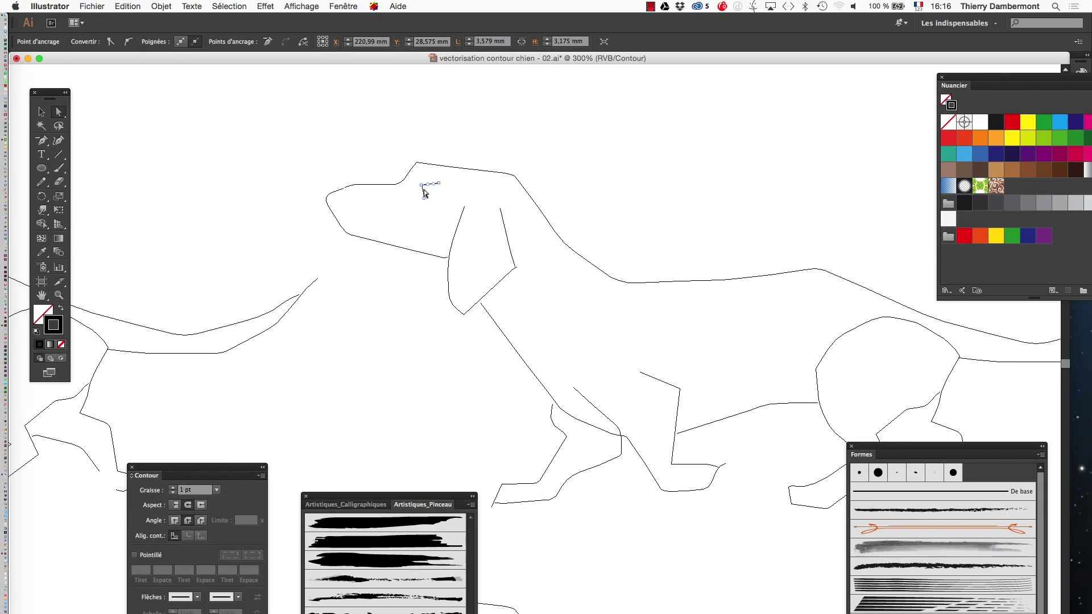
{"action": "left_click", "coordinate": [301, 6]}
{"action": "left_click", "coordinate": [310, 21]}
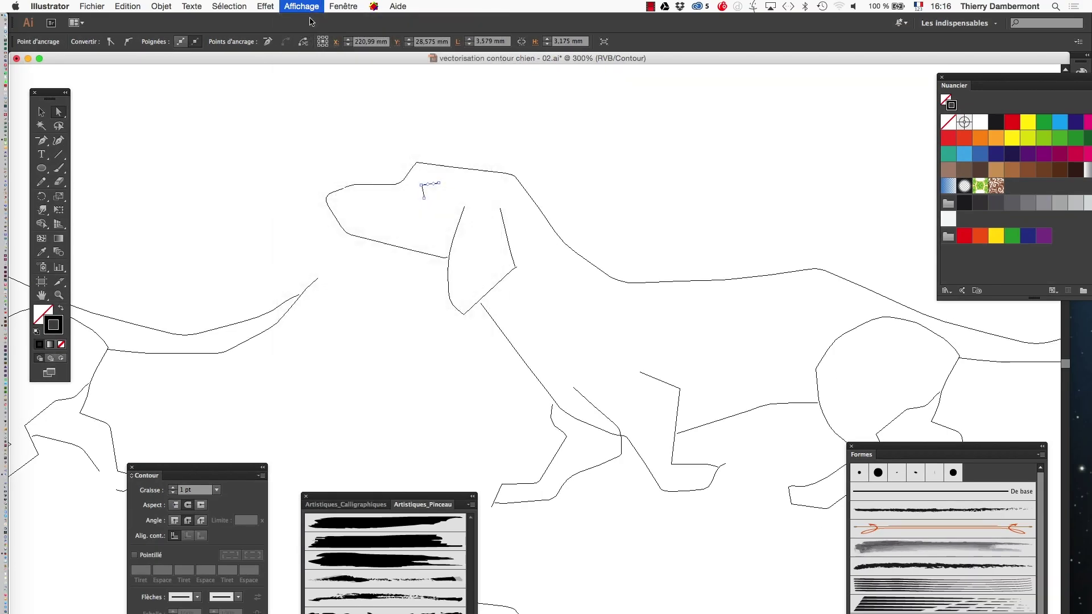
{"action": "left_click", "coordinate": [961, 511]}
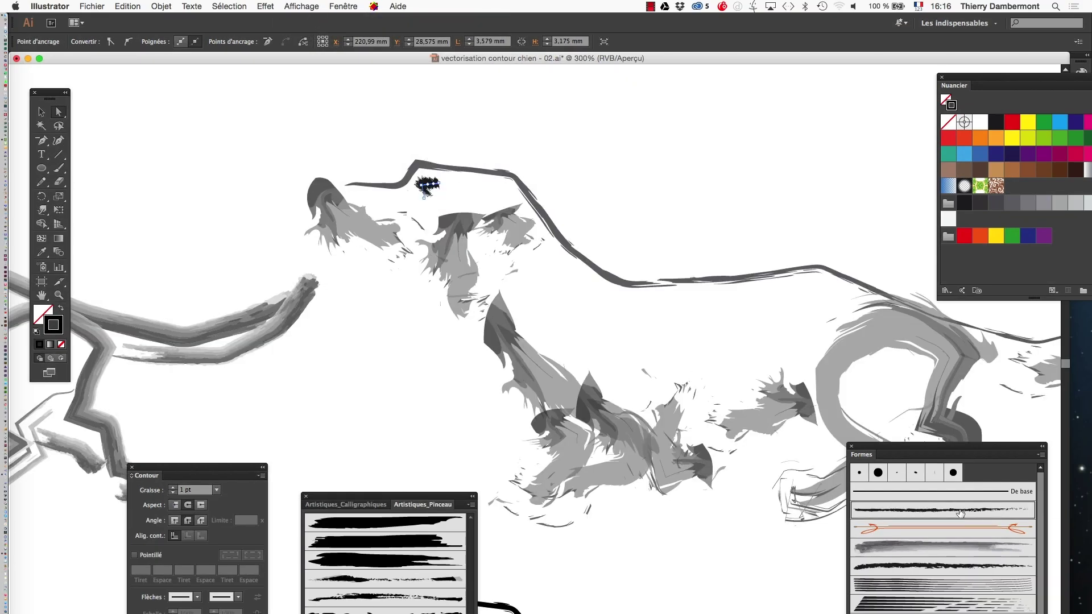
{"action": "left_click", "coordinate": [647, 249]}
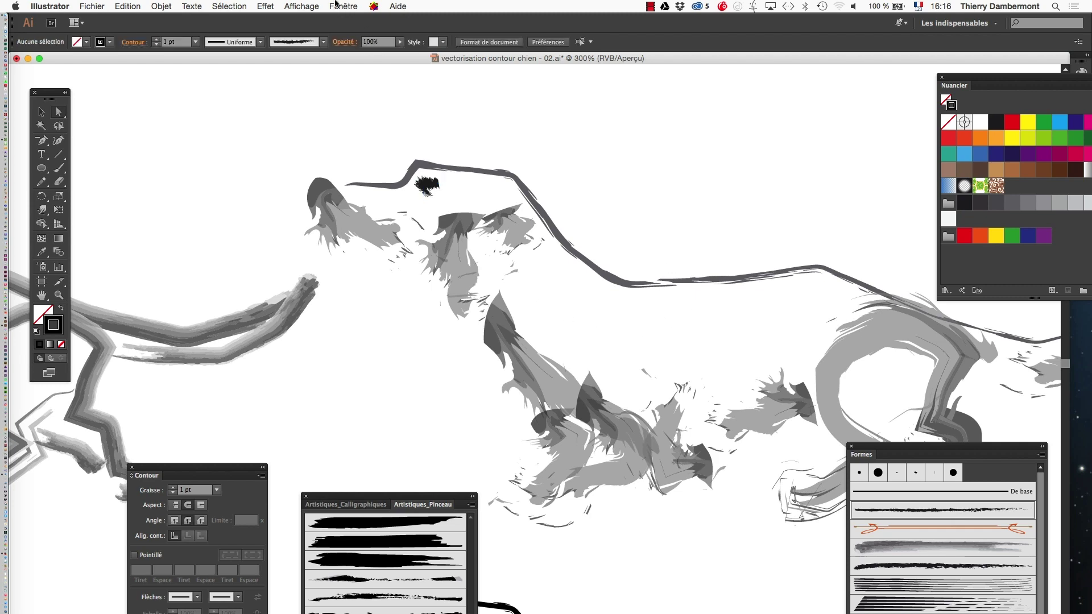
- Switch to outline view and zoom out to examine the bare contours of all four dogs
{"action": "left_click", "coordinate": [302, 6]}
{"action": "left_click", "coordinate": [314, 21]}
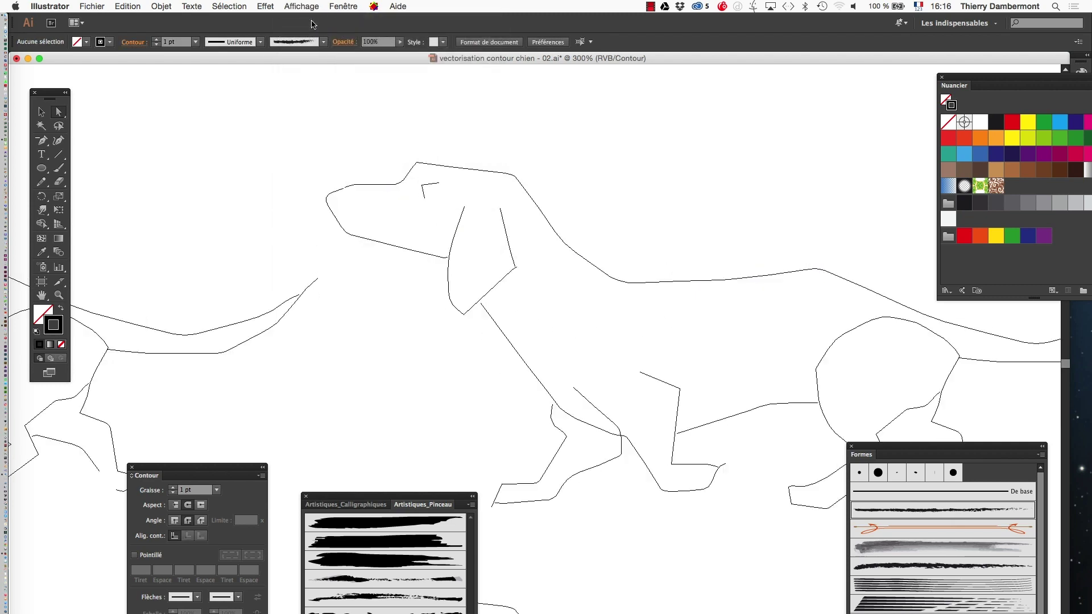
{"action": "left_click", "coordinate": [542, 304], "text": "alt+super"}
{"action": "left_click", "coordinate": [536, 317], "text": "alt+super"}
{"action": "left_click", "coordinate": [534, 326], "text": "alt+super"}
{"action": "left_click_drag", "start_coordinate": [489, 534], "coordinate": [513, 371]}
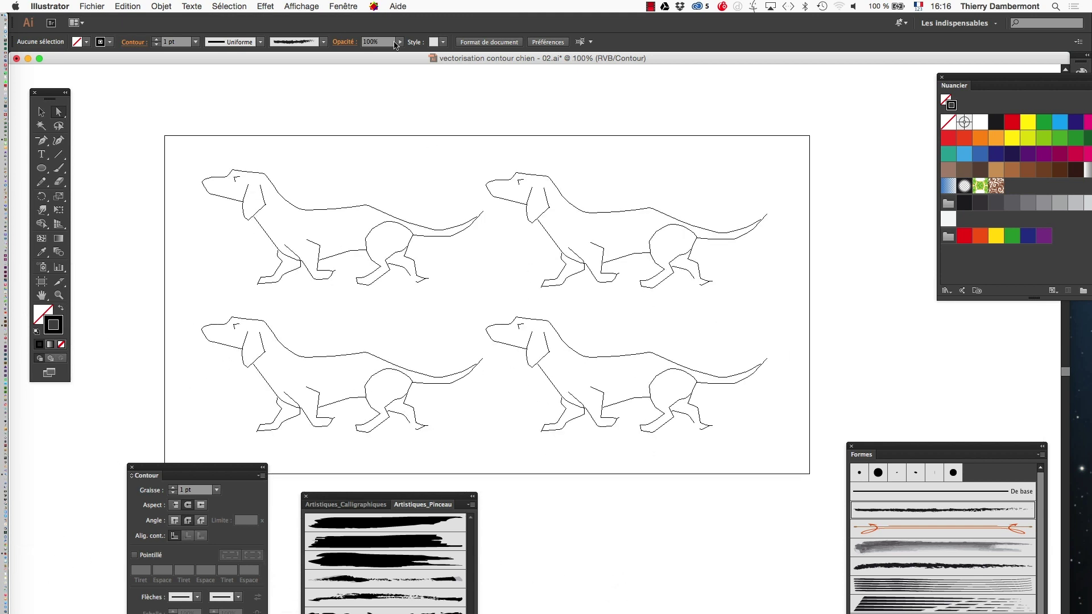
- Select the upper-right dog's ear contour, return to preview, try the thin charcoal brush, and end with the soft grey charcoal brush
{"action": "left_click", "coordinate": [313, 5]}
{"action": "left_click", "coordinate": [287, 4]}
{"action": "left_click", "coordinate": [564, 243], "text": "super"}
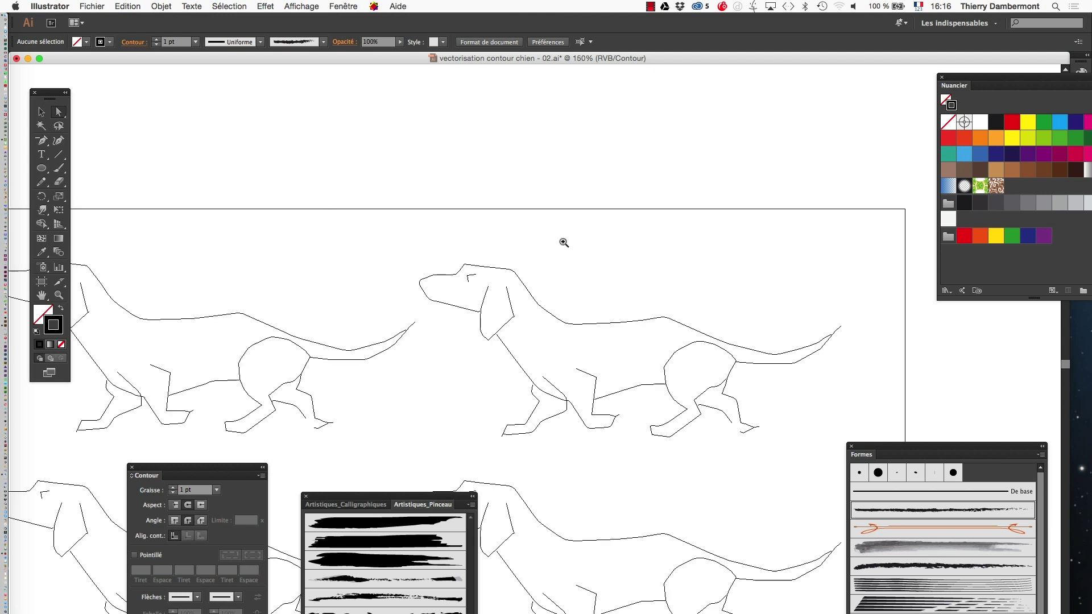
{"action": "left_click", "coordinate": [602, 305], "text": "super"}
{"action": "left_click", "coordinate": [414, 383]}
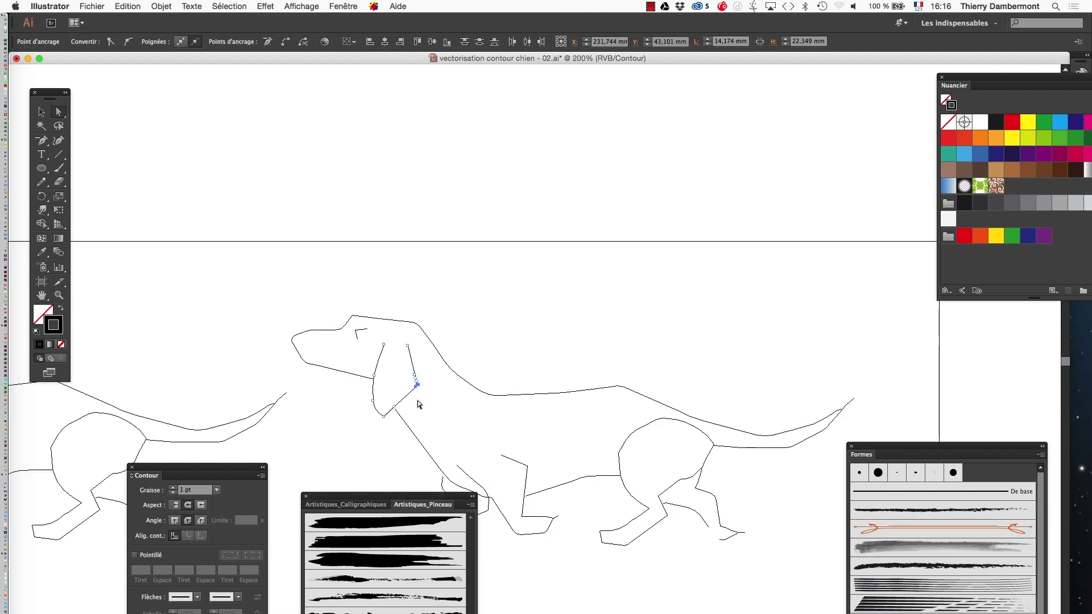
{"action": "left_click", "coordinate": [301, 5]}
{"action": "left_click", "coordinate": [307, 20]}
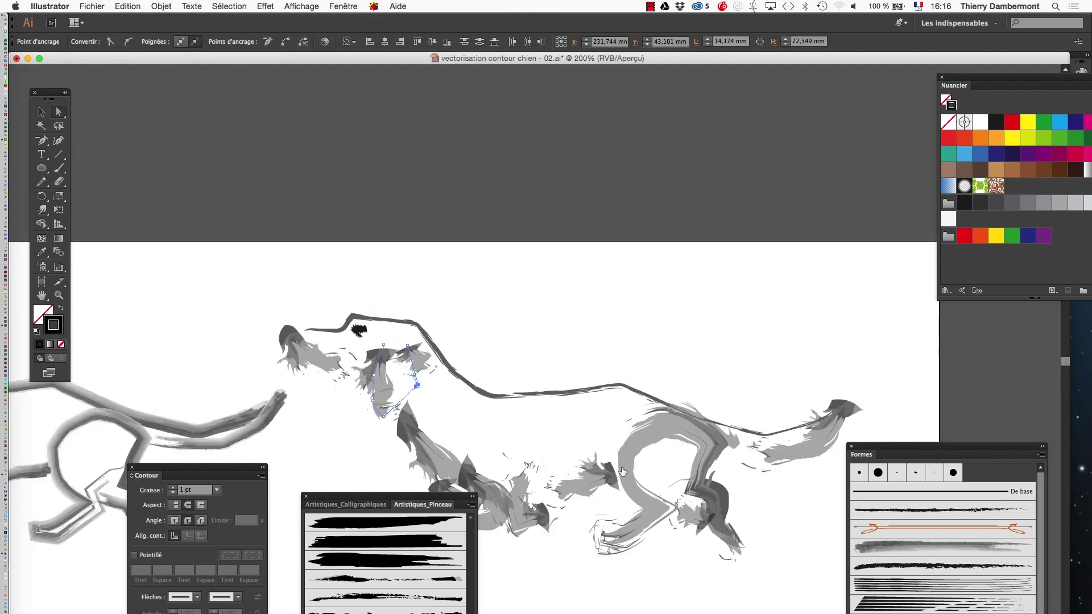
{"action": "left_click", "coordinate": [885, 512]}
{"action": "scroll", "coordinate": [730, 445], "scroll_direction": "down", "scroll_amount": 5}
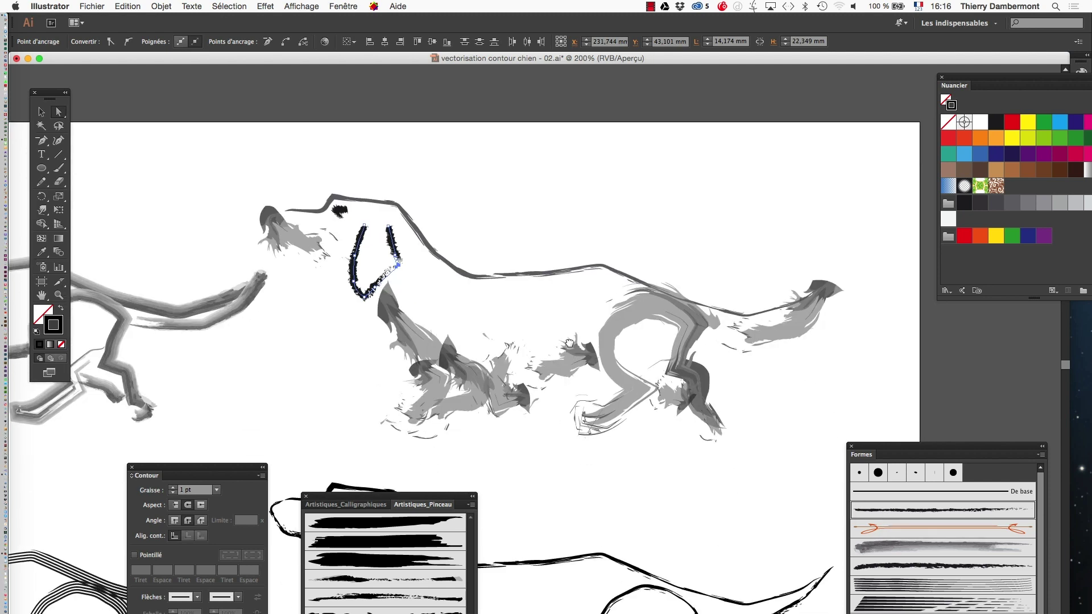
{"action": "left_click", "coordinate": [894, 556]}
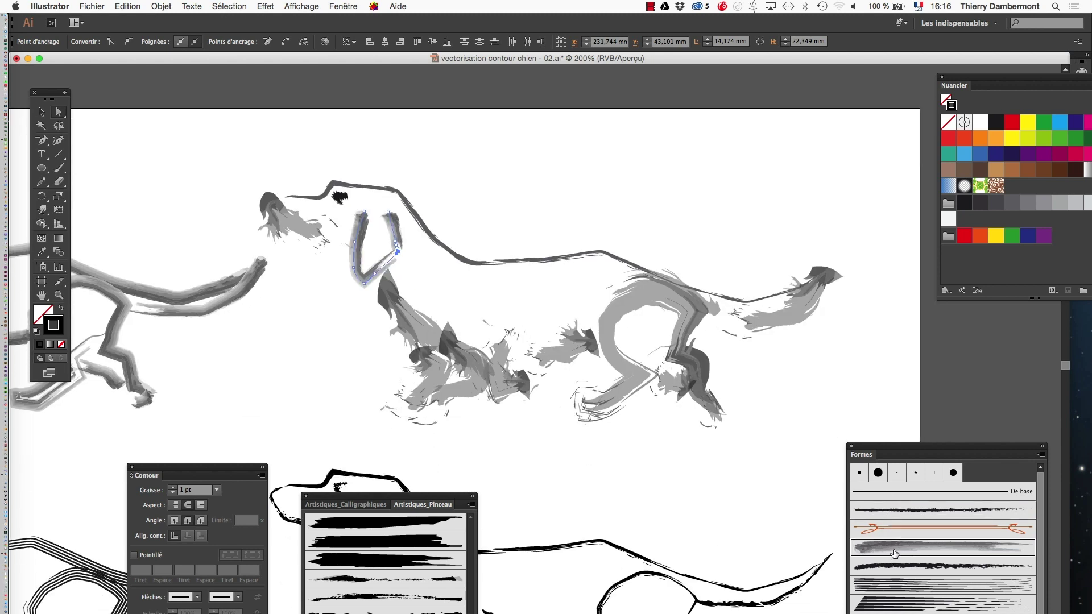
- Move the Formes panel up, deselect the ear, and view all four dogs at 100% with the panels hidden
{"action": "left_click_drag", "start_coordinate": [871, 461], "coordinate": [798, 203]}
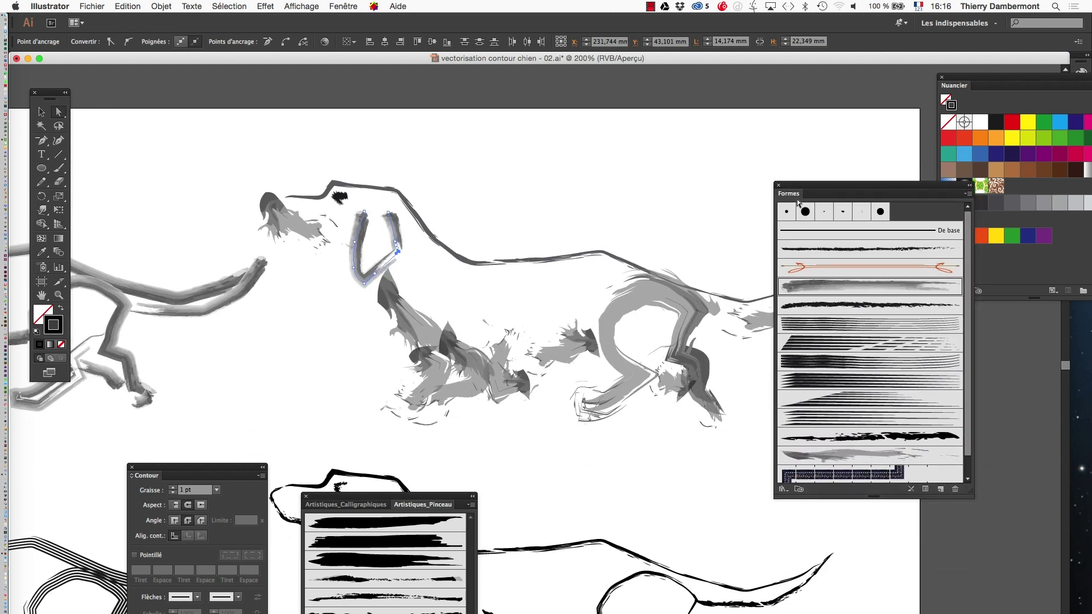
{"action": "left_click", "coordinate": [549, 194]}
{"action": "key", "text": "Tab"}
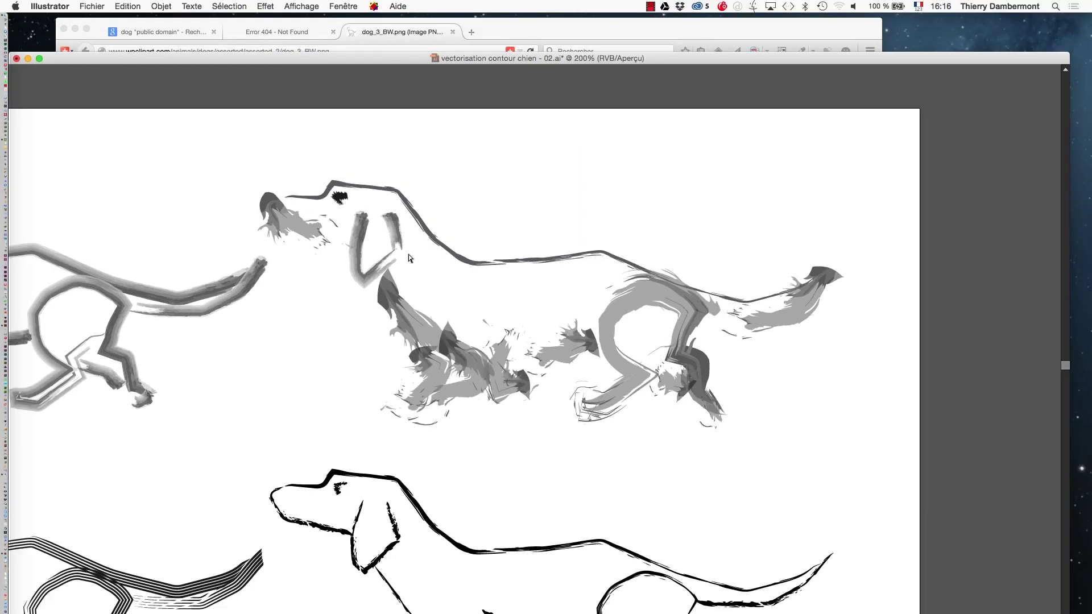
{"action": "left_click", "coordinate": [525, 338], "text": "alt+super"}
{"action": "left_click", "coordinate": [526, 338], "text": "alt+super"}
{"action": "left_click_drag", "start_coordinate": [641, 494], "coordinate": [641, 358]}
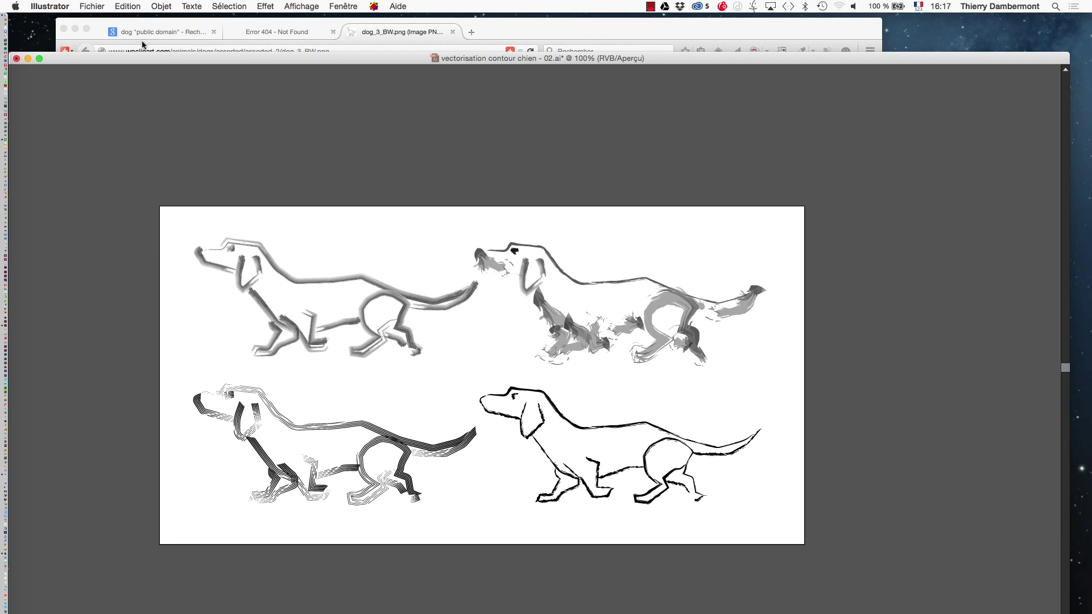
- Save the document as a new Illustrator file named "vectorisation contour chien - 03.ai", keeping the Illustrator CC options
{"action": "left_click", "coordinate": [91, 7]}
{"action": "left_click", "coordinate": [128, 103]}
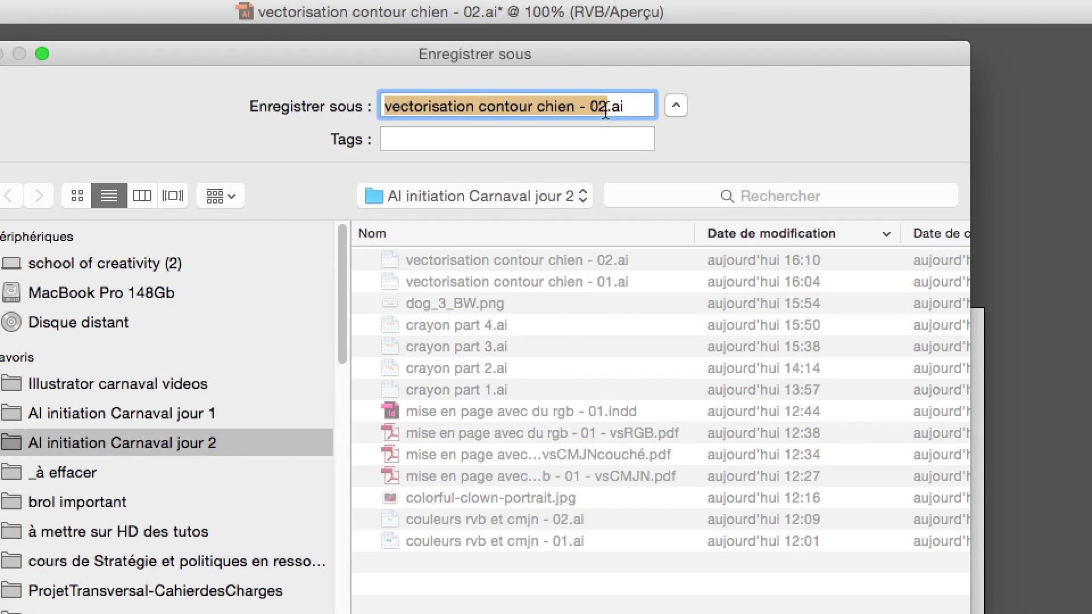
{"action": "key", "text": "Right"}
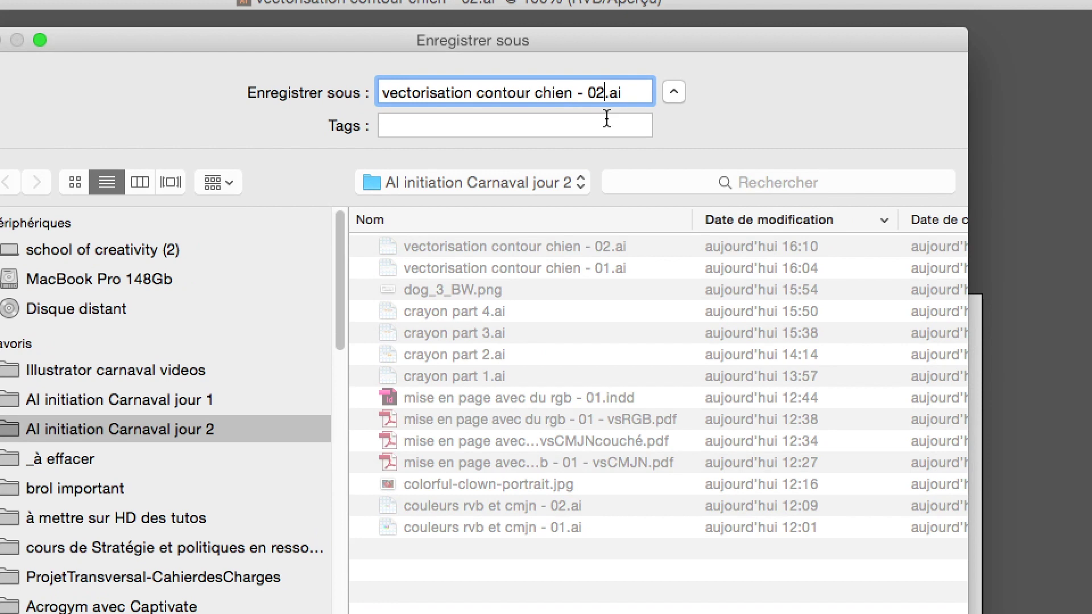
{"action": "key", "text": "BackSpace"}
{"action": "type", "text": "3"}
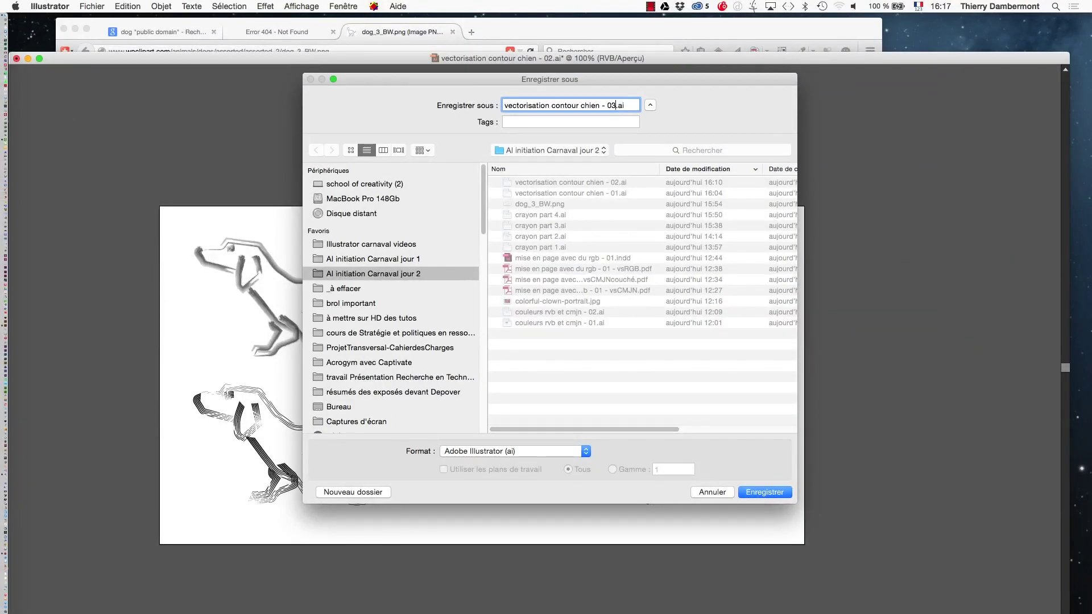
{"action": "key", "text": "Return"}
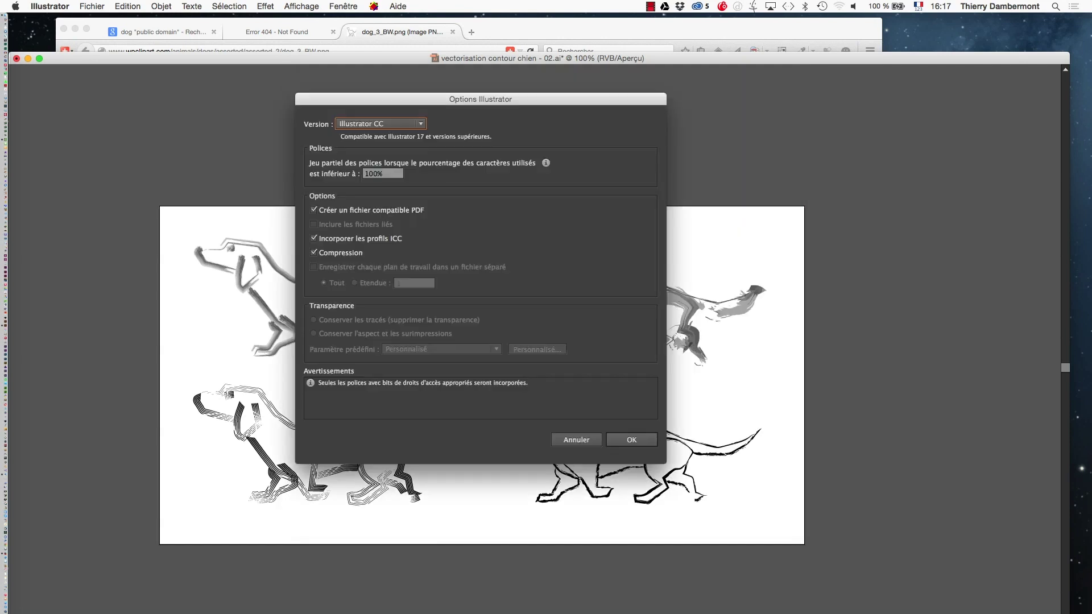
{"action": "key", "text": "Return"}
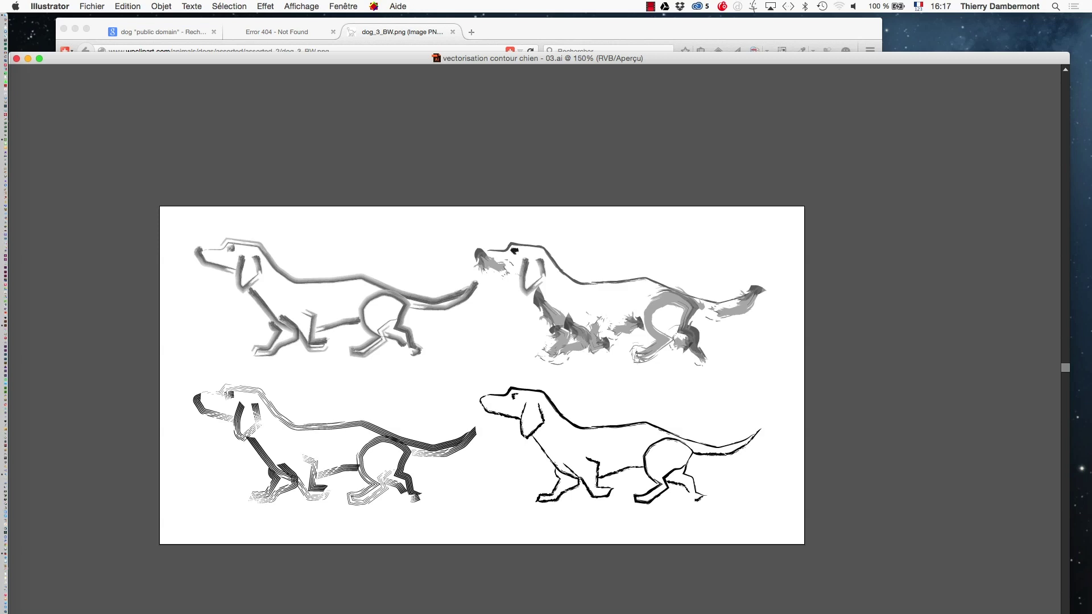
- Switch back to Illustrator, show the panels, and view the whole artboard with the four dogs at 66.67%
{"action": "scroll", "coordinate": [534, 341], "scroll_direction": "left", "scroll_amount": 3}
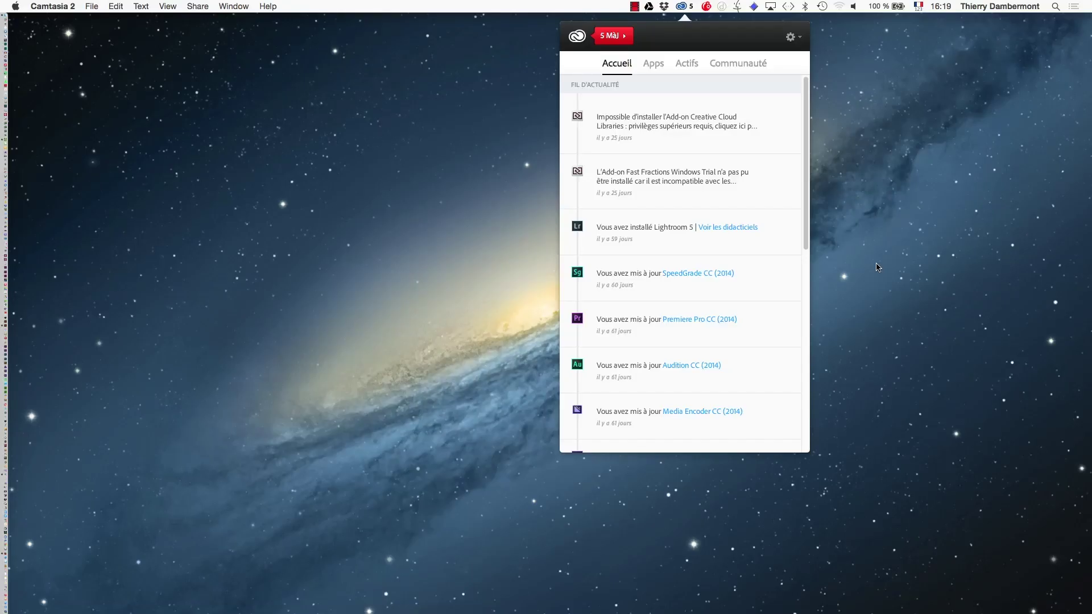
{"action": "key", "text": "super+Tab"}
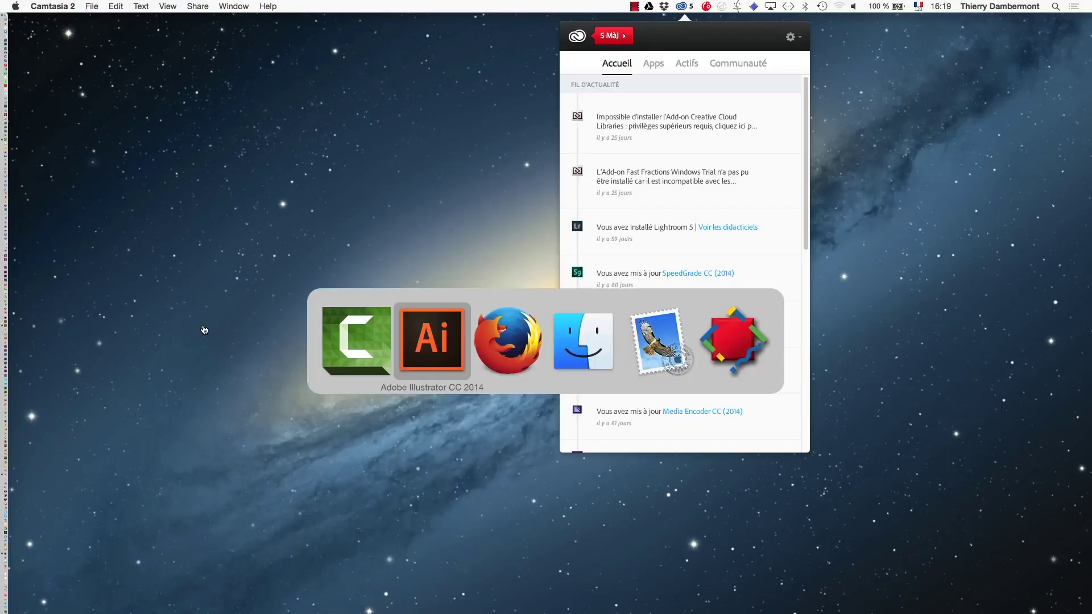
{"action": "left_click", "coordinate": [461, 363]}
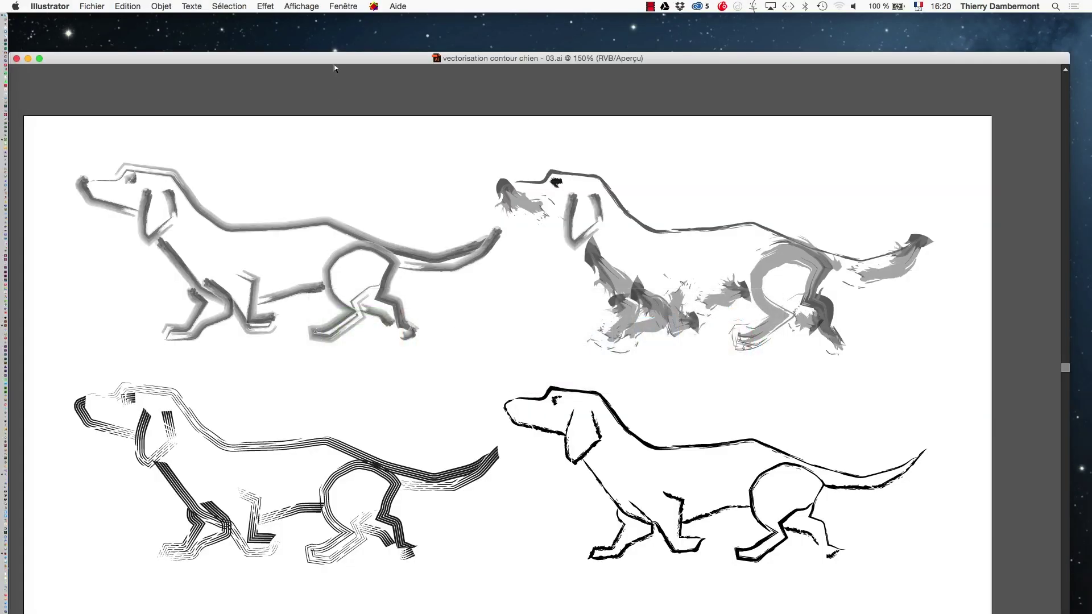
{"action": "key", "text": "super+minus"}
{"action": "key", "text": "super+minus"}
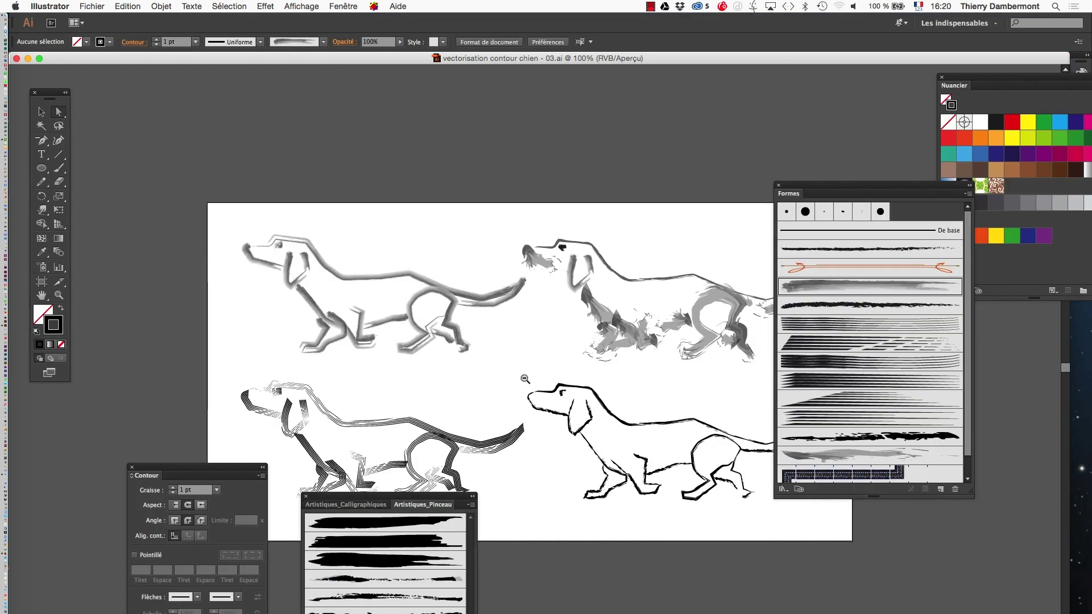
{"action": "left_click_drag", "start_coordinate": [539, 424], "coordinate": [395, 324]}
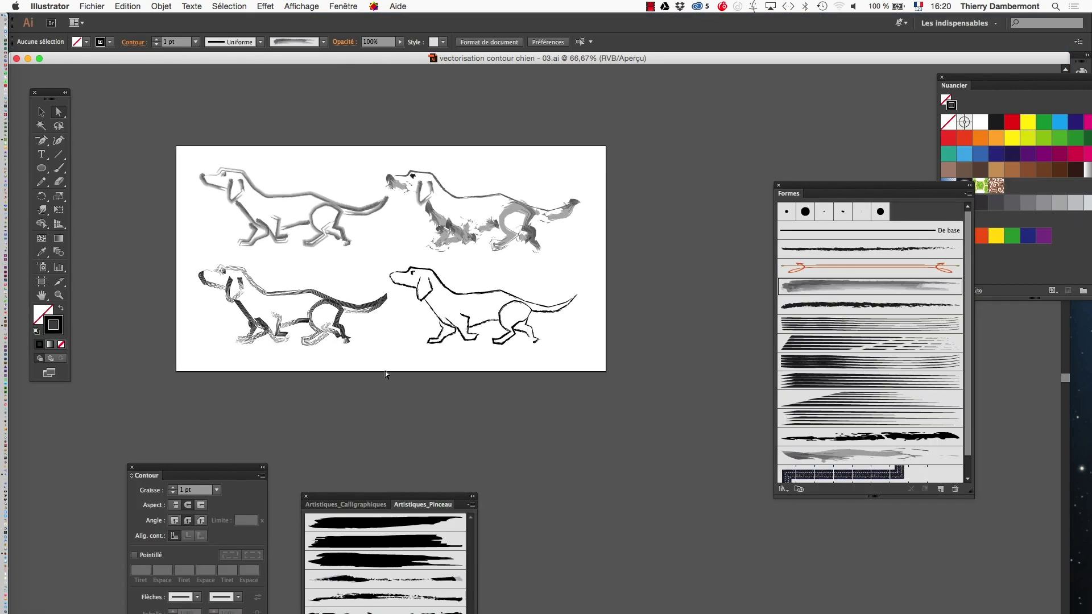
- Switch the document to outline display with the upper-right dog in view at 150%
{"action": "left_click", "coordinate": [367, 304], "text": "super"}
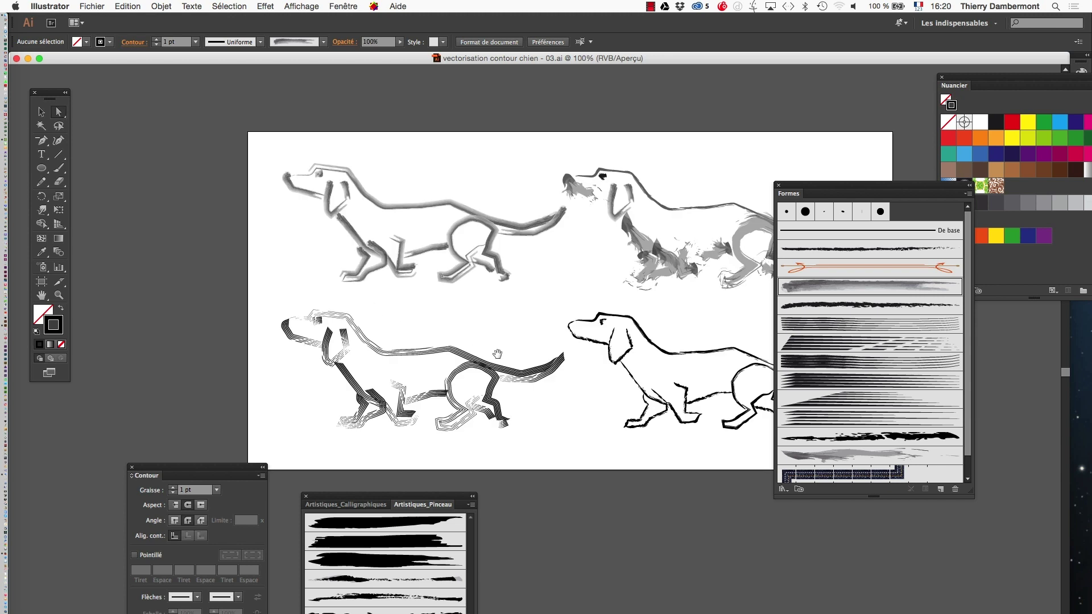
{"action": "left_click_drag", "start_coordinate": [497, 354], "coordinate": [360, 319]}
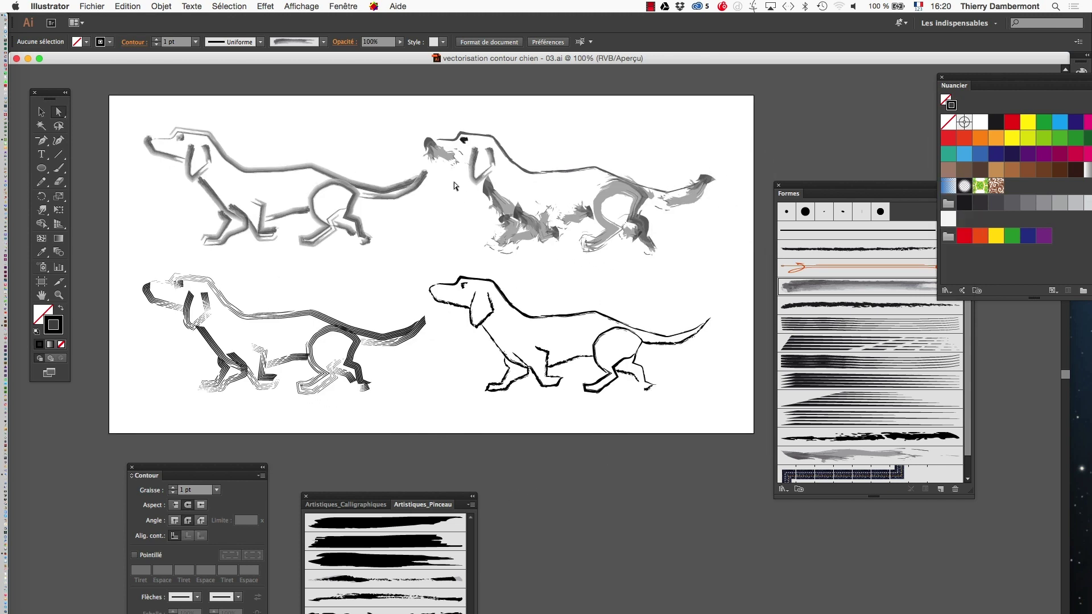
{"action": "left_click", "coordinate": [540, 177], "text": "super"}
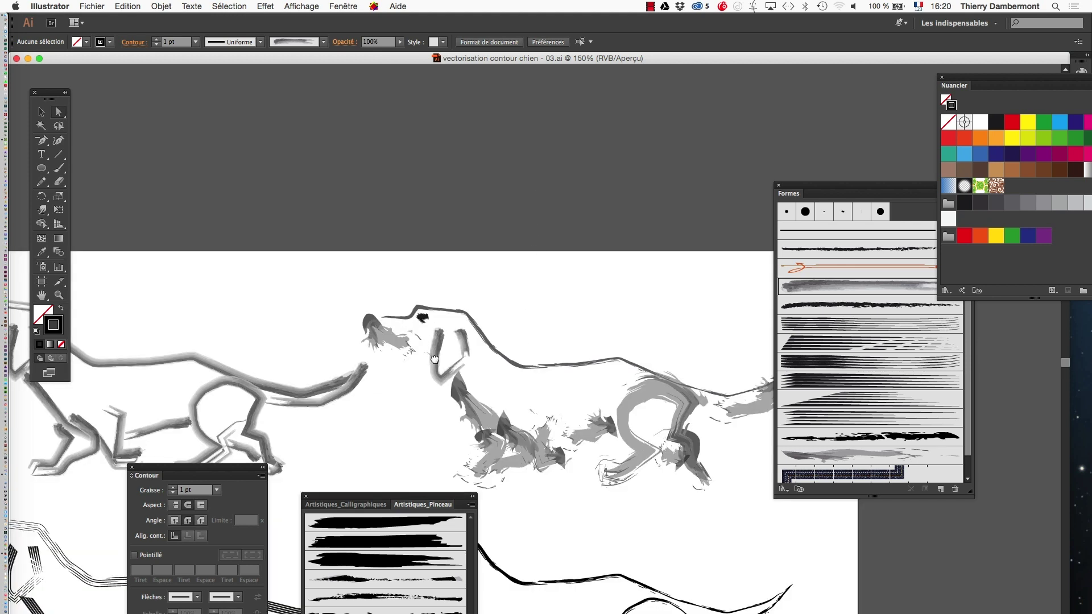
{"action": "left_click_drag", "start_coordinate": [435, 361], "coordinate": [414, 301]}
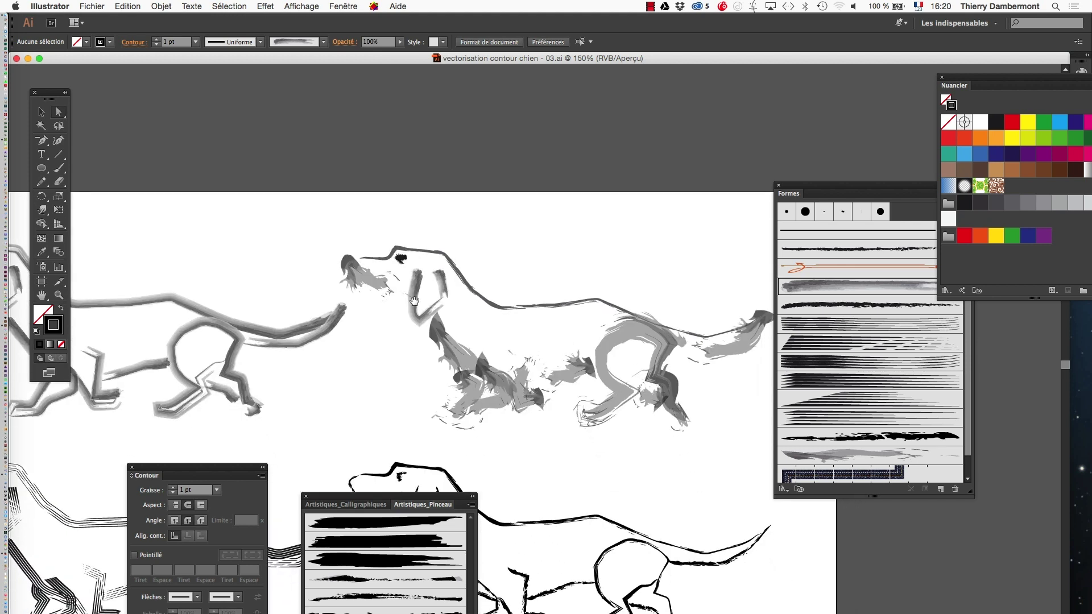
{"action": "left_click", "coordinate": [301, 6]}
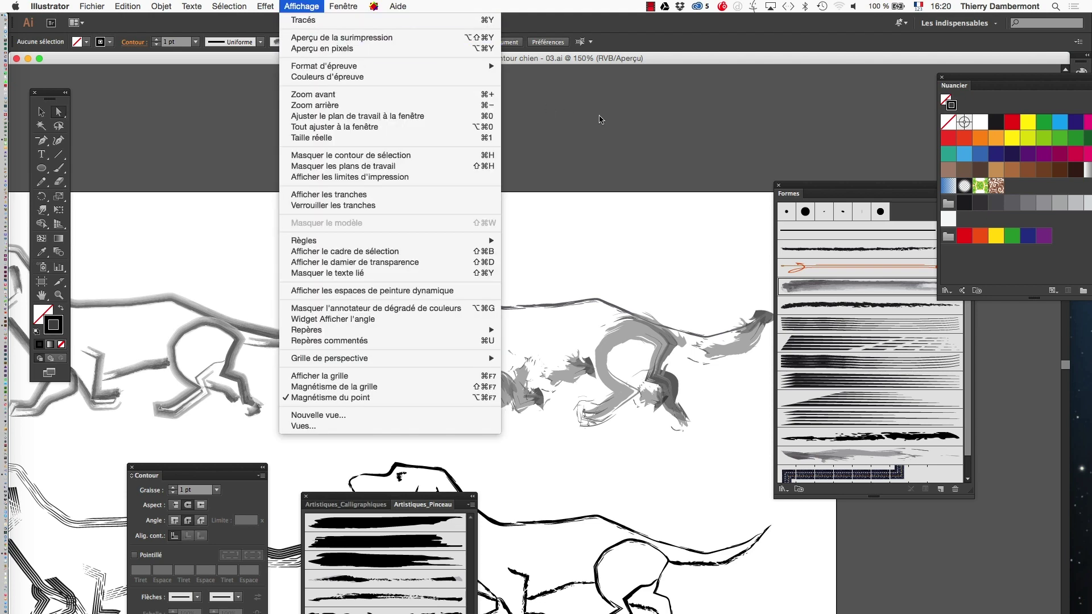
{"action": "left_click", "coordinate": [611, 124]}
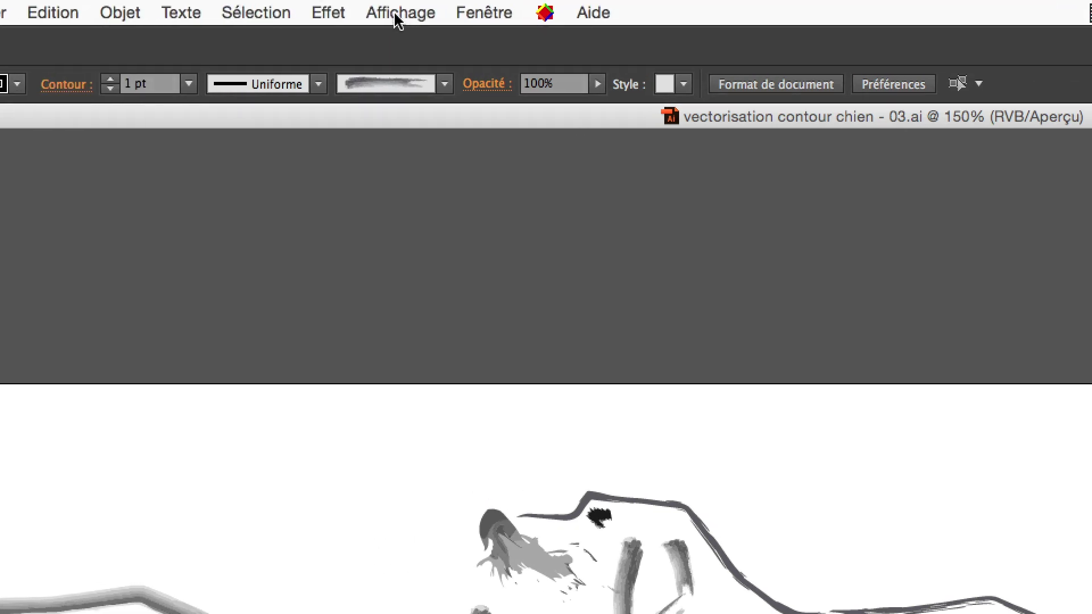
{"action": "left_click", "coordinate": [395, 12]}
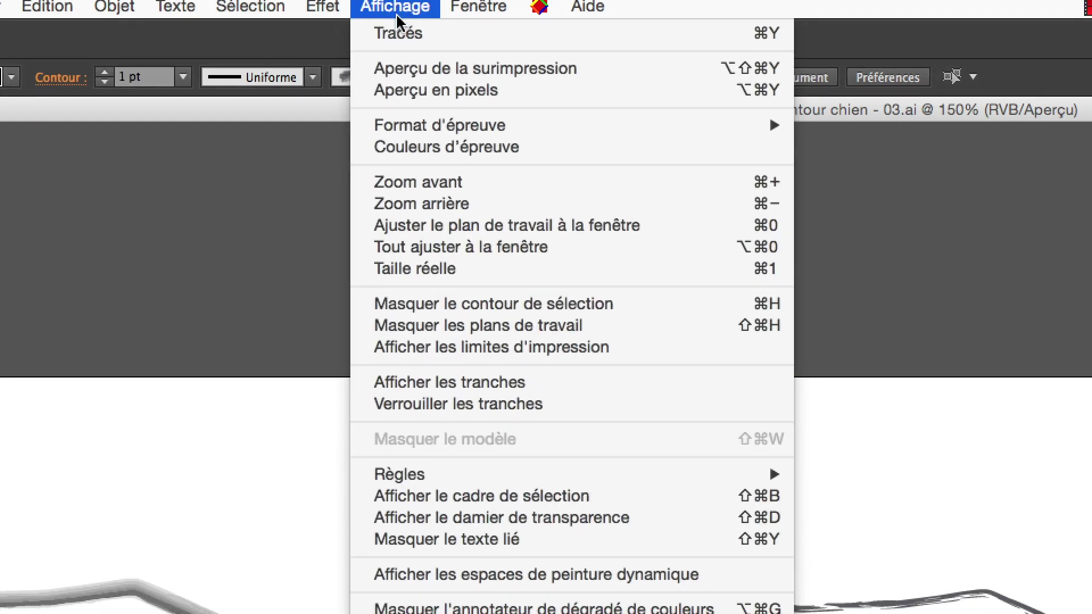
{"action": "left_click", "coordinate": [400, 37]}
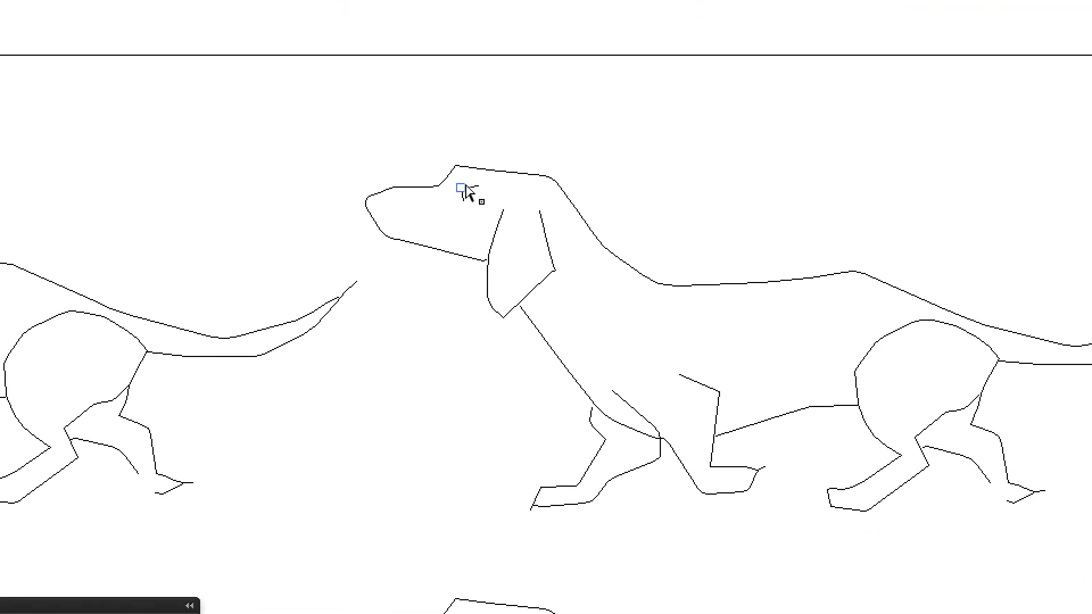
- Select the upper-right dog's whole eye contour with the Group Selection tool and return to preview display
{"action": "left_click", "coordinate": [465, 192]}
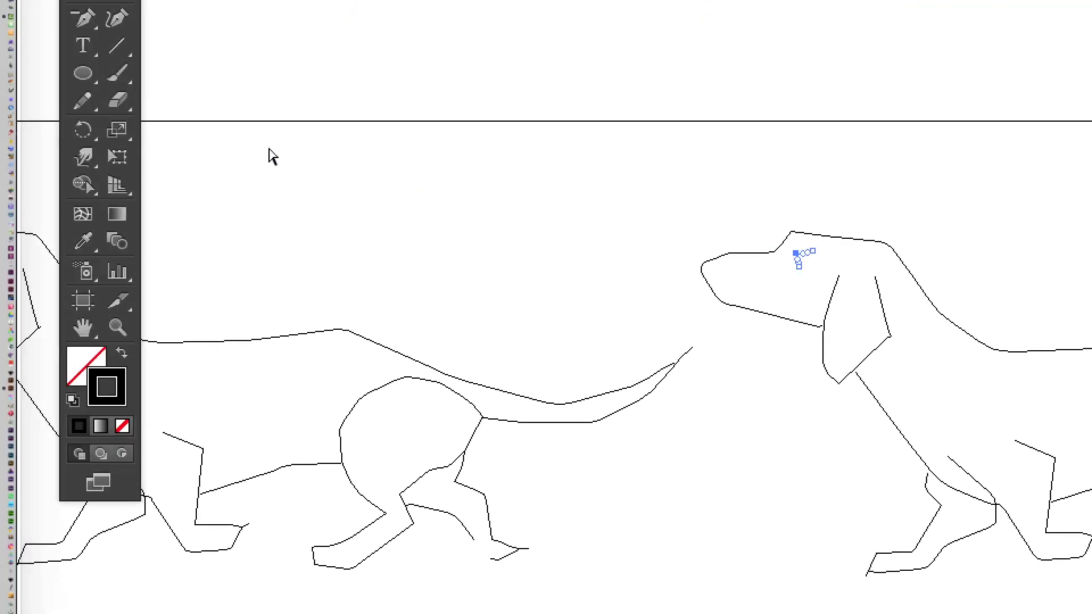
{"action": "left_click", "coordinate": [127, 86]}
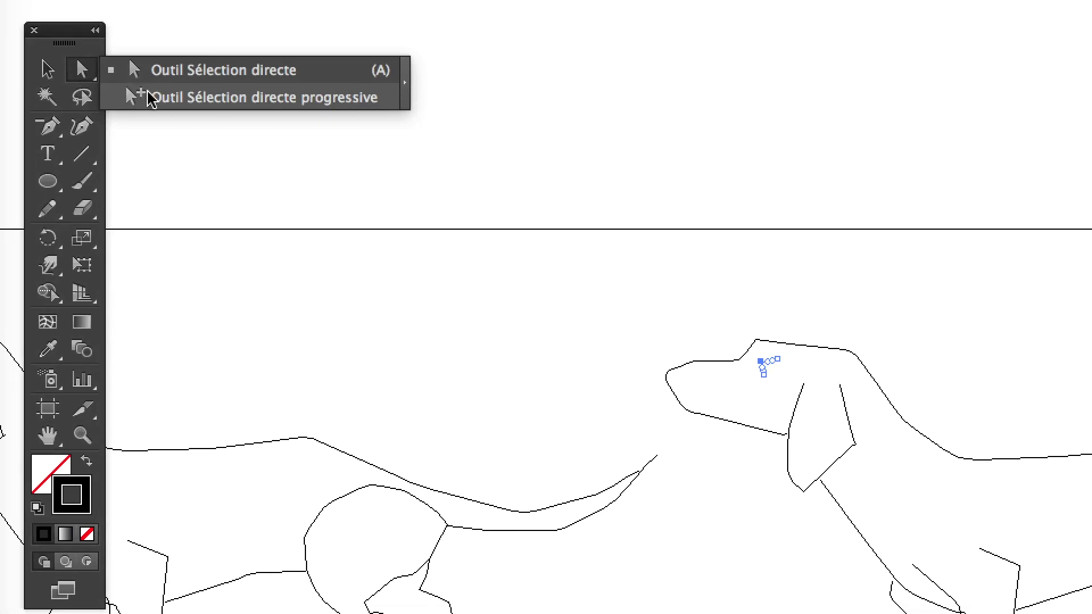
{"action": "left_click", "coordinate": [147, 109]}
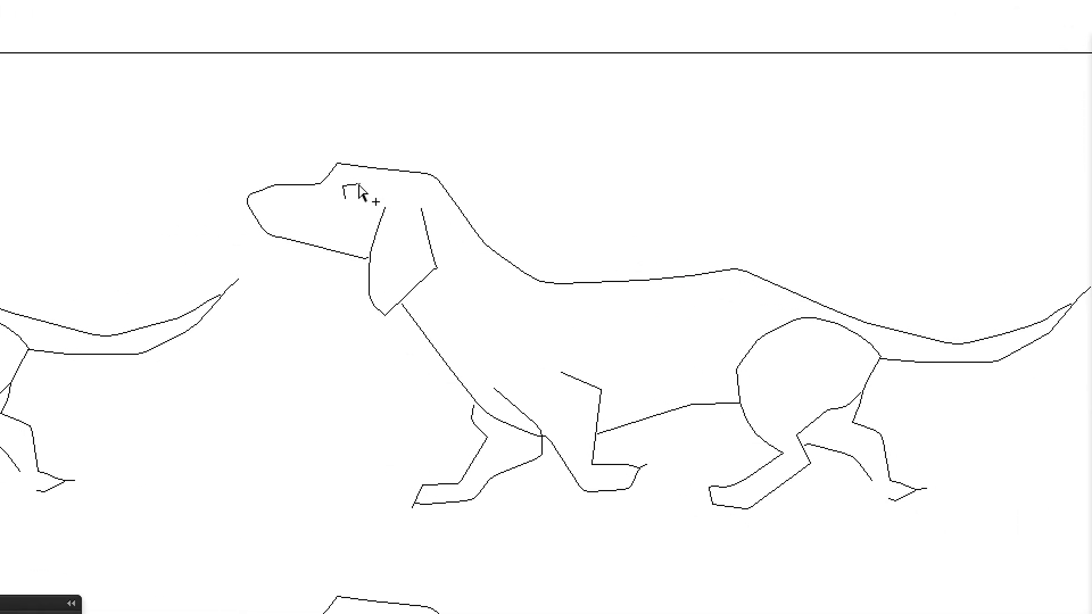
{"action": "left_click_drag", "start_coordinate": [348, 179], "coordinate": [363, 187]}
{"action": "left_click_drag", "start_coordinate": [364, 188], "coordinate": [346, 182]}
{"action": "left_click", "coordinate": [349, 195]}
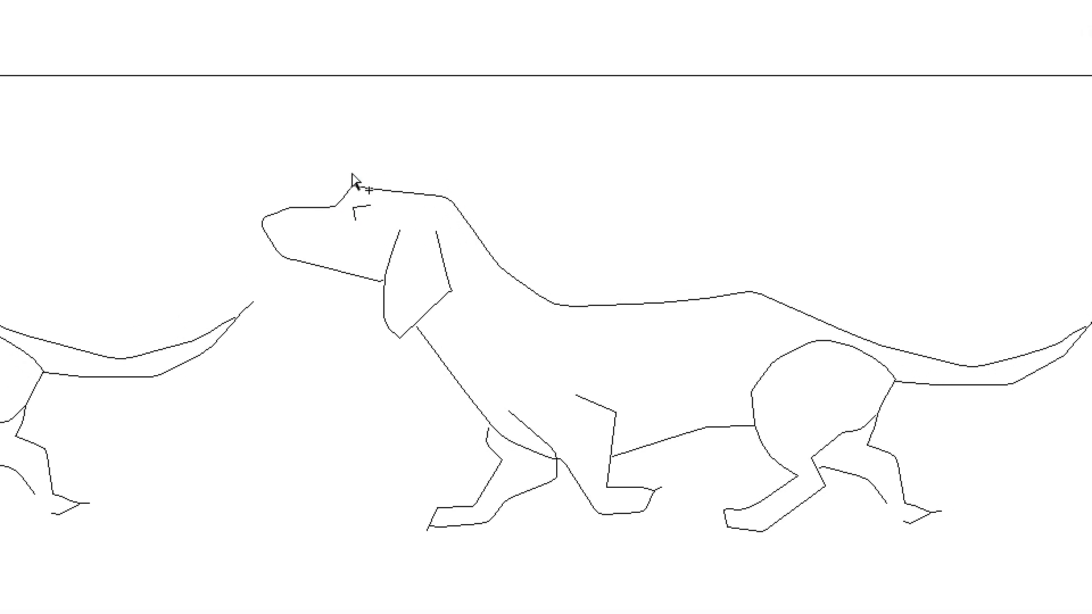
{"action": "left_click", "coordinate": [282, 8]}
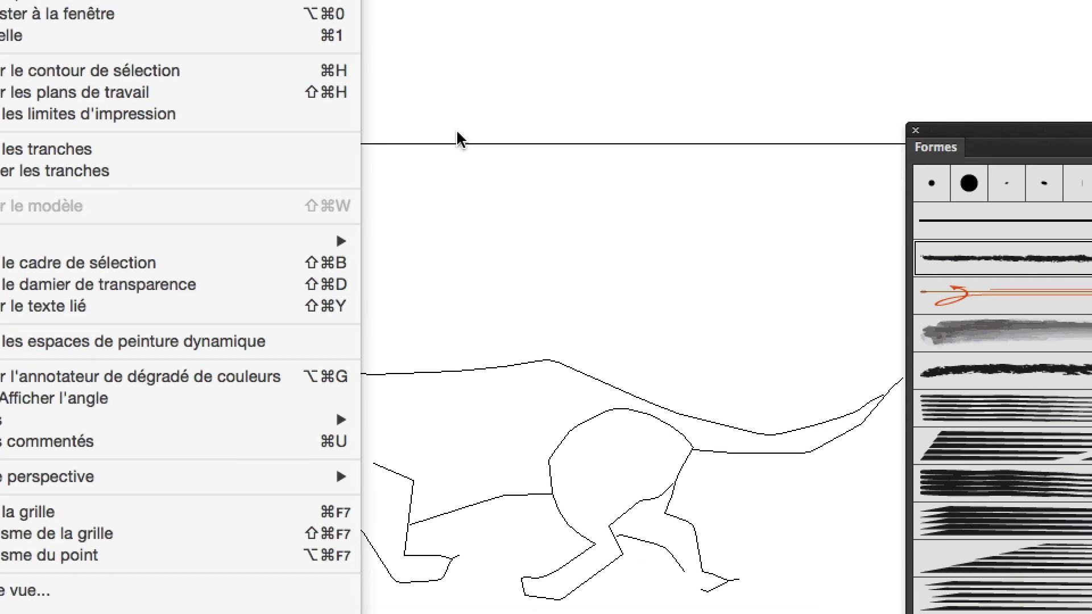
{"action": "left_click", "coordinate": [794, 381]}
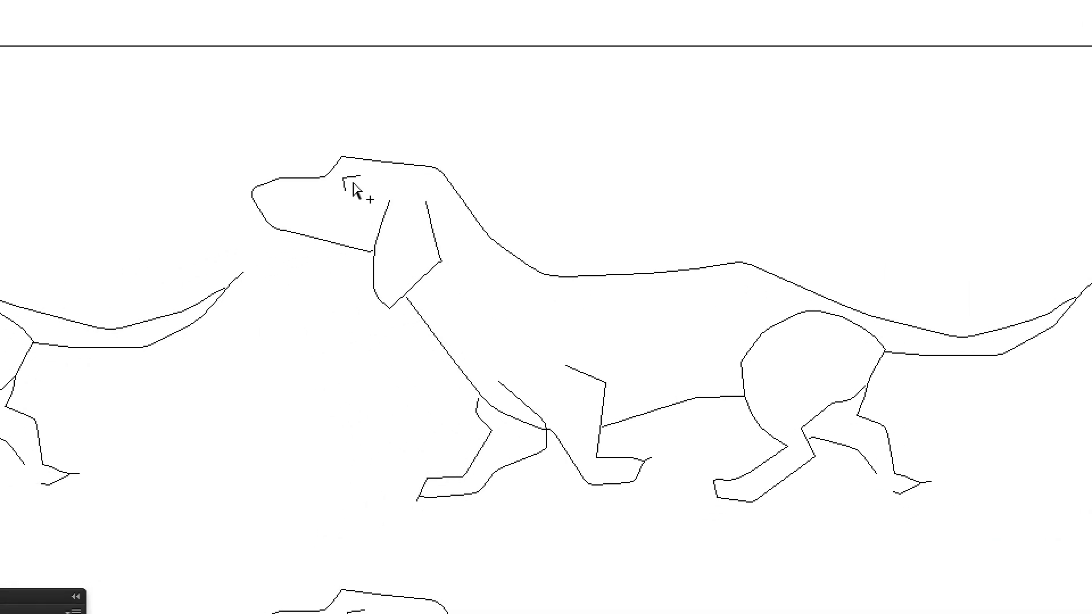
{"action": "left_click", "coordinate": [272, 195]}
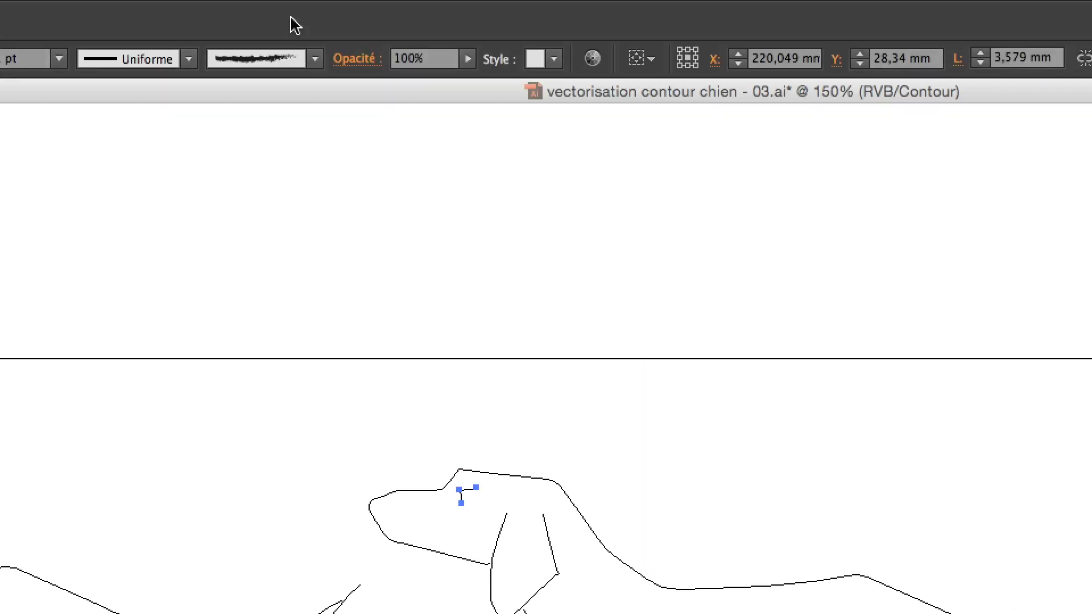
{"action": "left_click", "coordinate": [285, 10]}
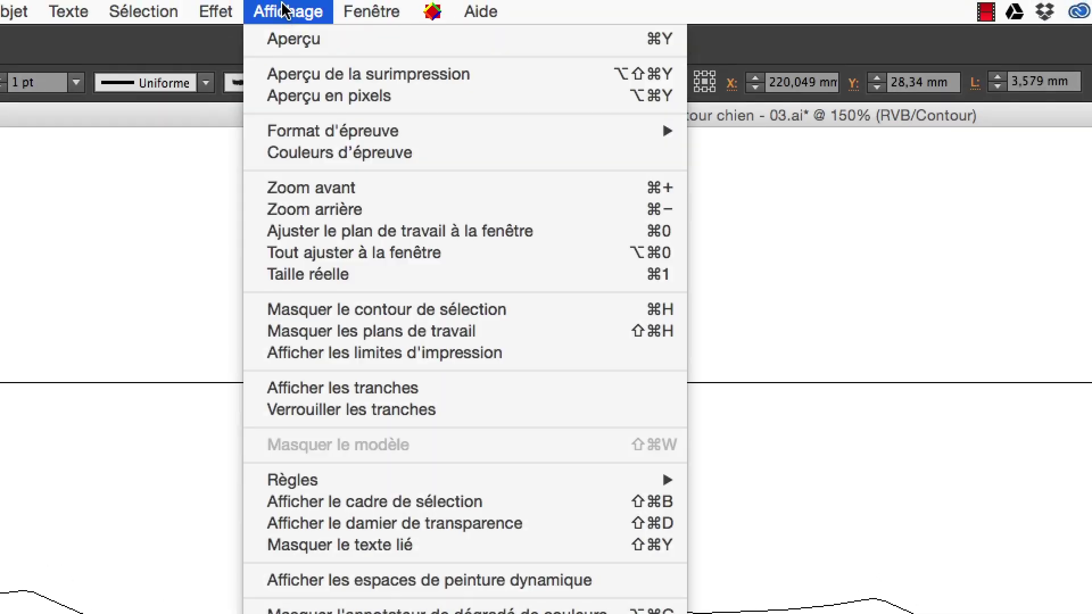
{"action": "left_click", "coordinate": [254, 20]}
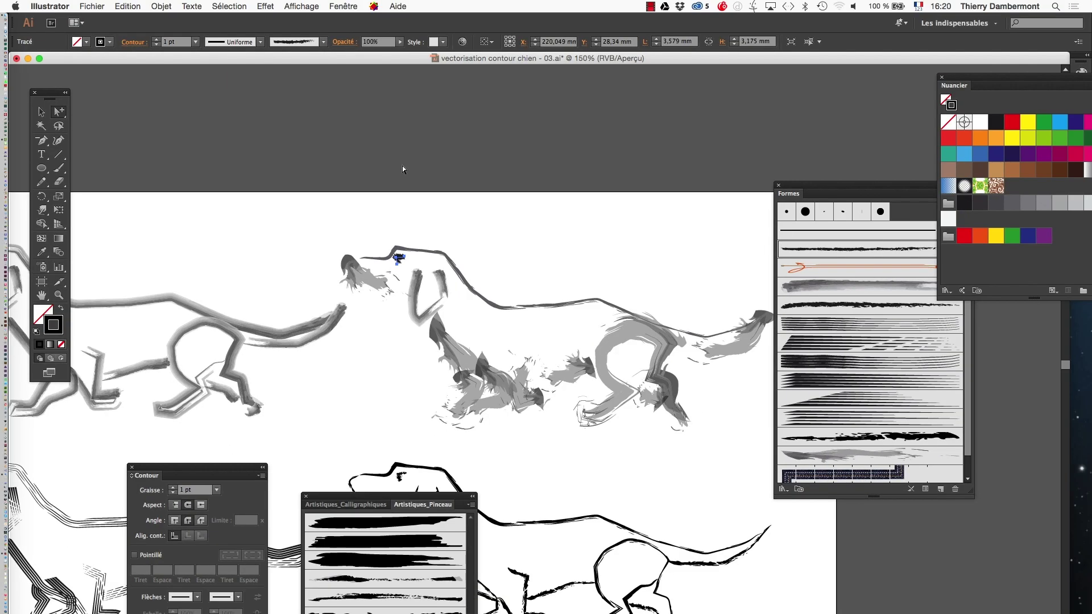
- Apply the "Contour à l'aquarelle 4" brush to the upper-right dog's eye contour and deselect it
{"action": "scroll", "coordinate": [404, 242], "scroll_direction": "up", "scroll_amount": 1}
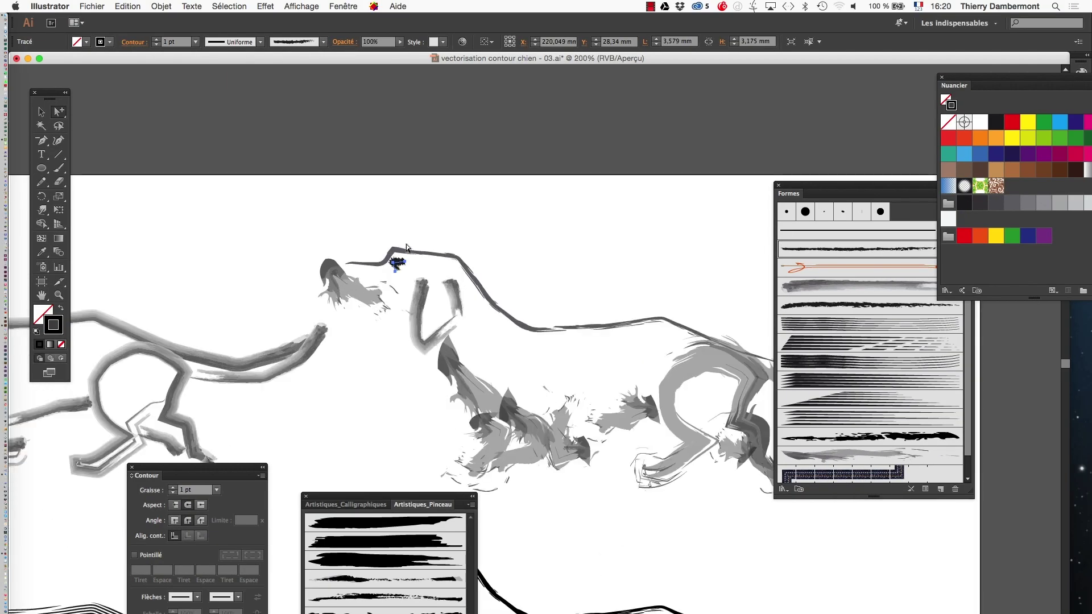
{"action": "key", "text": "super+plus"}
{"action": "key", "text": "super+plus"}
{"action": "key", "text": "super+plus"}
{"action": "key", "text": "super+plus"}
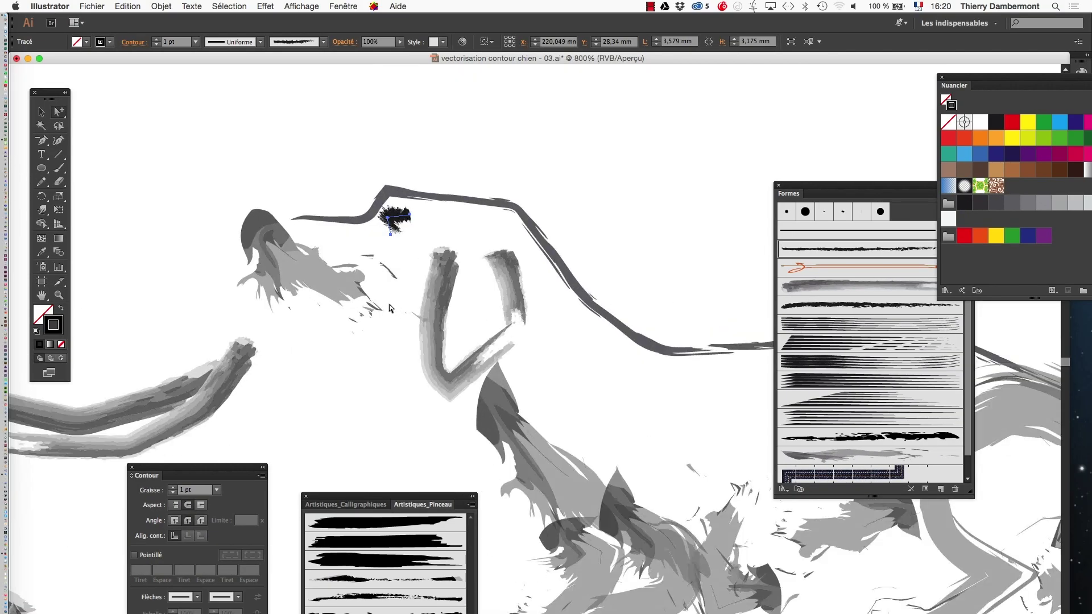
{"action": "left_click", "coordinate": [835, 286]}
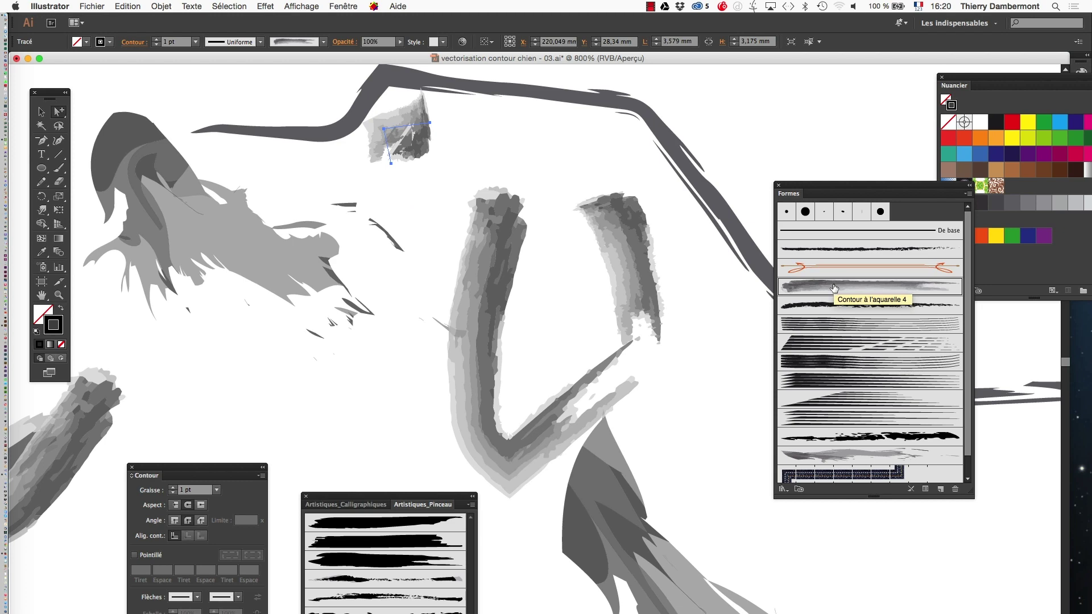
{"action": "left_click", "coordinate": [472, 169]}
{"action": "left_click", "coordinate": [473, 234], "text": "alt+super"}
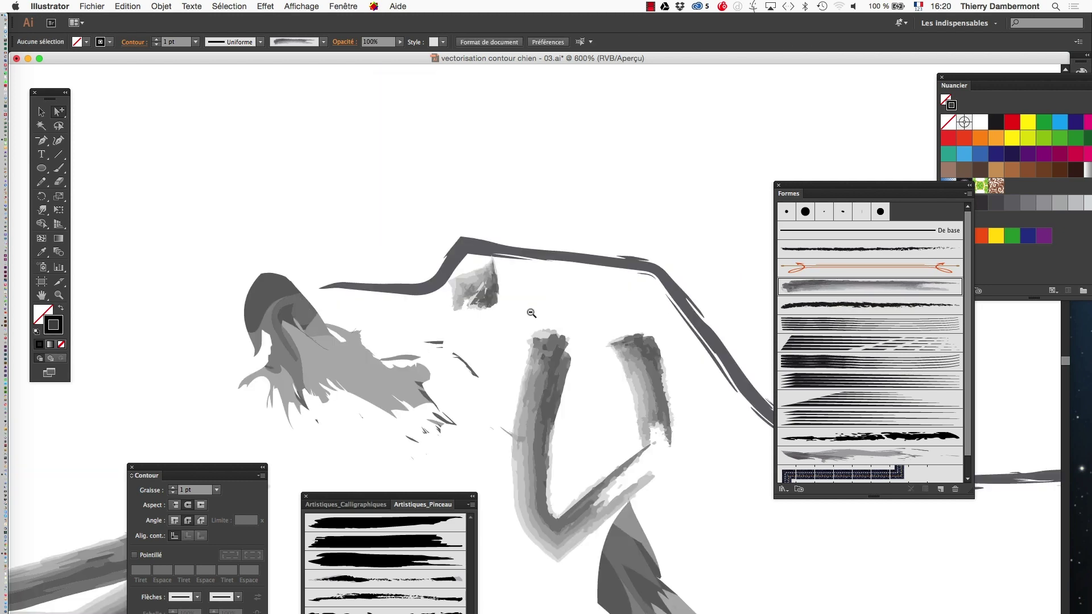
{"action": "left_click", "coordinate": [531, 313], "text": "alt+super"}
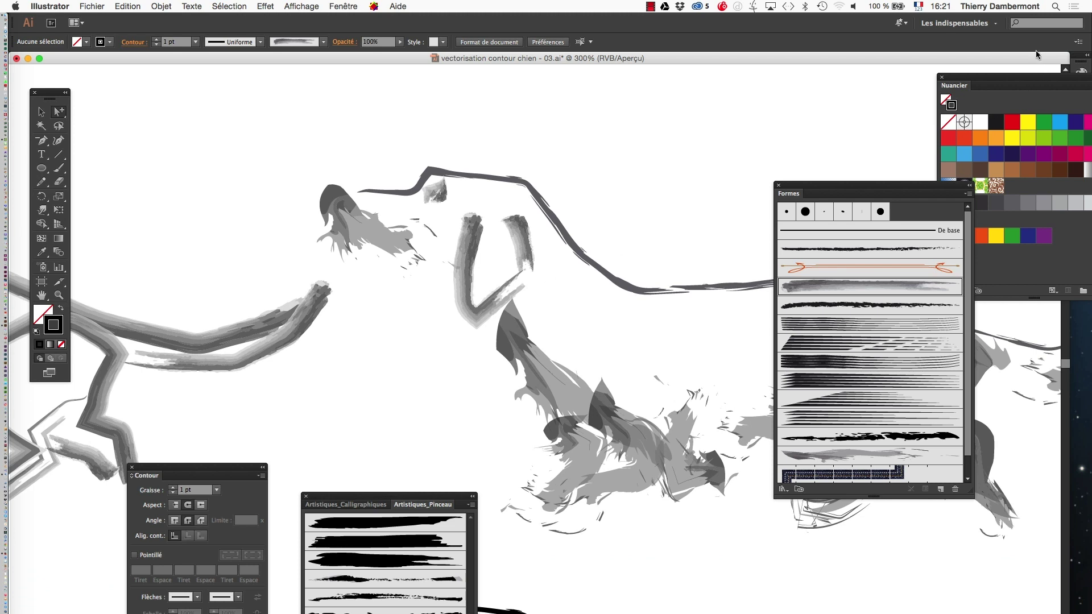
- Reset the "Les indispensables" workspace to its default panel layout
{"action": "left_click", "coordinate": [977, 27]}
{"action": "left_click", "coordinate": [963, 134]}
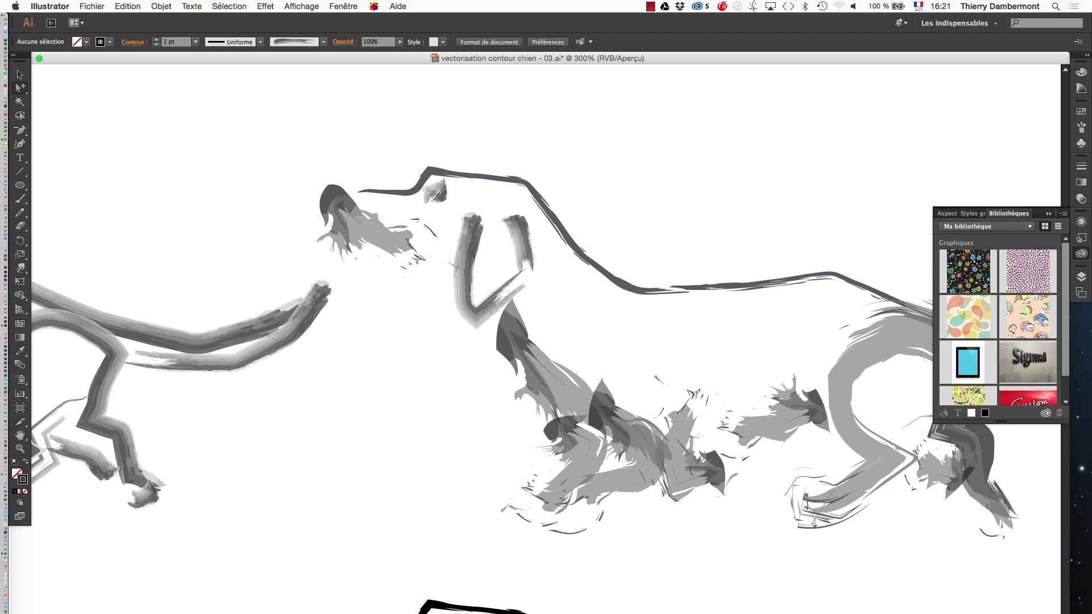
{"action": "left_click_drag", "start_coordinate": [519, 59], "coordinate": [530, 66]}
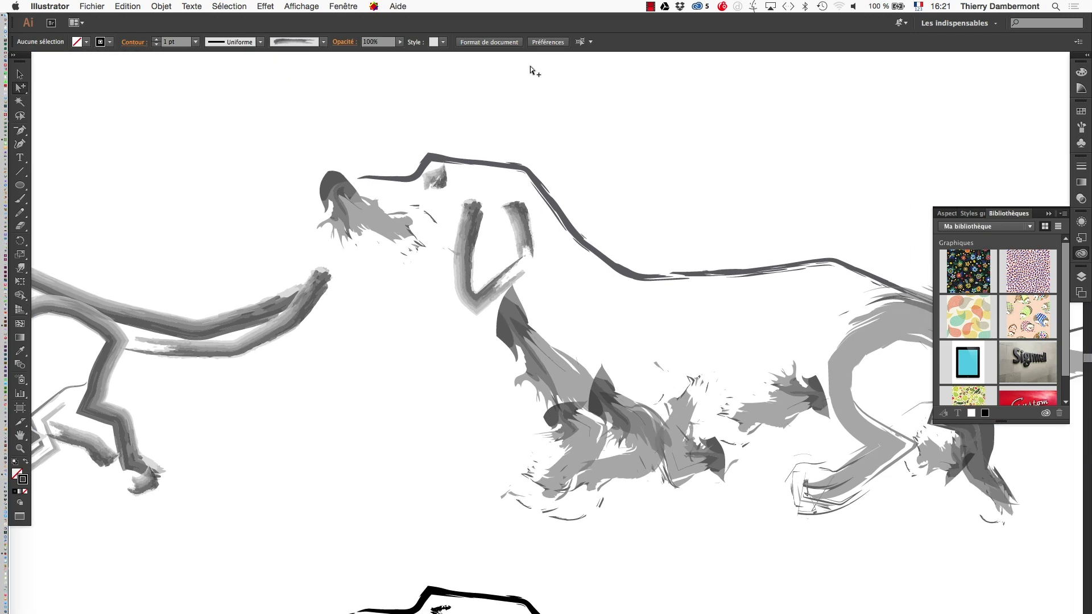
- Cycle through the screen modes, including full screen without panels, and return to the normal window mode
{"action": "key", "text": "f"}
{"action": "key", "text": "f"}
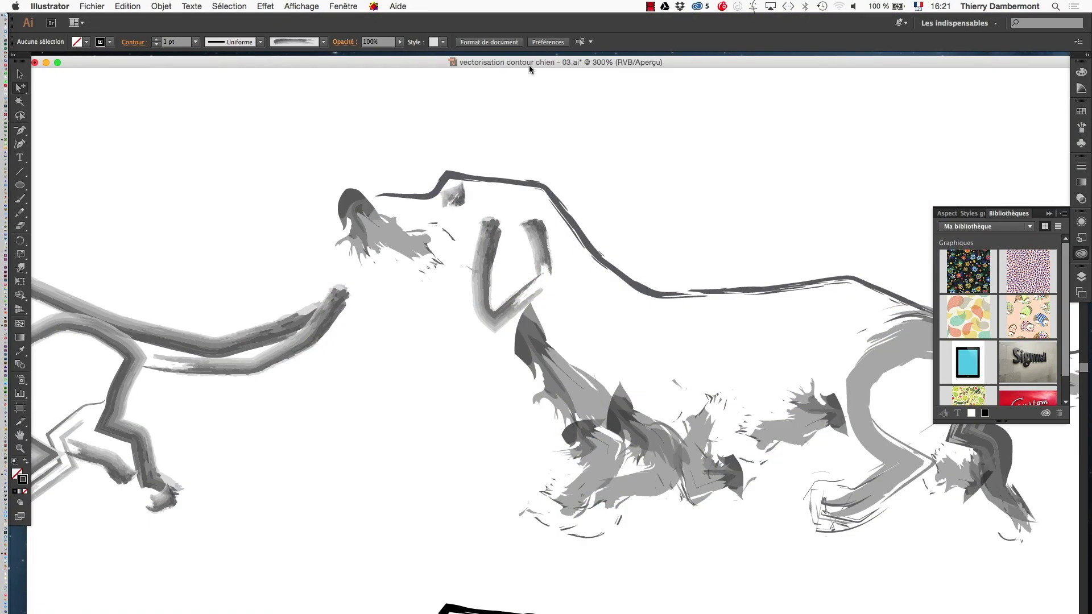
{"action": "key", "text": "f"}
{"action": "key", "text": "f"}
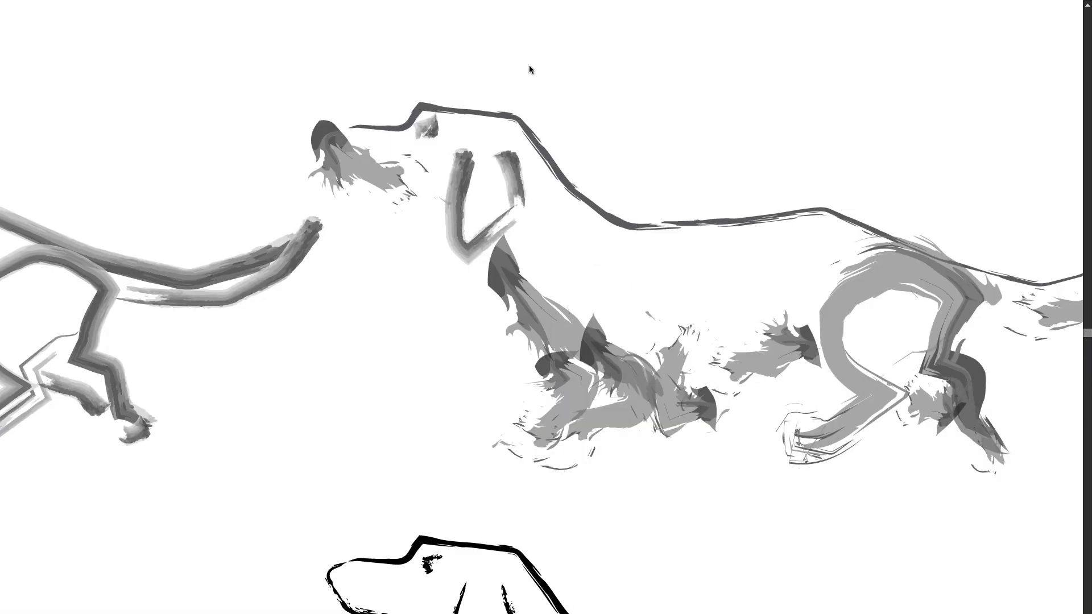
{"action": "key", "text": "f"}
- Shrink the document window and reposition it clear of the tools so the desktop shows around it
{"action": "mouse_move", "coordinate": [533, 61]}
{"action": "left_mouse_down"}
{"action": "mouse_move", "coordinate": [915, 248]}
{"action": "mouse_move", "coordinate": [472, 66]}
{"action": "mouse_move", "coordinate": [548, 76]}
{"action": "mouse_move", "coordinate": [533, 51]}
{"action": "left_mouse_up"}
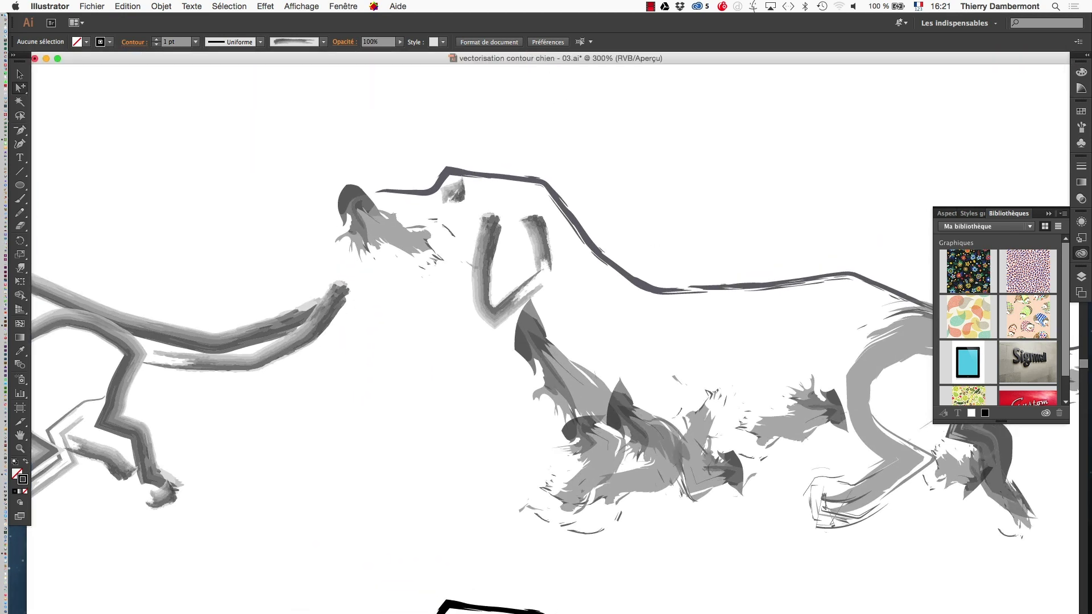
{"action": "left_click_drag", "start_coordinate": [1068, 612], "coordinate": [747, 515]}
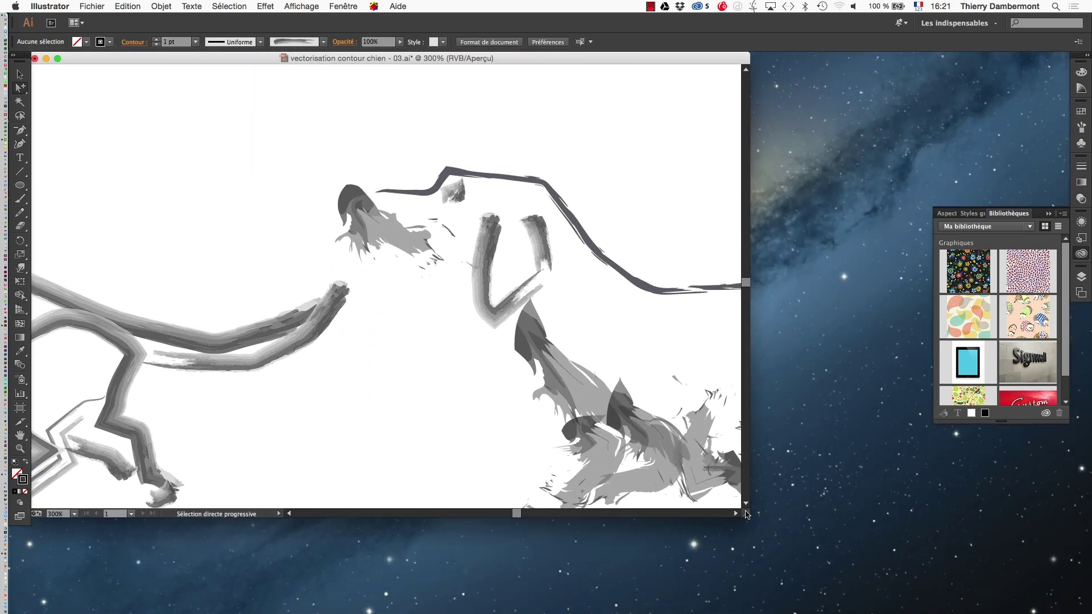
{"action": "left_click_drag", "start_coordinate": [203, 58], "coordinate": [356, 86]}
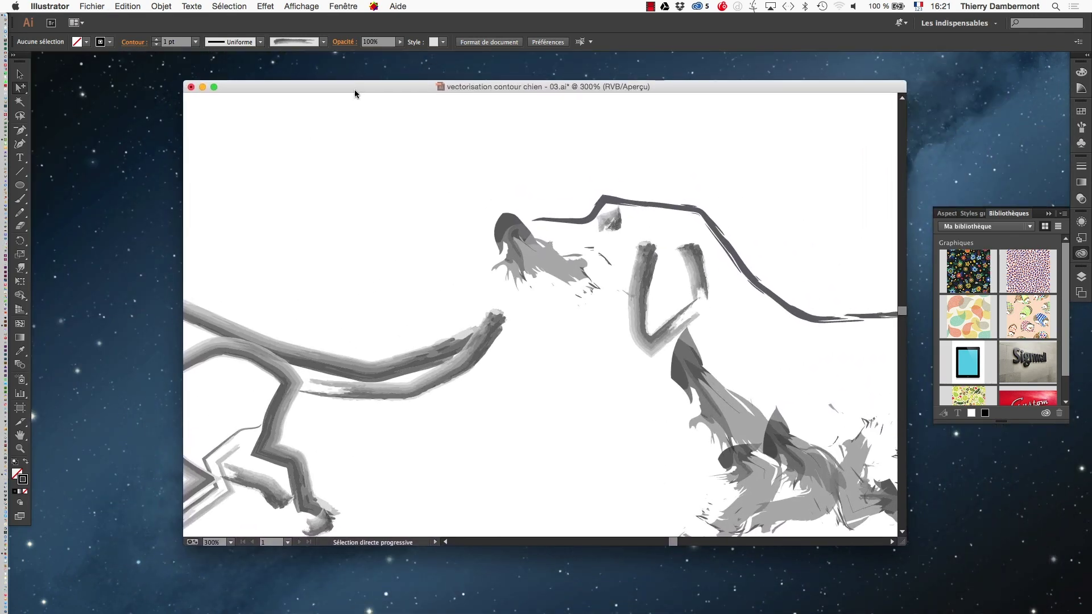
- Open a second window of the dog document and detach it as a separate floating window overlapping the first
{"action": "left_click", "coordinate": [337, 5]}
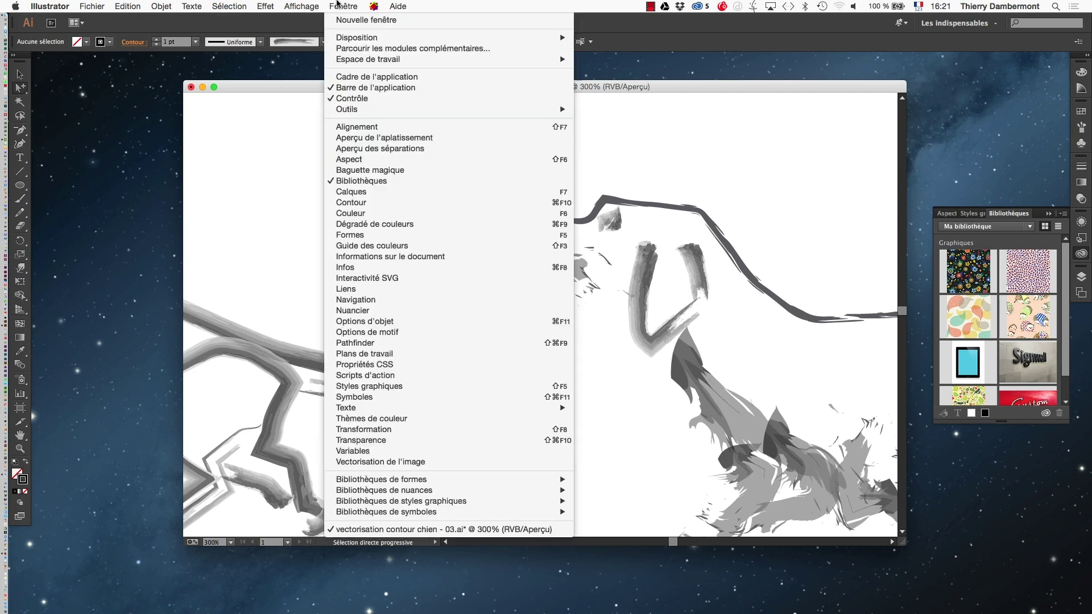
{"action": "left_click", "coordinate": [337, 5]}
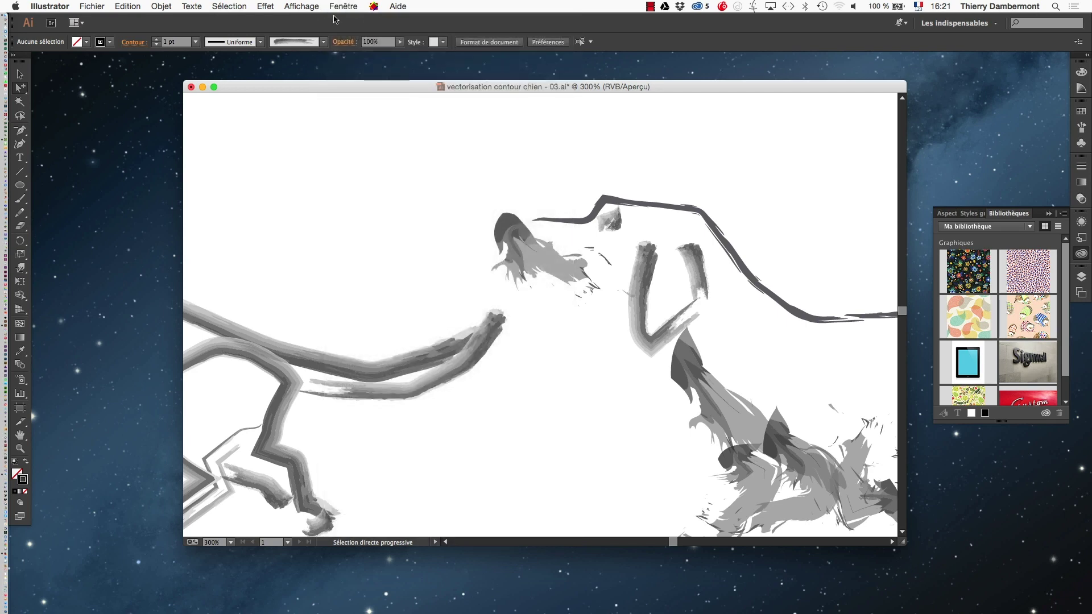
{"action": "left_click_drag", "start_coordinate": [329, 87], "coordinate": [281, 93]}
{"action": "left_click", "coordinate": [352, 5]}
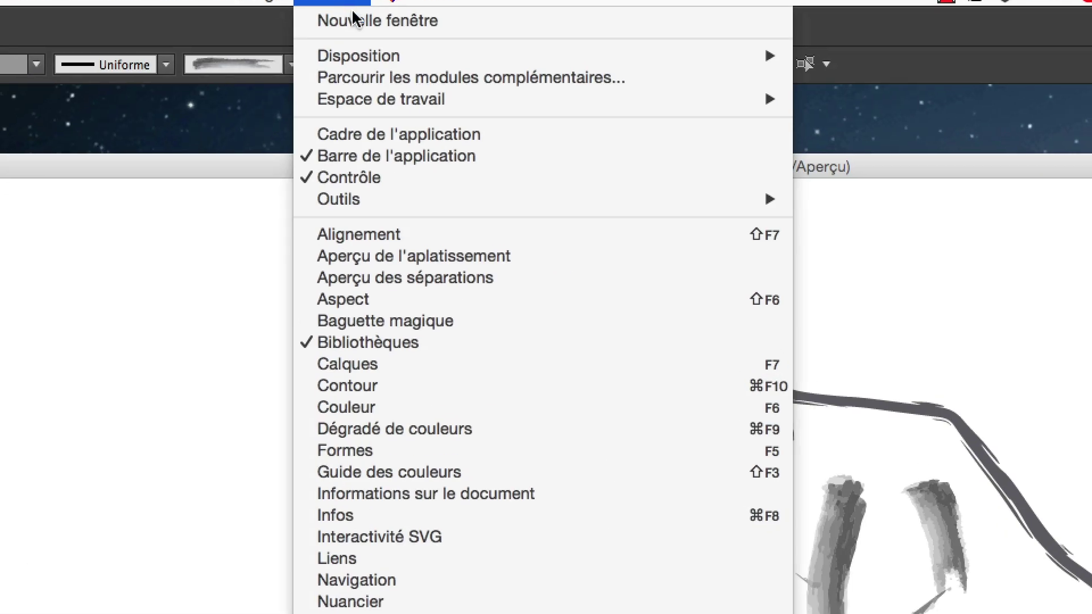
{"action": "left_click", "coordinate": [356, 13]}
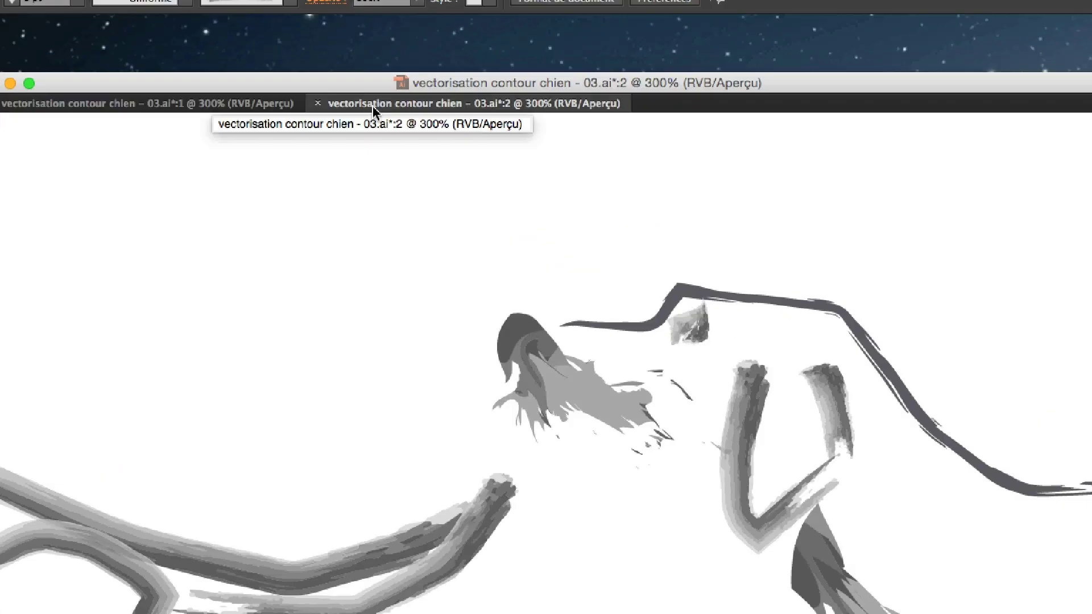
{"action": "left_click_drag", "start_coordinate": [371, 104], "coordinate": [689, 141]}
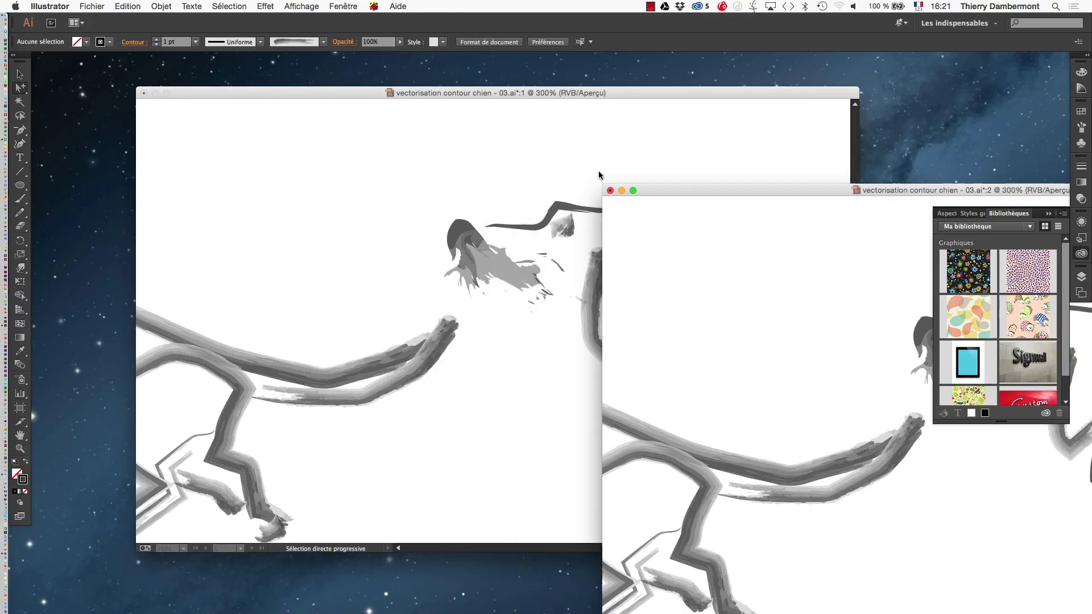
{"action": "left_click_drag", "start_coordinate": [656, 190], "coordinate": [517, 210]}
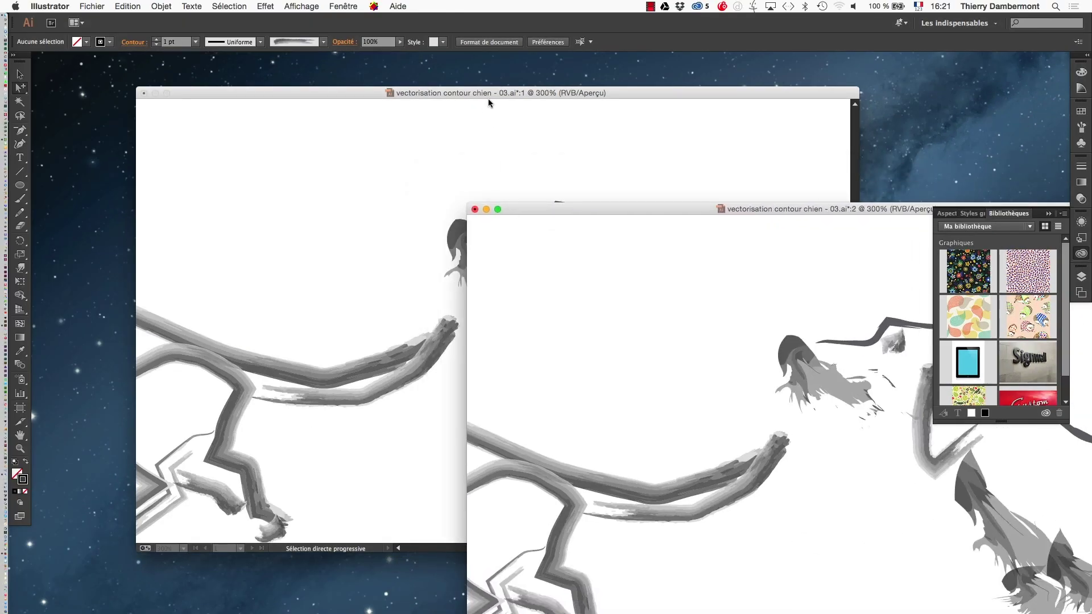
- Move the first document window clear of the second, then make the second narrower and taller and place it on the opposite side
{"action": "left_click_drag", "start_coordinate": [480, 96], "coordinate": [376, 82]}
{"action": "left_click_drag", "start_coordinate": [851, 207], "coordinate": [686, 212]}
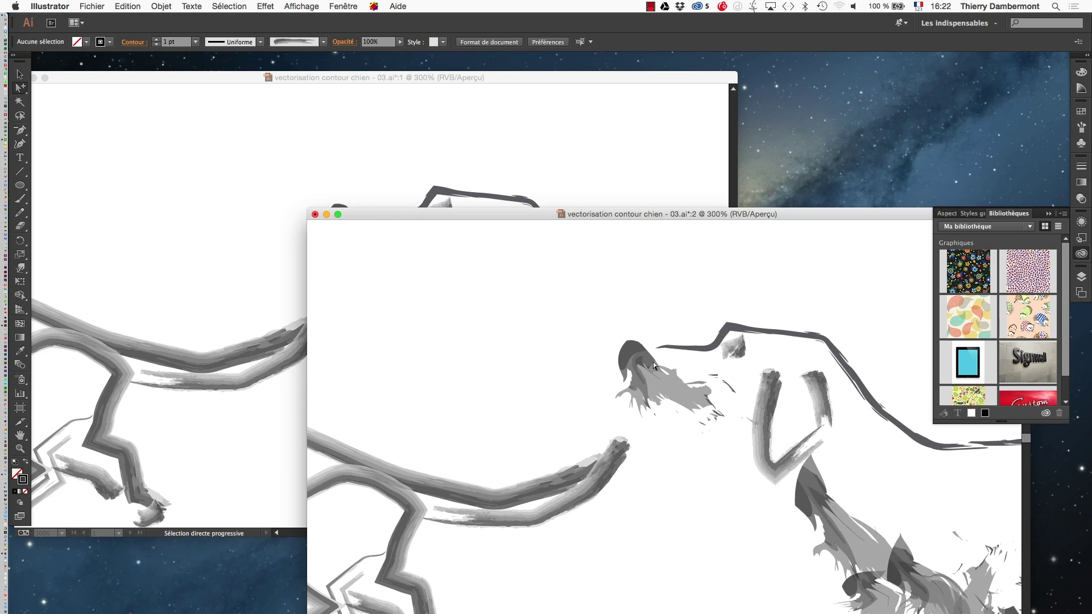
{"action": "left_click_drag", "start_coordinate": [615, 215], "coordinate": [422, 81]}
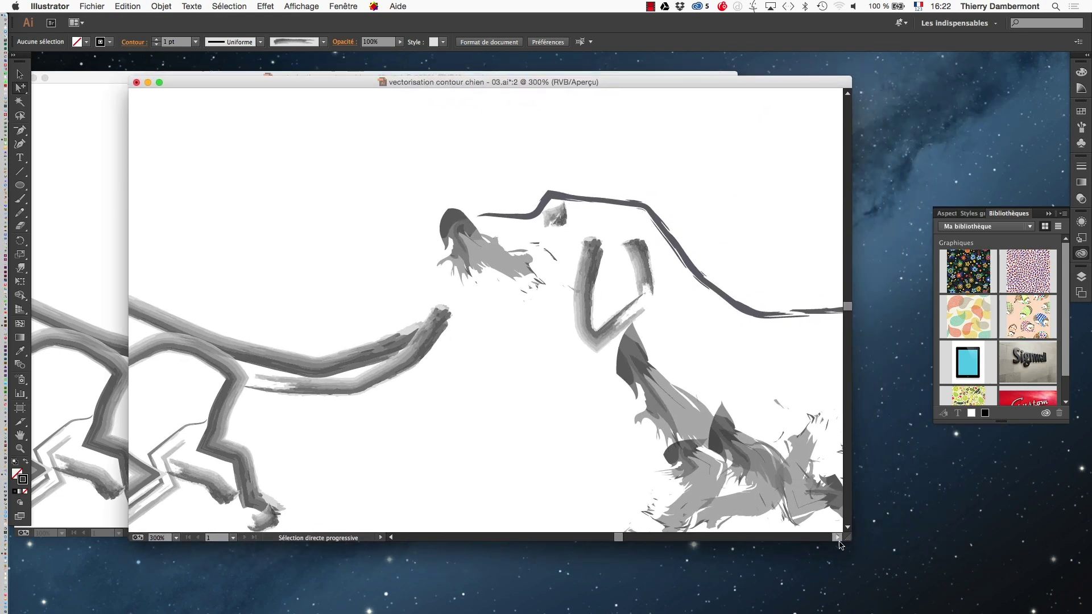
{"action": "left_click_drag", "start_coordinate": [840, 544], "coordinate": [527, 612]}
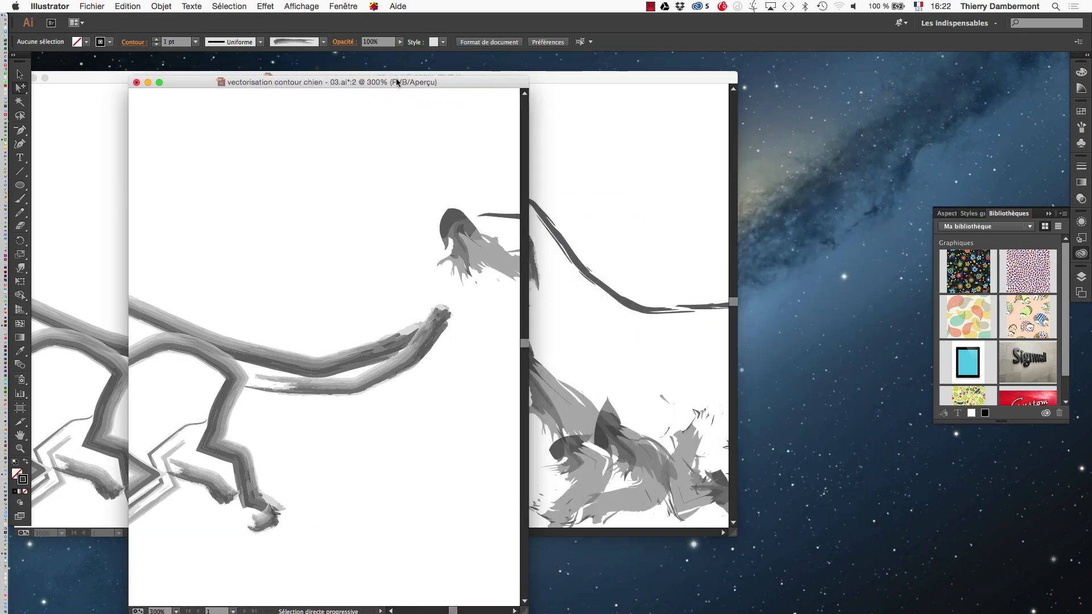
{"action": "left_click_drag", "start_coordinate": [396, 81], "coordinate": [838, 97]}
- Magnify the second window to 2400% on the upper dog's eye
{"action": "scroll", "coordinate": [853, 313], "scroll_direction": "right", "scroll_amount": 5}
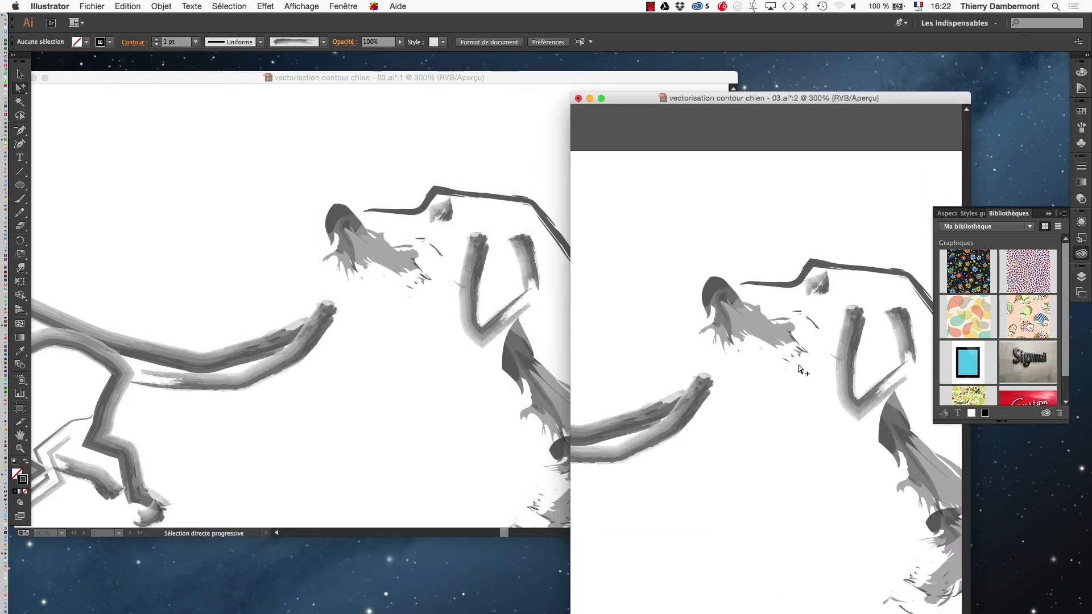
{"action": "scroll", "coordinate": [826, 295], "scroll_direction": "up", "scroll_amount": 5}
{"action": "left_click_drag", "start_coordinate": [746, 286], "coordinate": [771, 363]}
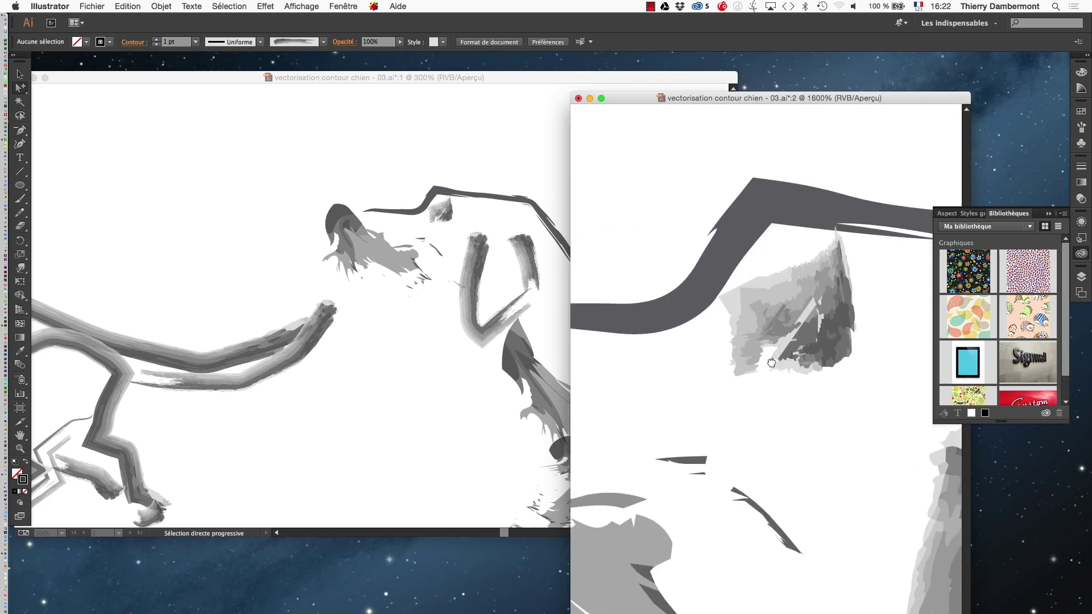
{"action": "scroll", "coordinate": [772, 358], "scroll_direction": "up", "scroll_amount": 1}
- Narrow the first document window so it no longer overlaps the second, and frame the whole upper dog in it at 150%
{"action": "left_click", "coordinate": [441, 78]}
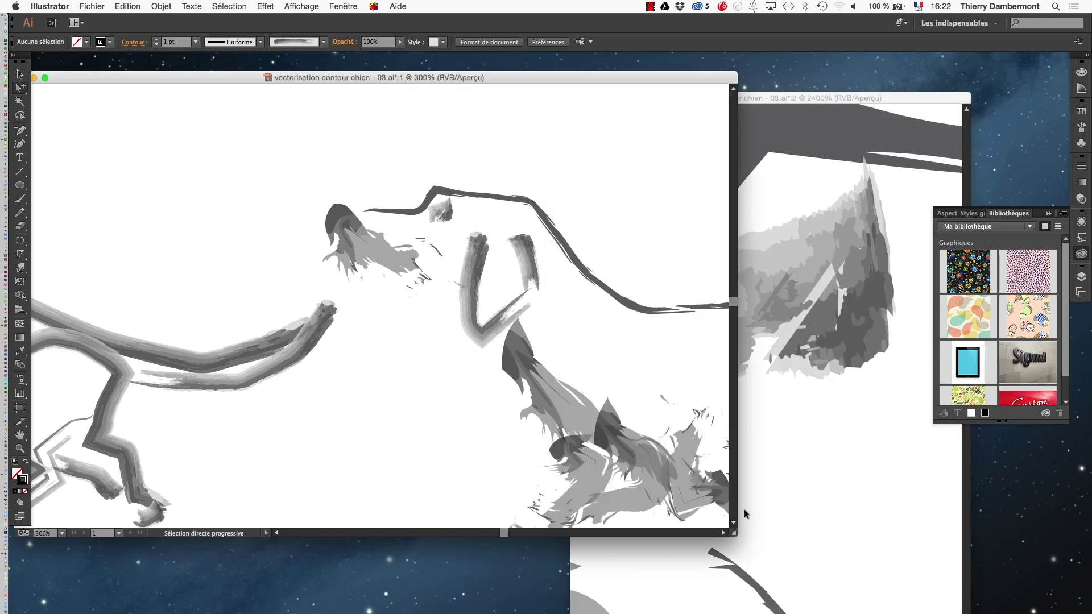
{"action": "left_click_drag", "start_coordinate": [733, 535], "coordinate": [543, 585]}
{"action": "scroll", "coordinate": [442, 421], "scroll_direction": "down", "scroll_amount": 2}
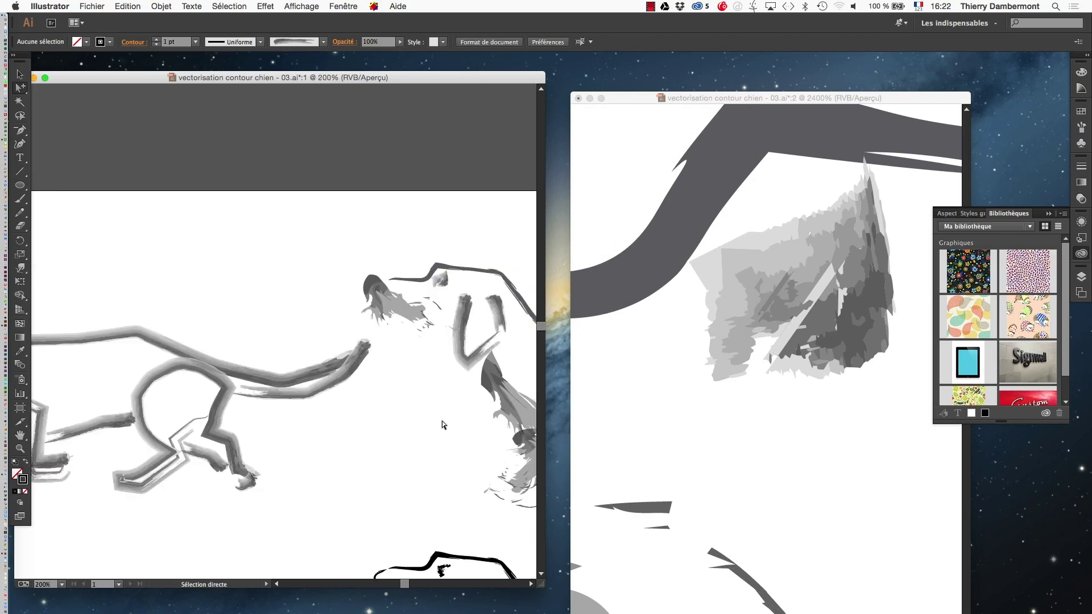
{"action": "scroll", "coordinate": [450, 420], "scroll_direction": "right", "scroll_amount": 10}
{"action": "scroll", "coordinate": [449, 421], "scroll_direction": "down", "scroll_amount": 5}
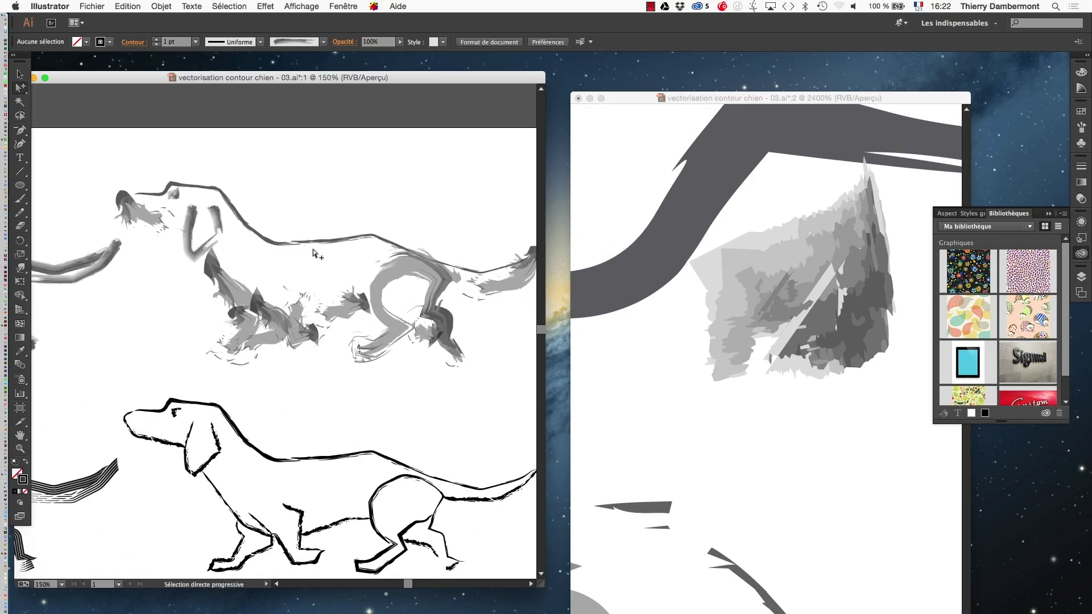
{"action": "key", "text": "space"}
{"action": "left_click_drag", "start_coordinate": [345, 263], "coordinate": [305, 269]}
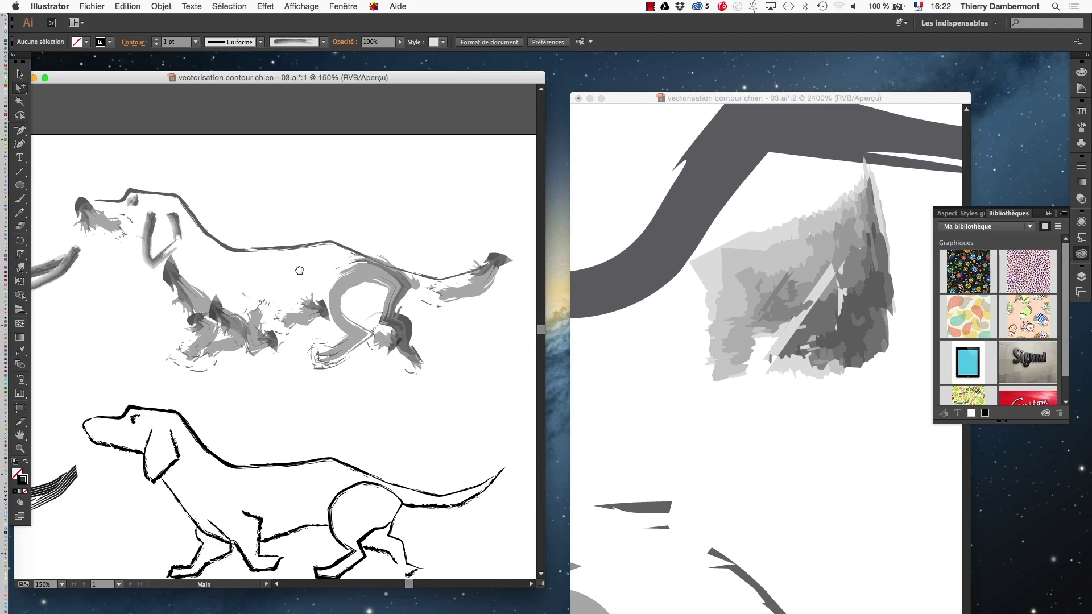
- Align and widen the second window beside the first, collapse the floating Bibliothèques panel, and set that window's zoom to 800%
{"action": "left_click", "coordinate": [752, 103]}
{"action": "left_click_drag", "start_coordinate": [752, 103], "coordinate": [738, 80]}
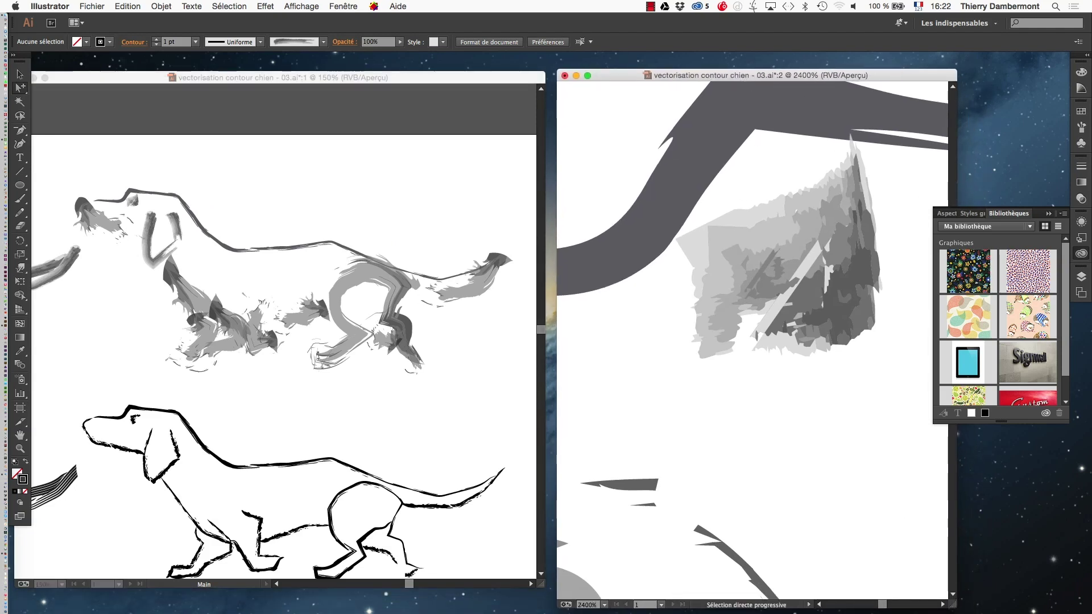
{"action": "left_click_drag", "start_coordinate": [954, 608], "coordinate": [996, 587]}
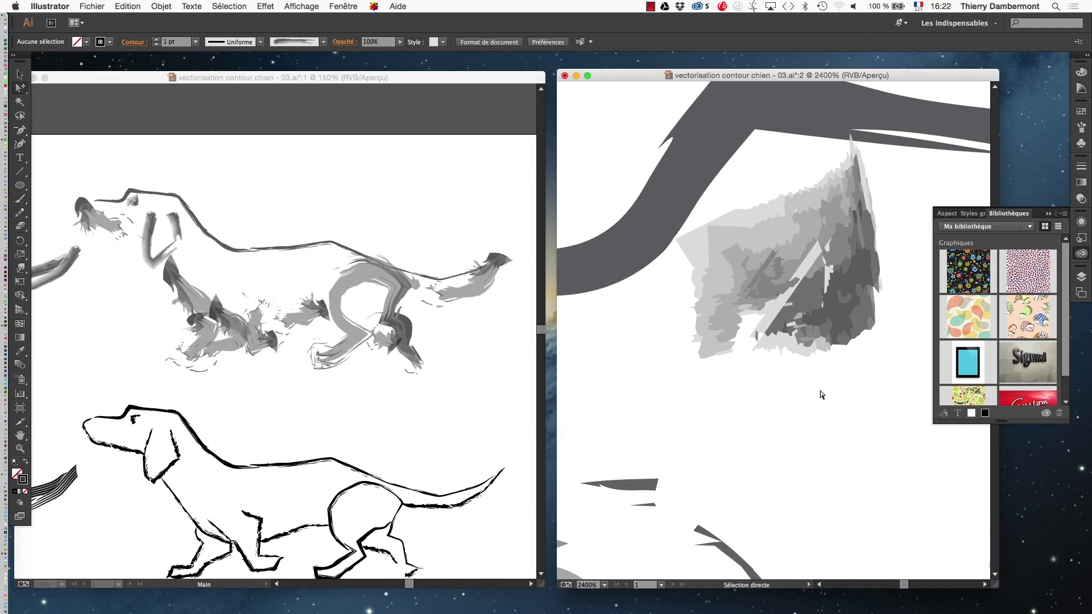
{"action": "scroll", "coordinate": [806, 378], "scroll_direction": "down", "scroll_amount": 1}
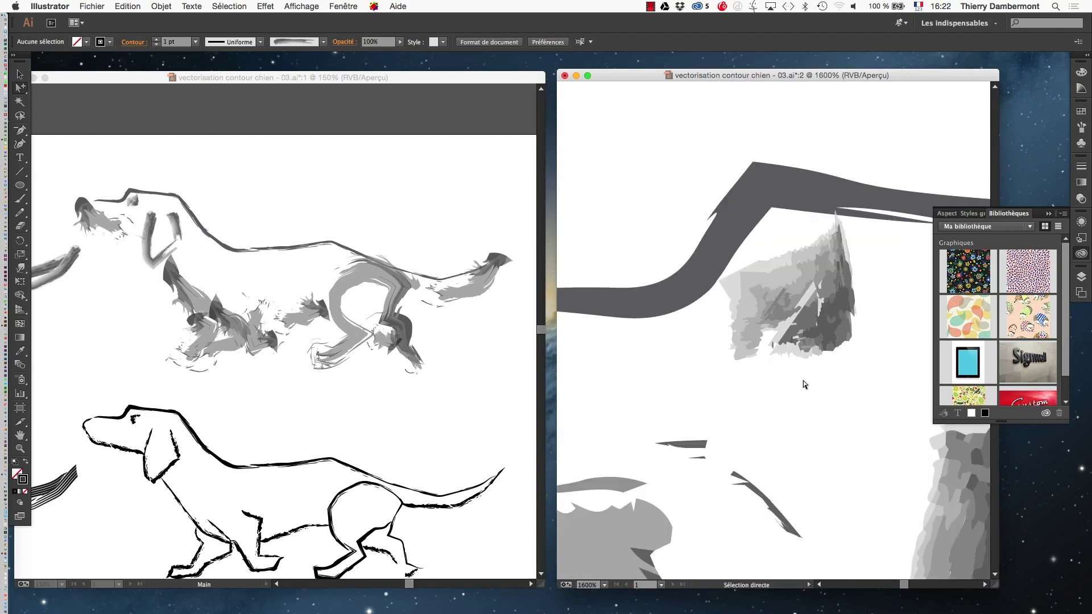
{"action": "left_click", "coordinate": [1048, 213]}
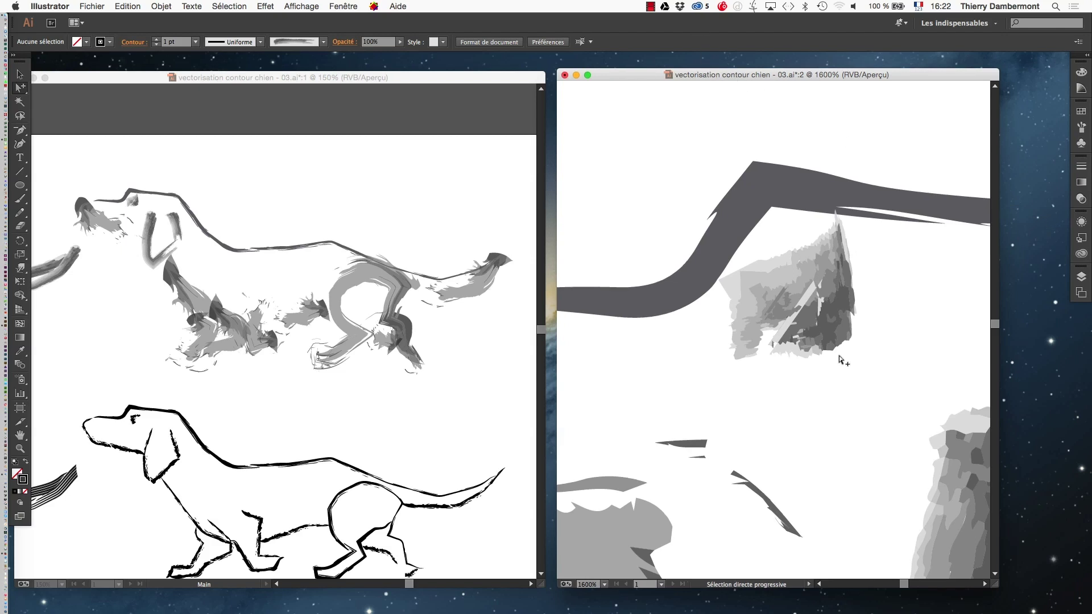
{"action": "scroll", "coordinate": [842, 361], "scroll_direction": "down", "scroll_amount": 2}
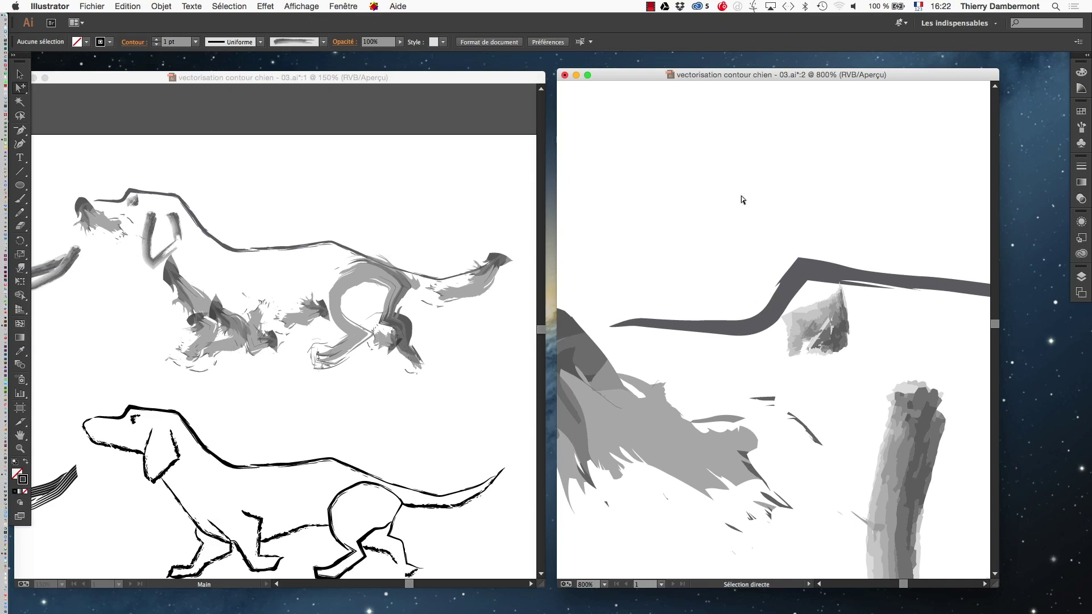
- Tile the two document windows side by side with the Mosaïque arrangement and nudge both slightly down
{"action": "key", "text": "alt"}
{"action": "left_click", "coordinate": [338, 6]}
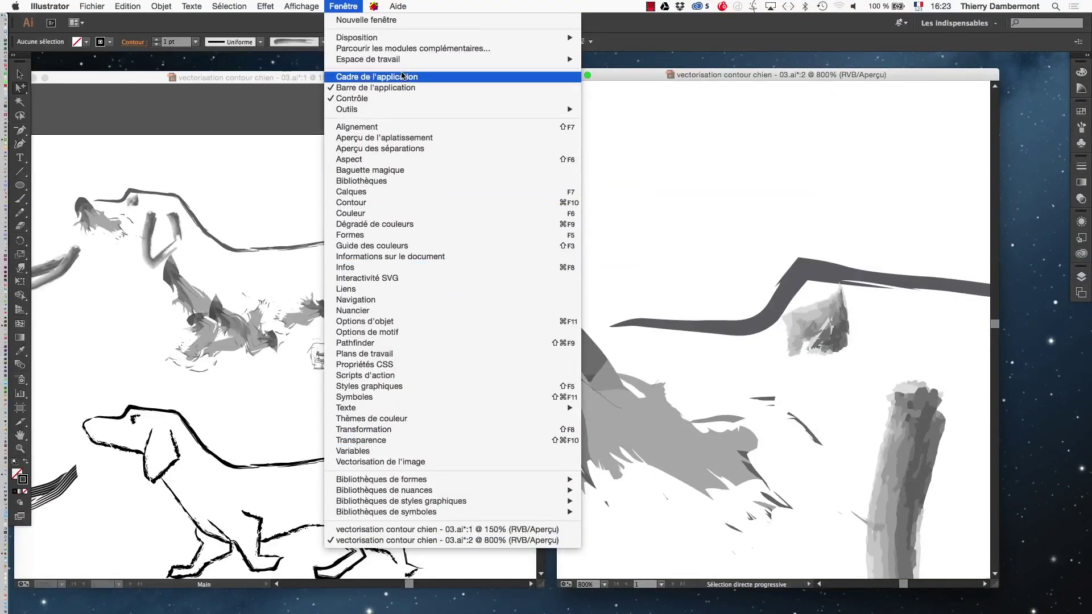
{"action": "mouse_move", "coordinate": [381, 38]}
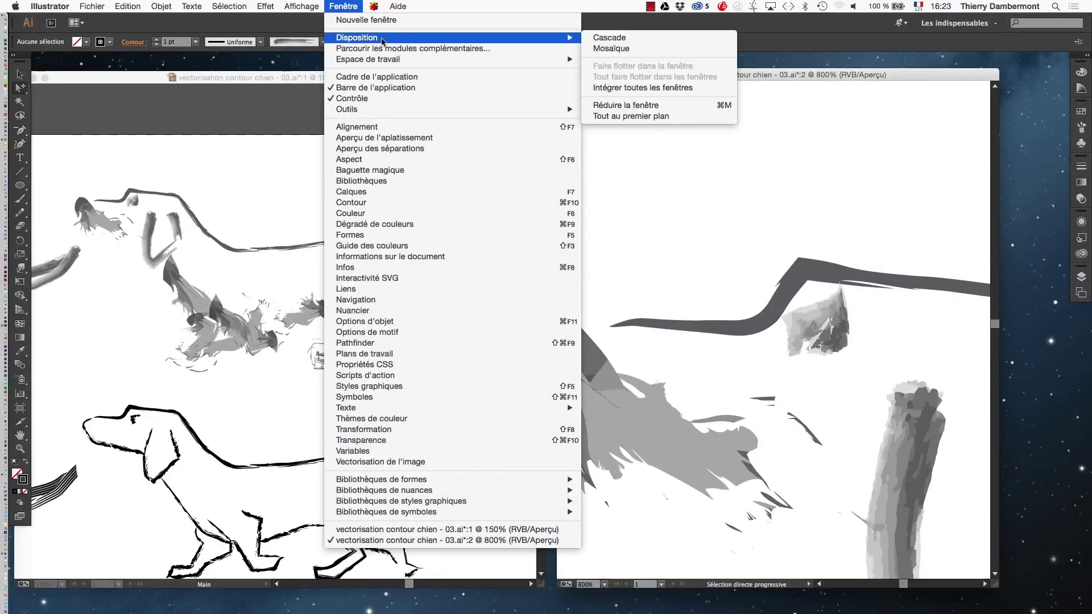
{"action": "left_click", "coordinate": [671, 50]}
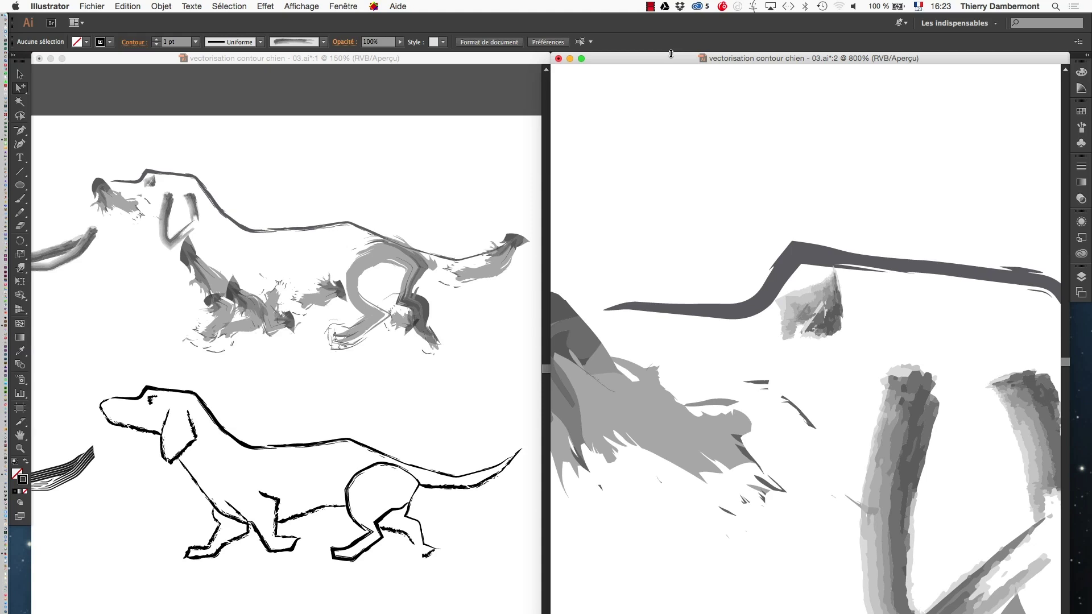
{"action": "mouse_move", "coordinate": [646, 64]}
{"action": "left_mouse_down"}
{"action": "mouse_move", "coordinate": [629, 67]}
{"action": "mouse_move", "coordinate": [663, 62]}
{"action": "left_mouse_up"}
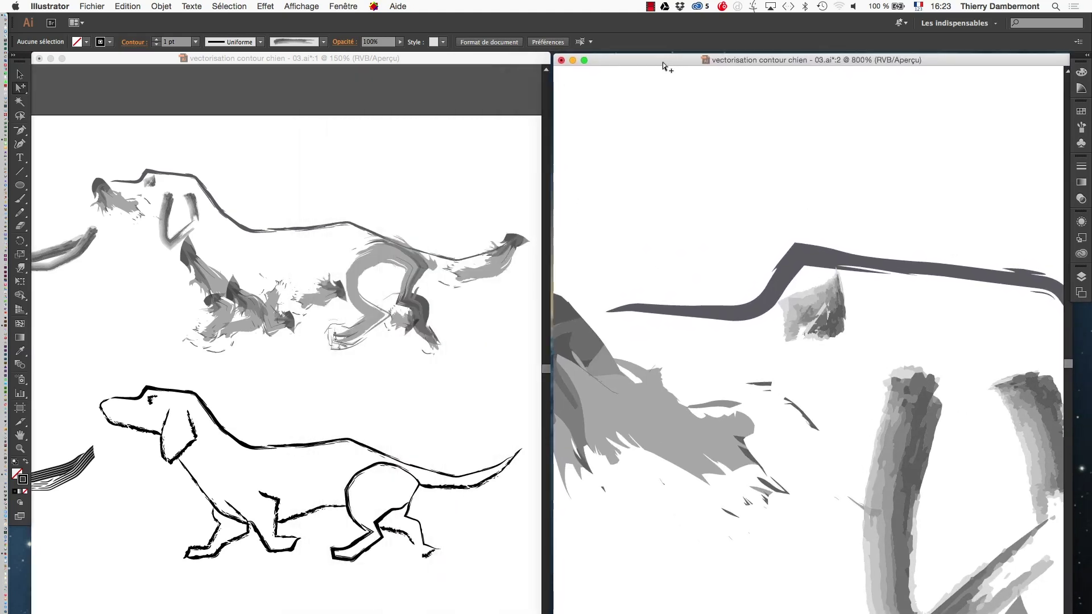
{"action": "mouse_move", "coordinate": [419, 61]}
{"action": "left_mouse_down"}
{"action": "mouse_move", "coordinate": [654, 134]}
{"action": "mouse_move", "coordinate": [437, 63]}
{"action": "left_mouse_up"}
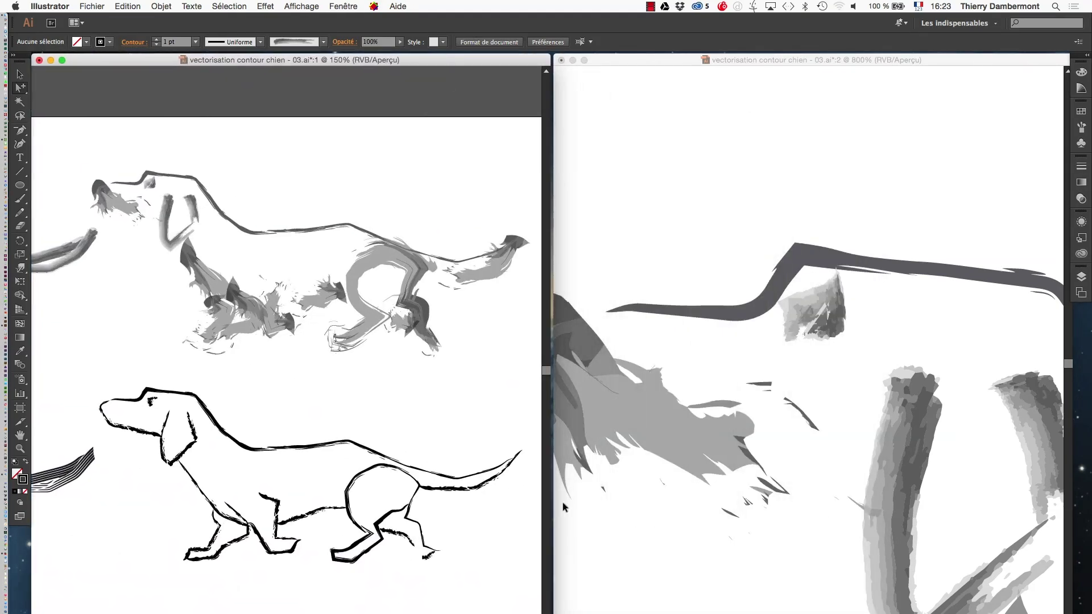
- Reduce the second window's zoom to 150% and frame the same two dogs as in the first window
{"action": "left_click", "coordinate": [807, 411]}
{"action": "left_click", "coordinate": [846, 458], "text": "alt+super"}
{"action": "left_click", "coordinate": [846, 458], "text": "alt+super"}
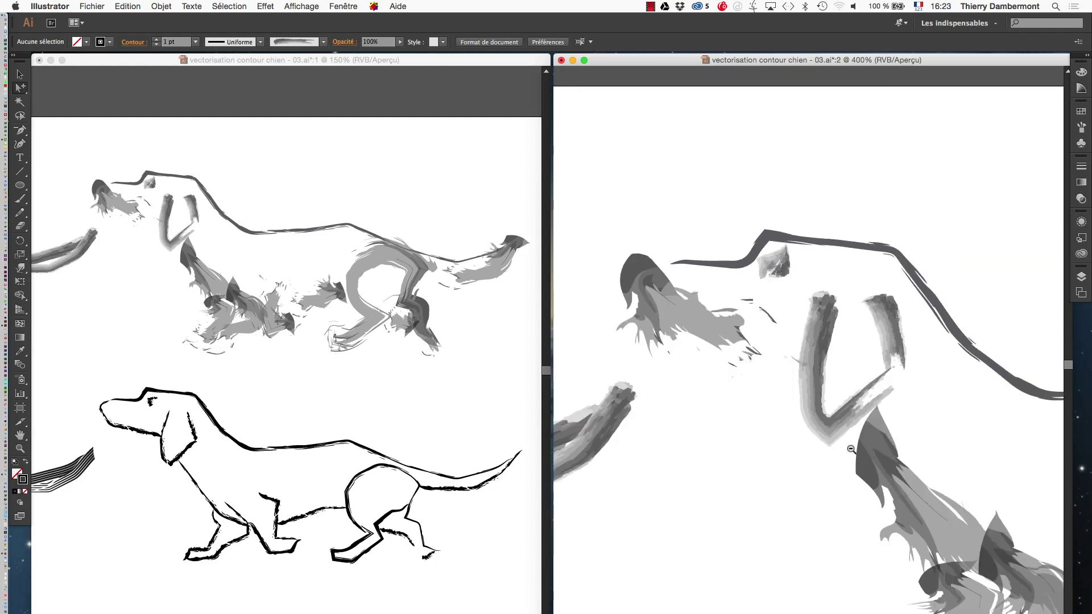
{"action": "left_click", "coordinate": [848, 458], "text": "alt+super"}
{"action": "left_click", "coordinate": [850, 459], "text": "alt+super"}
{"action": "left_click", "coordinate": [857, 460], "text": "alt+super"}
{"action": "left_click", "coordinate": [884, 442], "text": "alt+super"}
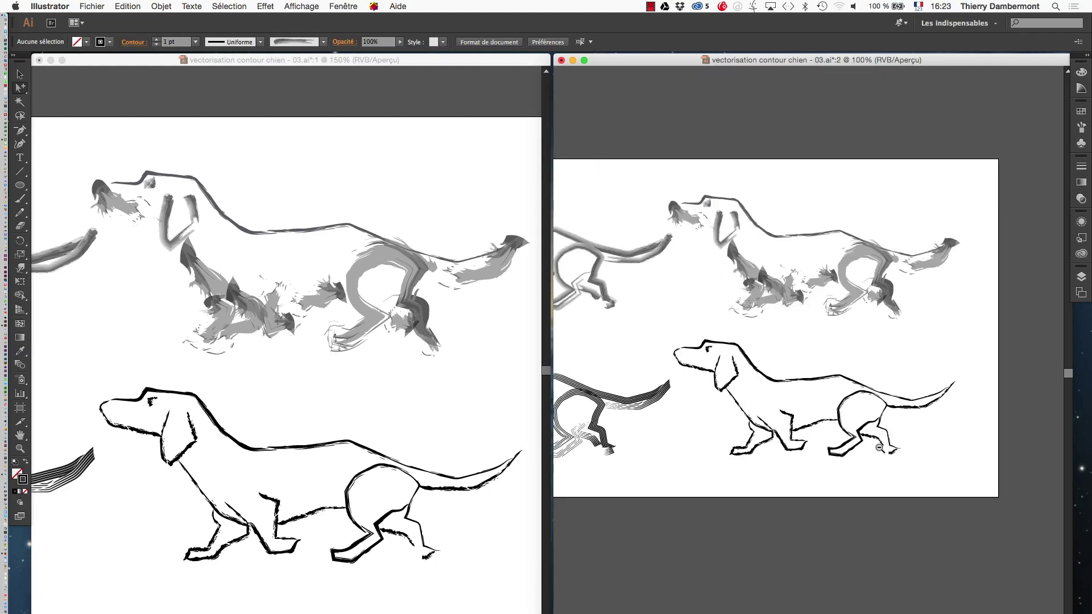
{"action": "left_click", "coordinate": [775, 333]}
{"action": "left_click_drag", "start_coordinate": [777, 335], "coordinate": [746, 359]}
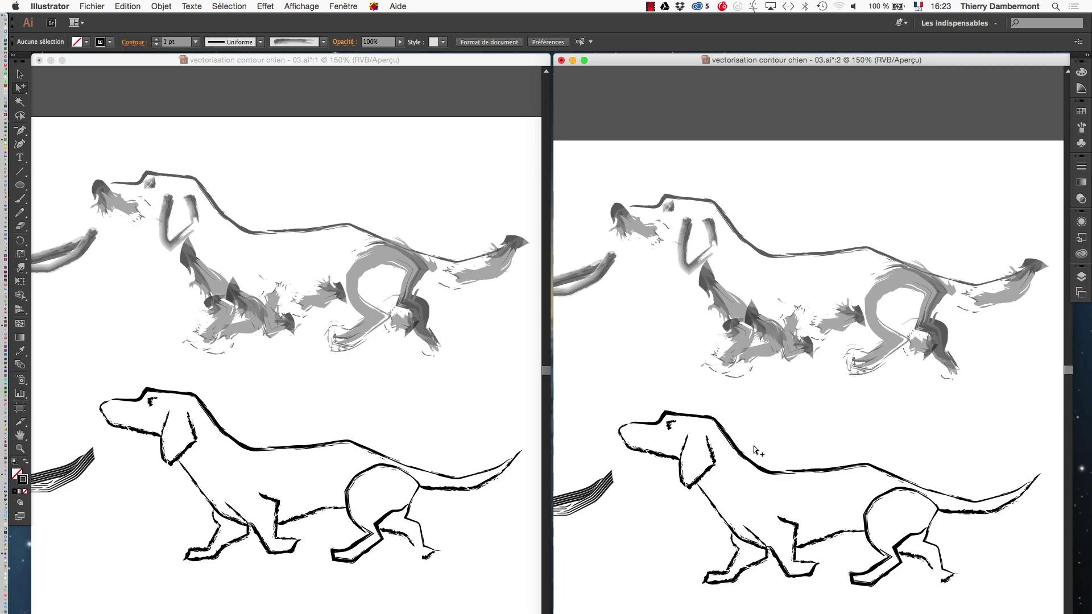
- Switch only the first document window to the Tracés outline display
{"action": "left_click_drag", "start_coordinate": [768, 60], "coordinate": [776, 65]}
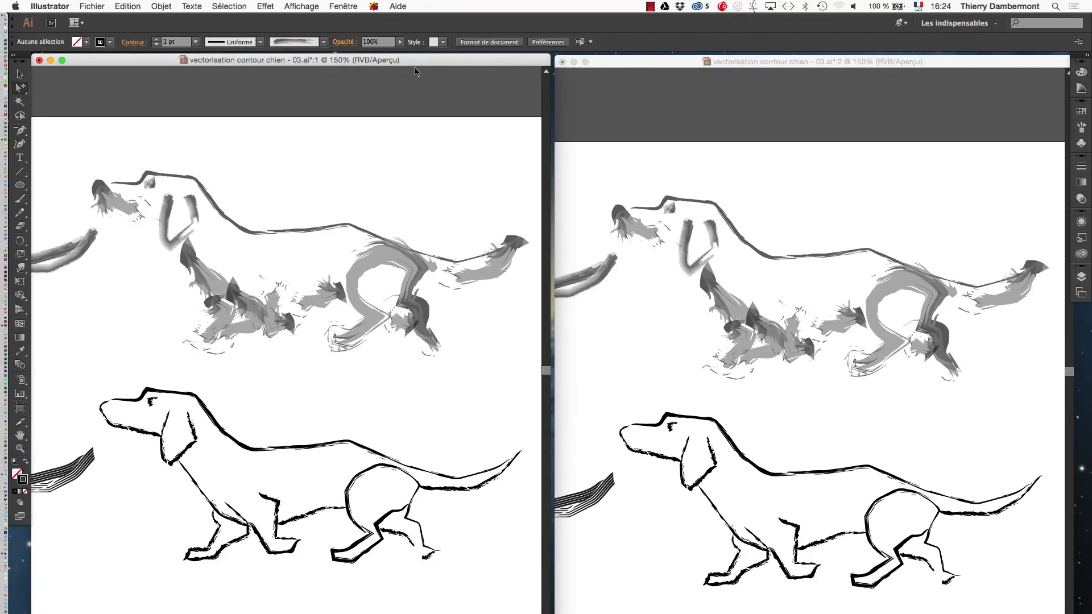
{"action": "left_click", "coordinate": [300, 6]}
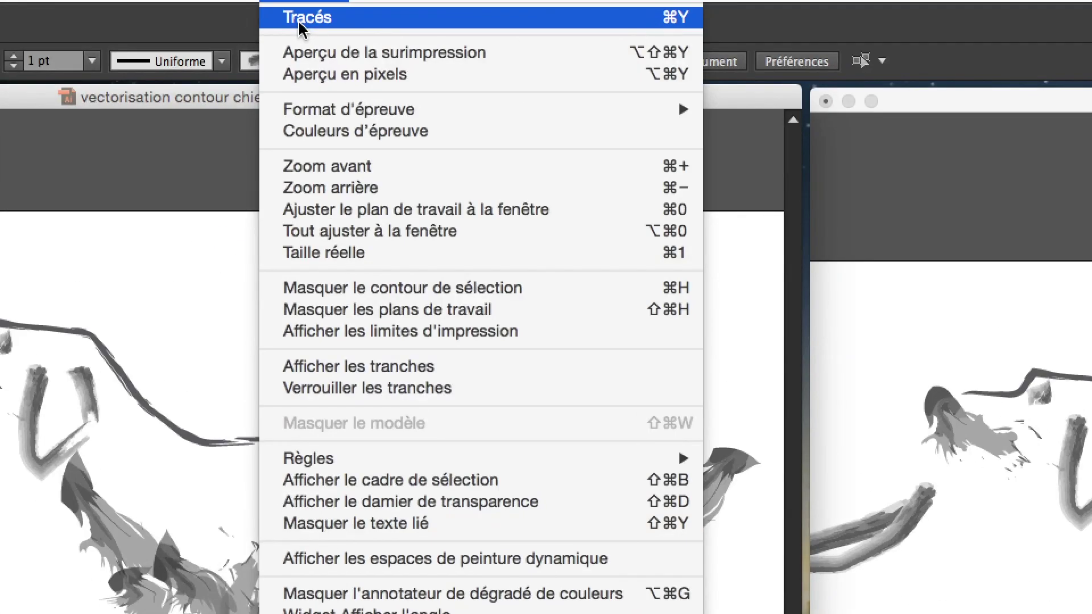
{"action": "left_click", "coordinate": [302, 17]}
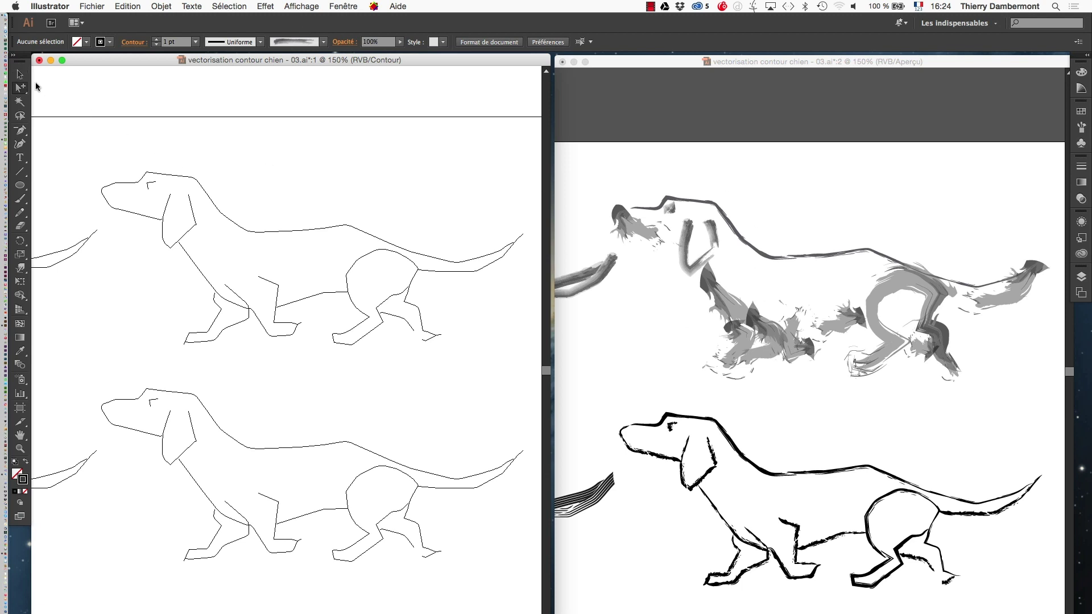
- Detach the toolbox as a floating palette and direct-select the anchor points of the upper dog's hindquarters and tail in the outline window
{"action": "left_click_drag", "start_coordinate": [18, 56], "coordinate": [73, 136]}
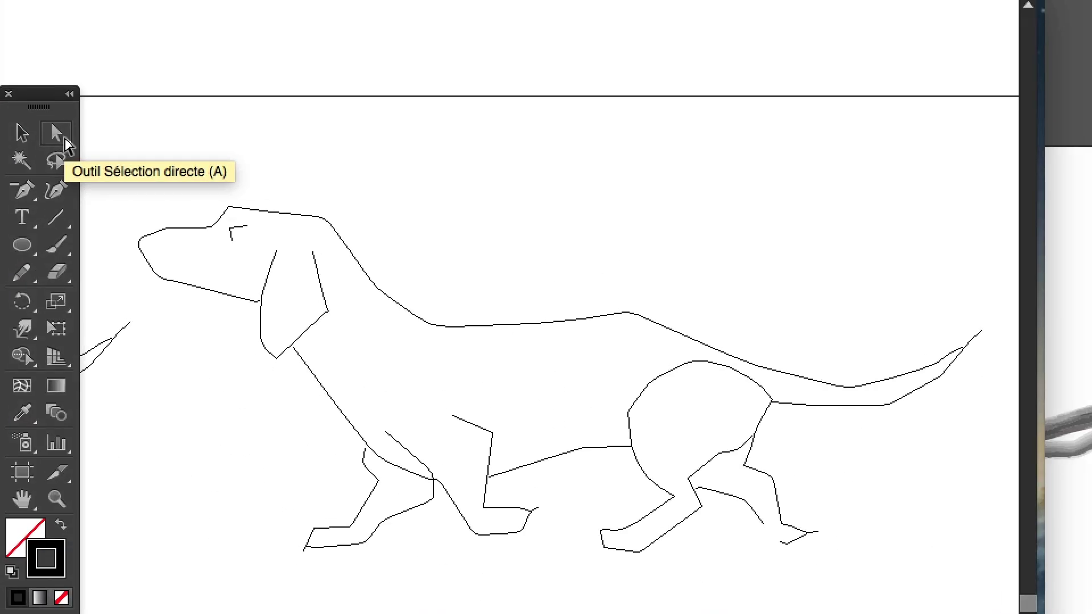
{"action": "left_click_drag", "start_coordinate": [545, 252], "coordinate": [652, 395]}
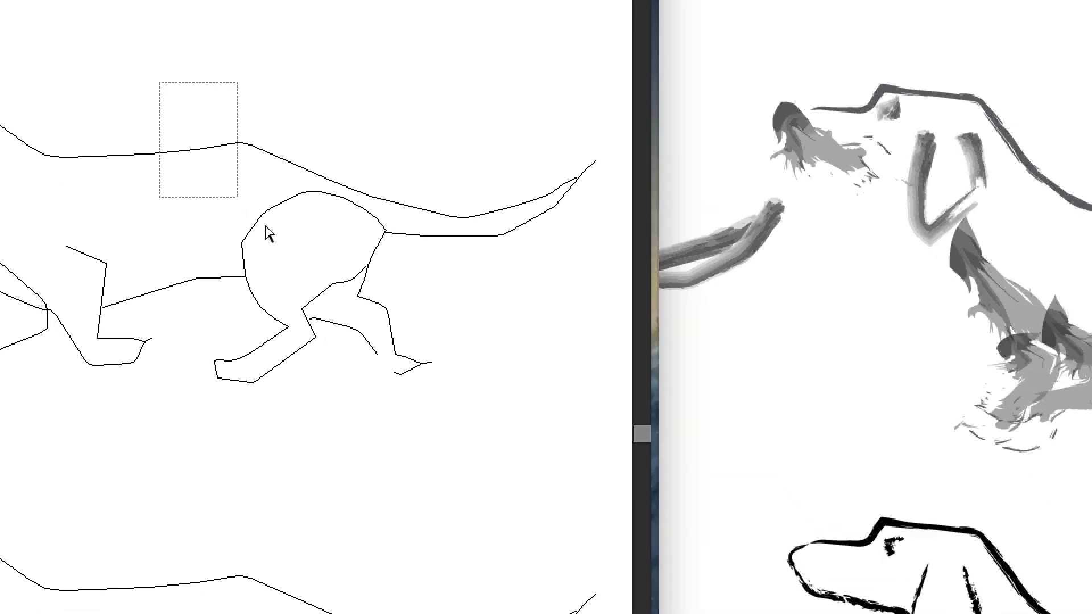
{"action": "left_click_drag", "start_coordinate": [267, 234], "coordinate": [631, 431]}
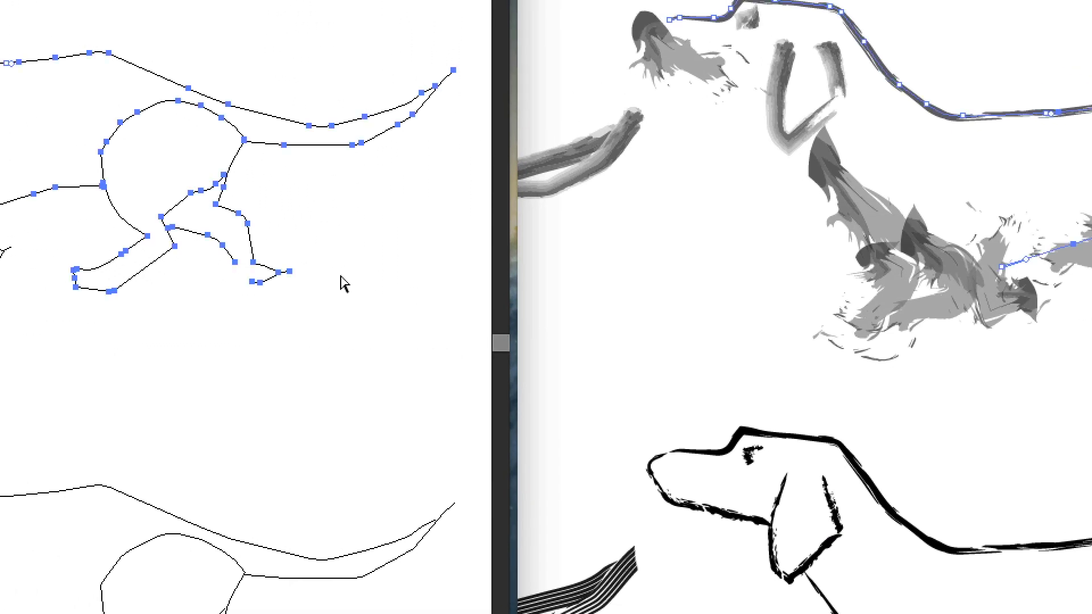
{"action": "left_click", "coordinate": [21, 24]}
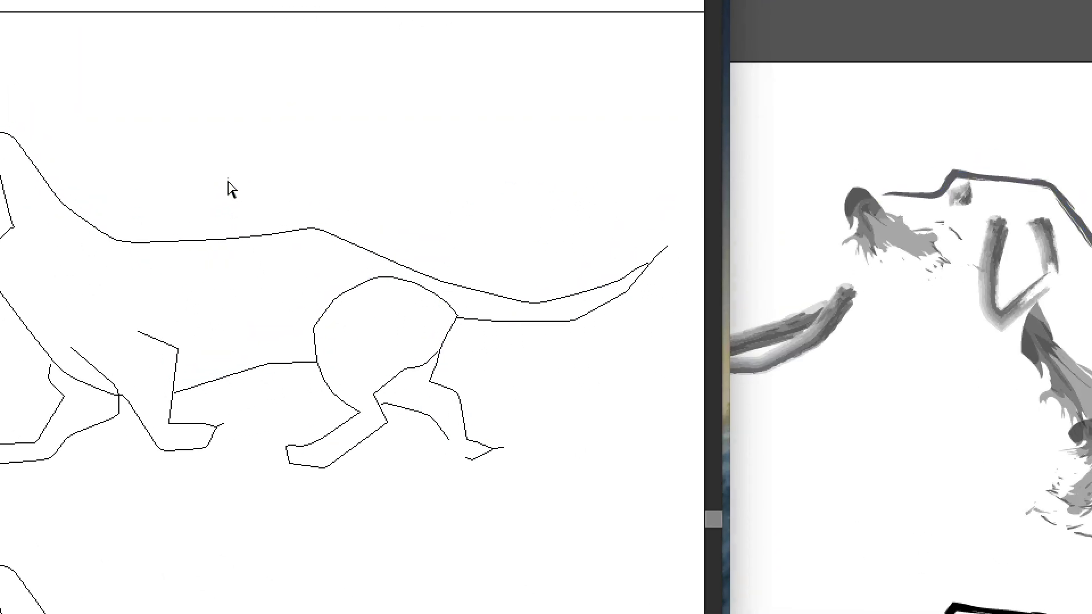
{"action": "left_click_drag", "start_coordinate": [231, 189], "coordinate": [345, 300]}
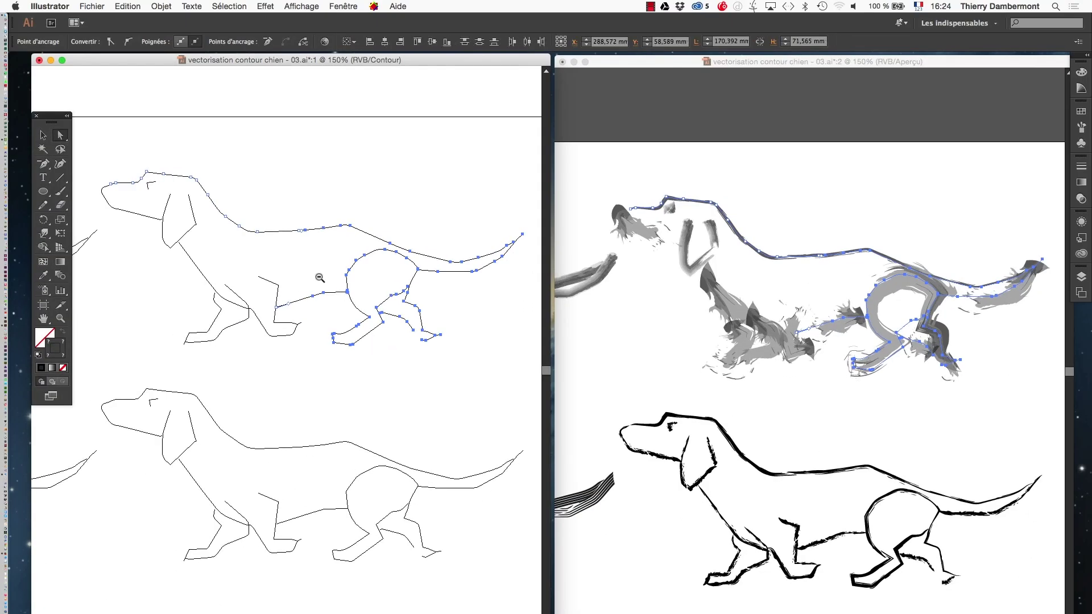
- Clear the anchor point selection and zoom both windows out to 100%
{"action": "left_click", "coordinate": [171, 153], "text": "alt+super"}
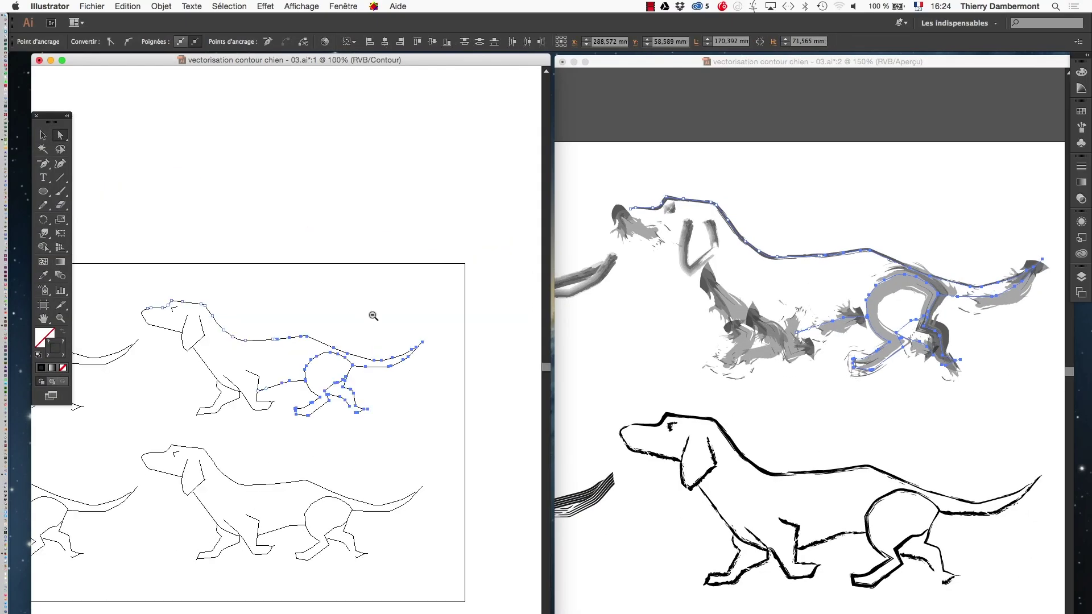
{"action": "left_click", "coordinate": [811, 56]}
{"action": "key", "text": "shift+super+a"}
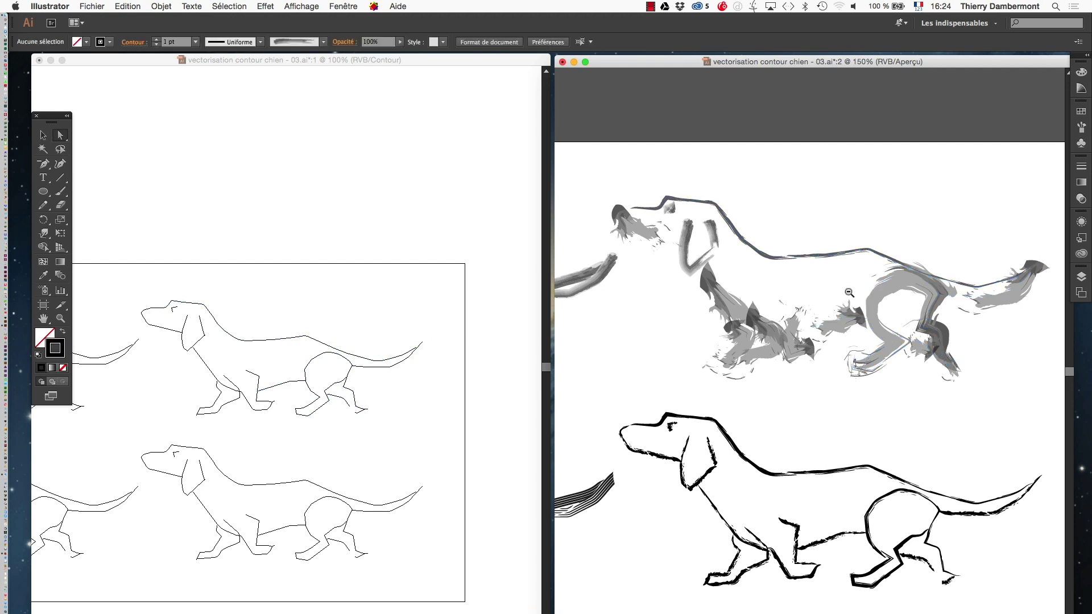
{"action": "left_click", "coordinate": [849, 292], "text": "alt+super"}
- In the outline window, direct-select the upper dog's hindquarters and tail and pull them away from the head, stretching the selected paths to about 205 mm wide
{"action": "left_click", "coordinate": [394, 60]}
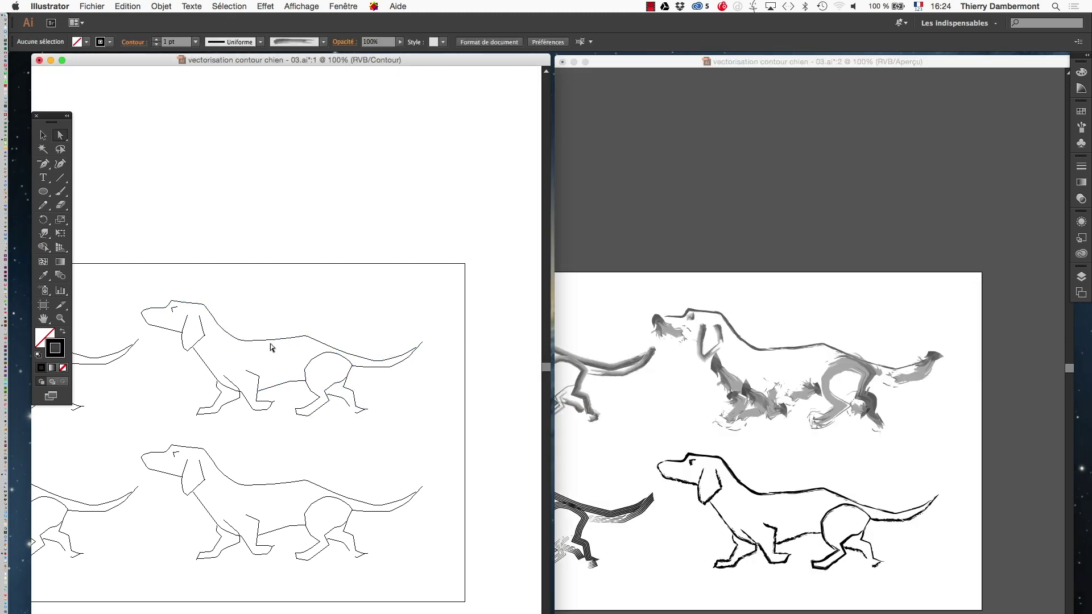
{"action": "left_click_drag", "start_coordinate": [287, 327], "coordinate": [436, 438]}
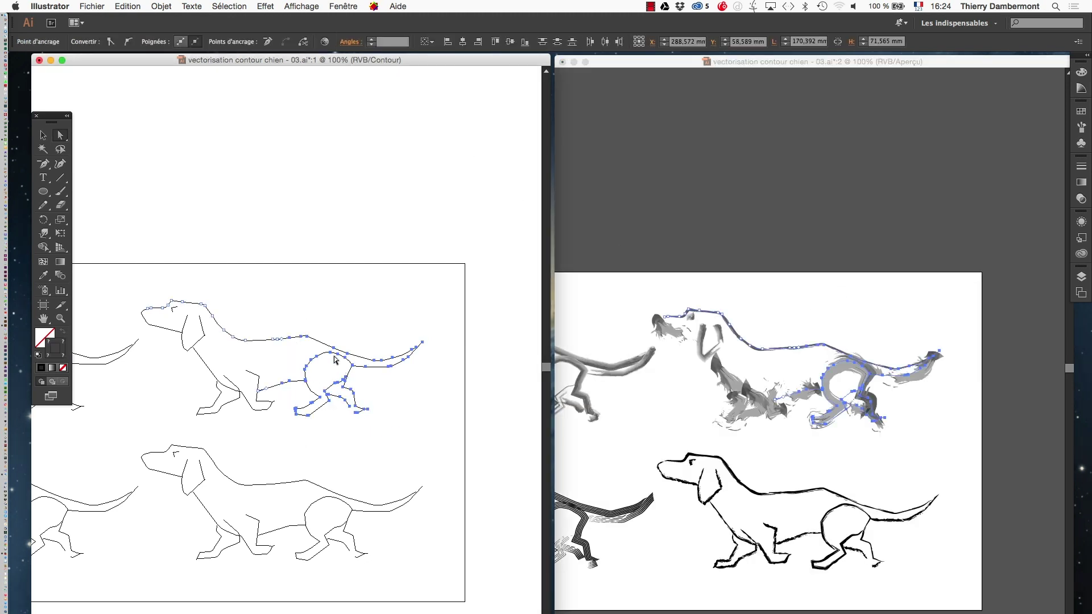
{"action": "left_click_drag", "start_coordinate": [332, 355], "coordinate": [387, 359]}
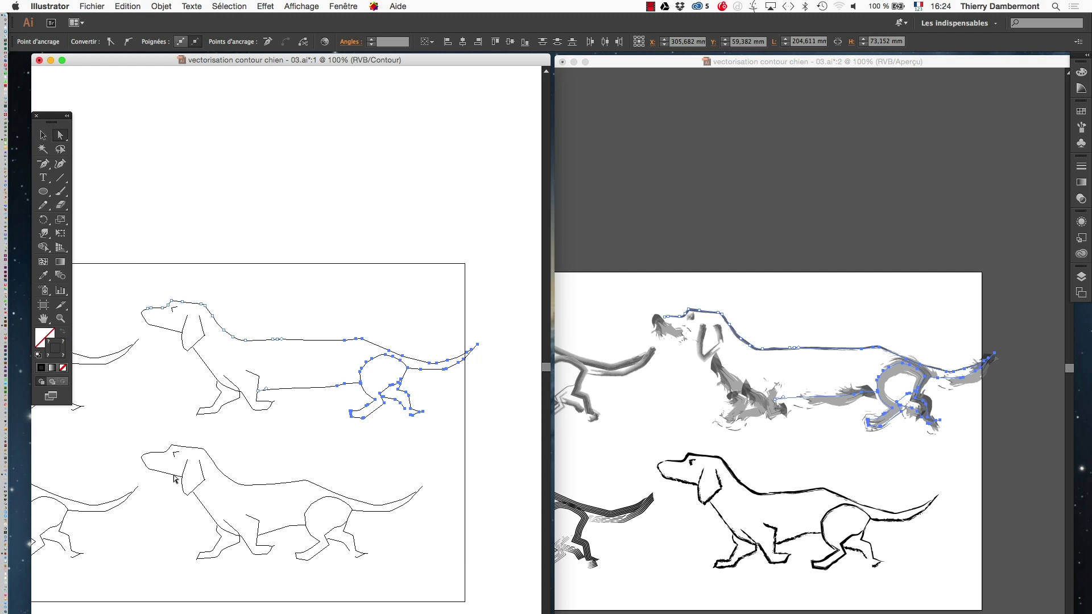
- In the outline window, move the corner anchor point of the upper dog's eye inward to about X 221.2 mm, Y 28.3 mm
{"action": "left_click", "coordinate": [188, 329]}
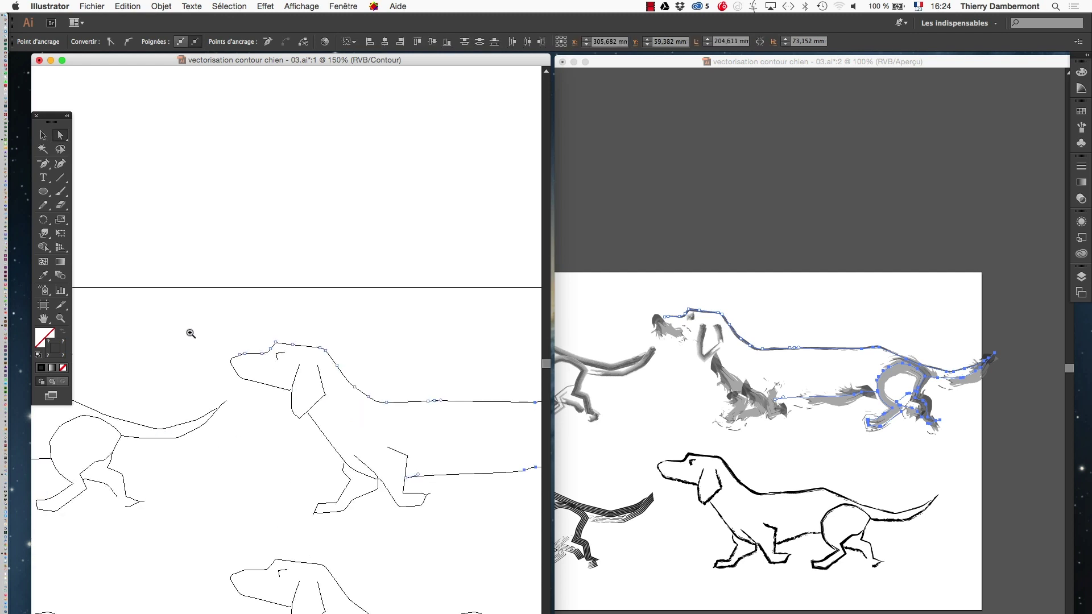
{"action": "left_click", "coordinate": [309, 377]}
{"action": "left_click", "coordinate": [236, 353]}
{"action": "left_click", "coordinate": [337, 377]}
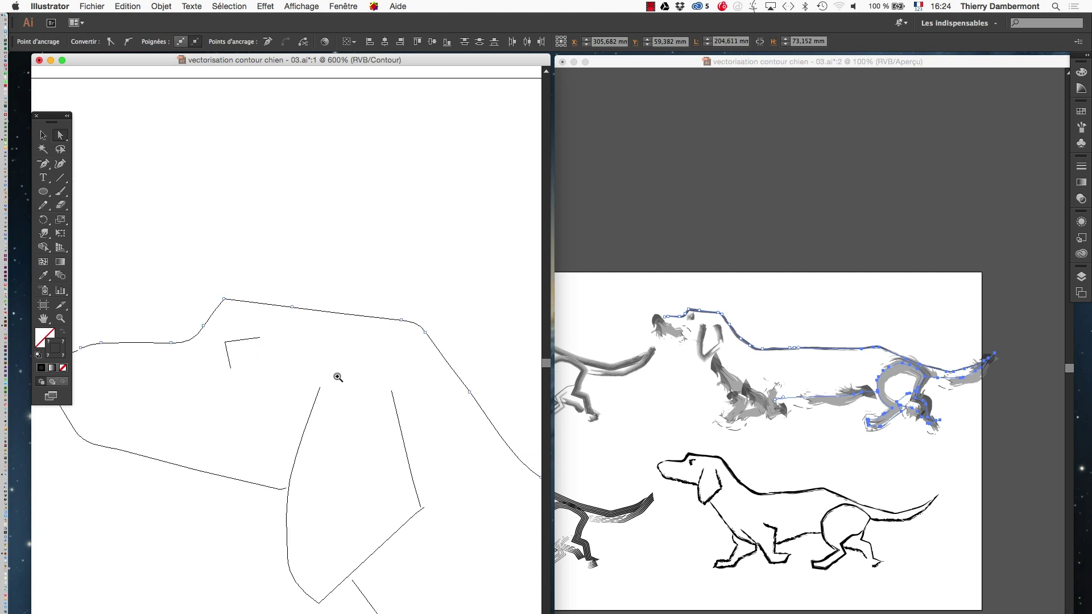
{"action": "left_click", "coordinate": [699, 309]}
{"action": "left_click", "coordinate": [695, 326]}
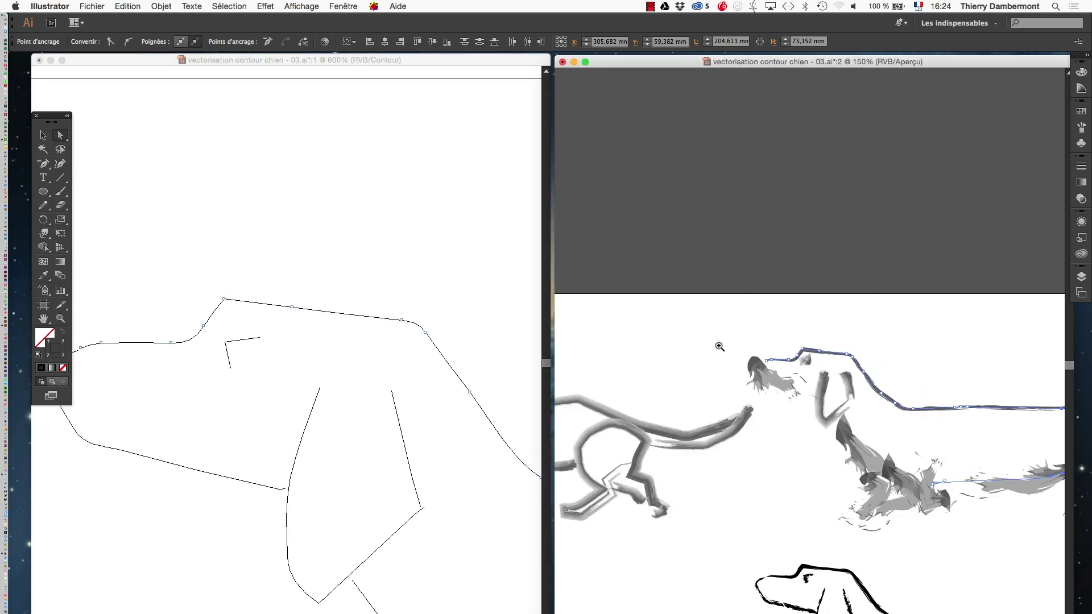
{"action": "left_click", "coordinate": [823, 371]}
{"action": "left_click", "coordinate": [809, 372]}
{"action": "left_click", "coordinate": [800, 379]}
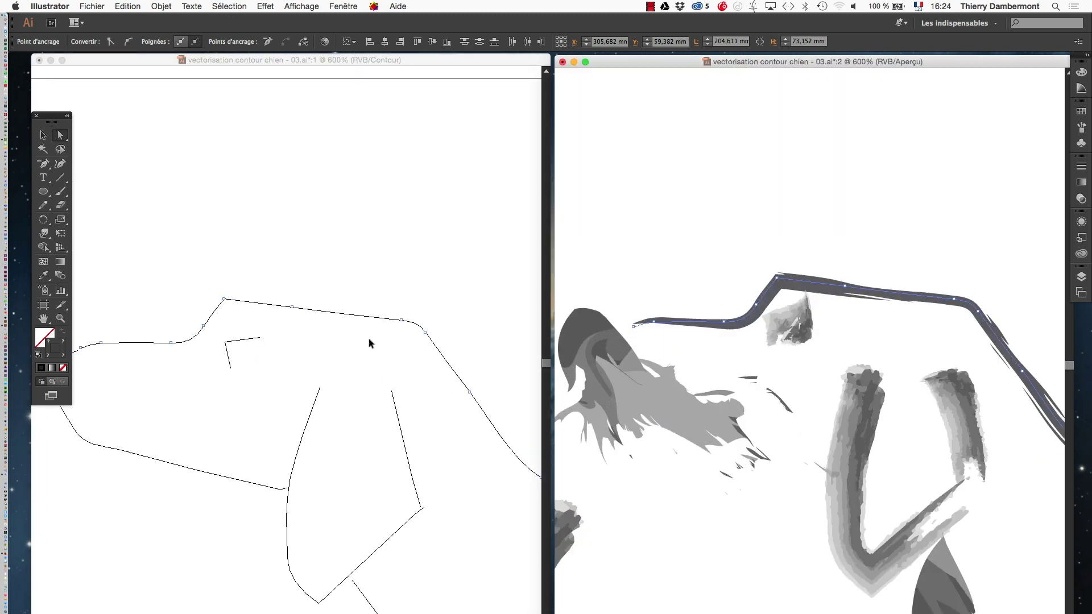
{"action": "left_click", "coordinate": [245, 339]}
{"action": "left_click", "coordinate": [238, 340]}
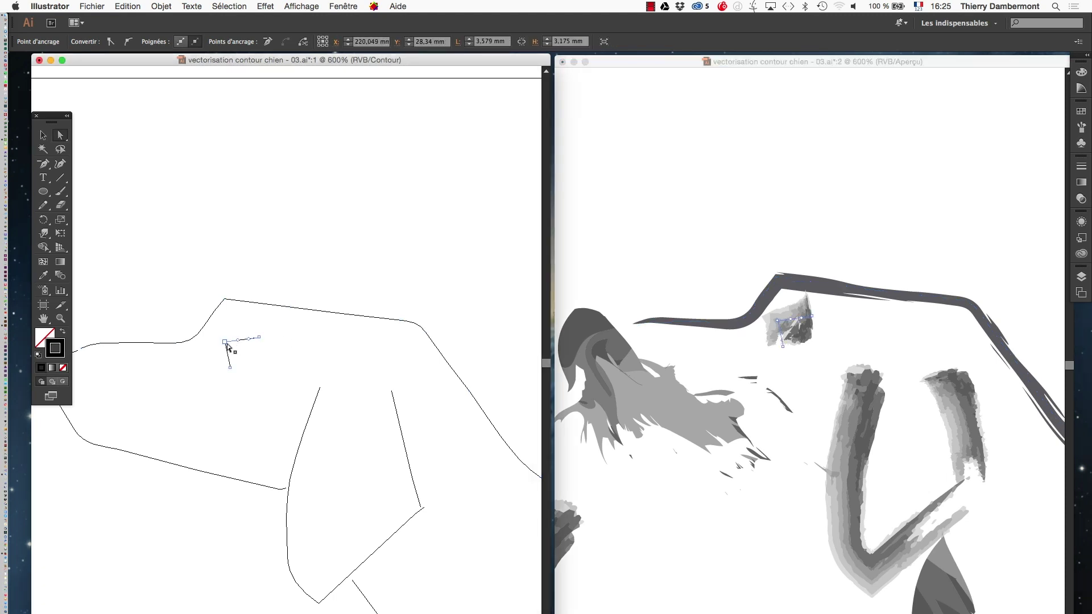
{"action": "left_click_drag", "start_coordinate": [226, 343], "coordinate": [253, 352]}
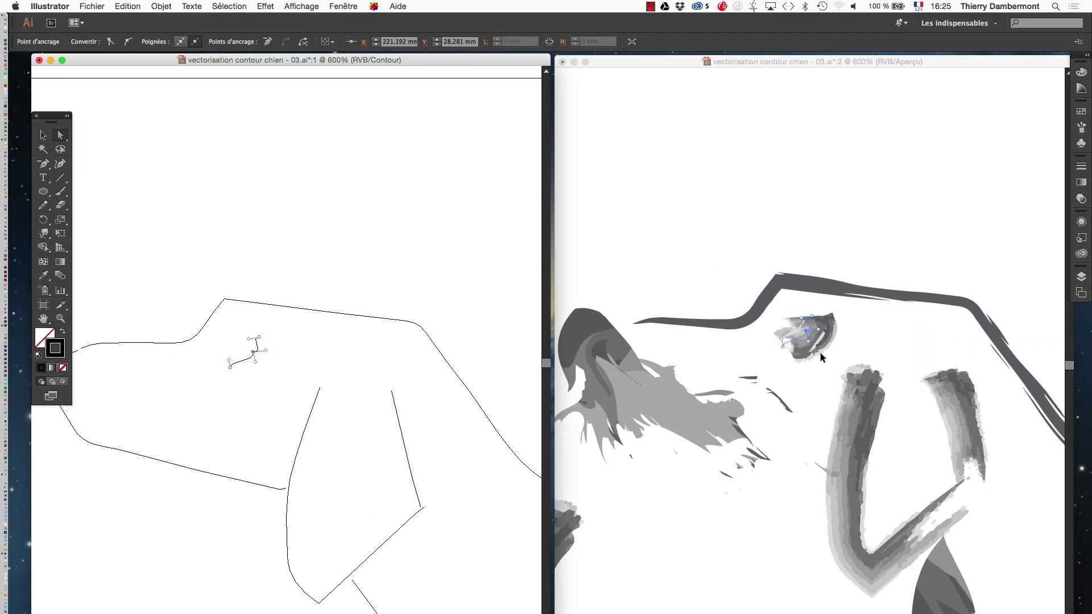
- Hide the selection edges (Masquer le contour de sélection) in the preview window only
{"action": "left_click", "coordinate": [793, 66]}
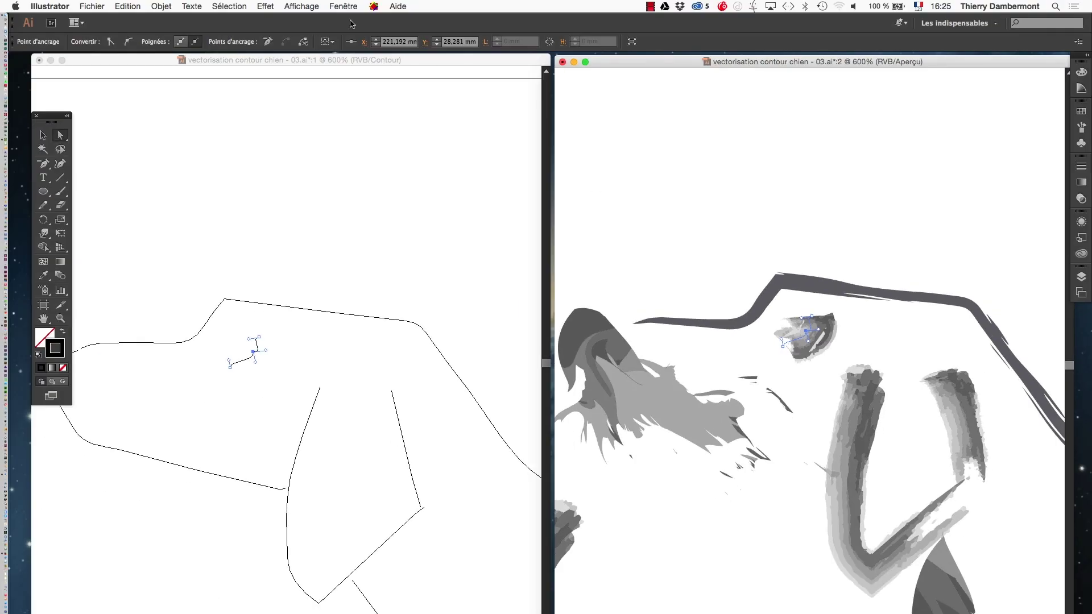
{"action": "left_click", "coordinate": [302, 6]}
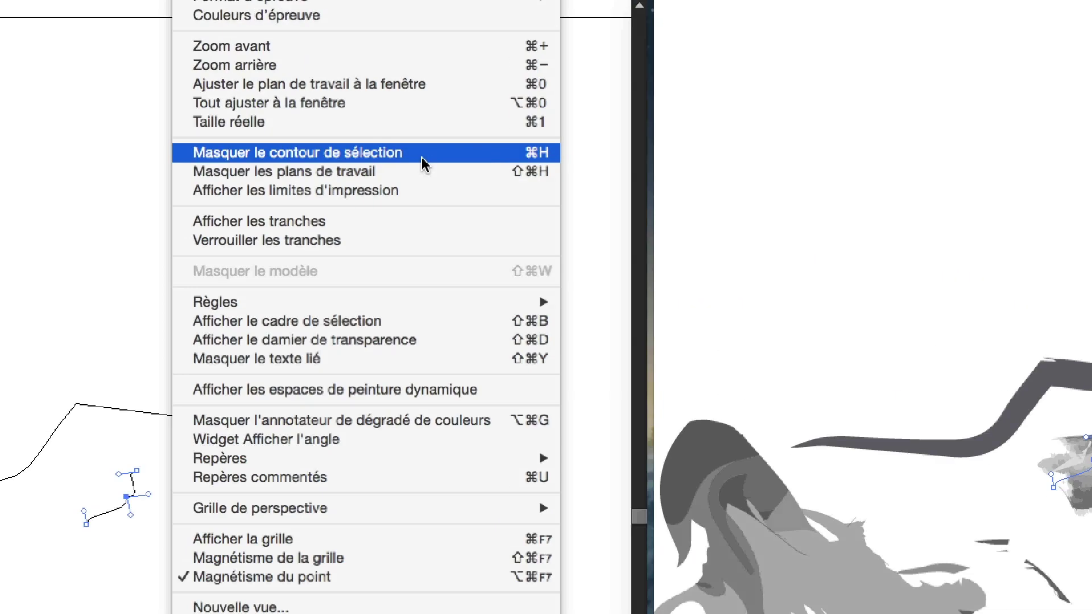
{"action": "left_click", "coordinate": [423, 160]}
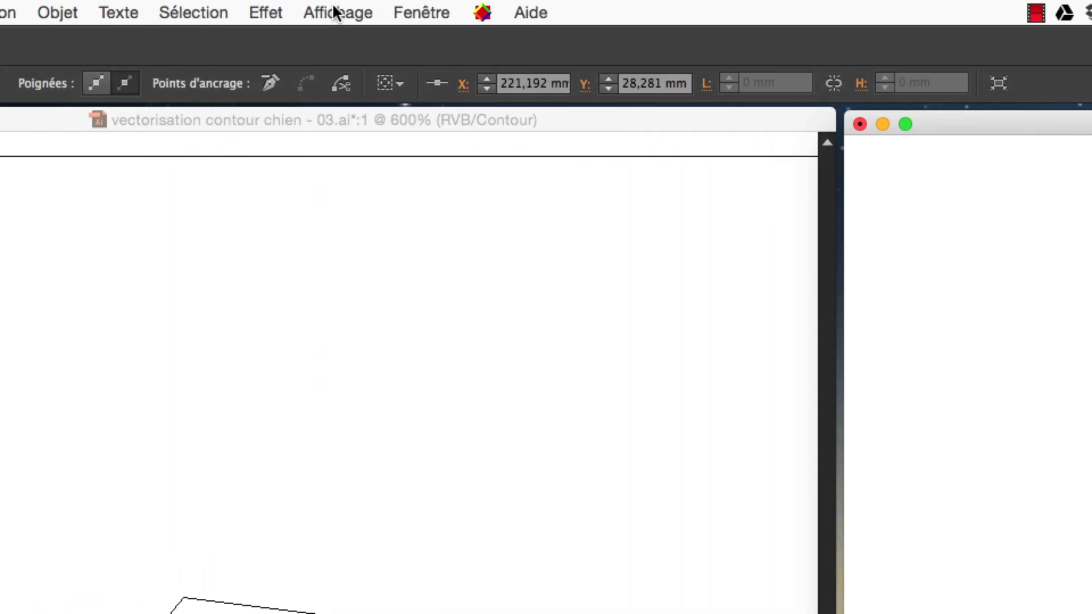
{"action": "left_click", "coordinate": [334, 11]}
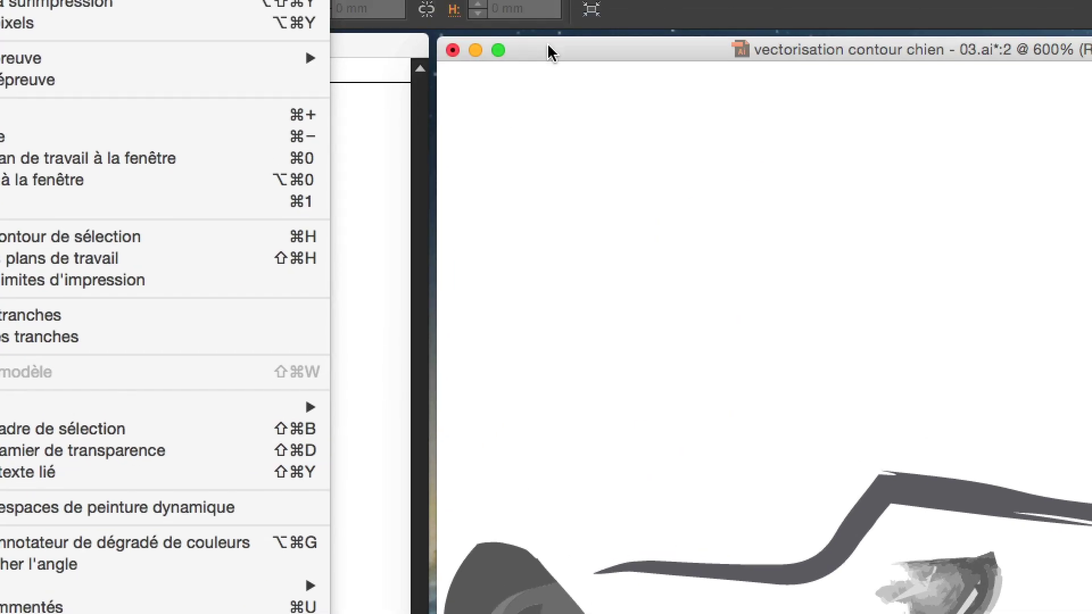
{"action": "left_click", "coordinate": [550, 50]}
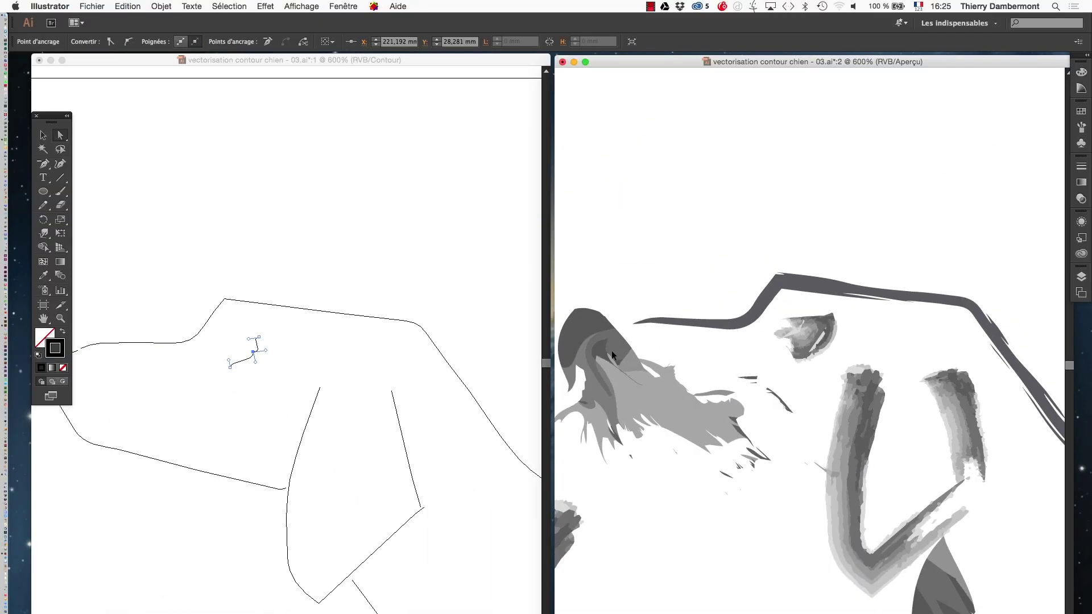
- Reshape the eye stroke in the outline window by moving its middle anchor to about X 220.6 mm and pulling both end anchors into a rounder form
{"action": "scroll", "coordinate": [251, 352], "scroll_direction": "up", "scroll_amount": 3}
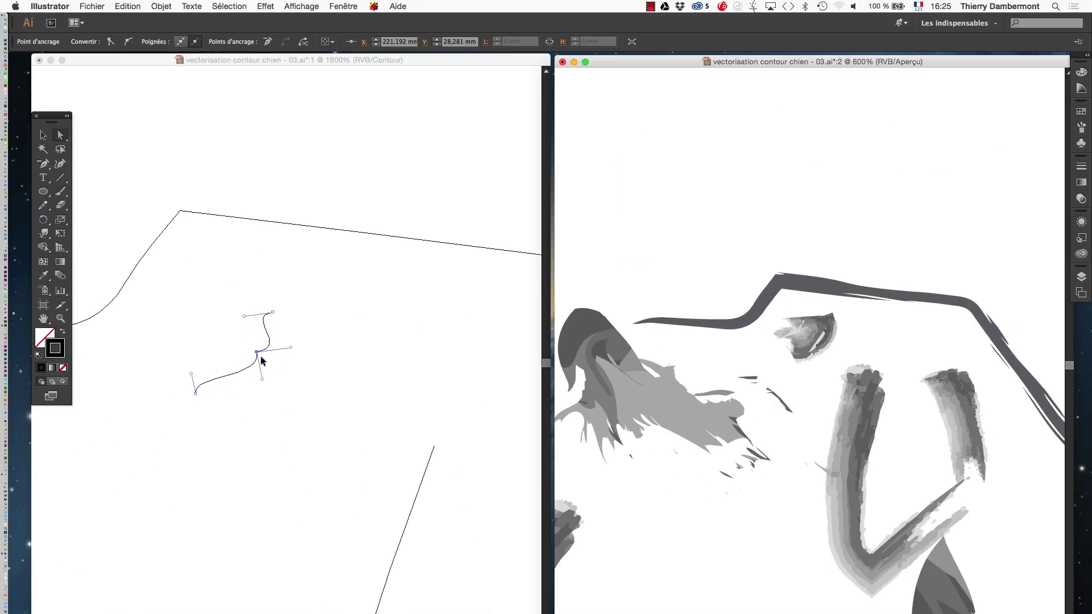
{"action": "left_click", "coordinate": [257, 355]}
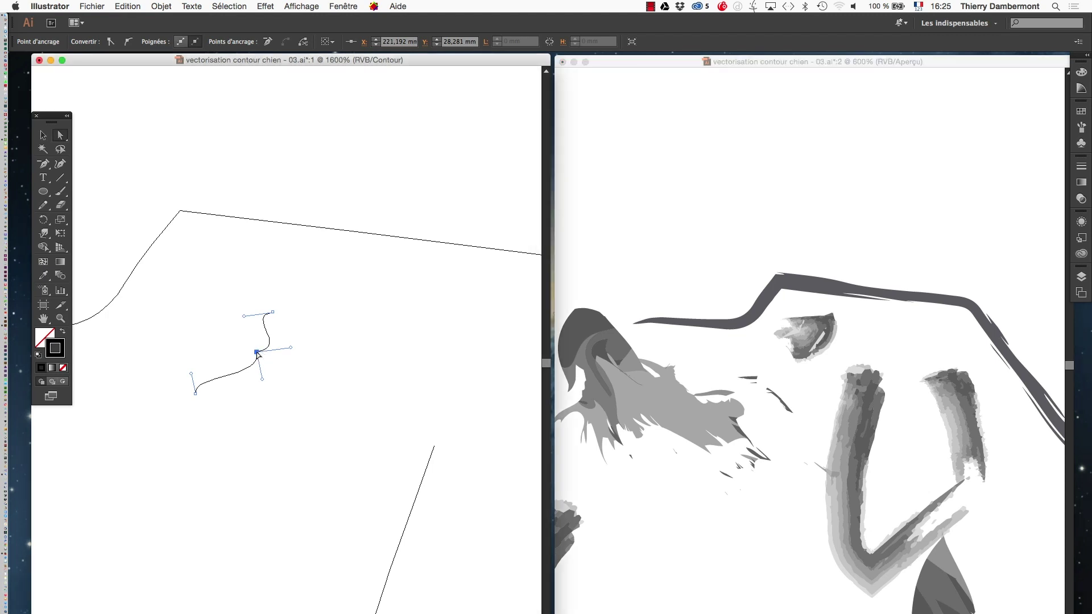
{"action": "mouse_move", "coordinate": [257, 354]}
{"action": "left_mouse_down"}
{"action": "mouse_move", "coordinate": [275, 383]}
{"action": "mouse_move", "coordinate": [240, 353]}
{"action": "left_mouse_up"}
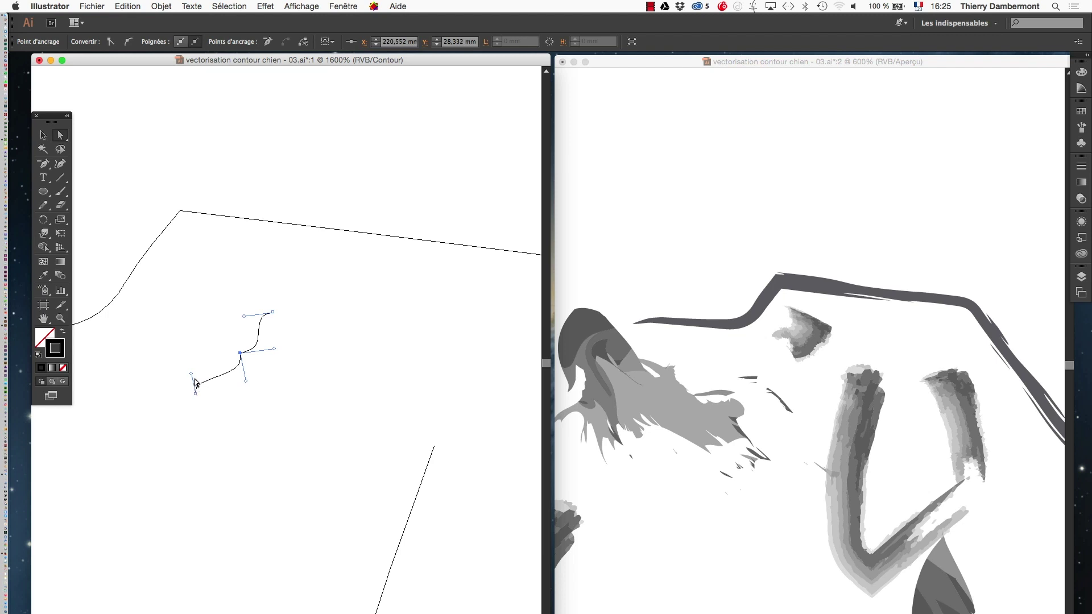
{"action": "mouse_move", "coordinate": [192, 377]}
{"action": "left_mouse_down"}
{"action": "mouse_move", "coordinate": [210, 383]}
{"action": "mouse_move", "coordinate": [223, 421]}
{"action": "mouse_move", "coordinate": [186, 360]}
{"action": "left_mouse_up"}
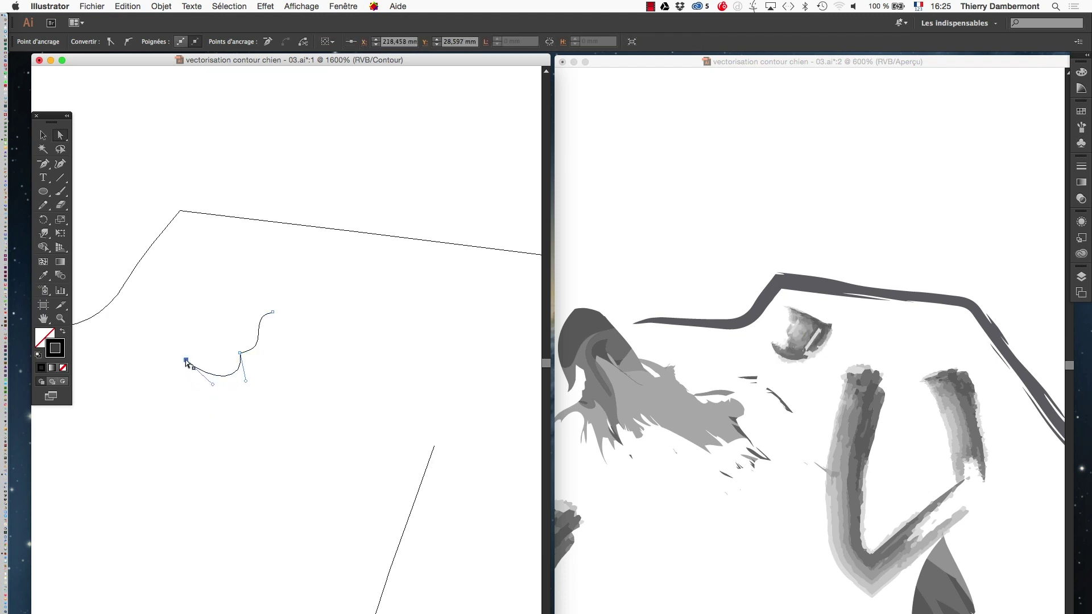
{"action": "left_click", "coordinate": [273, 313]}
{"action": "mouse_move", "coordinate": [244, 319]}
{"action": "left_mouse_down"}
{"action": "mouse_move", "coordinate": [229, 293]}
{"action": "mouse_move", "coordinate": [226, 328]}
{"action": "mouse_move", "coordinate": [244, 312]}
{"action": "left_mouse_up"}
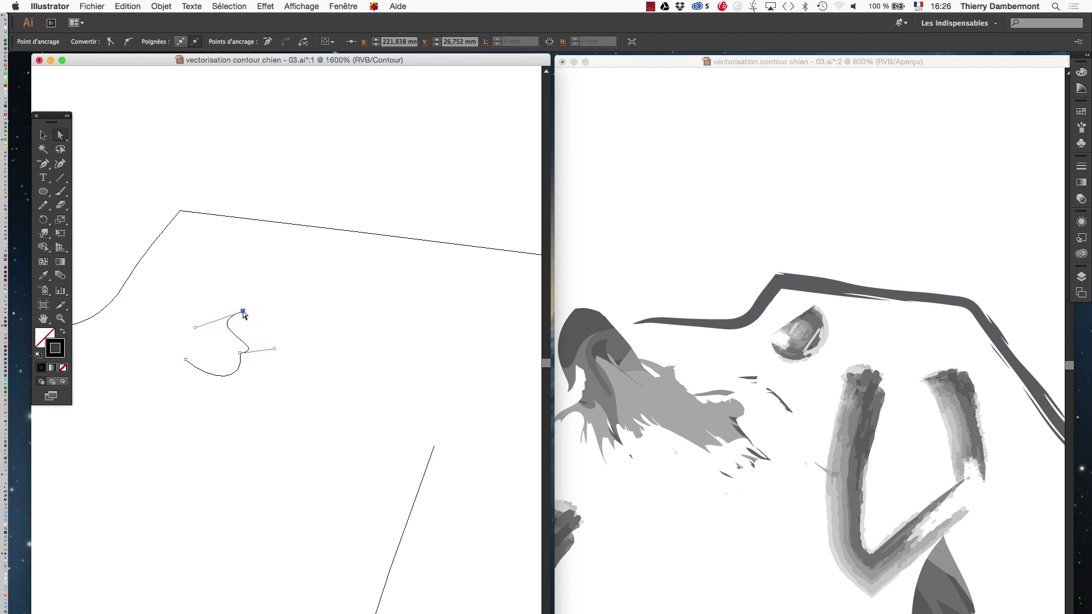
- Convert the corner anchor at the top of the upper dog's forehead into a smooth curve with the Anchor Point tool (Outil Point d'ancrage)
{"action": "left_click", "coordinate": [360, 412], "text": "alt+super"}
{"action": "left_click_drag", "start_coordinate": [199, 255], "coordinate": [308, 240]}
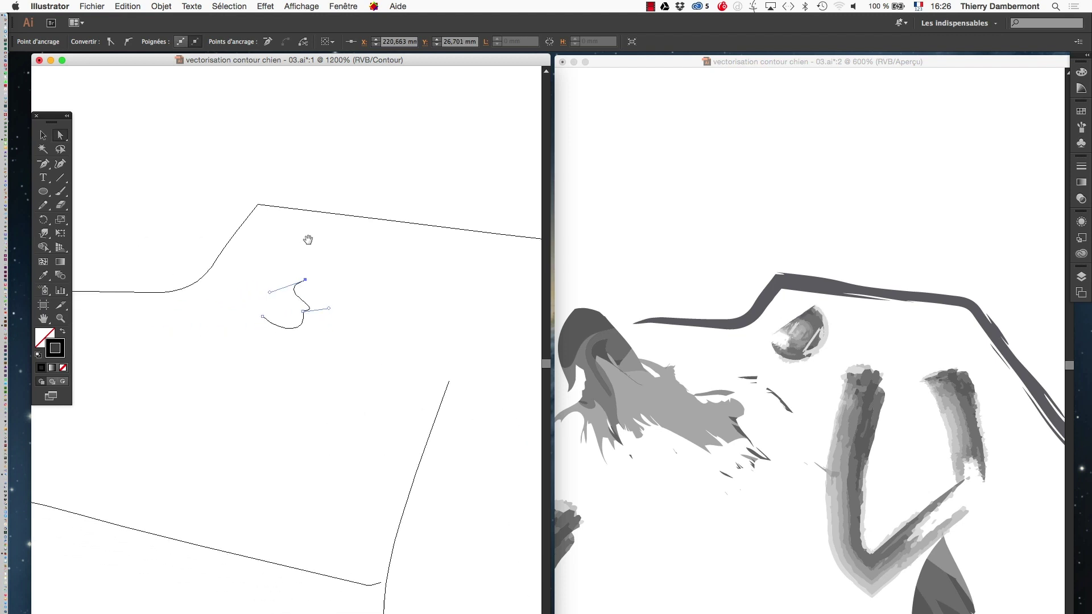
{"action": "left_click", "coordinate": [258, 205]}
{"action": "left_click", "coordinate": [259, 218], "text": "super"}
{"action": "left_click", "coordinate": [260, 213], "text": "super"}
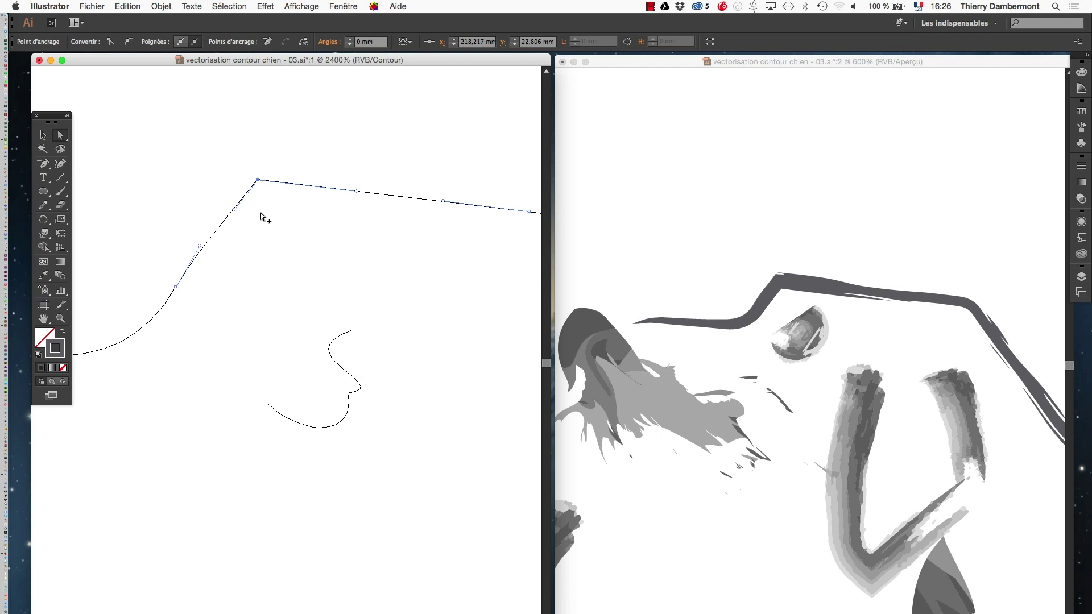
{"action": "left_click_drag", "start_coordinate": [261, 218], "coordinate": [266, 269]}
{"action": "left_click", "coordinate": [266, 241], "text": "super"}
{"action": "left_click", "coordinate": [266, 240], "text": "super"}
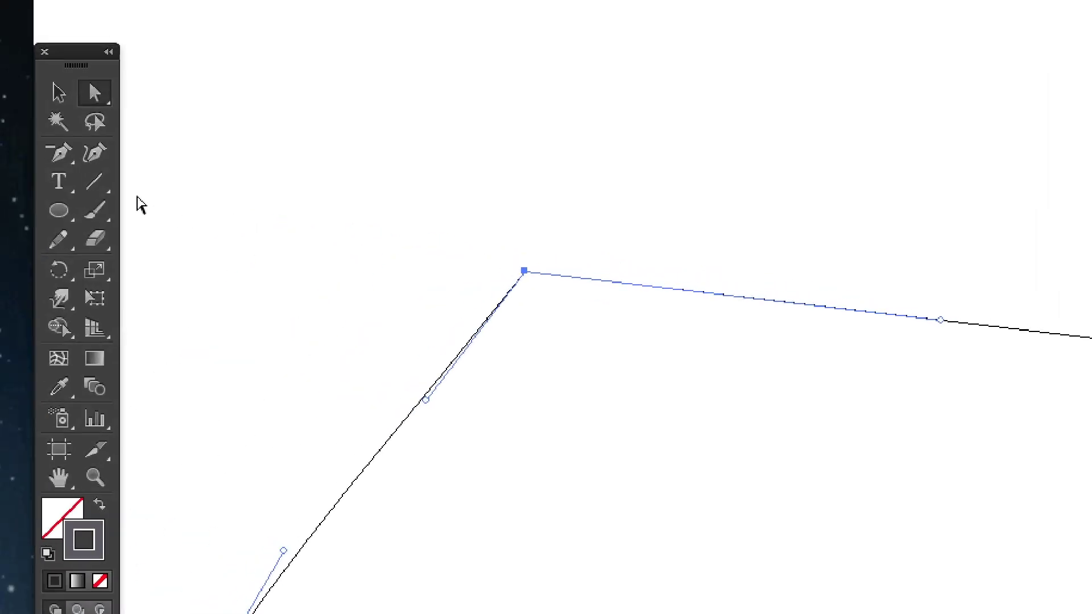
{"action": "left_click", "coordinate": [104, 182]}
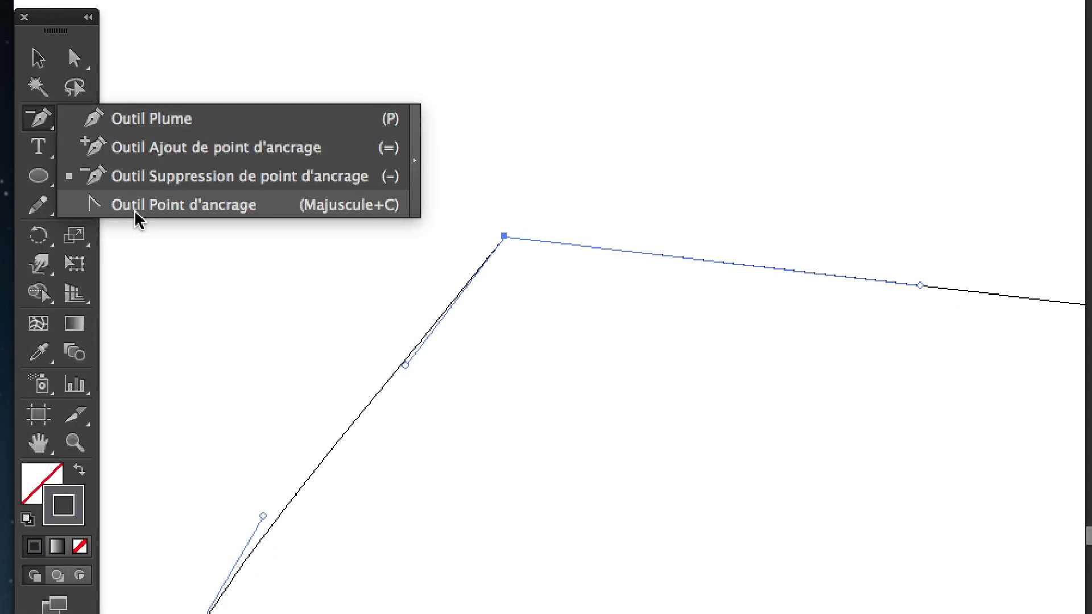
{"action": "left_click", "coordinate": [138, 212]}
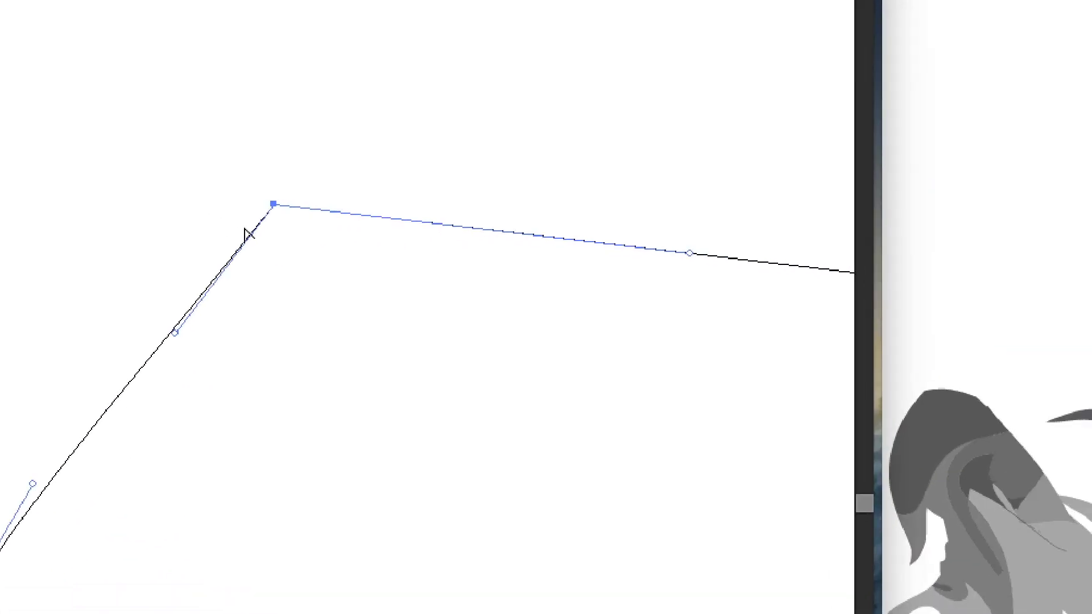
{"action": "left_click_drag", "start_coordinate": [273, 203], "coordinate": [71, 259]}
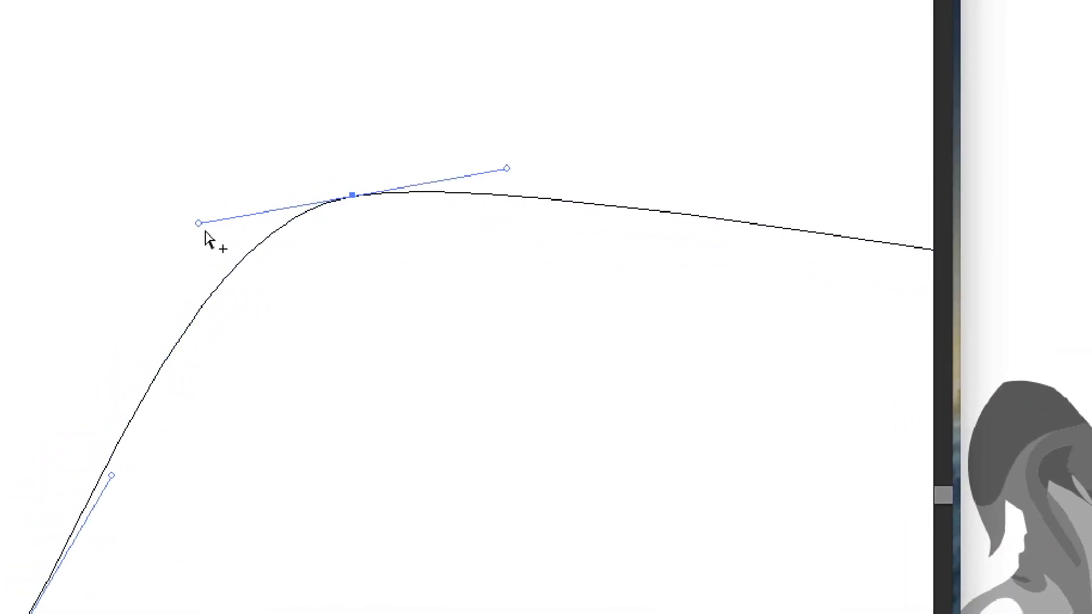
{"action": "key", "text": "super+z"}
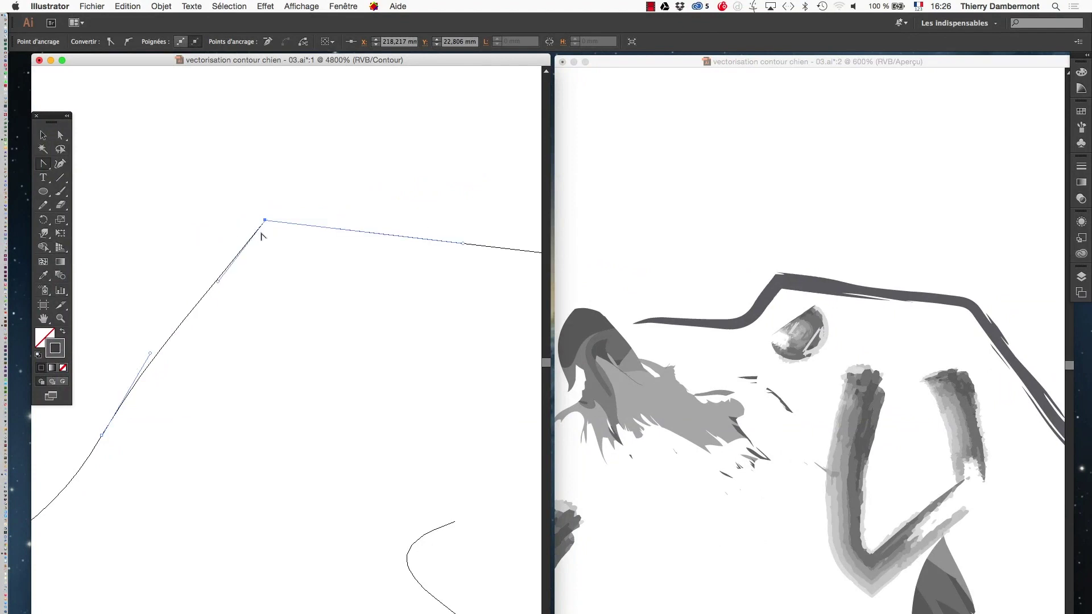
{"action": "left_click_drag", "start_coordinate": [267, 222], "coordinate": [162, 244]}
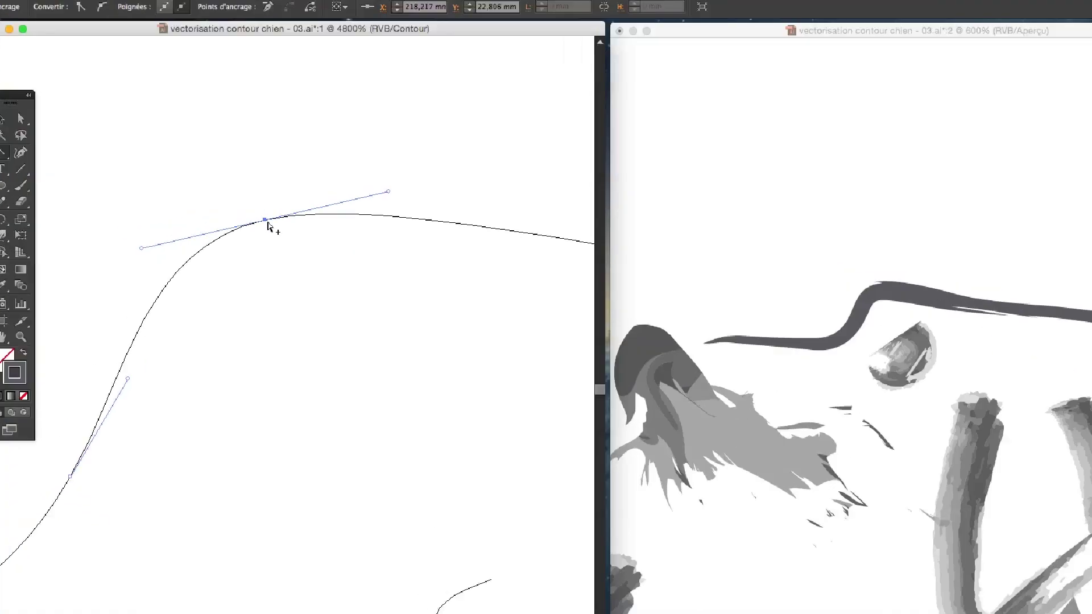
- Detach the pen tools as a floating palette above the forehead curve and activate the Anchor Point tool from it
{"action": "left_click", "coordinate": [2, 156]}
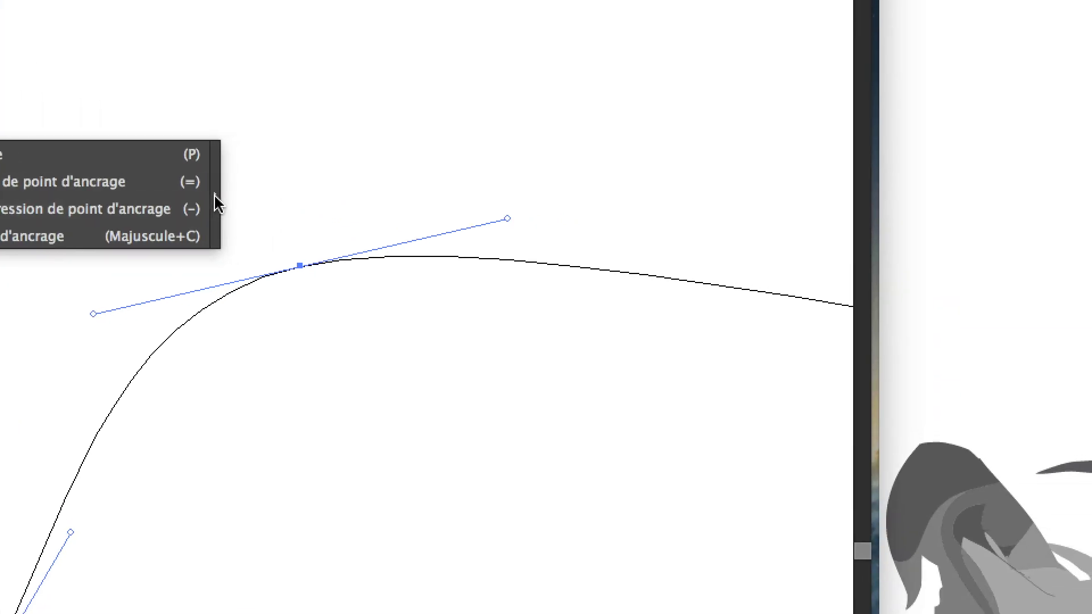
{"action": "left_click", "coordinate": [444, 222]}
{"action": "left_click_drag", "start_coordinate": [1, 170], "coordinate": [434, 92]}
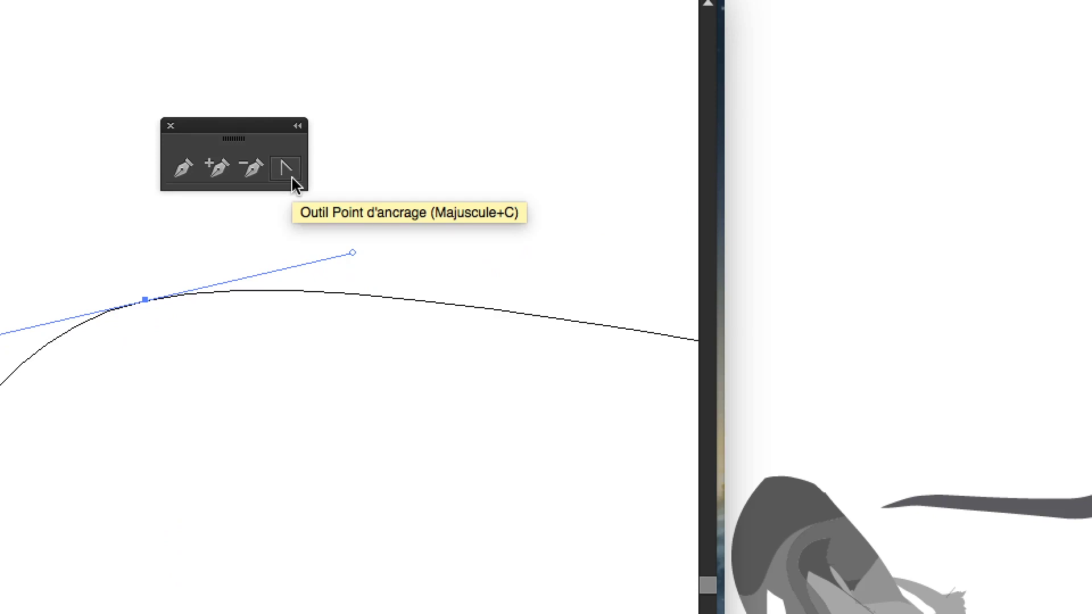
{"action": "left_click", "coordinate": [286, 169]}
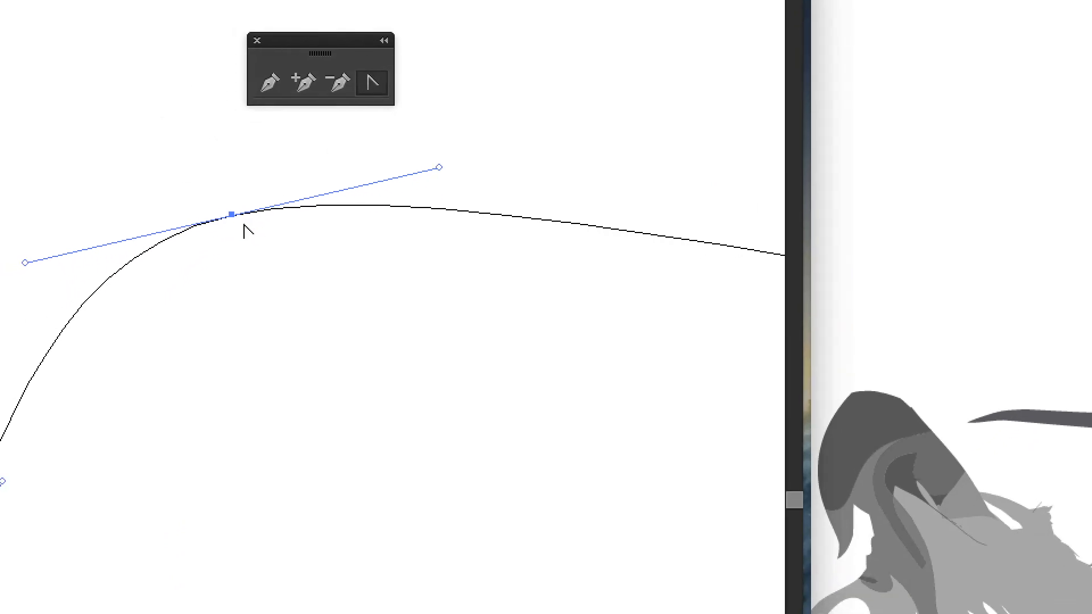
- Try switching the forehead anchor between corner and smooth, pull its handles the opposite way to twist the curve, and undo the twist
{"action": "left_click", "coordinate": [237, 220]}
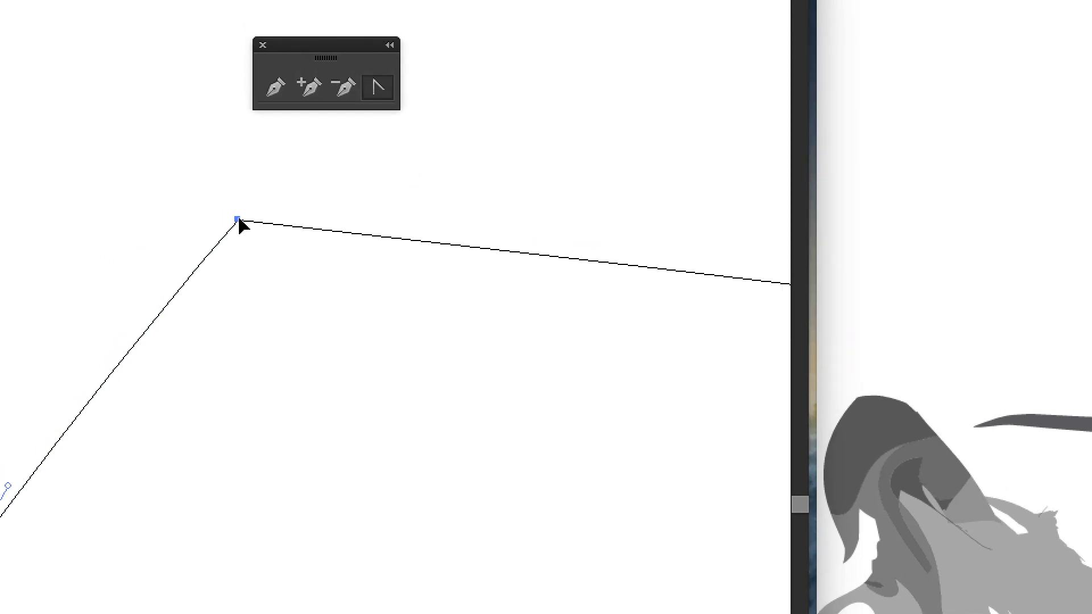
{"action": "left_click_drag", "start_coordinate": [237, 220], "coordinate": [178, 236]}
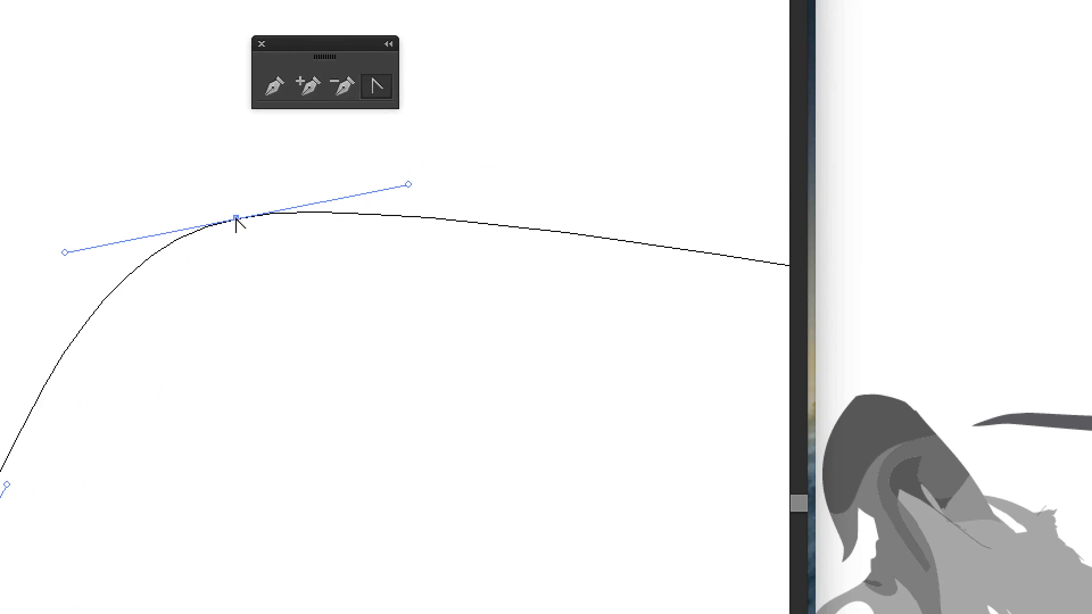
{"action": "left_click", "coordinate": [237, 219]}
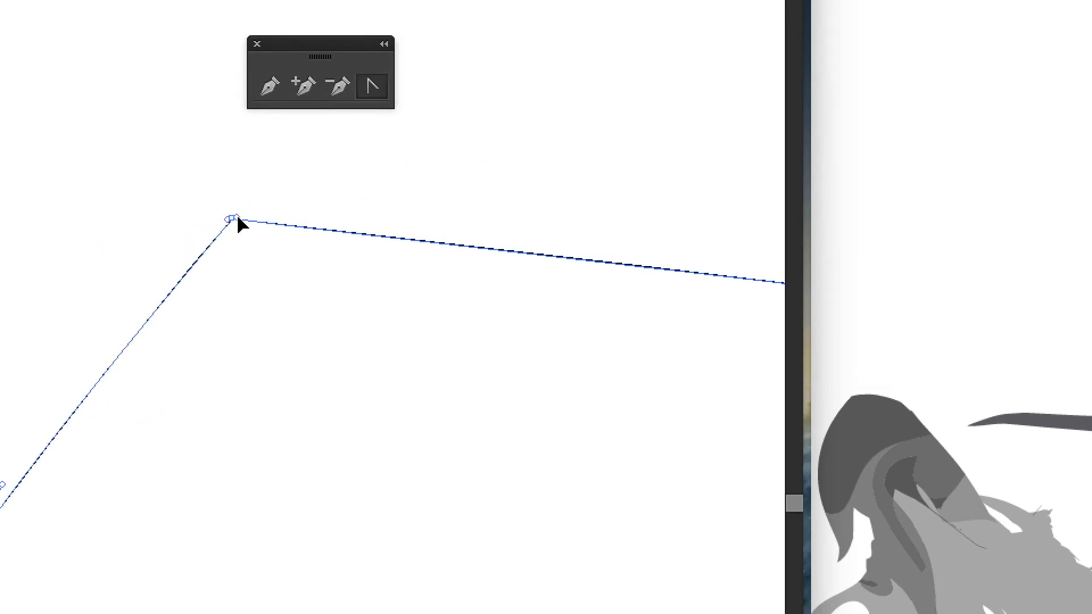
{"action": "left_click_drag", "start_coordinate": [236, 219], "coordinate": [421, 190]}
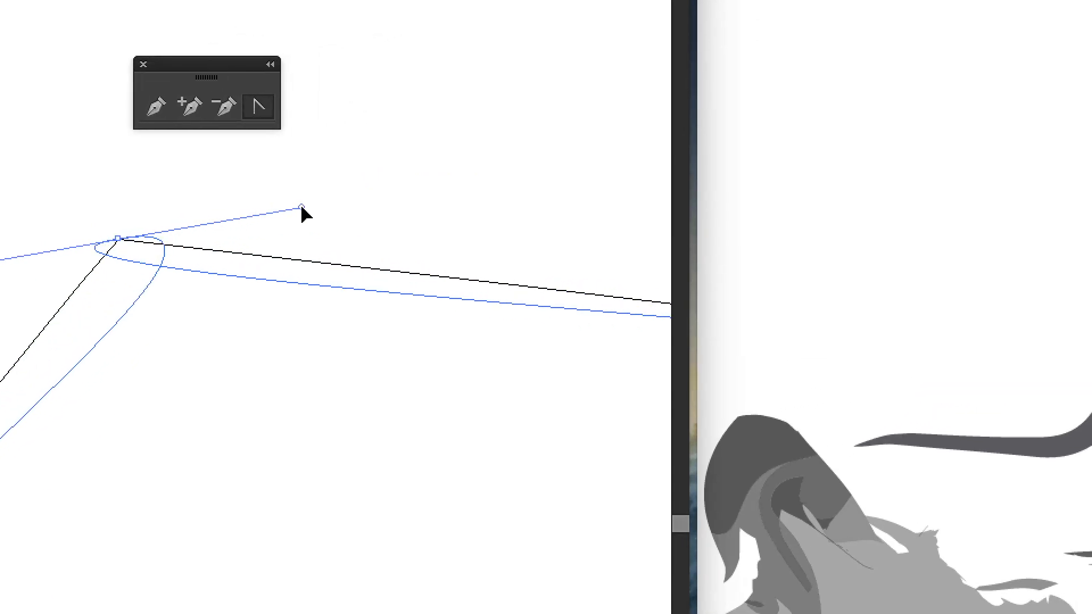
{"action": "left_click_drag", "start_coordinate": [301, 207], "coordinate": [301, 207]}
{"action": "key", "text": "super+z"}
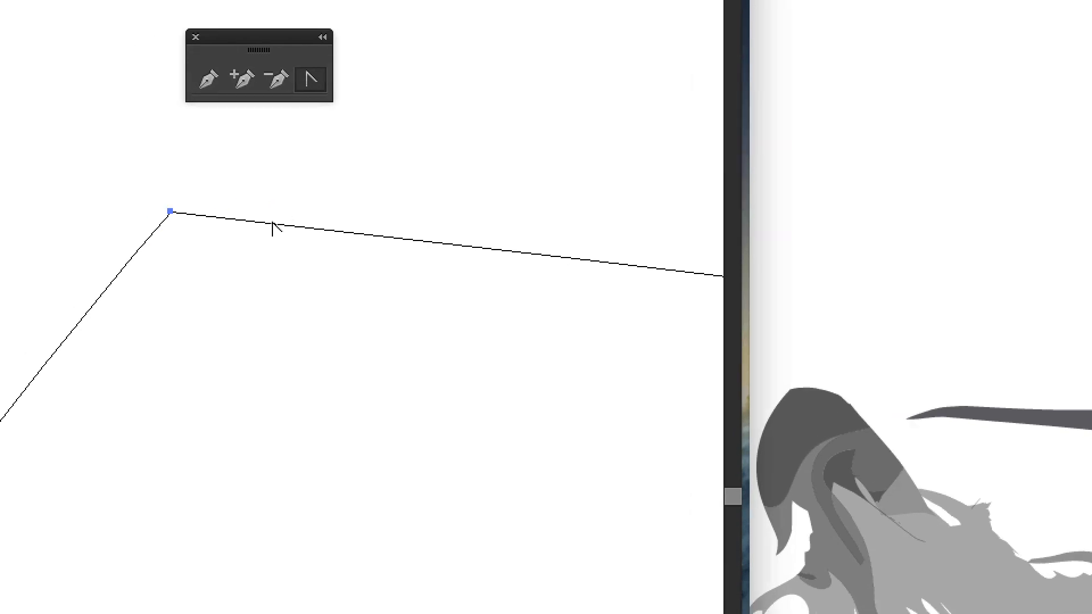
- Pull direction handles out of the forehead corner anchor toward the muzzle to round the top of the head in the outline window
{"action": "left_click_drag", "start_coordinate": [170, 211], "coordinate": [137, 254]}
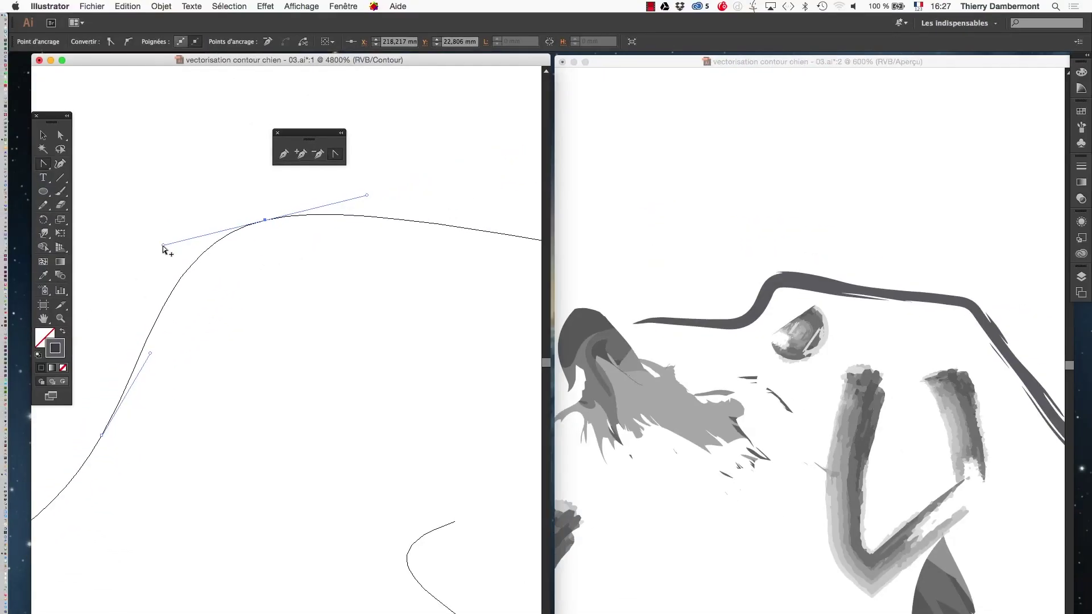
{"action": "left_click", "coordinate": [351, 295], "text": "alt+super"}
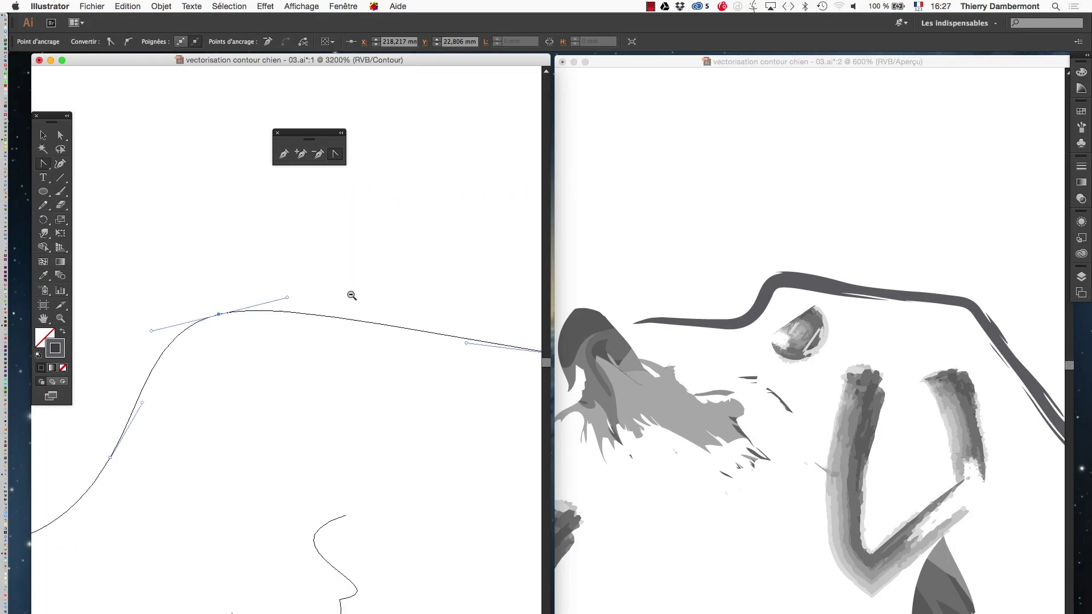
{"action": "left_click", "coordinate": [363, 444], "text": "alt+super"}
{"action": "left_click", "coordinate": [351, 444], "text": "alt+super"}
{"action": "left_click", "coordinate": [322, 432], "text": "alt+super"}
{"action": "left_click", "coordinate": [331, 419], "text": "alt+super"}
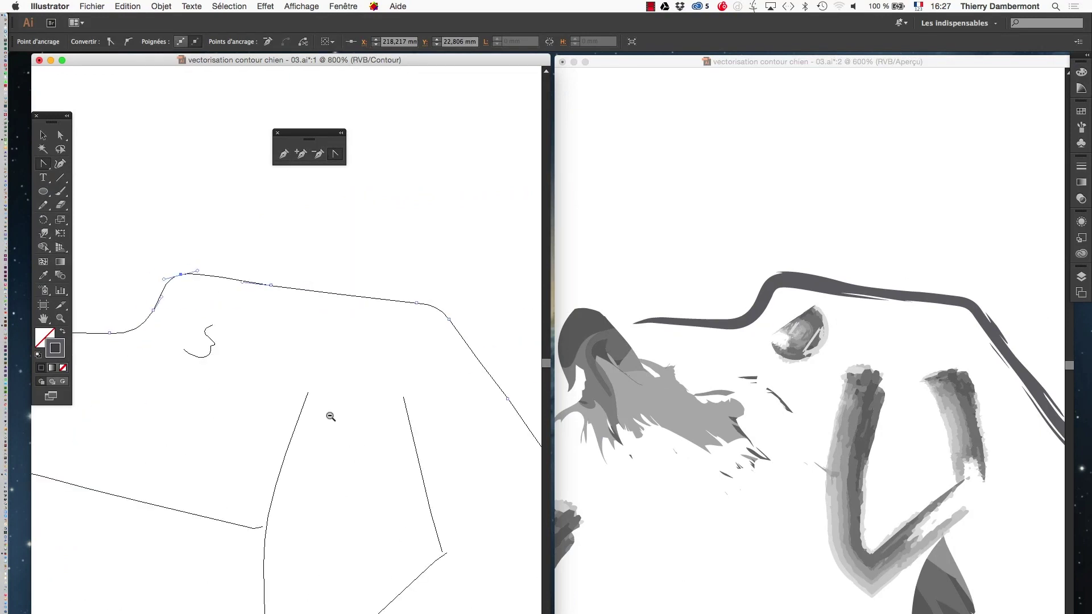
- Round the pointed tip of the upper dog's ear by pulling horizontal direction handles from its corner anchor with the Anchor Point tool
{"action": "left_click", "coordinate": [344, 439], "text": "alt+super"}
{"action": "left_click", "coordinate": [287, 410], "text": "alt+super"}
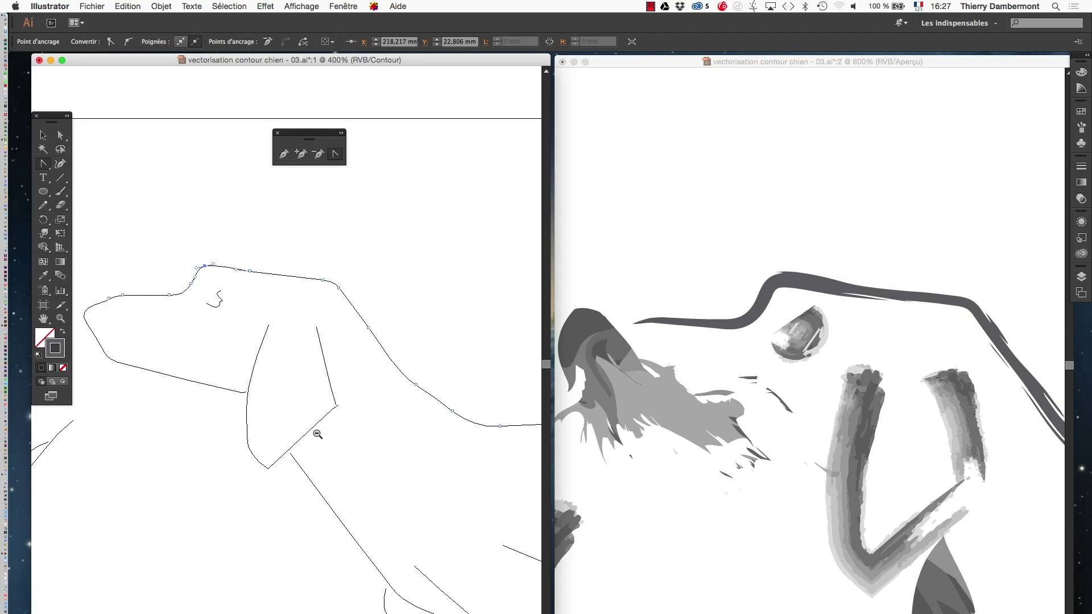
{"action": "left_click", "coordinate": [278, 475], "text": "super"}
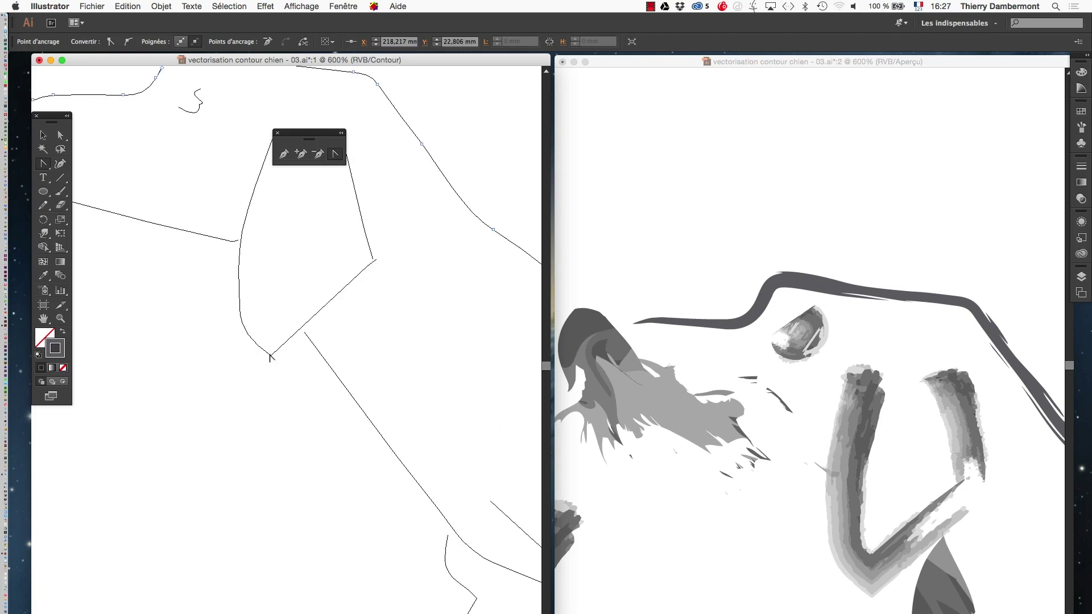
{"action": "left_click", "coordinate": [273, 367], "text": "super"}
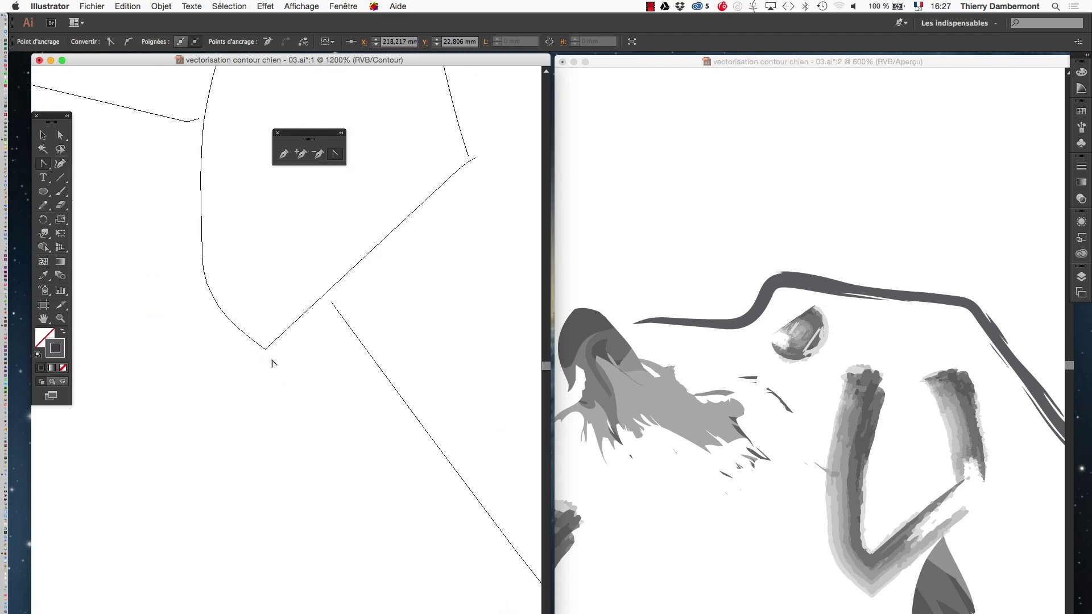
{"action": "left_click", "coordinate": [266, 350]}
{"action": "left_click_drag", "start_coordinate": [54, 122], "coordinate": [140, 259]}
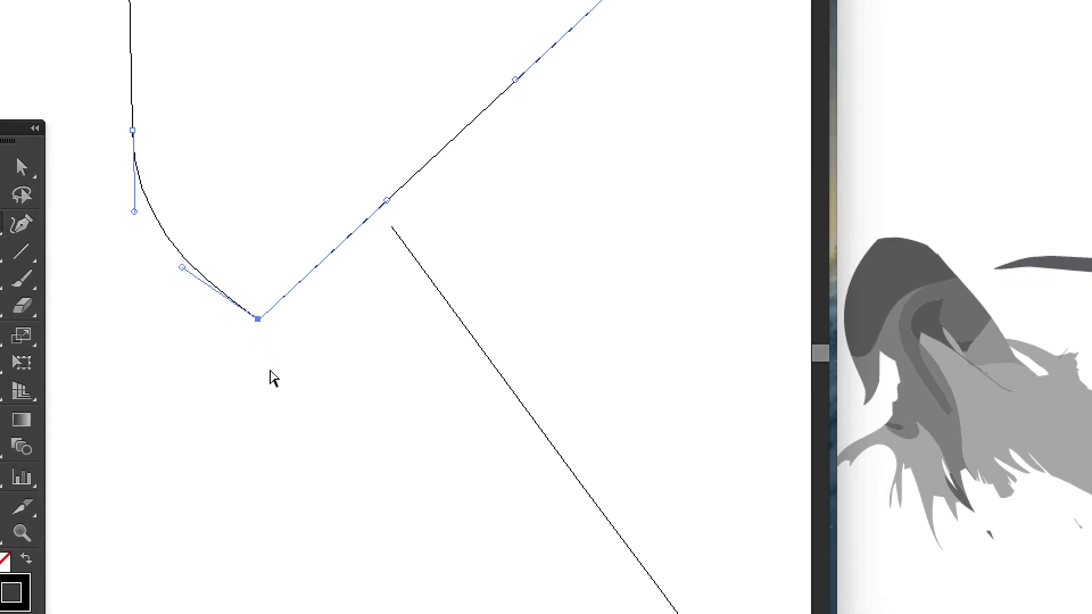
{"action": "left_click", "coordinate": [268, 352]}
{"action": "left_click_drag", "start_coordinate": [267, 354], "coordinate": [294, 353]}
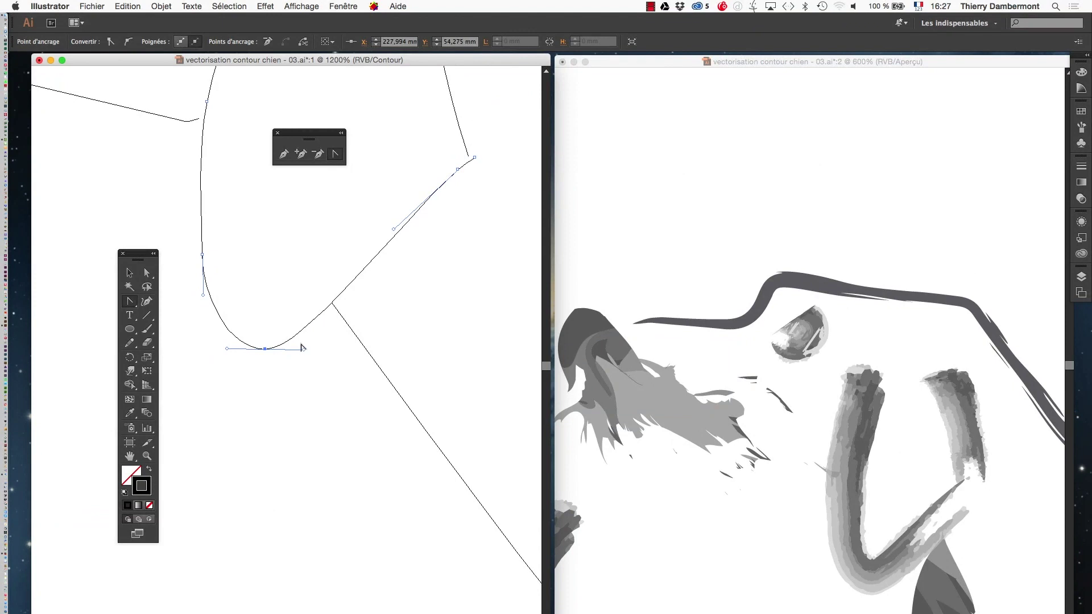
- Try moving only the end anchor of the ear's lower edge inward with Direct Selection, and undo the move
{"action": "left_click", "coordinate": [146, 275]}
{"action": "left_click", "coordinate": [130, 273]}
{"action": "scroll", "coordinate": [449, 222], "scroll_direction": "up", "scroll_amount": 1}
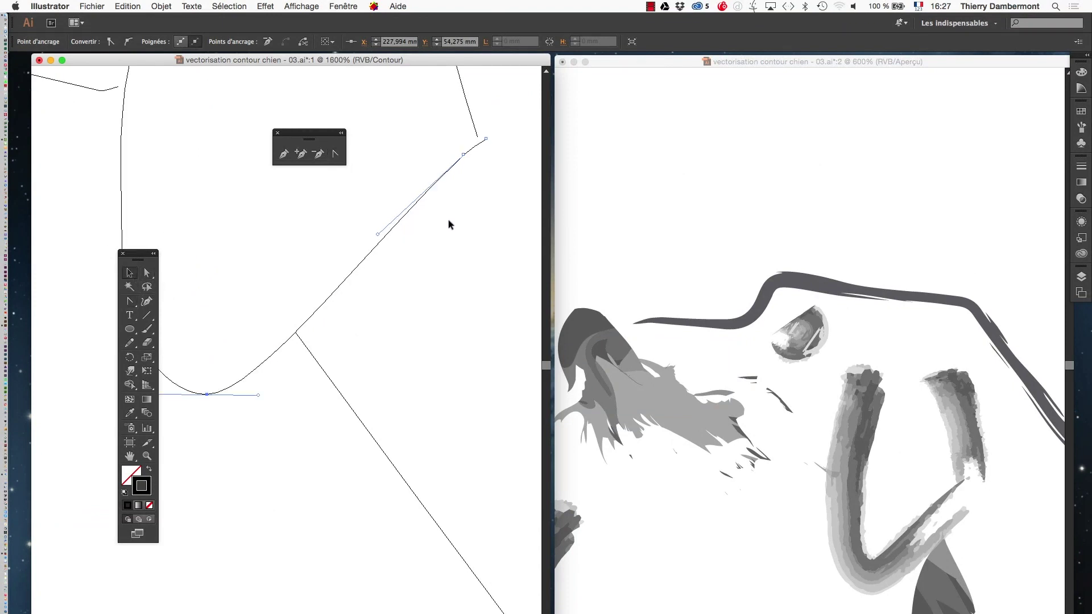
{"action": "scroll", "coordinate": [458, 206], "scroll_direction": "down", "scroll_amount": 4}
{"action": "left_click_drag", "start_coordinate": [477, 232], "coordinate": [418, 333]}
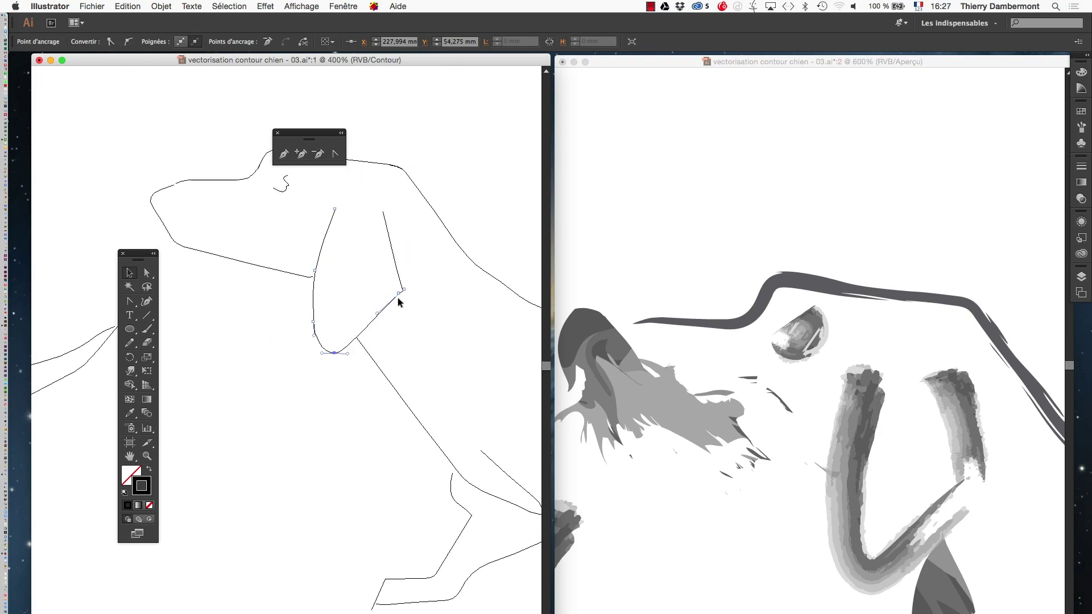
{"action": "left_click", "coordinate": [151, 274]}
{"action": "left_click", "coordinate": [414, 303]}
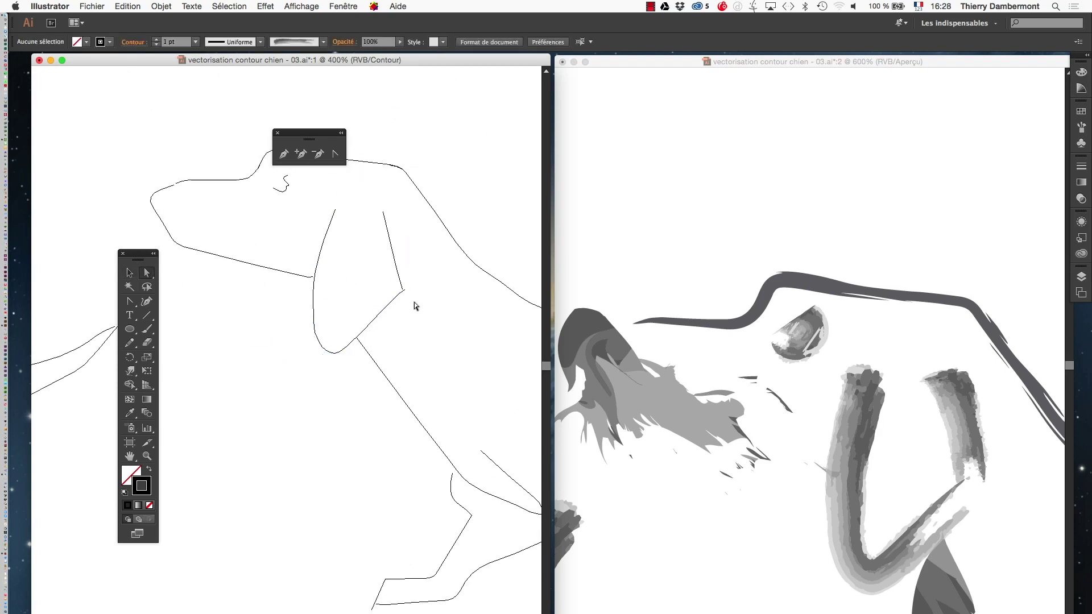
{"action": "left_click_drag", "start_coordinate": [405, 291], "coordinate": [389, 272]}
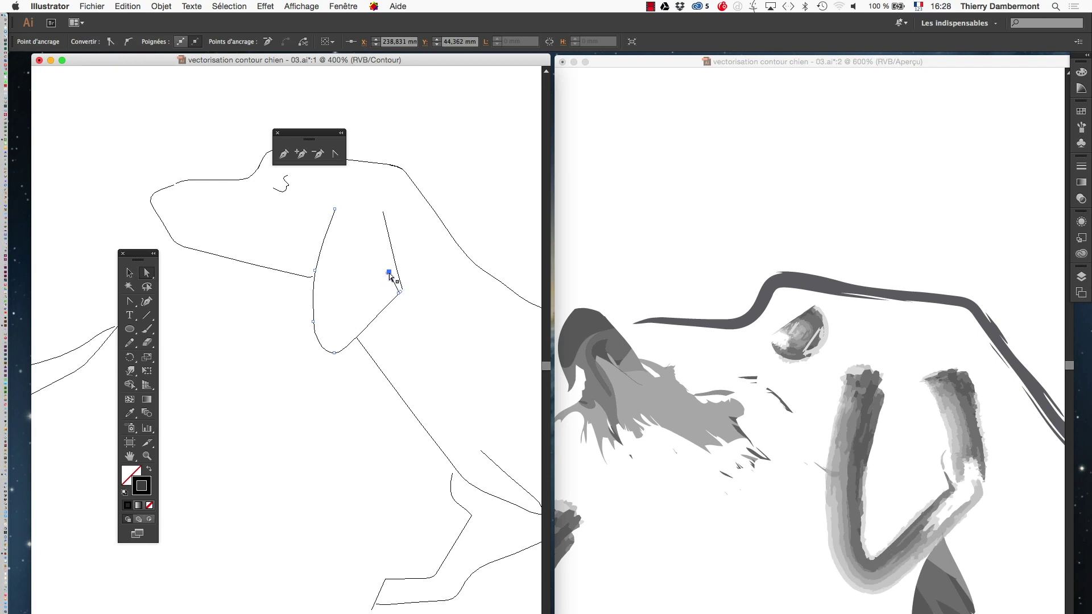
{"action": "key", "text": "super+z"}
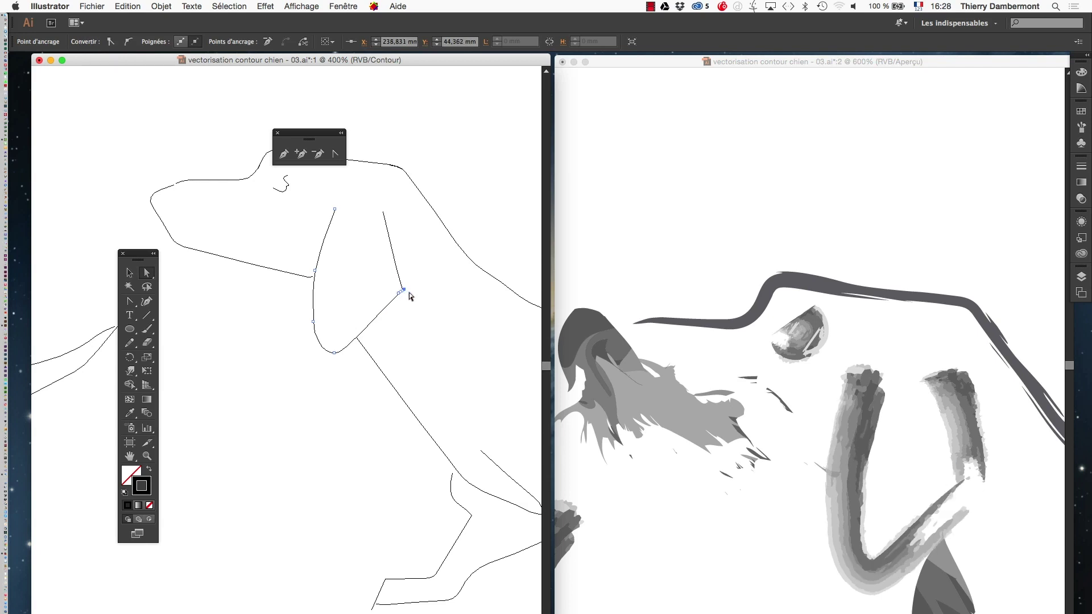
- Try to join the ear's lower edge and back edge at the end anchors where they meet, and clear the selection
{"action": "left_click", "coordinate": [399, 293], "text": "shift"}
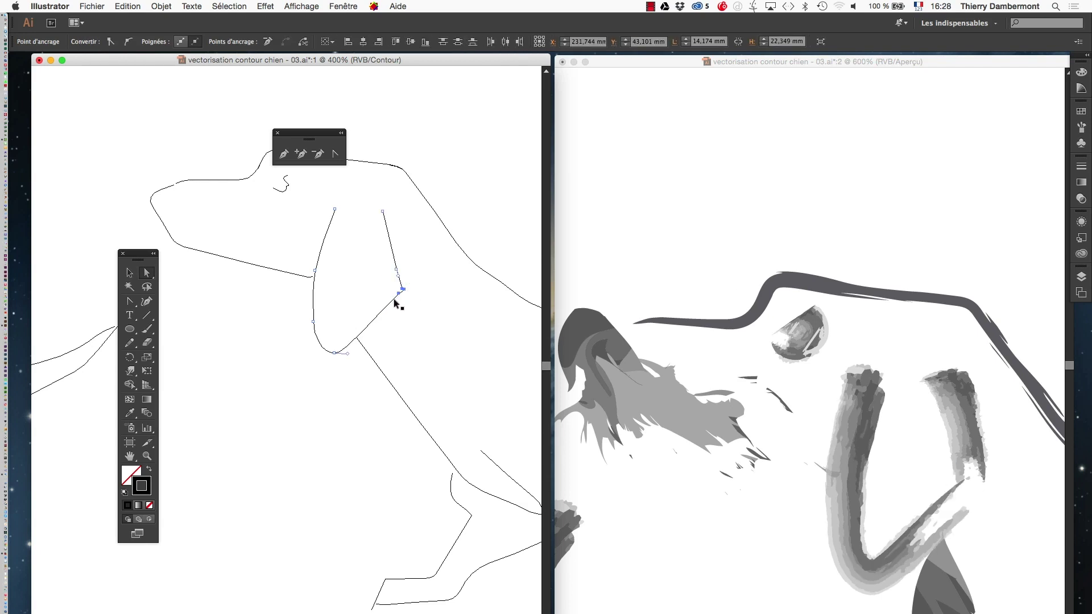
{"action": "key", "text": "super+j"}
{"action": "left_click", "coordinate": [396, 303]}
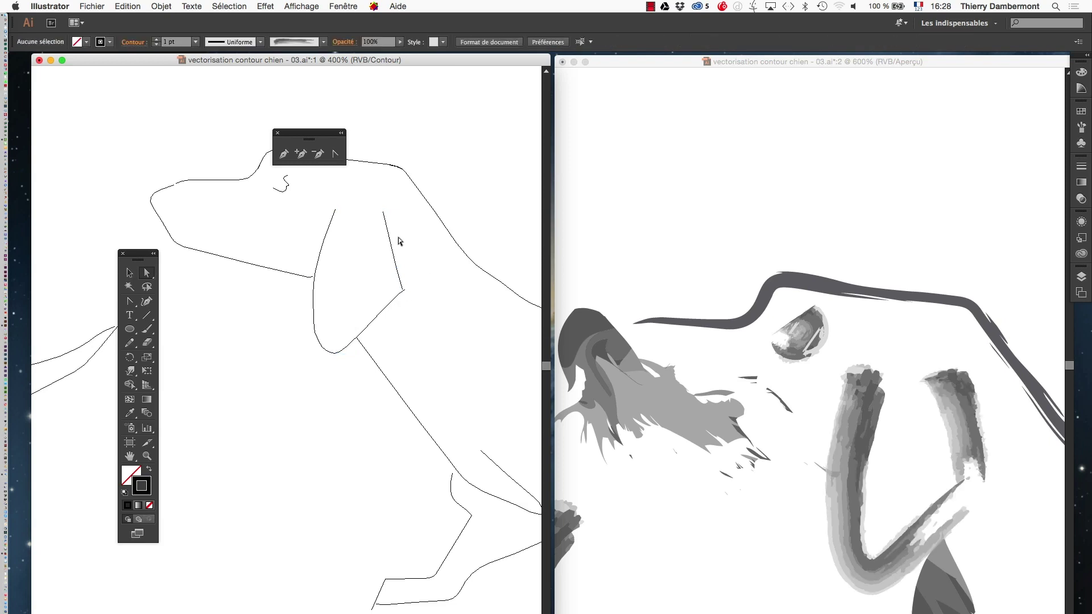
- Move the ear's whole back edge path about 2 mm up and slightly away from the ear with the Group Selection tool
{"action": "left_click_drag", "start_coordinate": [151, 274], "coordinate": [180, 285]}
{"action": "left_click", "coordinate": [392, 259]}
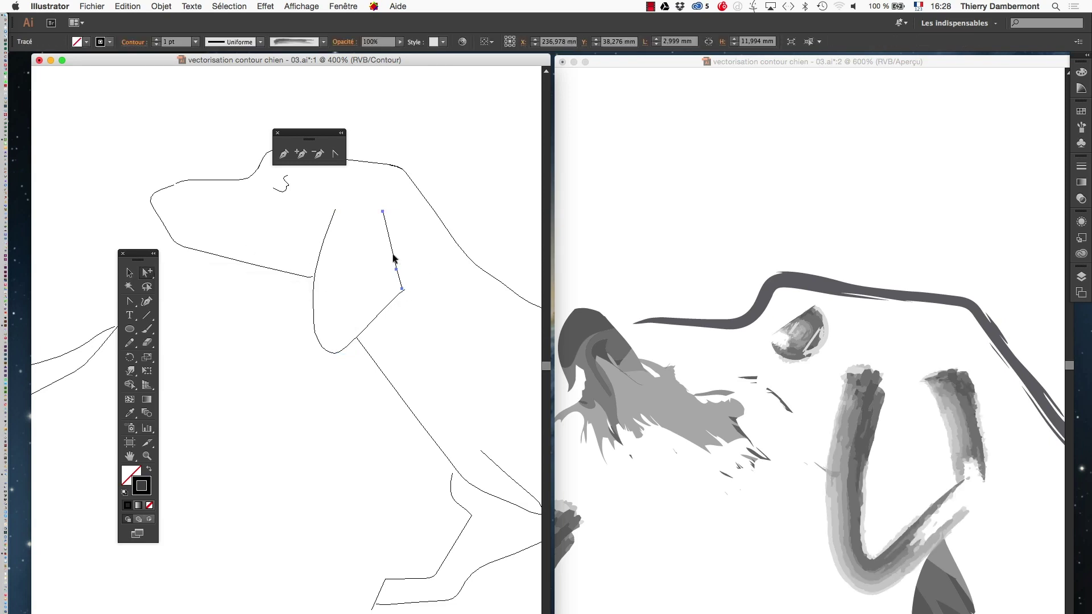
{"action": "left_click_drag", "start_coordinate": [392, 259], "coordinate": [398, 246]}
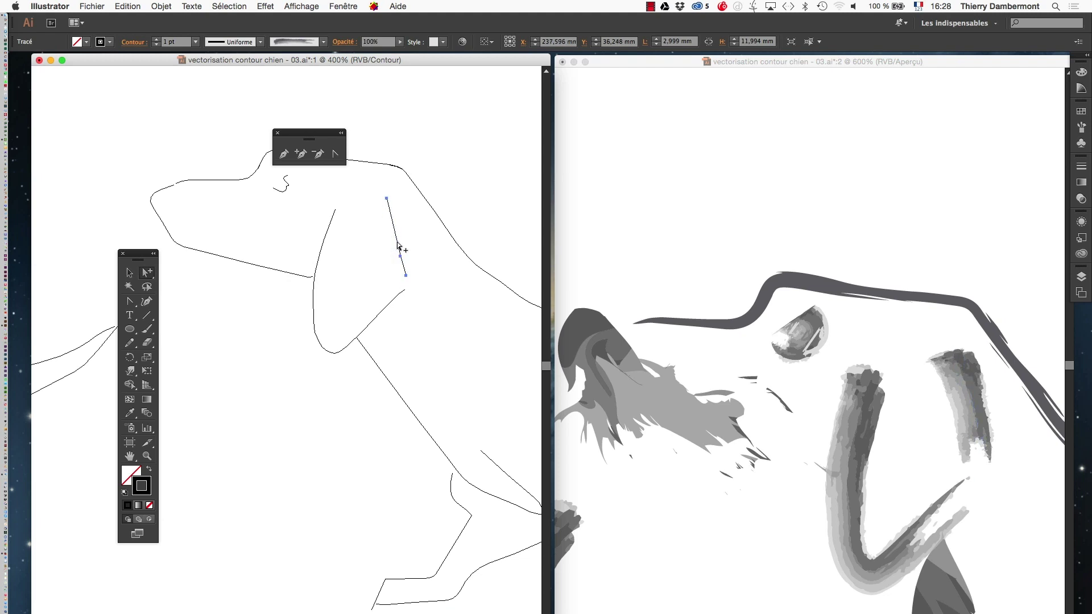
- Widen the artboard to 452.26 mm by extending its edge beyond the upper dog's tail, and leave artboard editing
{"action": "left_click", "coordinate": [423, 375], "text": "alt"}
{"action": "left_click", "coordinate": [421, 378], "text": "alt"}
{"action": "left_click", "coordinate": [392, 409], "text": "alt"}
{"action": "left_click", "coordinate": [364, 429], "text": "alt"}
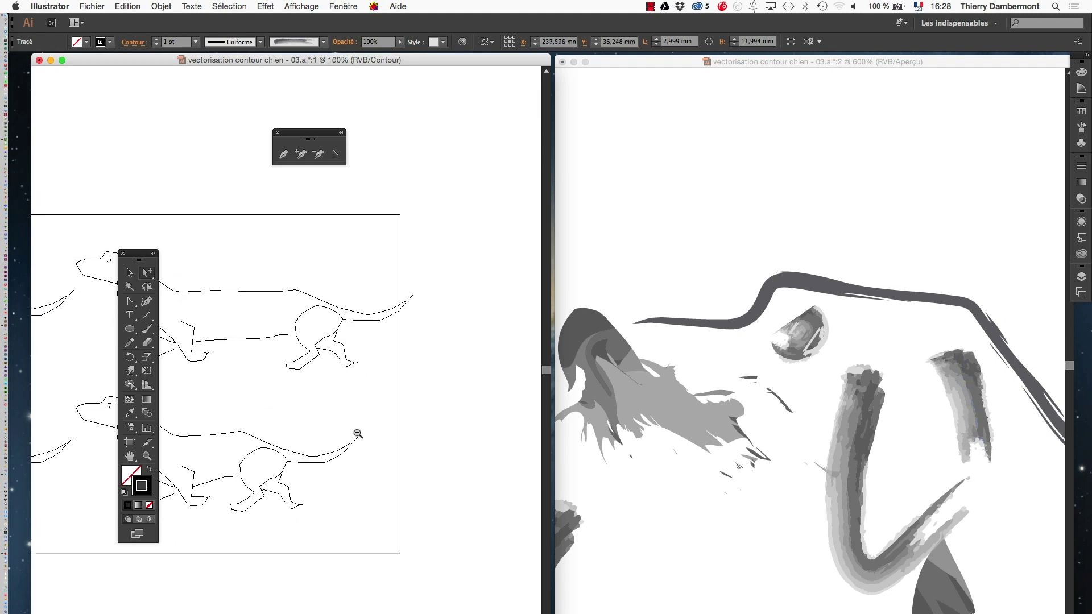
{"action": "left_click", "coordinate": [359, 434], "text": "alt"}
{"action": "left_click_drag", "start_coordinate": [305, 379], "coordinate": [412, 327]}
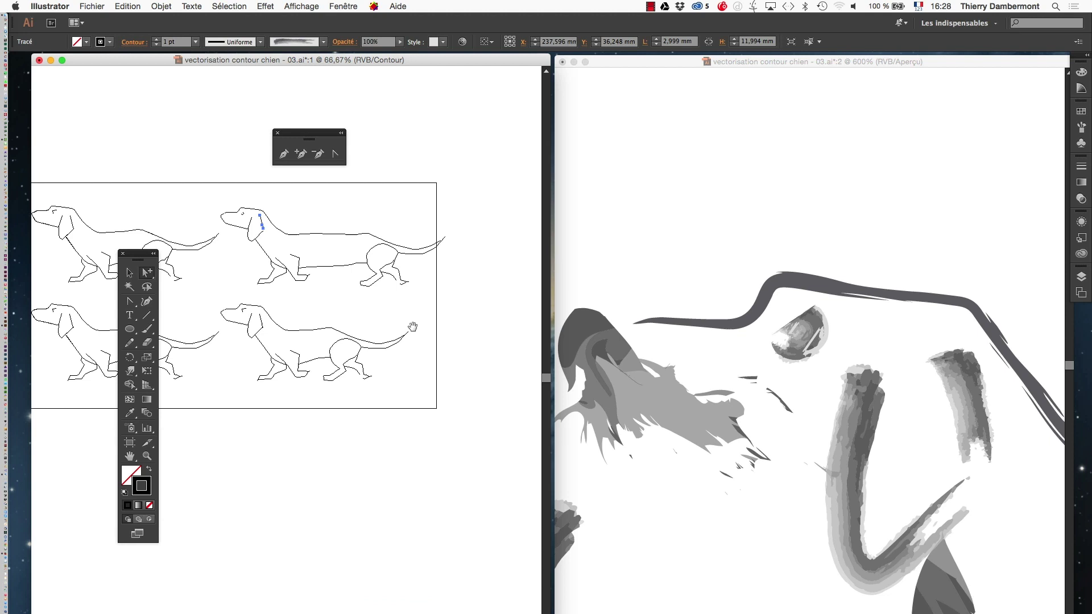
{"action": "left_click", "coordinate": [696, 66]}
{"action": "left_click", "coordinate": [739, 279], "text": "alt"}
{"action": "left_click", "coordinate": [780, 314], "text": "alt"}
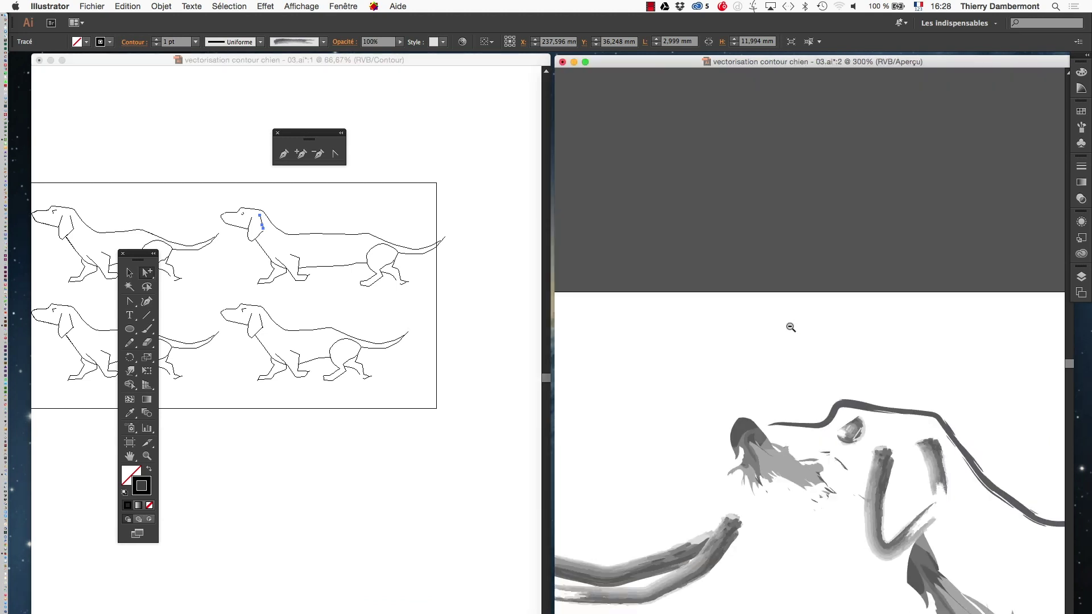
{"action": "left_click", "coordinate": [821, 372], "text": "alt"}
{"action": "left_click", "coordinate": [830, 385], "text": "alt"}
{"action": "left_click", "coordinate": [834, 391], "text": "alt"}
{"action": "left_click_drag", "start_coordinate": [867, 408], "coordinate": [771, 373]}
{"action": "left_click_drag", "start_coordinate": [720, 349], "coordinate": [644, 313]}
{"action": "left_click", "coordinate": [130, 443]}
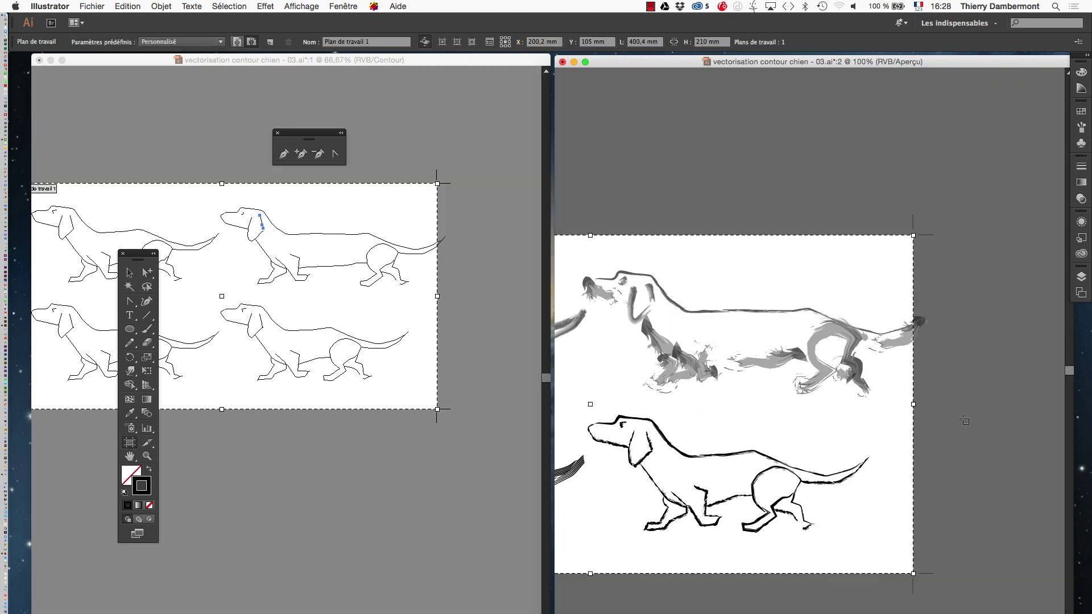
{"action": "left_click_drag", "start_coordinate": [914, 406], "coordinate": [997, 405]}
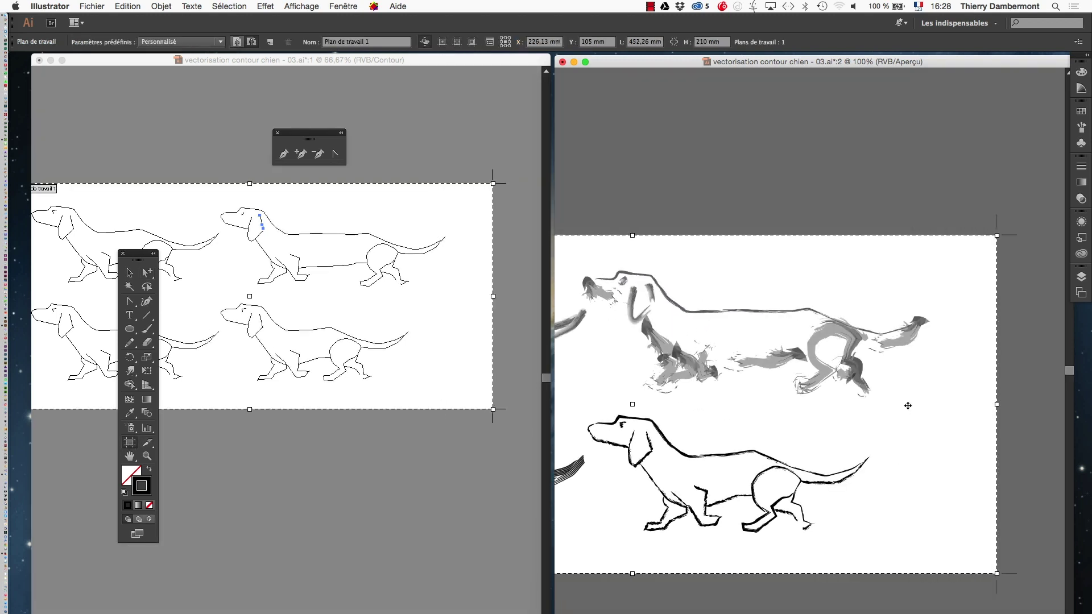
{"action": "left_click", "coordinate": [129, 274]}
- Bring the full artboard with all four dogs into view in the outline window
{"action": "left_click", "coordinate": [306, 521]}
{"action": "left_click", "coordinate": [322, 489], "text": "alt+super"}
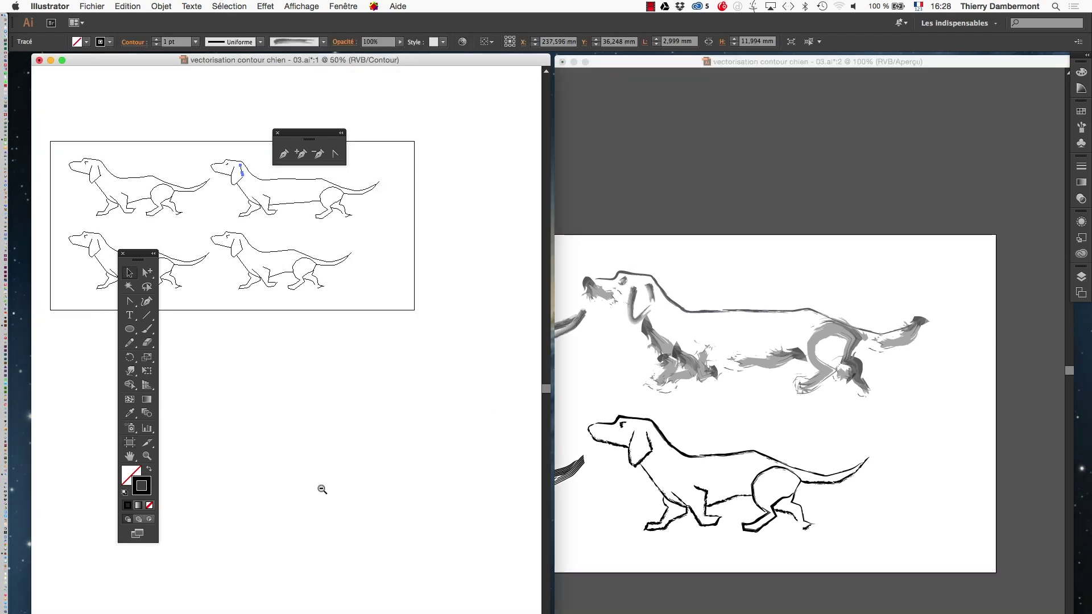
{"action": "left_click_drag", "start_coordinate": [292, 377], "coordinate": [412, 416]}
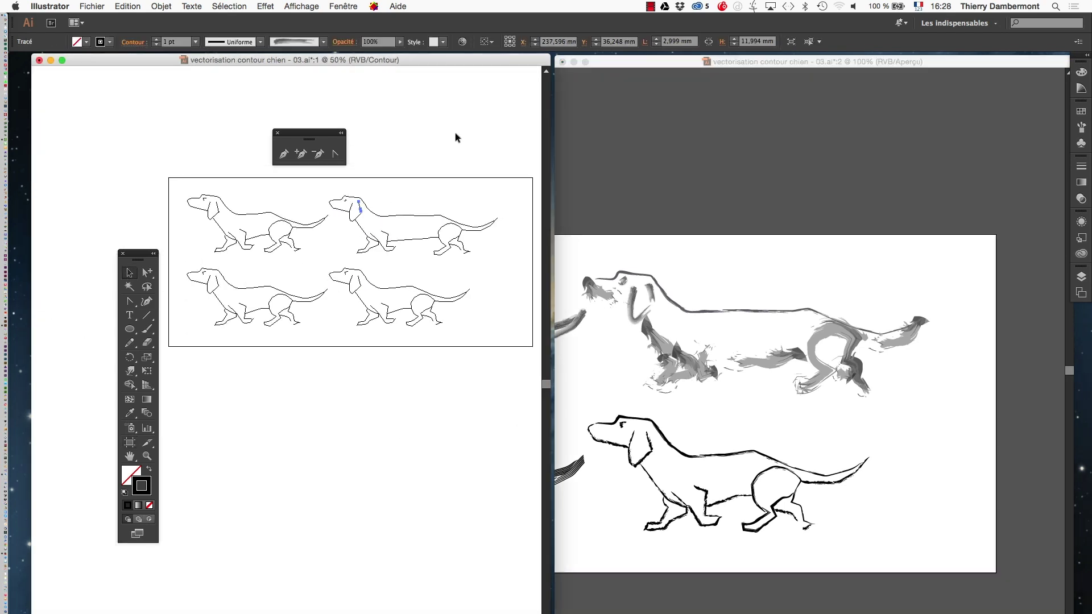